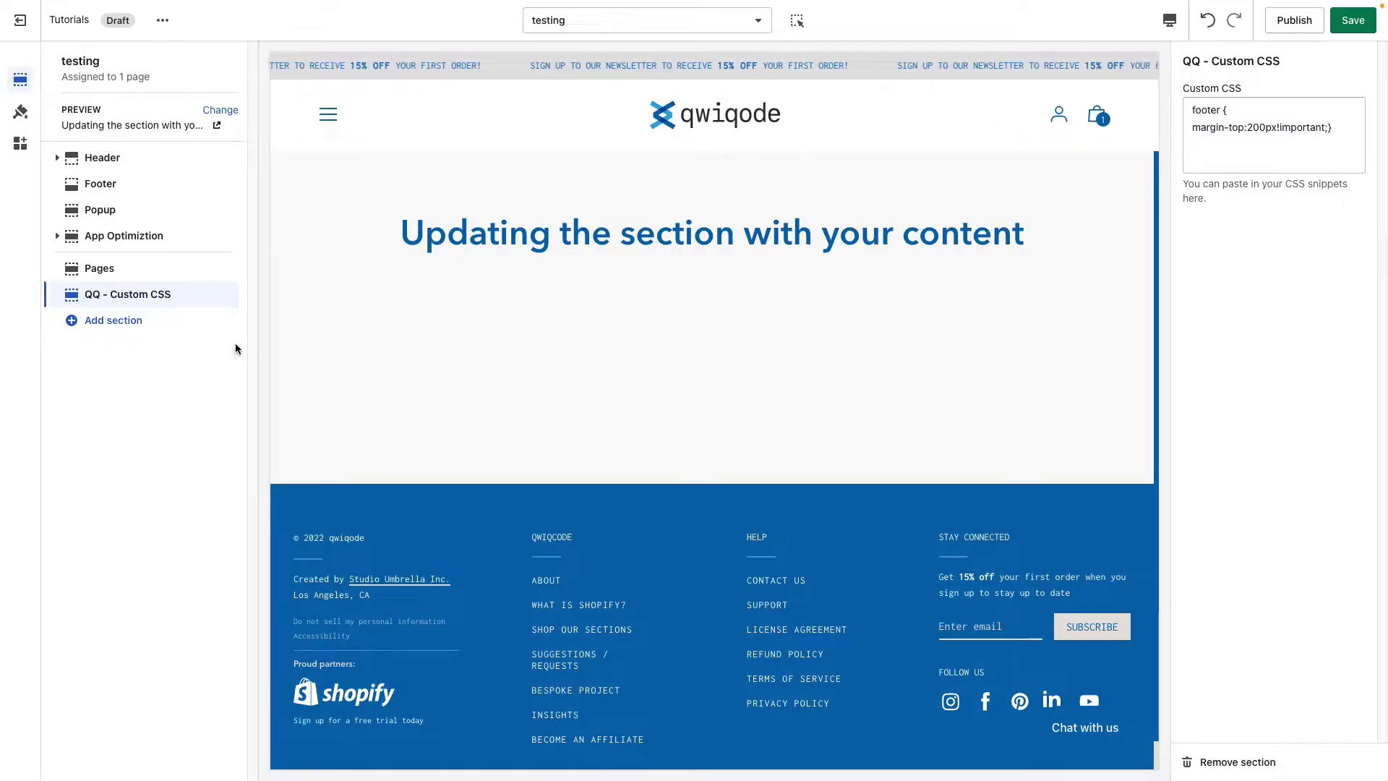
Add a QQ - Featured Collection section to the template beneath the QQ - Custom CSS section
{"action": "left_click", "coordinate": [107, 326]}
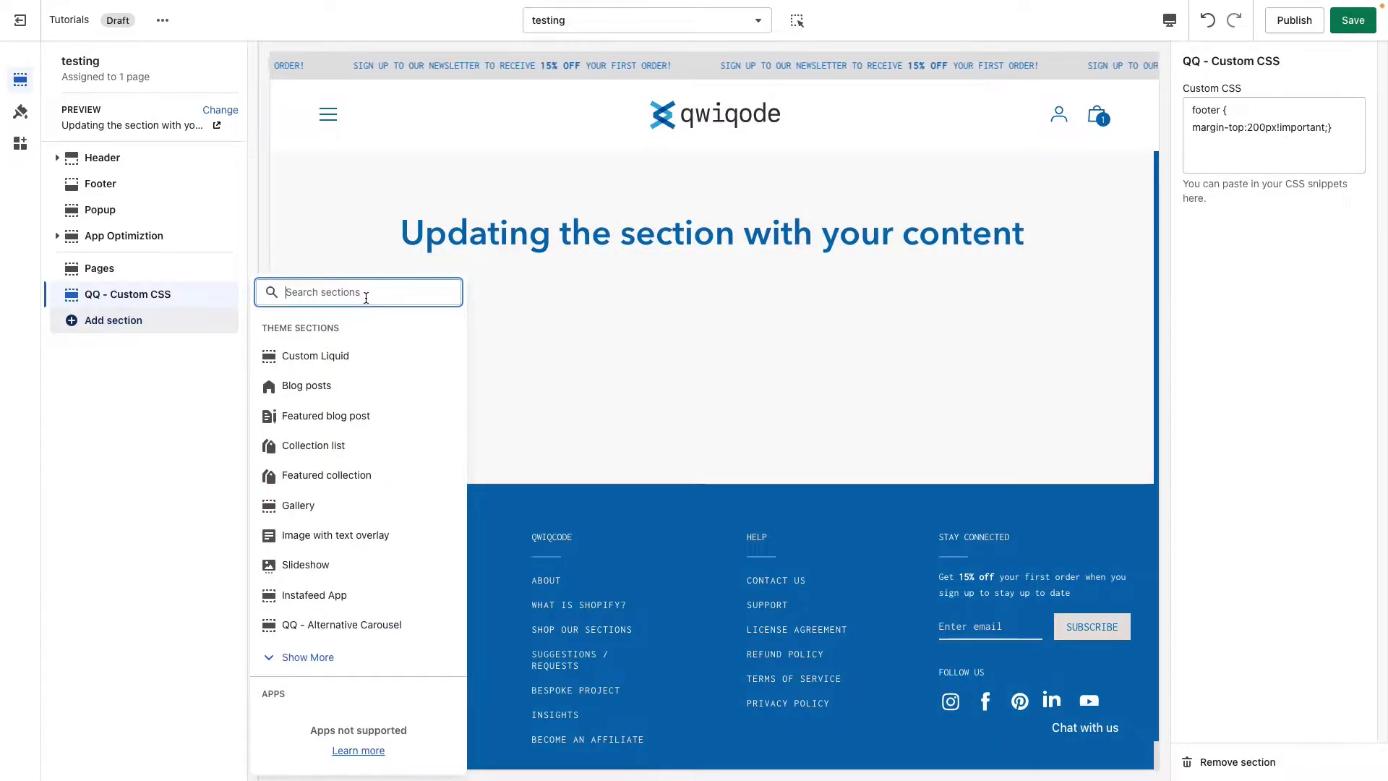
{"action": "type", "text": "featured"}
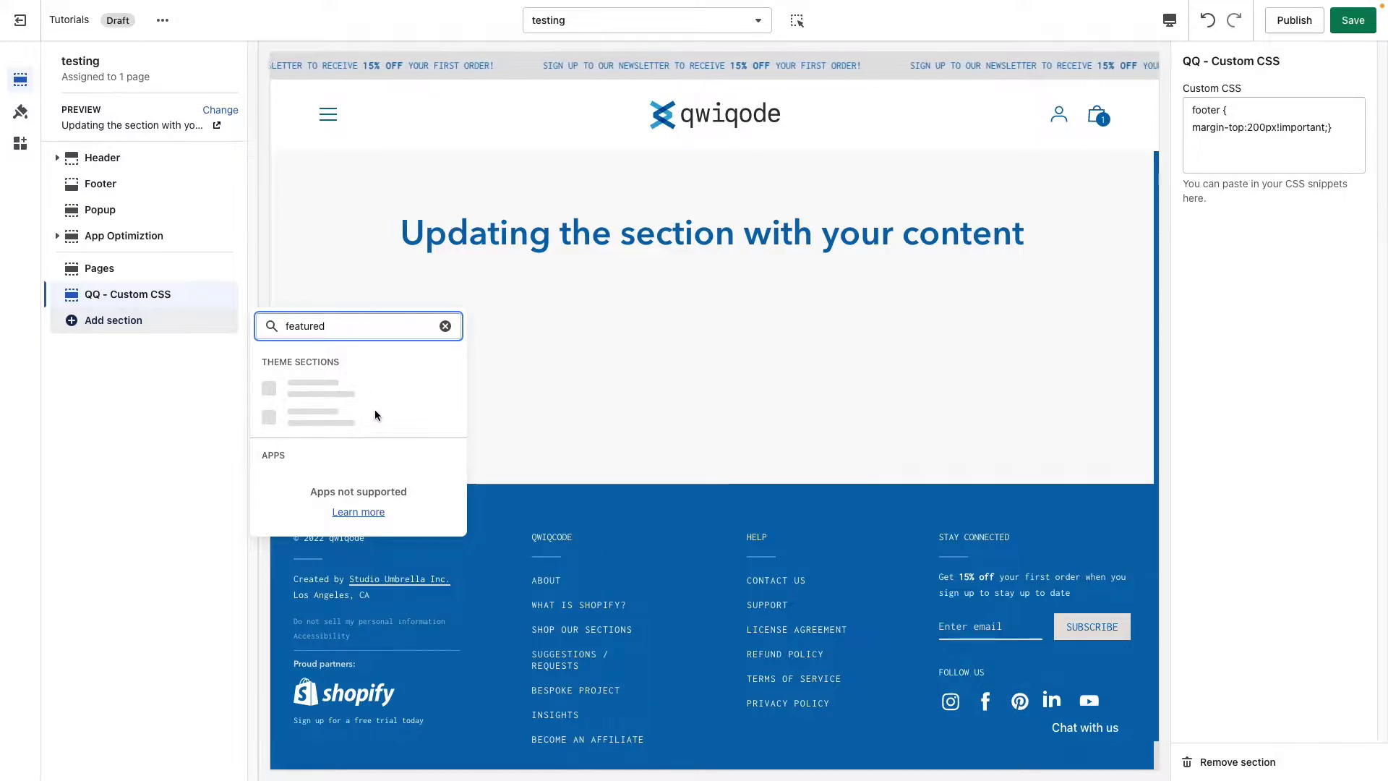
{"action": "left_click", "coordinate": [372, 507]}
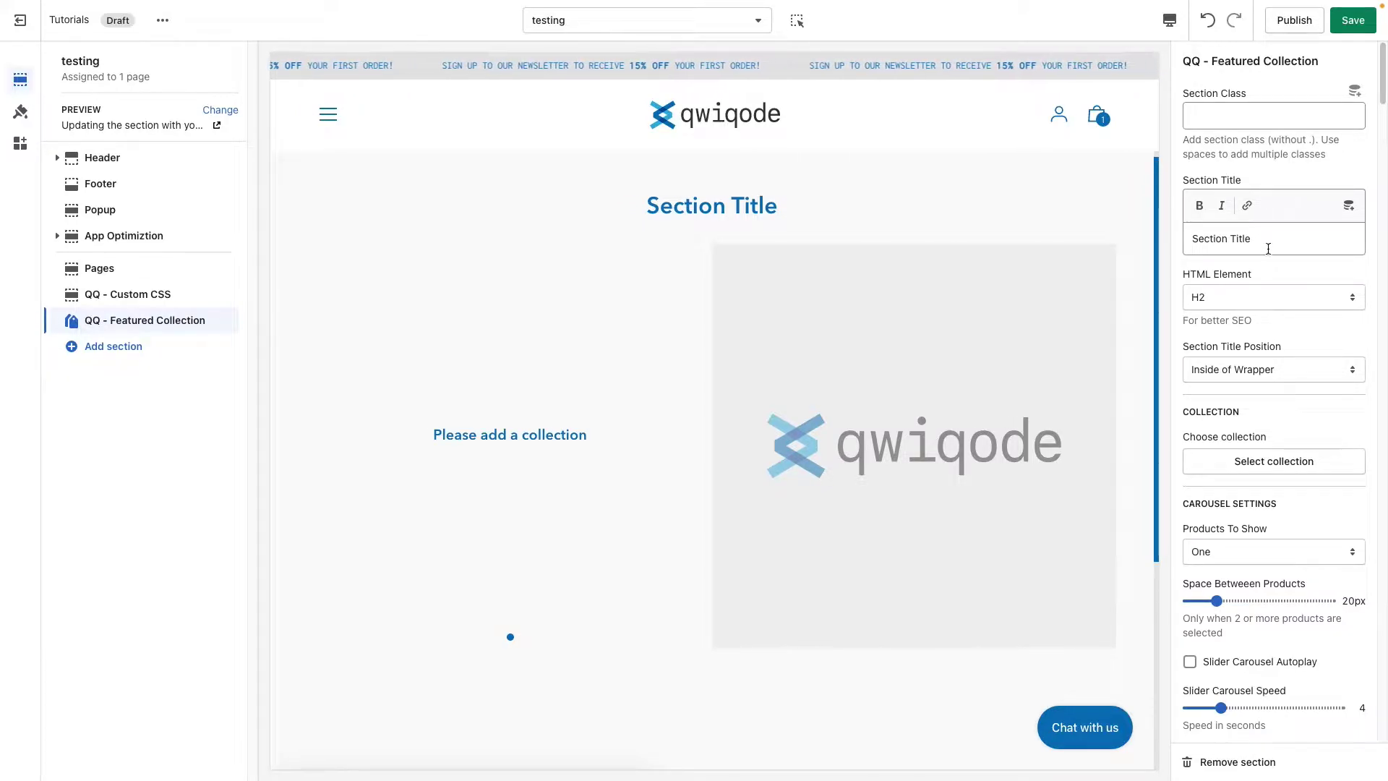
Assign the Carousel & Slideshow Shopify sections collection to the featured section and browse its products in the preview
{"action": "left_click", "coordinate": [1270, 464]}
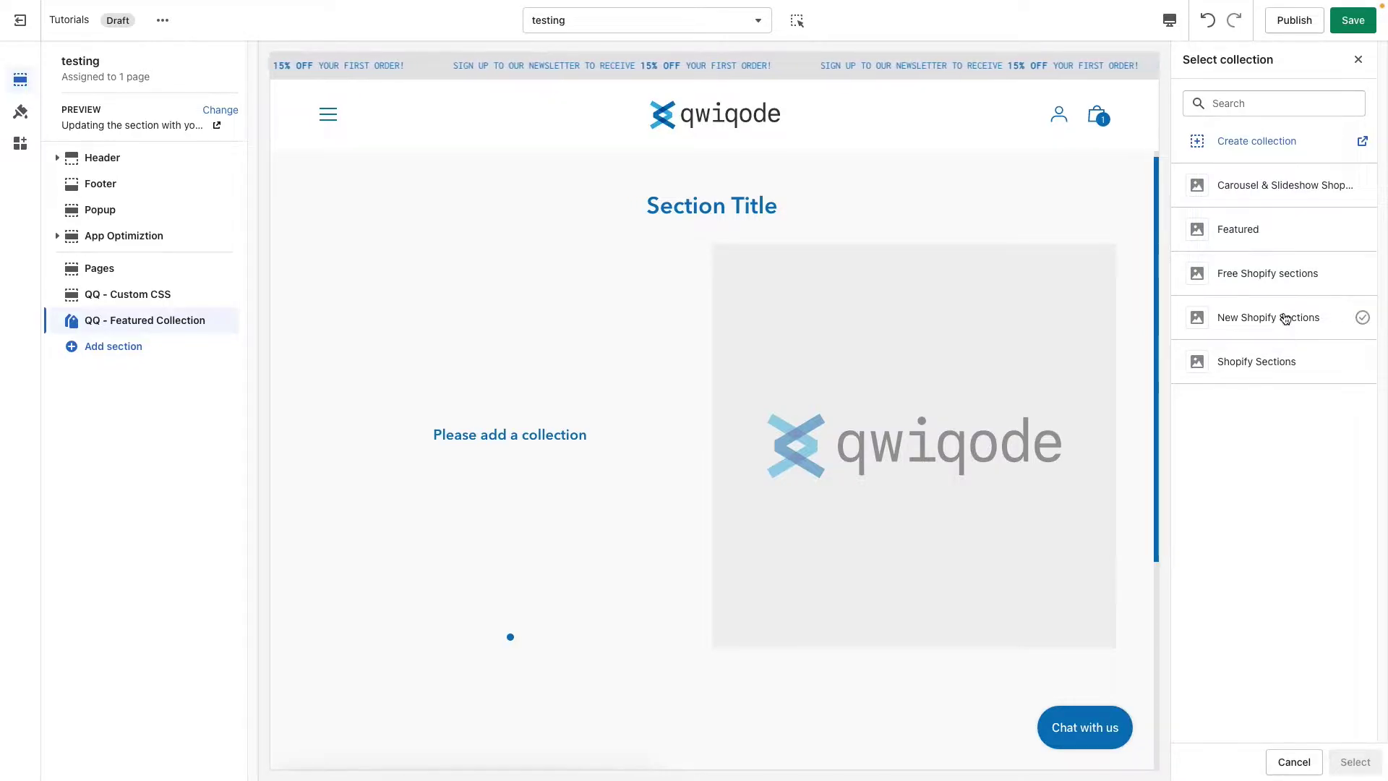
{"action": "left_click", "coordinate": [1280, 186]}
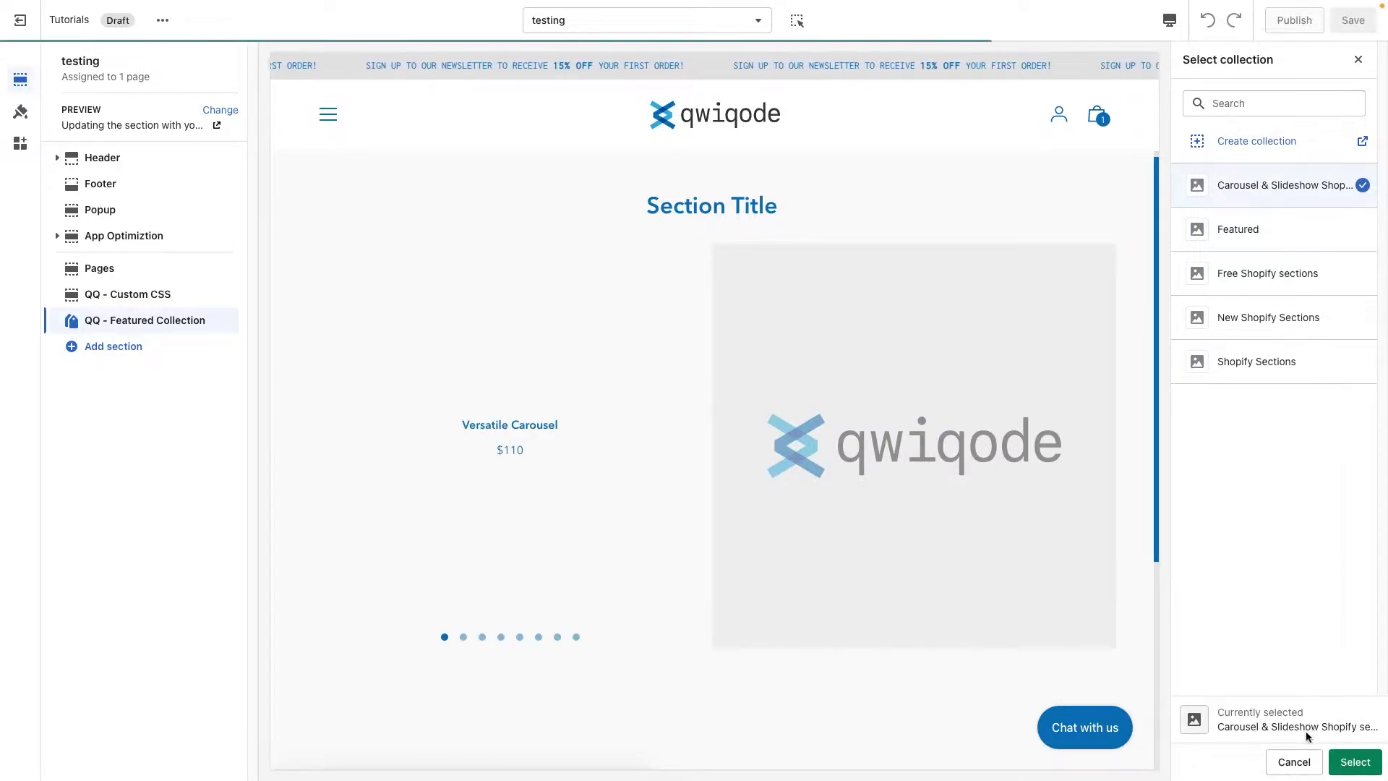
{"action": "left_click", "coordinate": [1356, 762]}
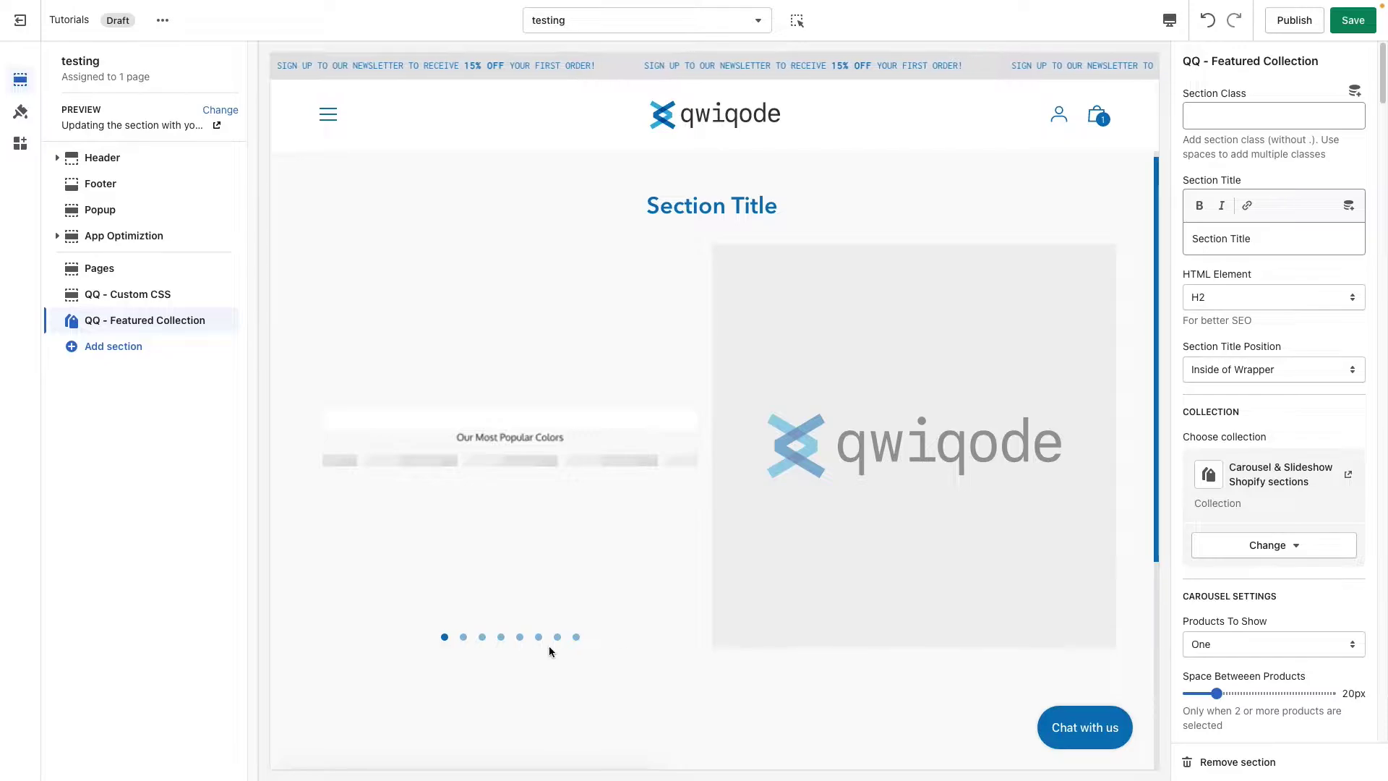
{"action": "left_click", "coordinate": [483, 637]}
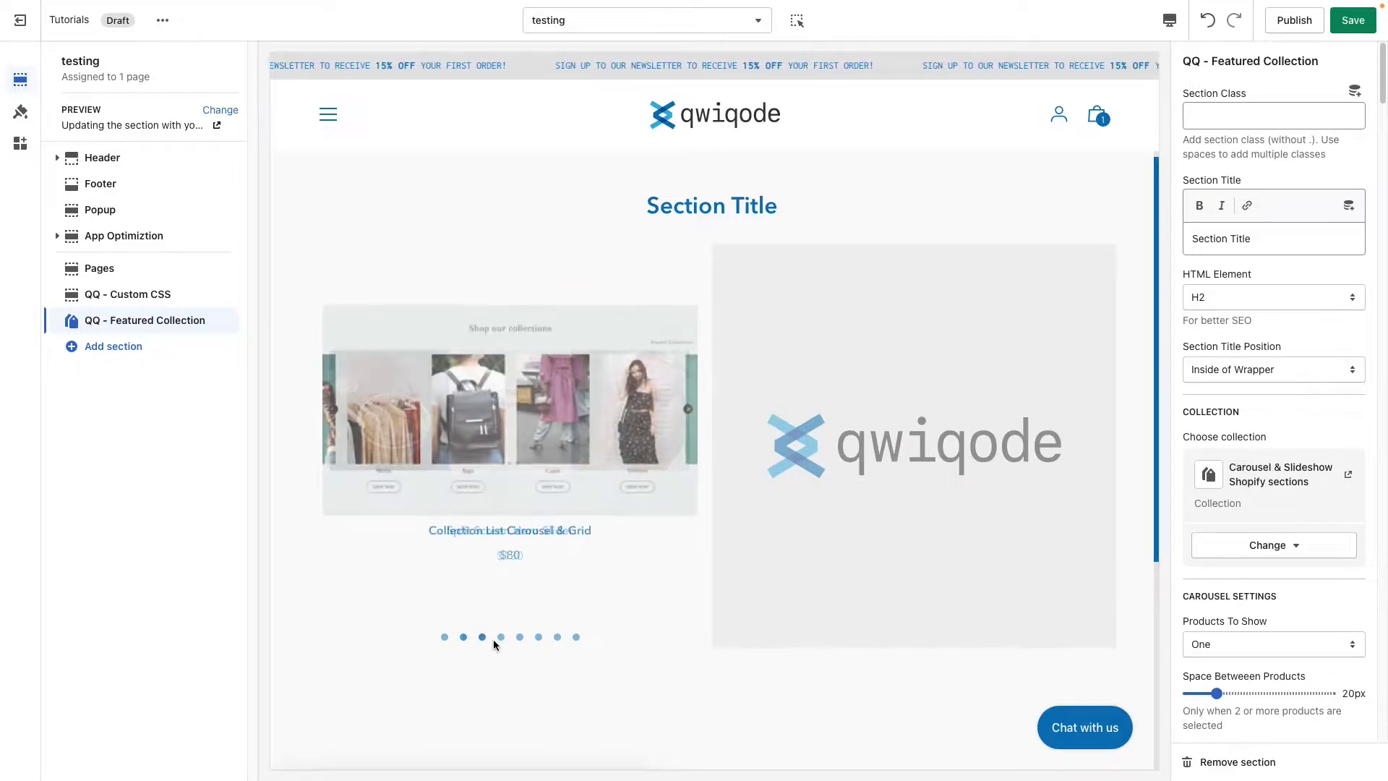
{"action": "left_click", "coordinate": [501, 638]}
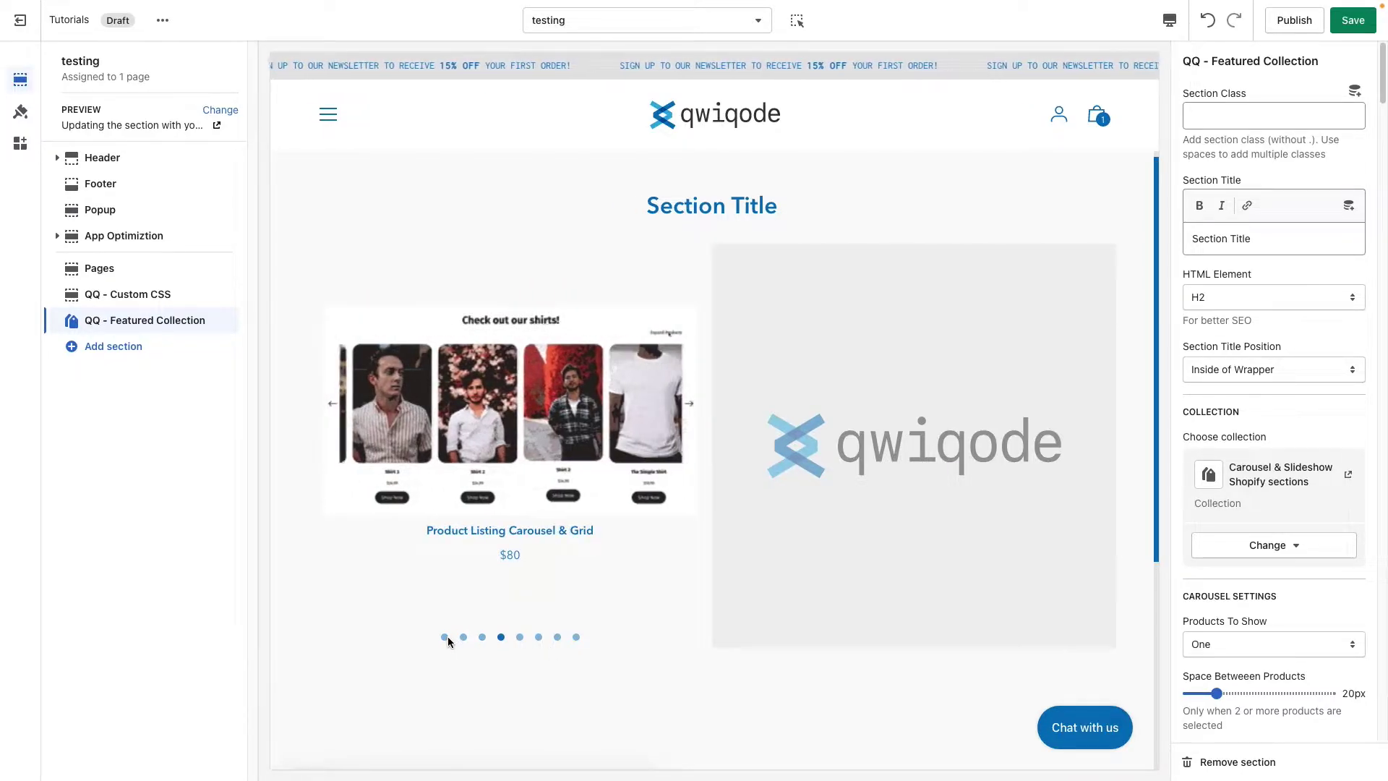
{"action": "left_click", "coordinate": [445, 638]}
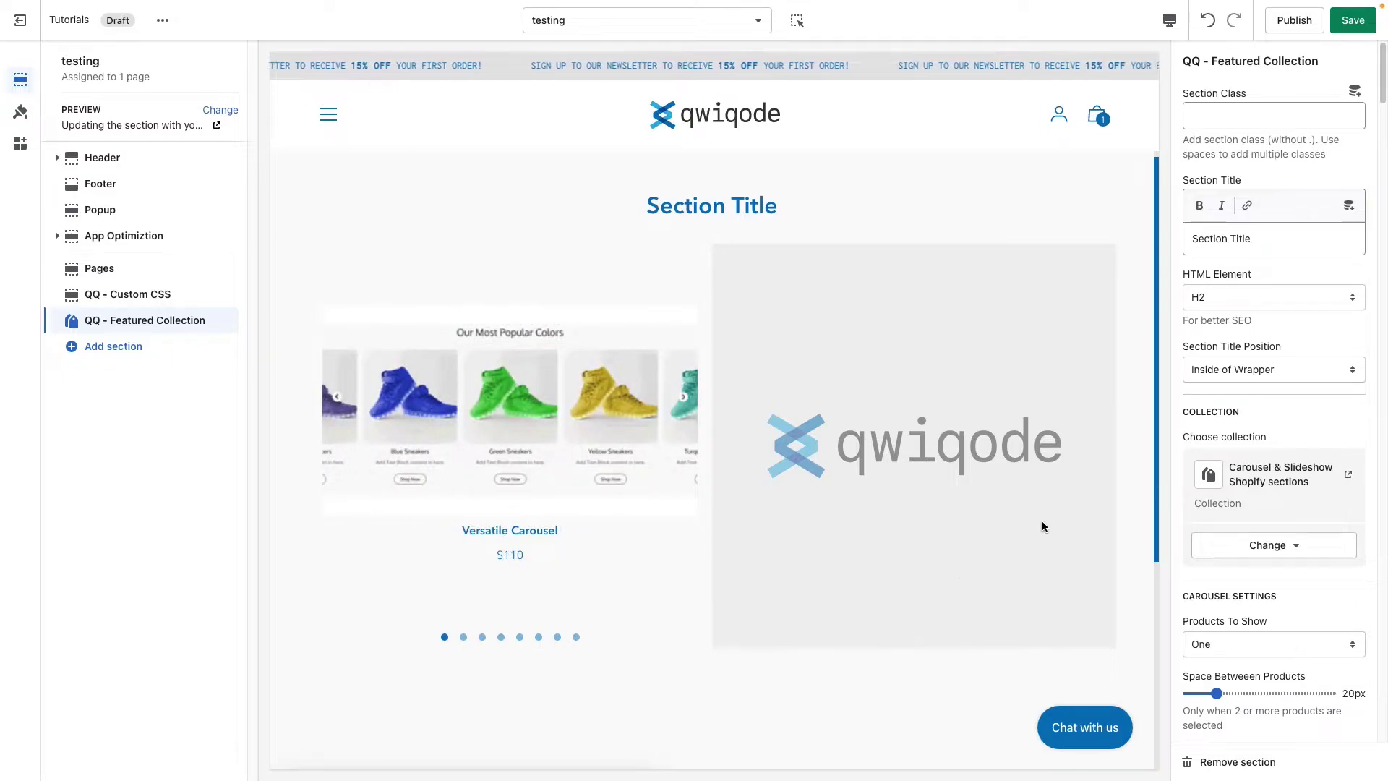
Examine the section title text along with the available HTML element and section title position options
{"action": "triple_click", "coordinate": [1290, 238]}
{"action": "left_click", "coordinate": [736, 202]}
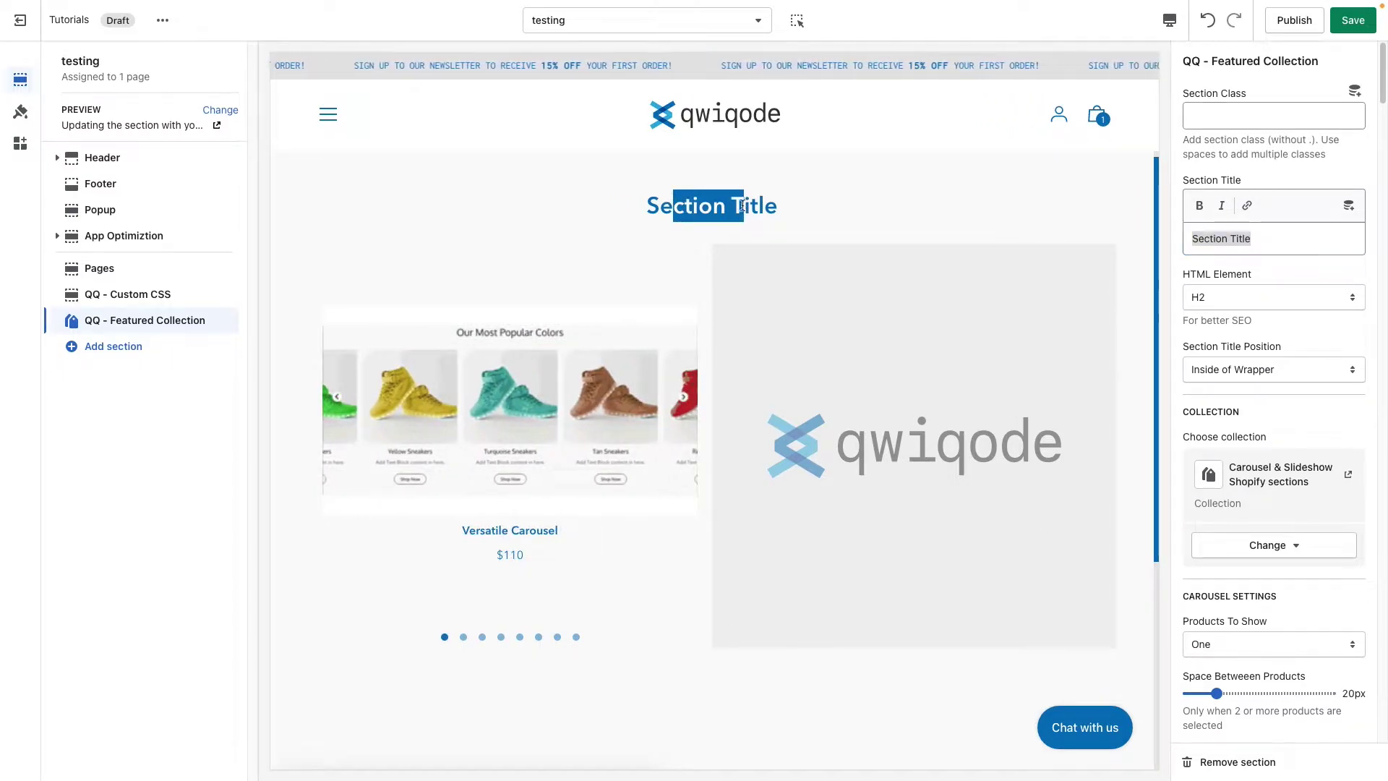
{"action": "left_click", "coordinate": [1237, 275]}
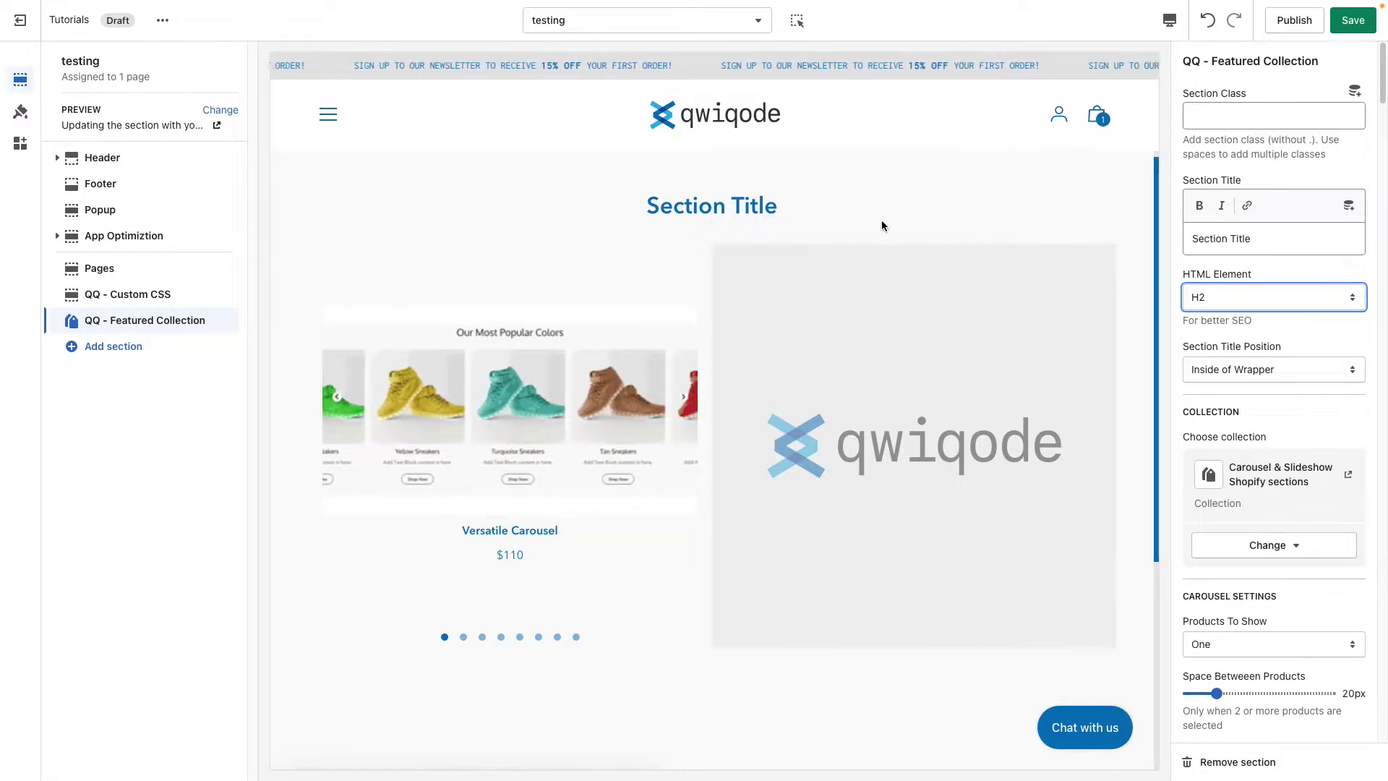
{"action": "left_click", "coordinate": [1258, 297]}
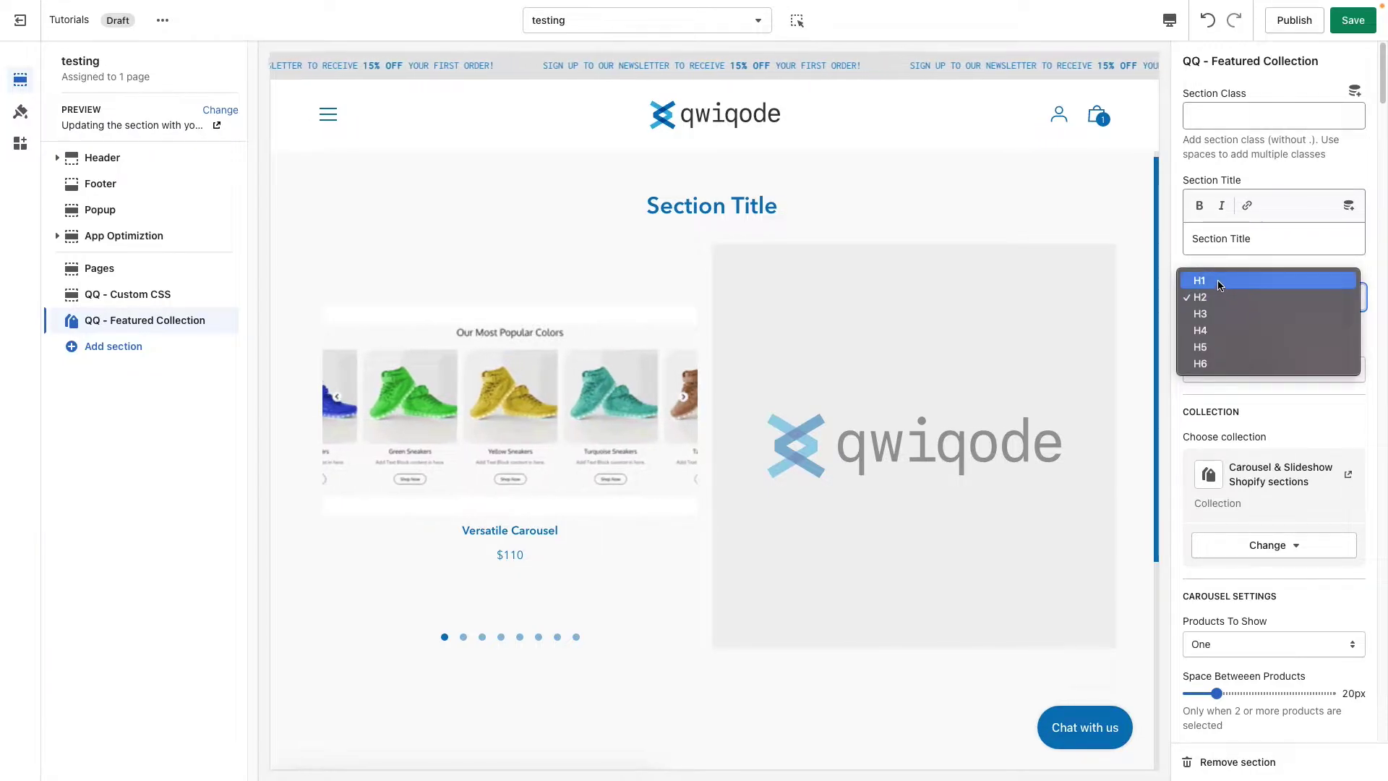
{"action": "left_click", "coordinate": [1317, 397]}
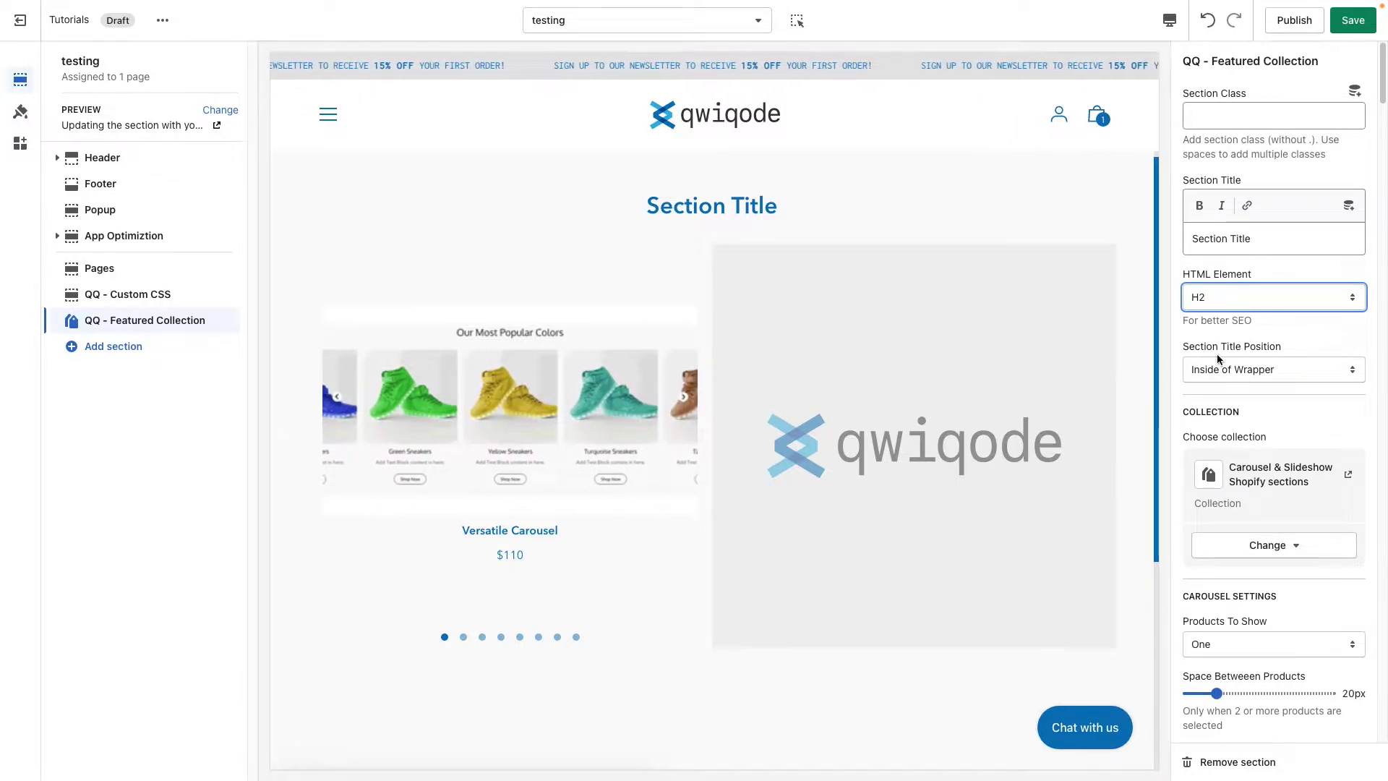
{"action": "left_click", "coordinate": [1262, 370]}
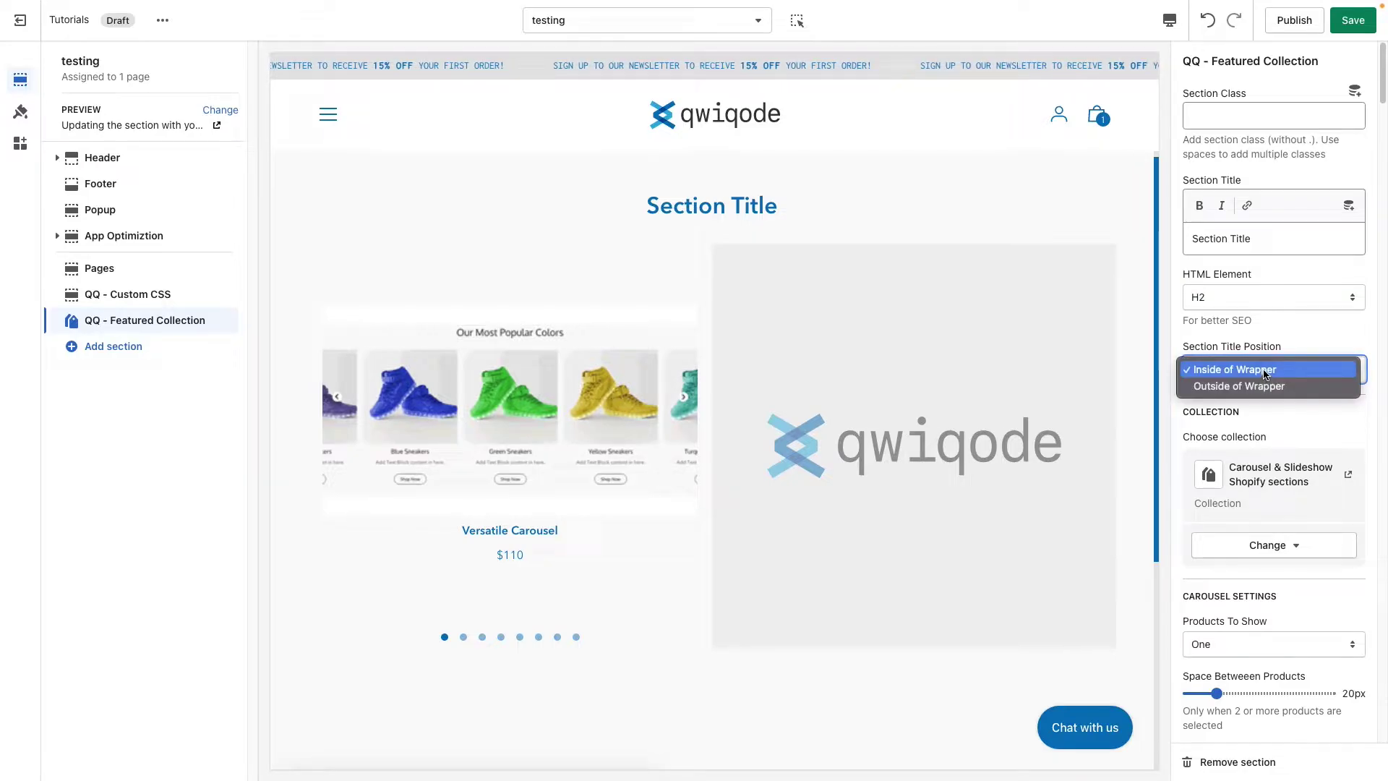
{"action": "left_click", "coordinate": [1278, 336]}
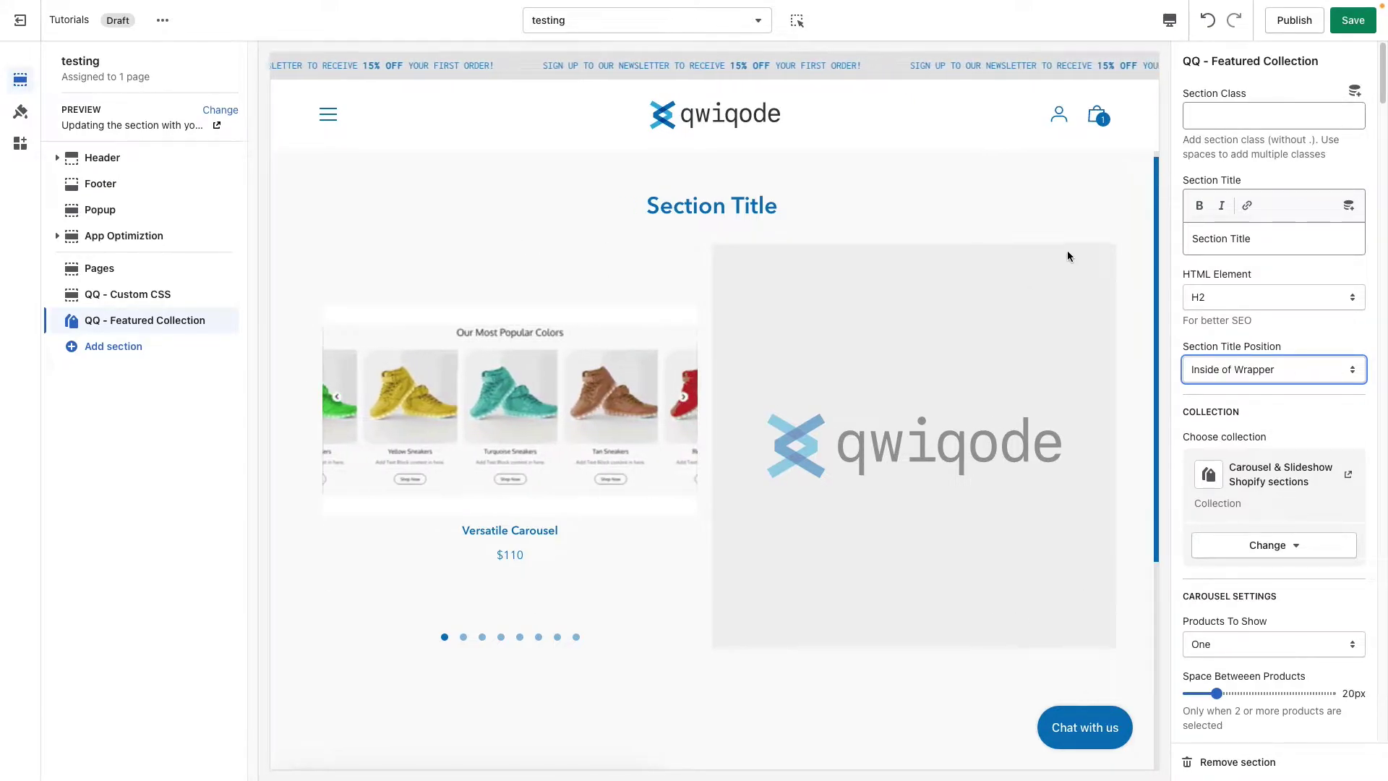
Try setting the carousel's products to show to Two and page through the product pairs in the preview
{"action": "scroll", "coordinate": [1254, 448], "scroll_direction": "down", "scroll_amount": 2}
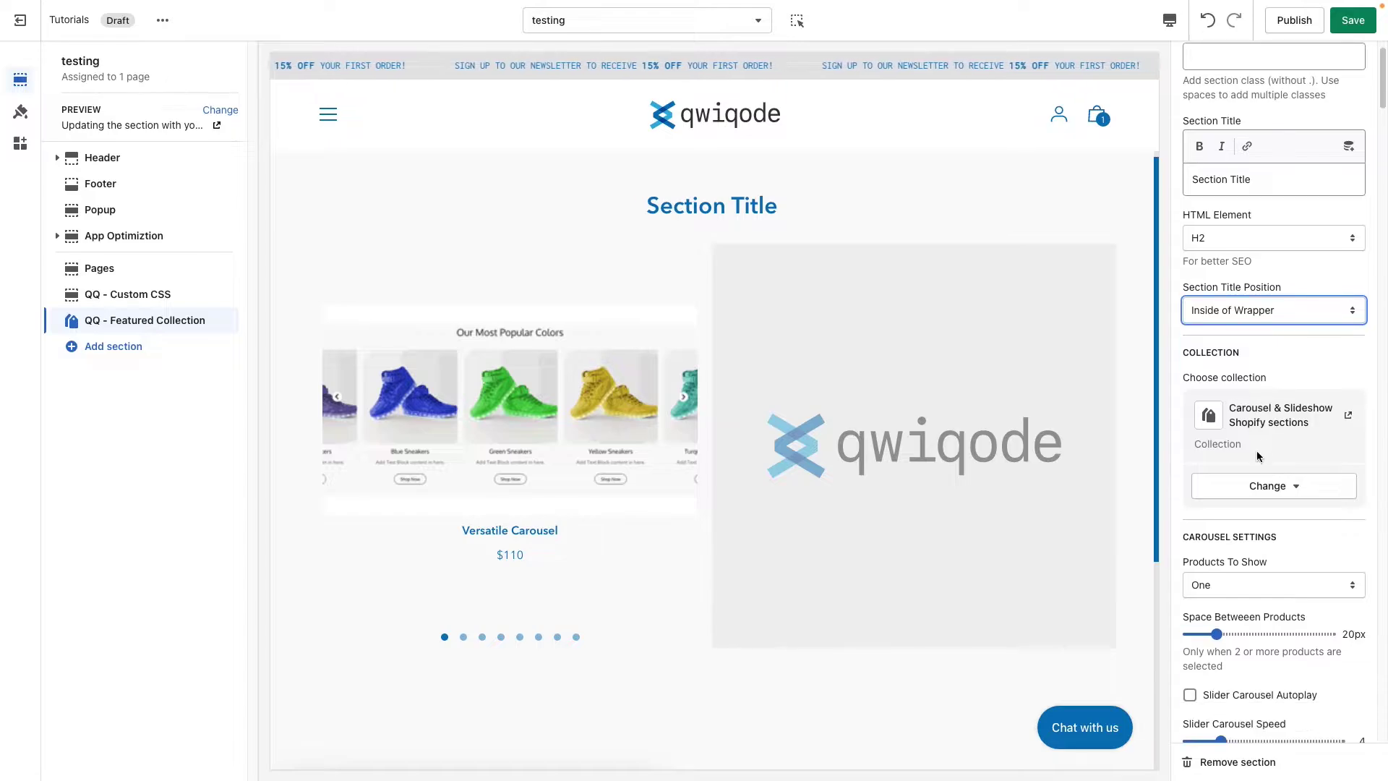
{"action": "scroll", "coordinate": [1269, 497], "scroll_direction": "down", "scroll_amount": 3}
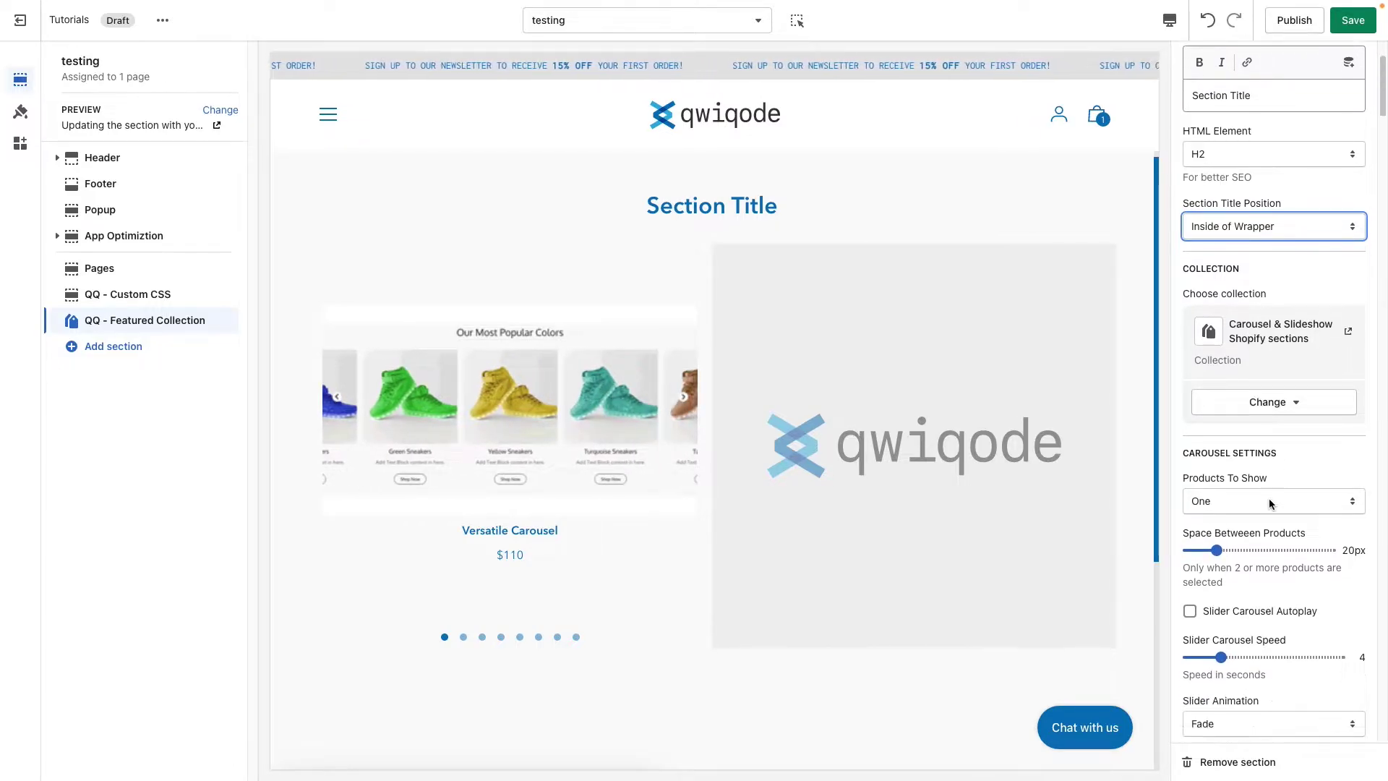
{"action": "scroll", "coordinate": [1268, 498], "scroll_direction": "down", "scroll_amount": 3}
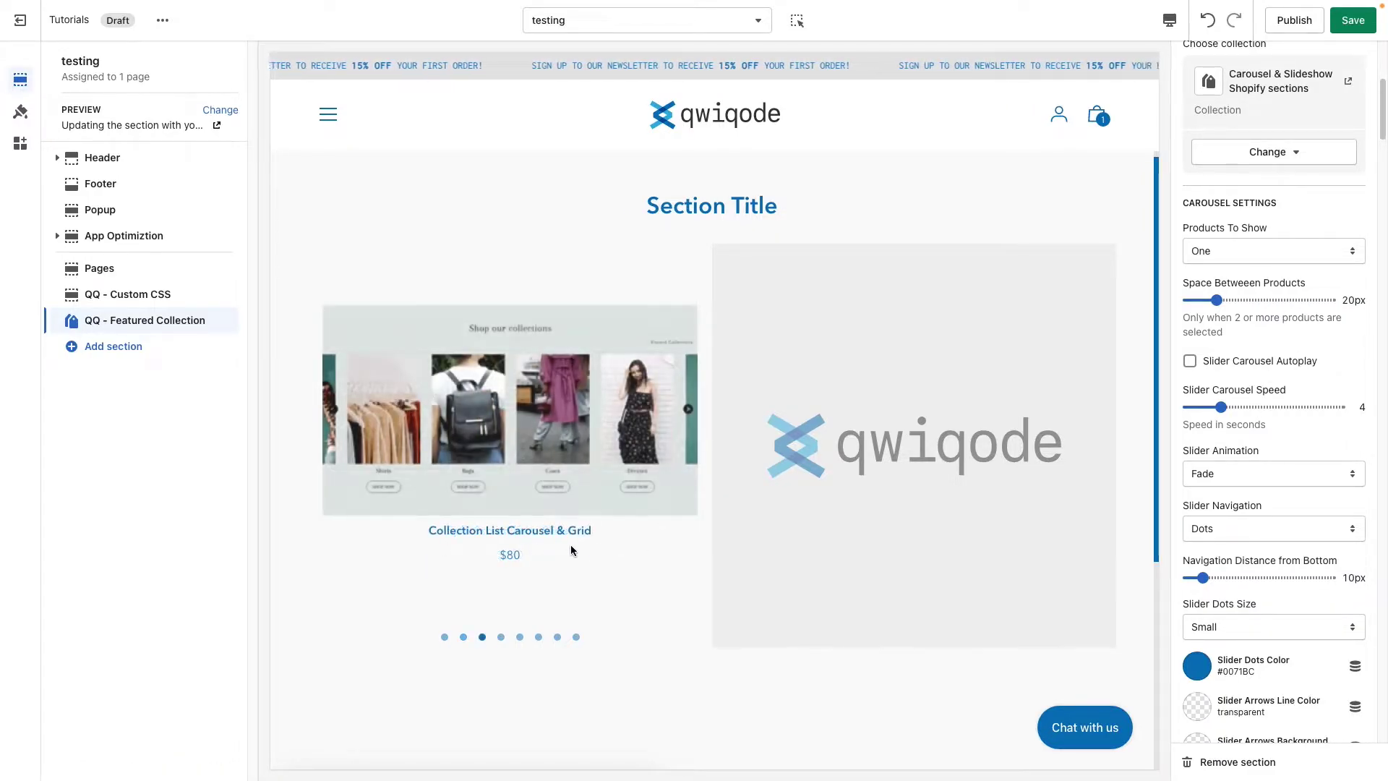
{"action": "left_click", "coordinate": [1226, 255]}
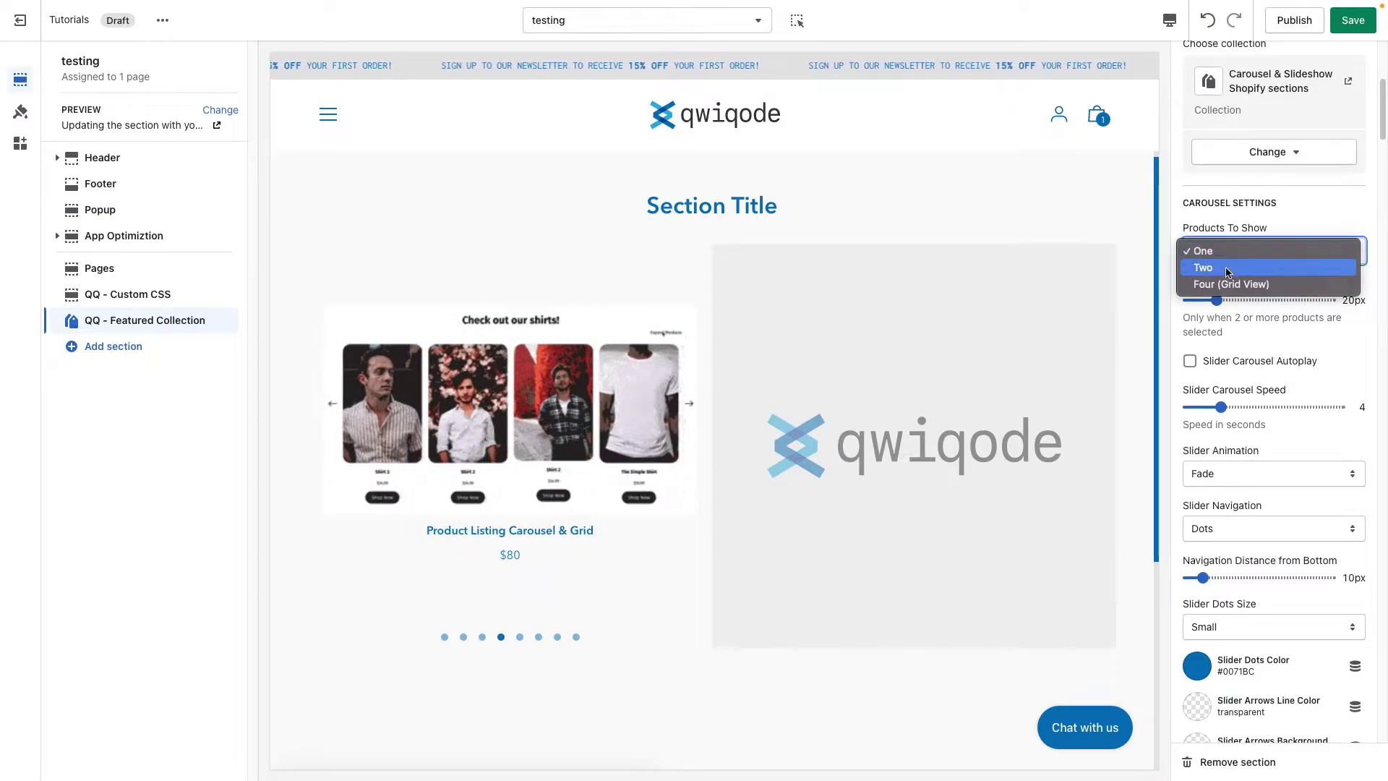
{"action": "left_click", "coordinate": [1227, 269]}
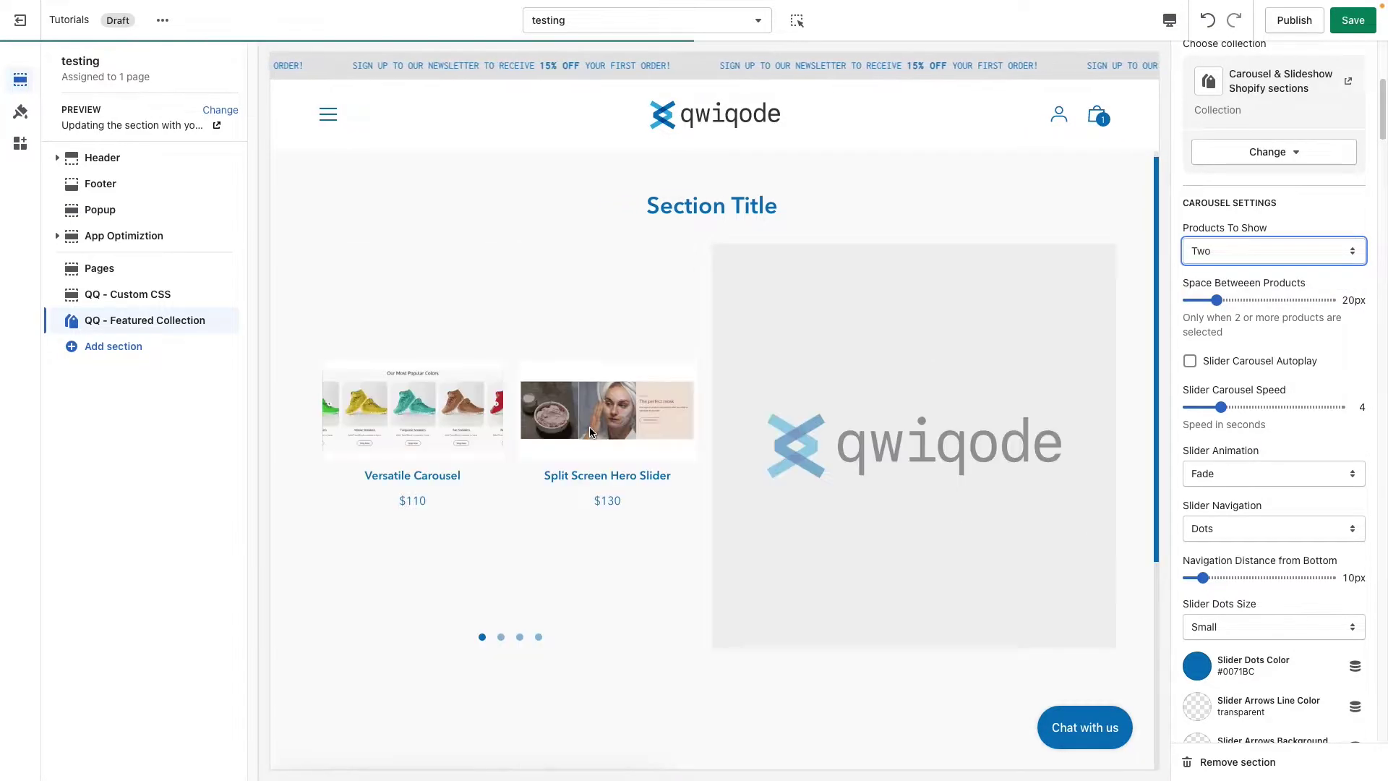
{"action": "left_click", "coordinate": [422, 531]}
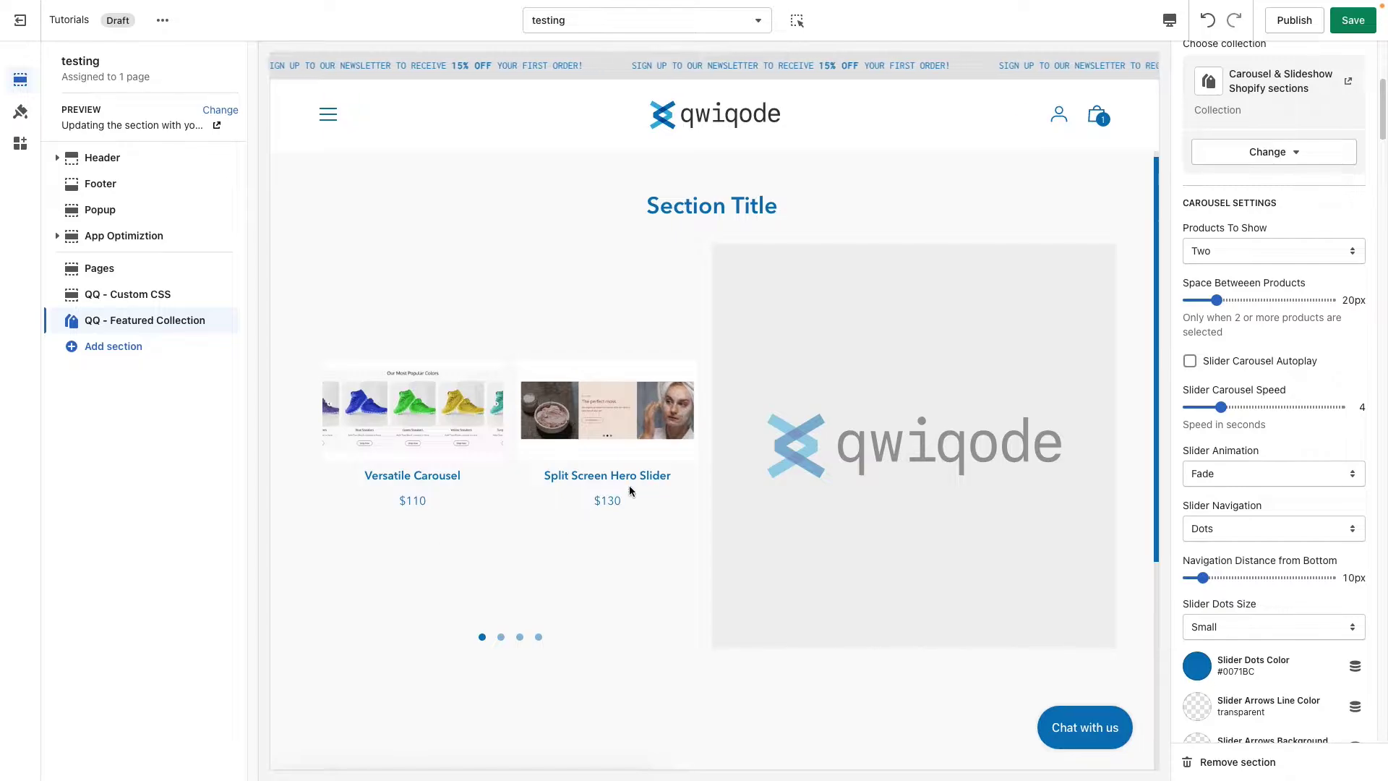
{"action": "left_click", "coordinate": [501, 637]}
{"action": "left_click", "coordinate": [520, 637]}
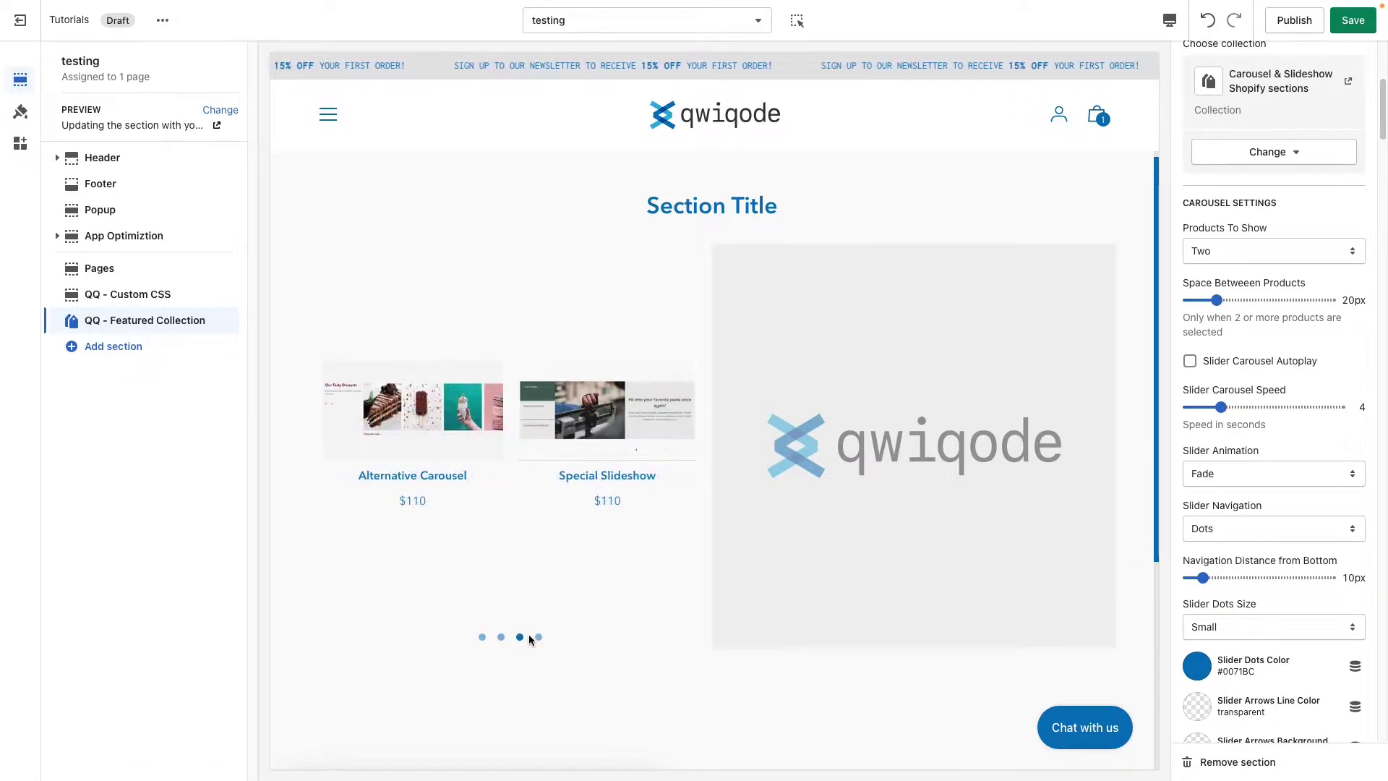
{"action": "left_click", "coordinate": [538, 637]}
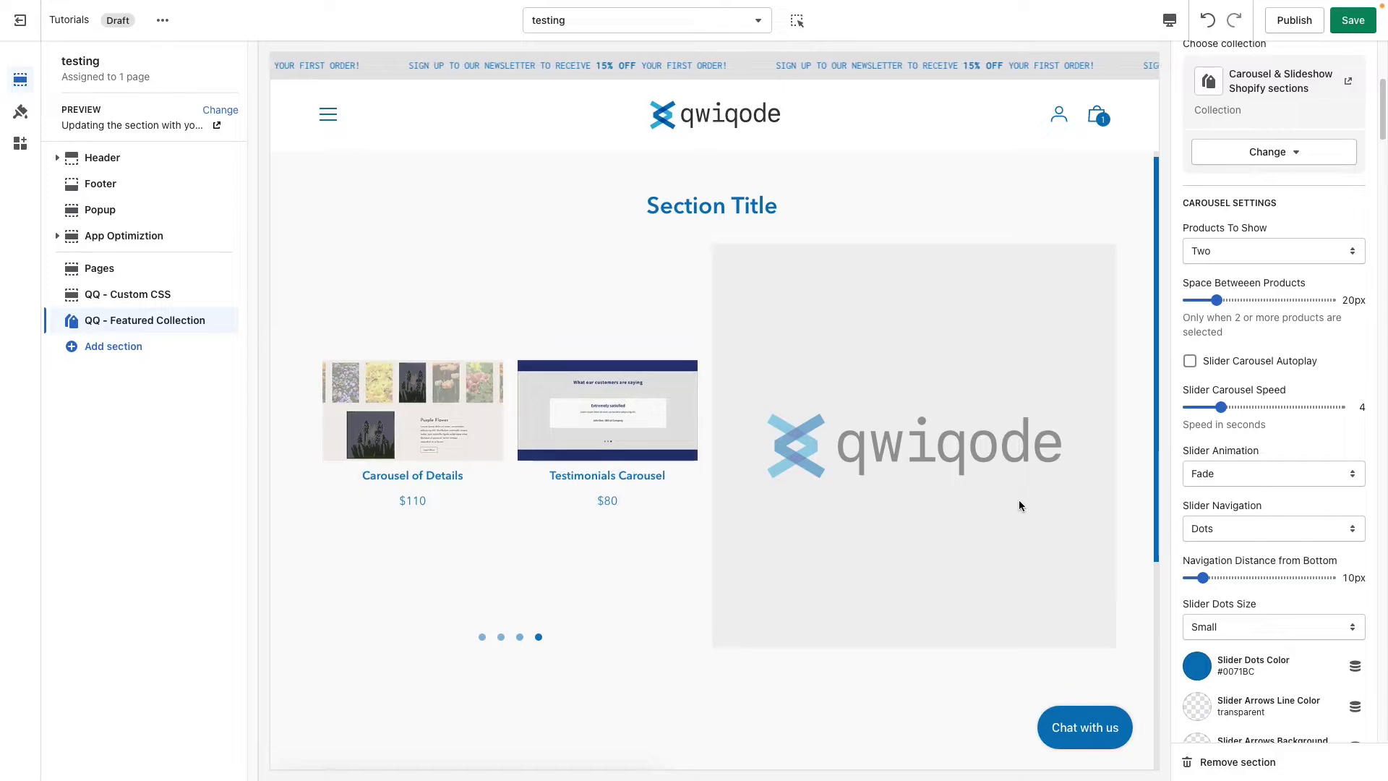
Set the carousel's products to show to Four (Grid View) and the space between products to 46px
{"action": "left_click", "coordinate": [1227, 248]}
{"action": "left_click", "coordinate": [1229, 266]}
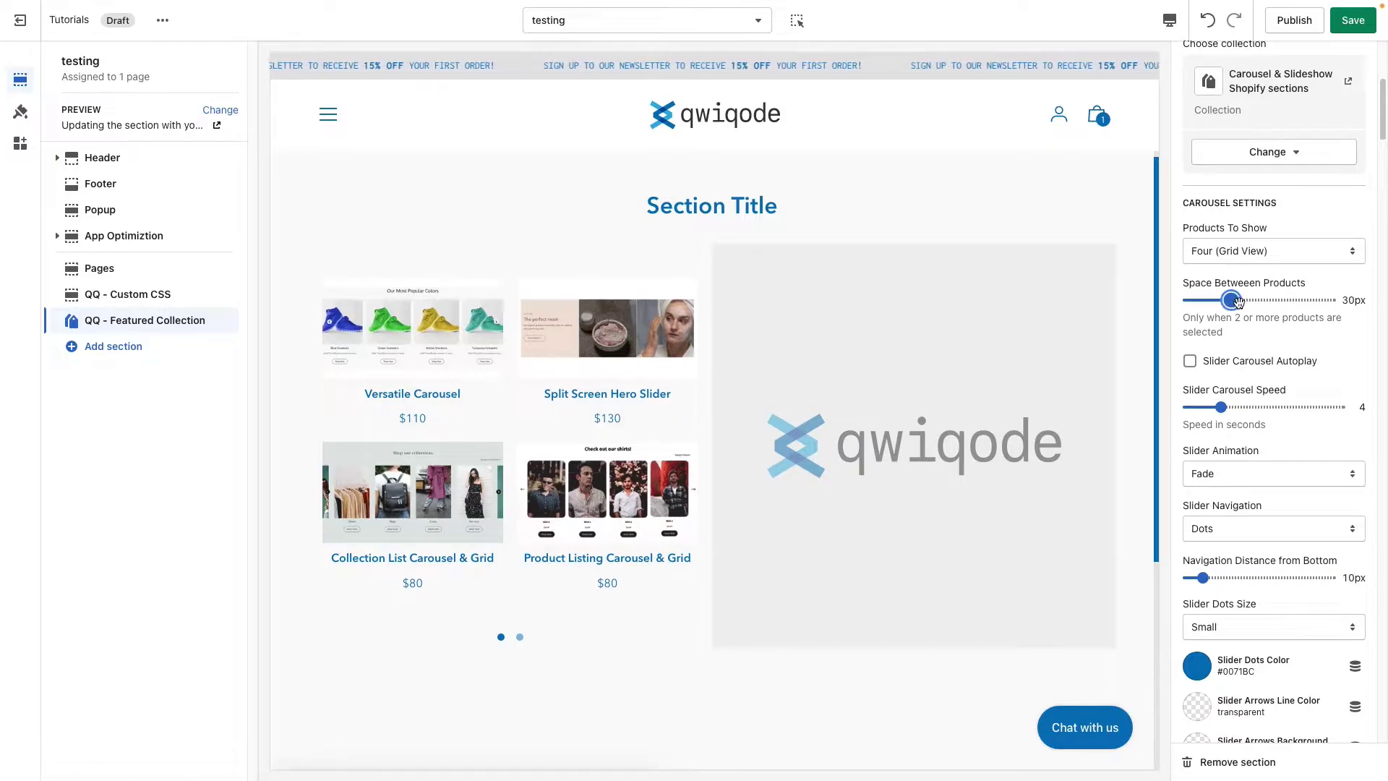
{"action": "left_click_drag", "start_coordinate": [1219, 302], "coordinate": [1253, 300]}
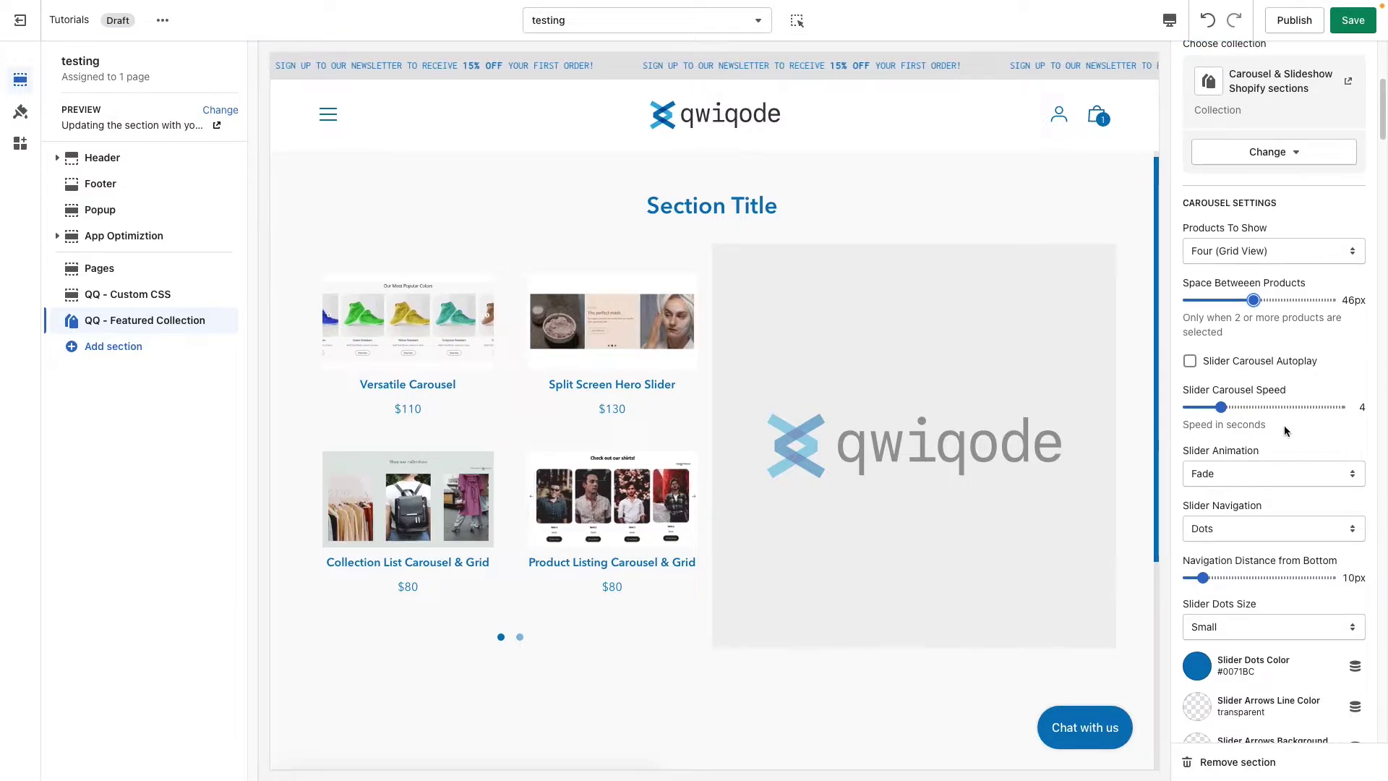
Set the slider animation to Slide and test it by moving between the product grids in the preview
{"action": "scroll", "coordinate": [1268, 452], "scroll_direction": "down", "scroll_amount": 1}
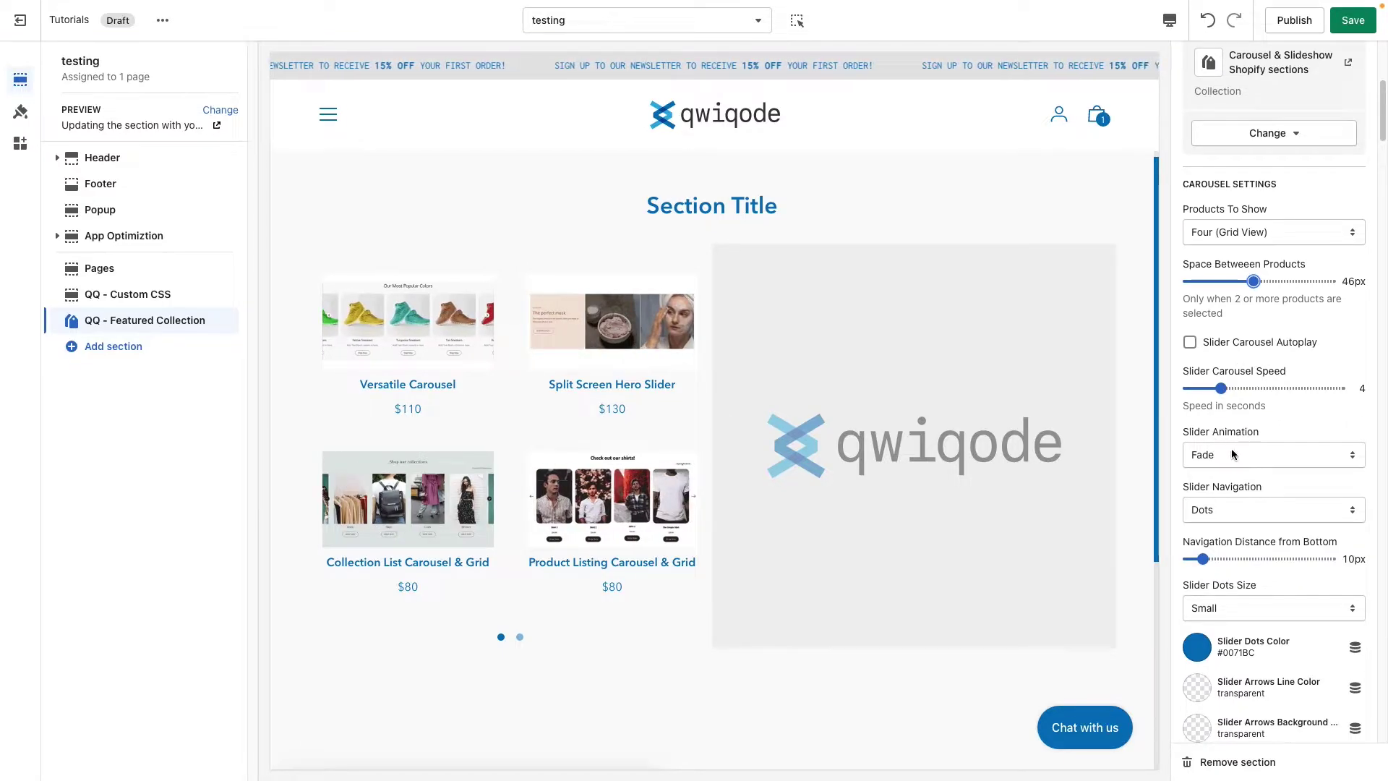
{"action": "left_click", "coordinate": [1232, 452]}
{"action": "left_click", "coordinate": [1232, 456]}
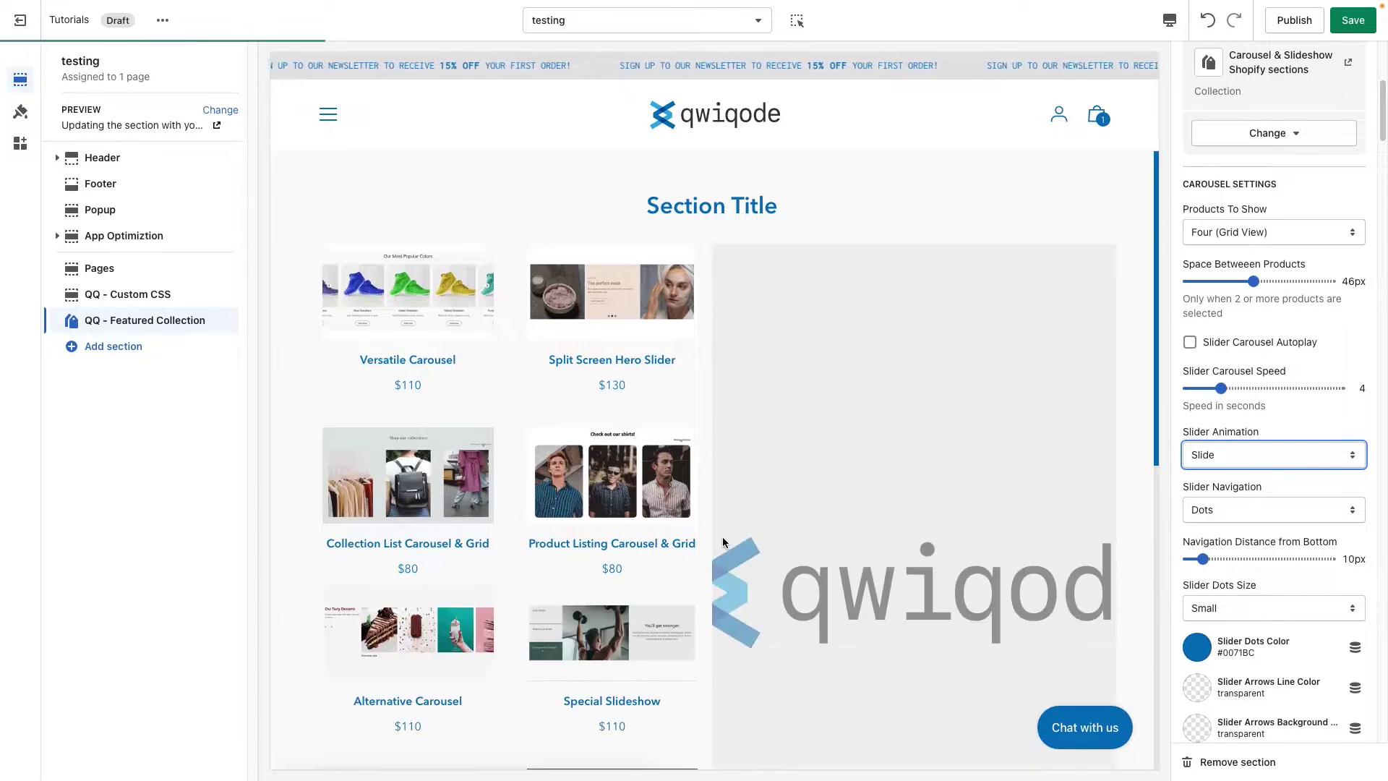
{"action": "left_click_drag", "start_coordinate": [628, 510], "coordinate": [436, 515]}
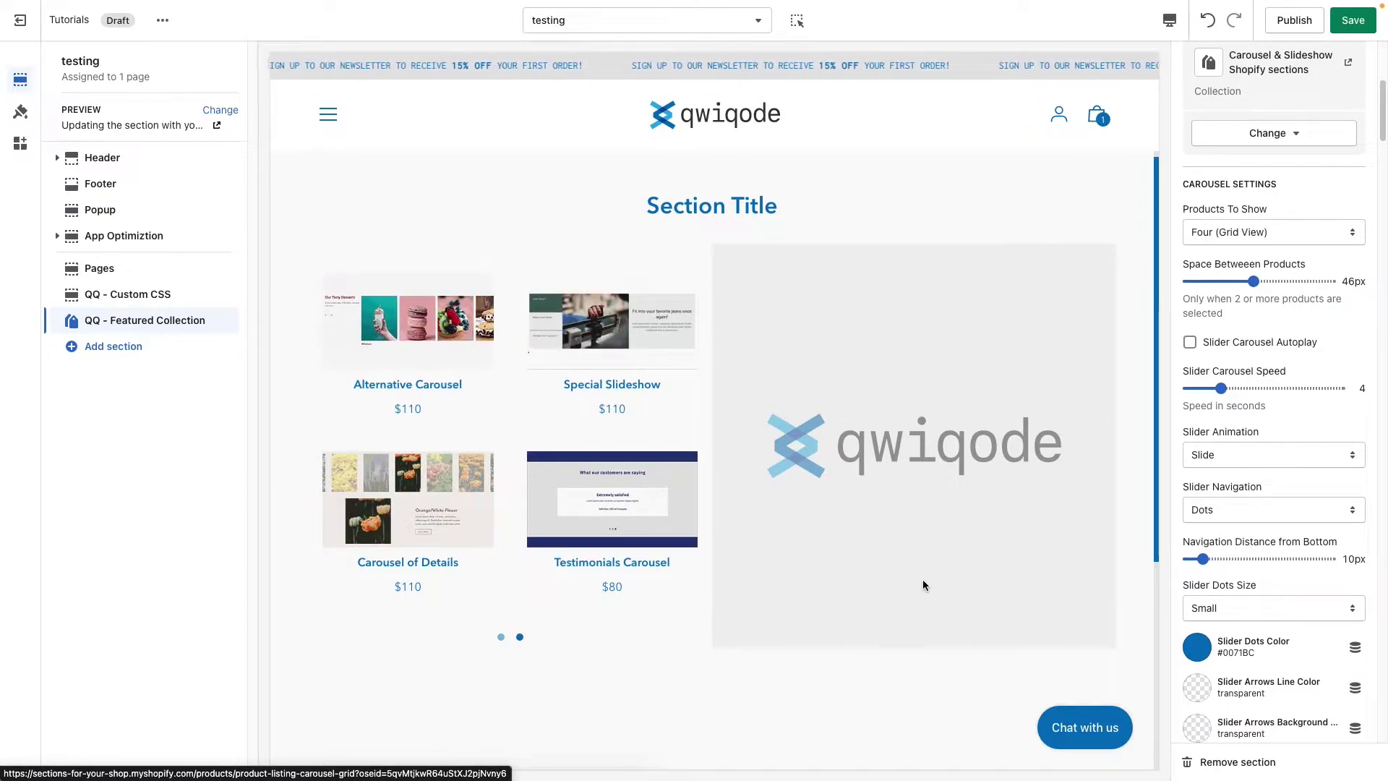
{"action": "left_click", "coordinate": [501, 638]}
Switch the slider navigation to Arrows, test moving through the carousel, and check the remaining navigation options
{"action": "left_click", "coordinate": [1235, 515]}
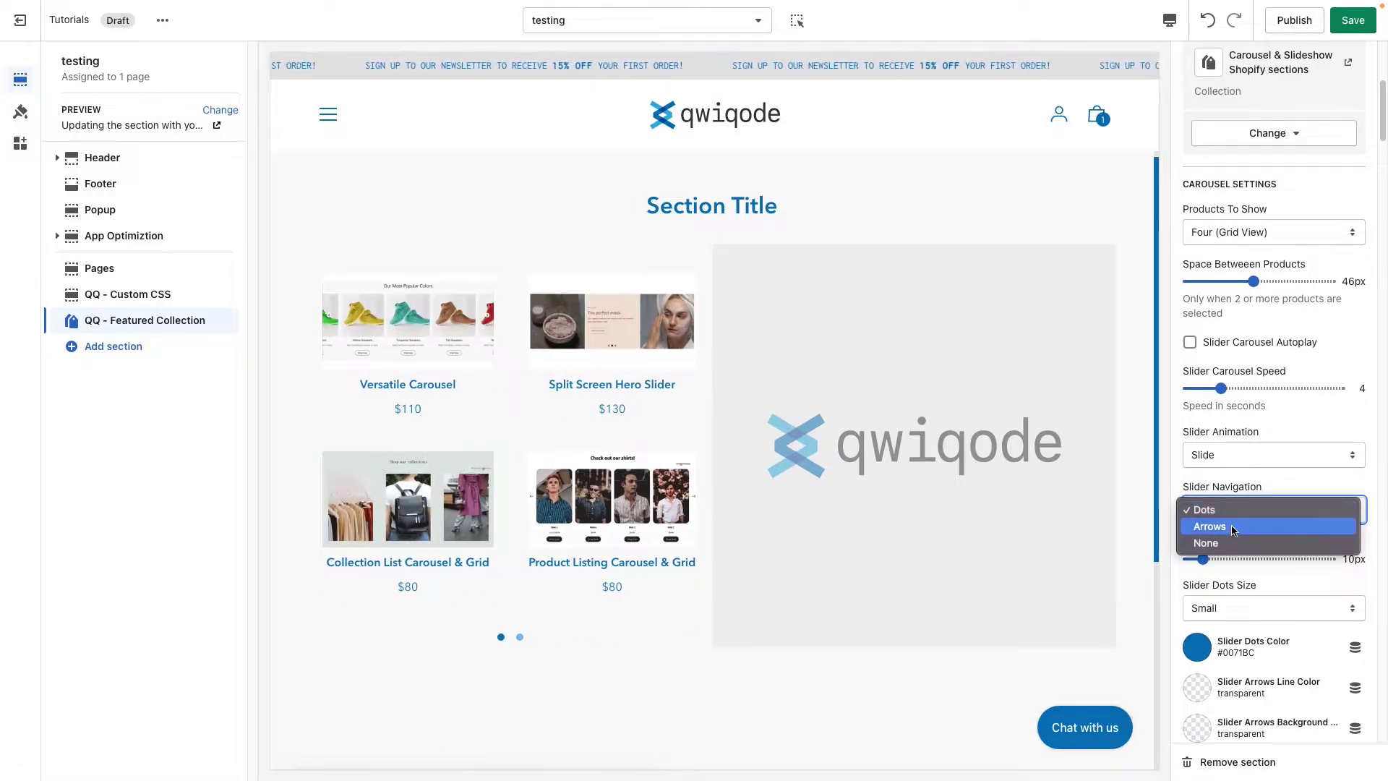
{"action": "left_click", "coordinate": [1232, 528]}
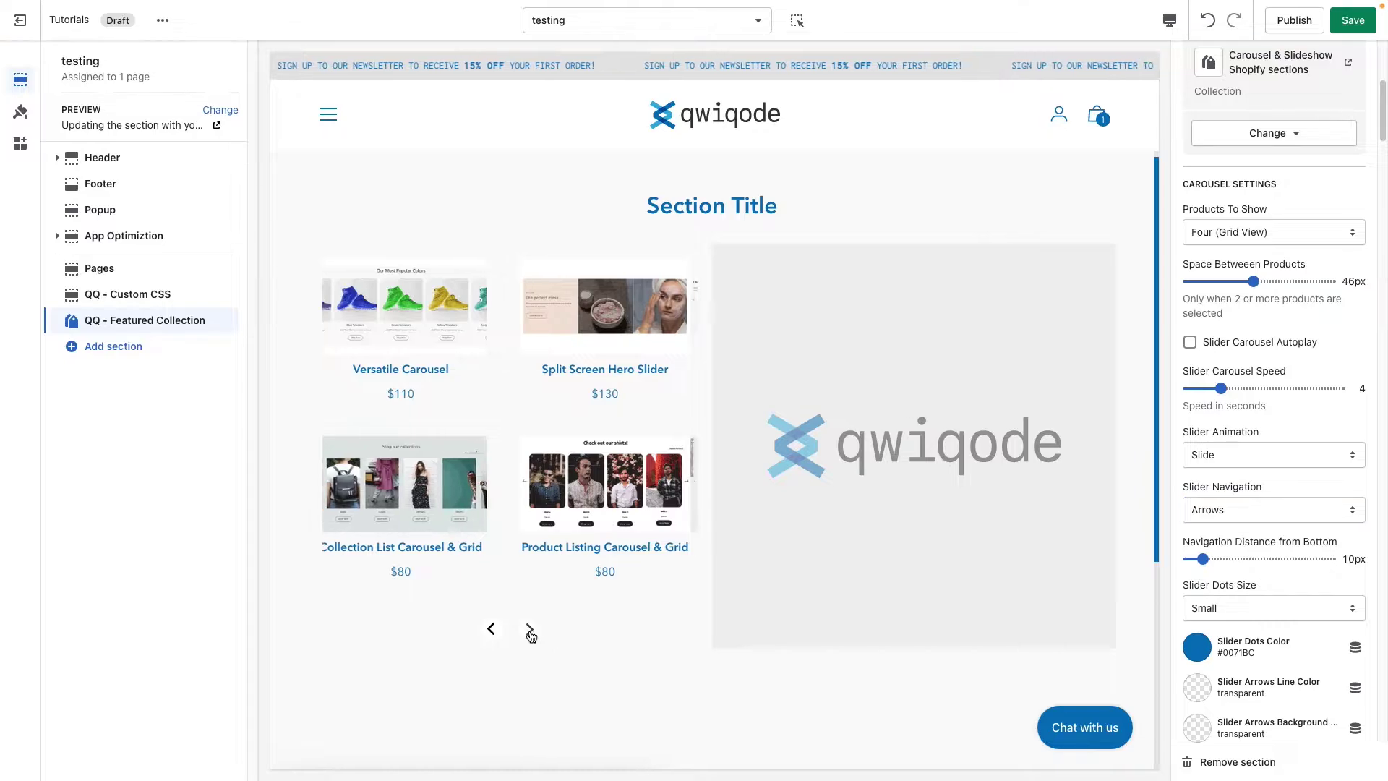
{"action": "left_click", "coordinate": [532, 636]}
{"action": "left_click", "coordinate": [528, 631]}
{"action": "left_click", "coordinate": [1256, 511]}
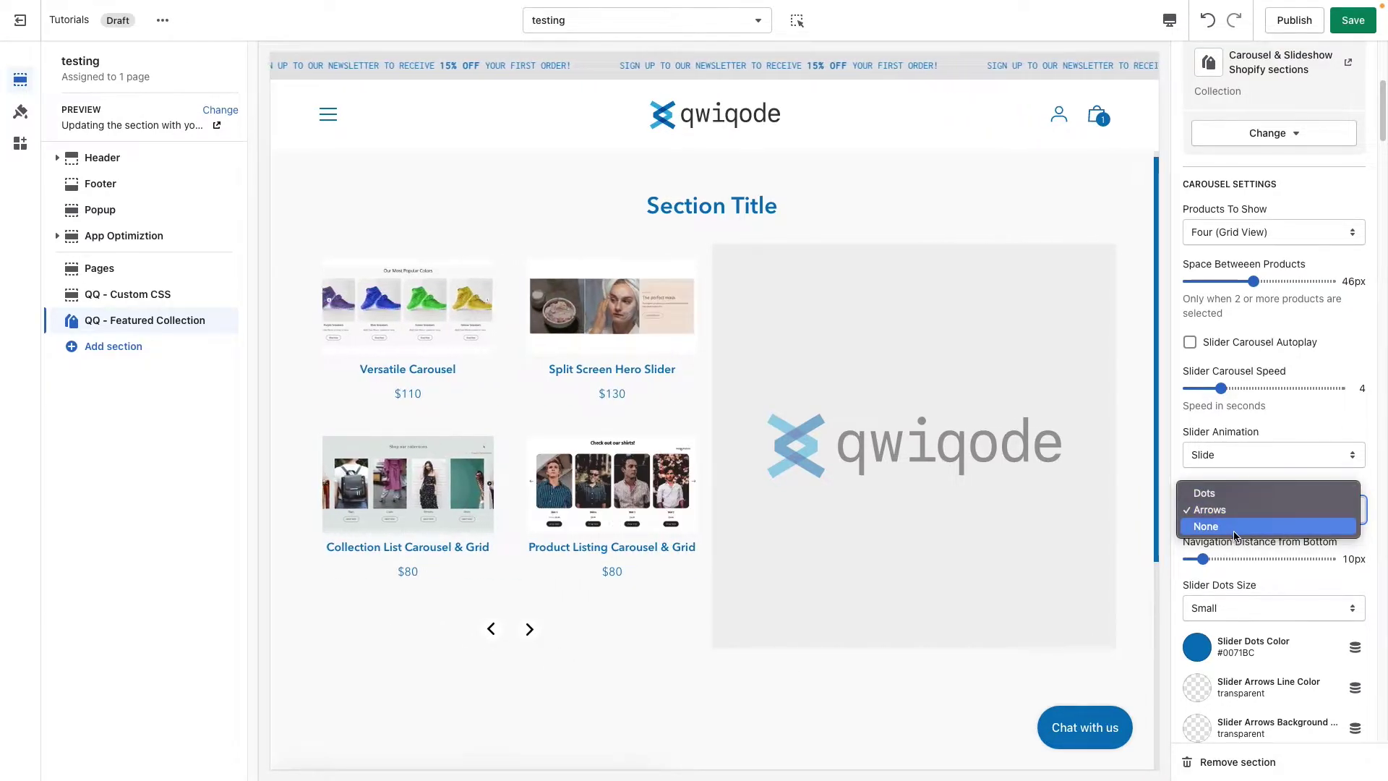
{"action": "left_click", "coordinate": [1354, 423]}
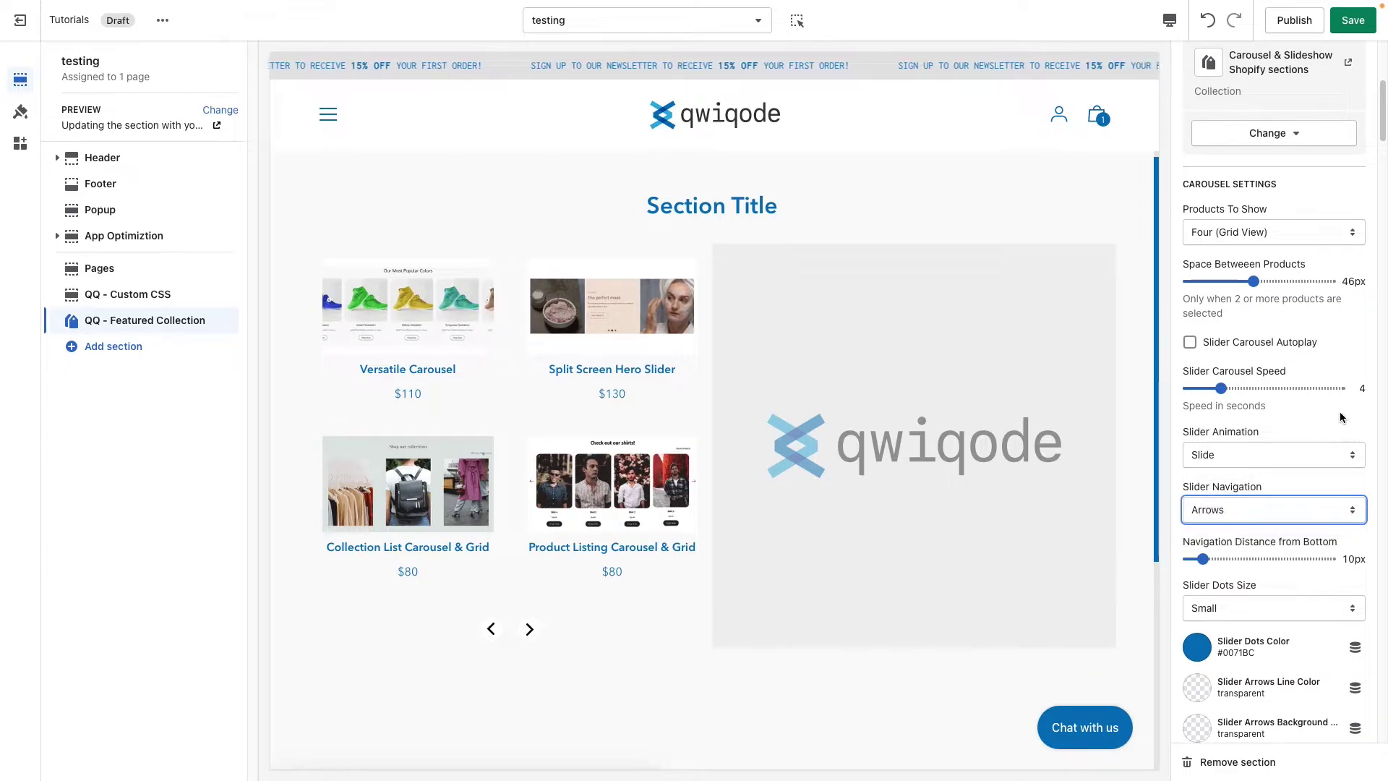
Set the slider carousel speed to 2 seconds, enabling autoplay to test it and disabling it again
{"action": "left_click", "coordinate": [1267, 344]}
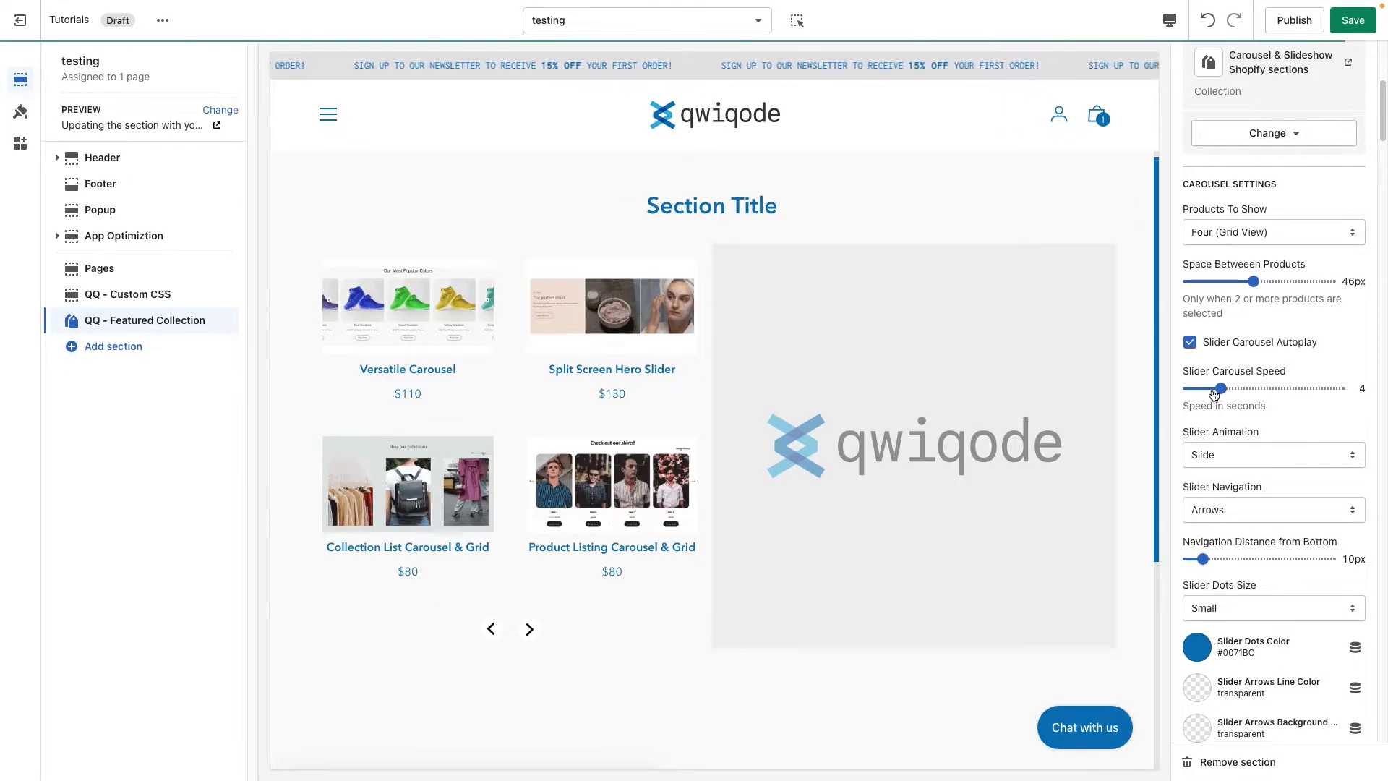
{"action": "left_click_drag", "start_coordinate": [1214, 389], "coordinate": [1198, 389]}
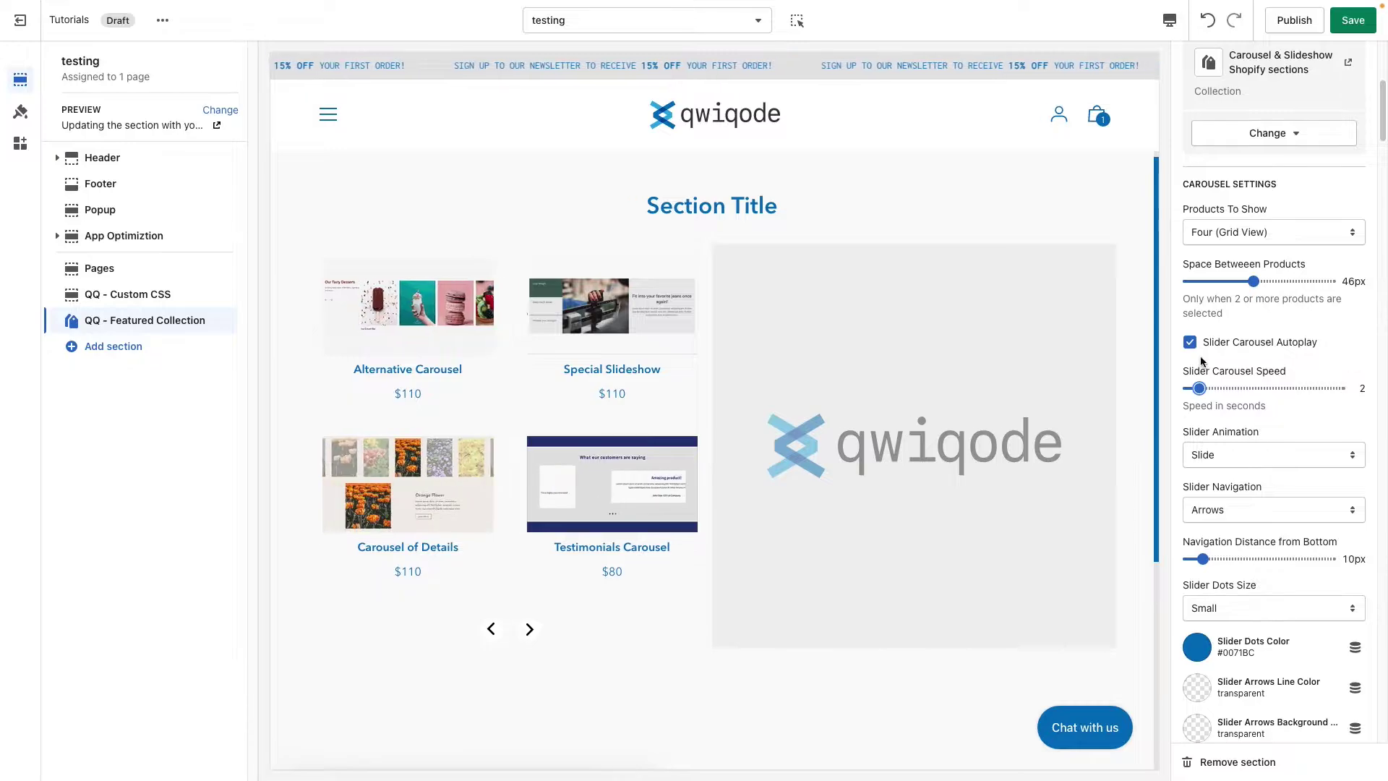
{"action": "left_click", "coordinate": [1235, 350]}
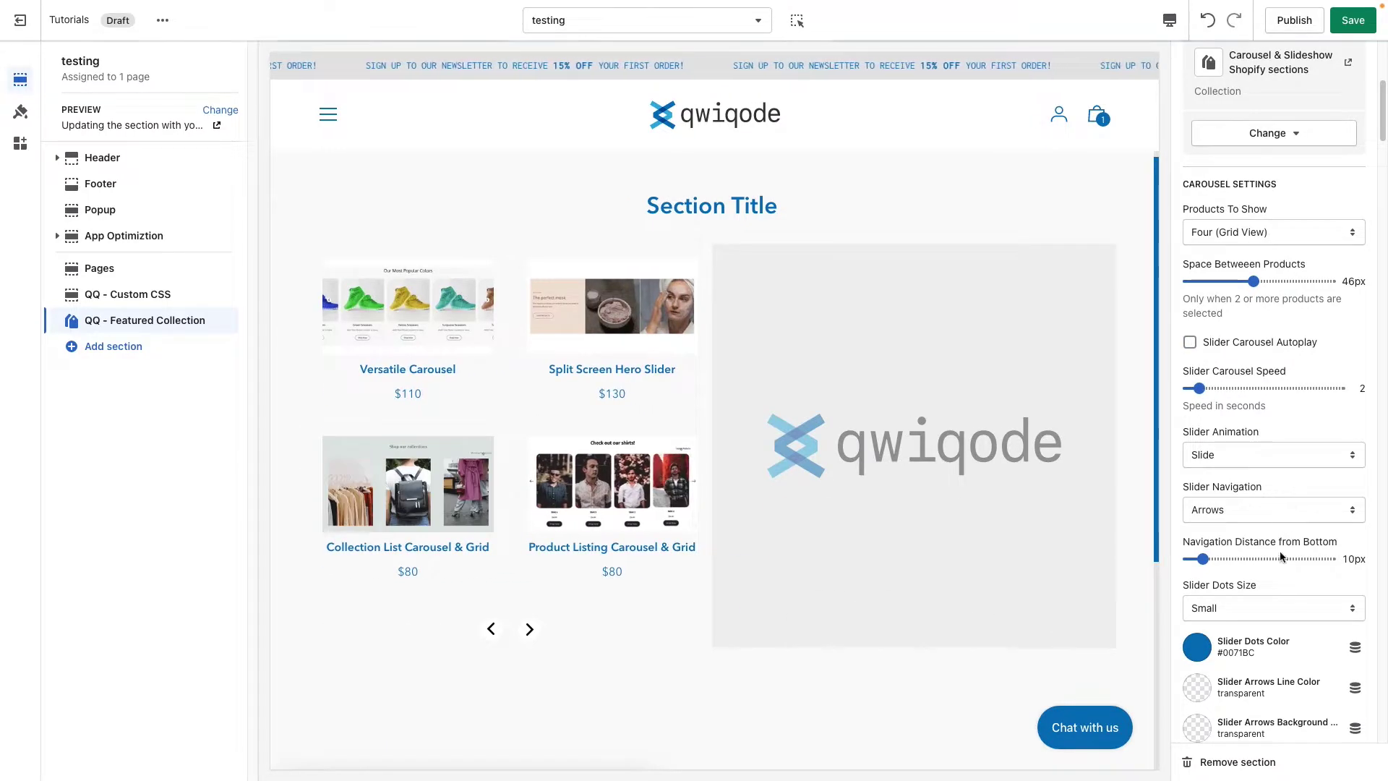
Switch the carousel's slider navigation to Dots
{"action": "scroll", "coordinate": [1280, 506], "scroll_direction": "down", "scroll_amount": 2}
{"action": "scroll", "coordinate": [1281, 563], "scroll_direction": "down", "scroll_amount": 2}
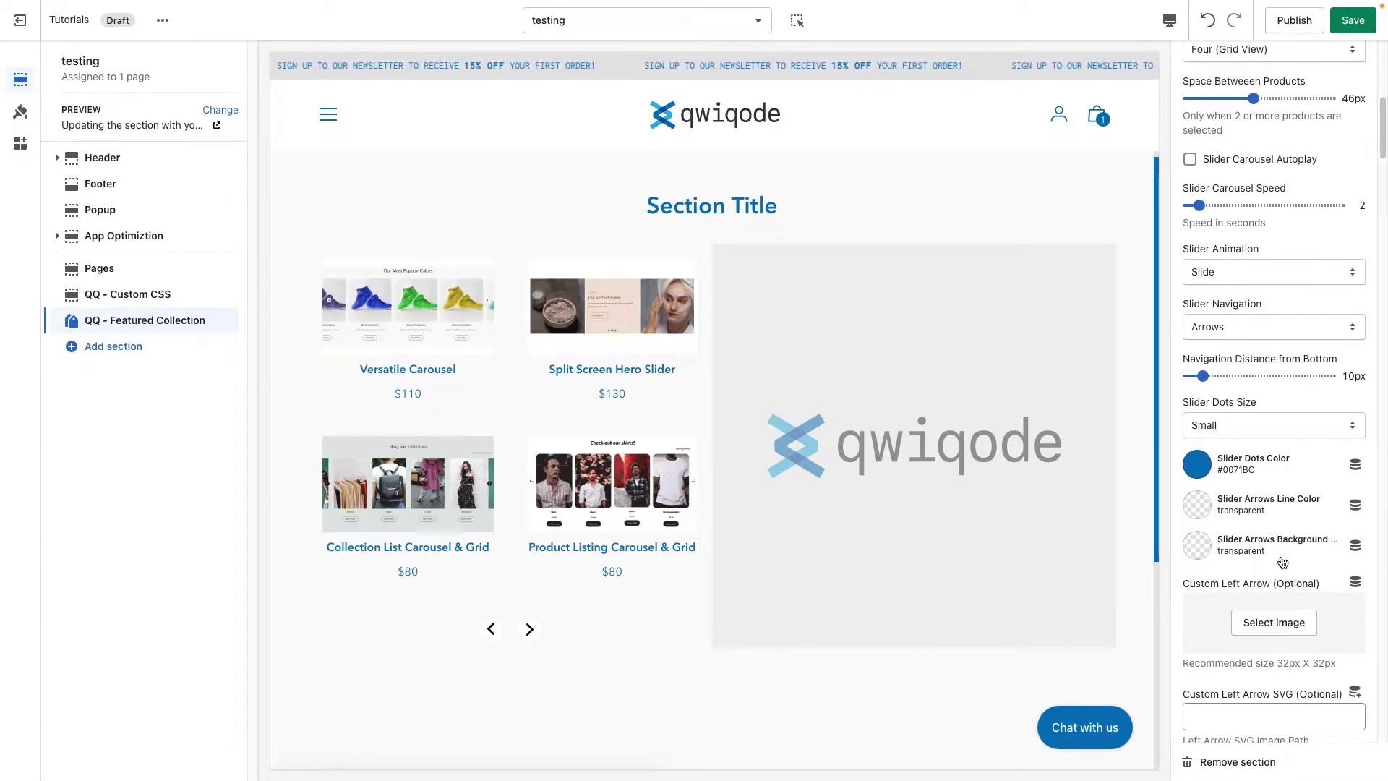
{"action": "left_click", "coordinate": [1243, 430]}
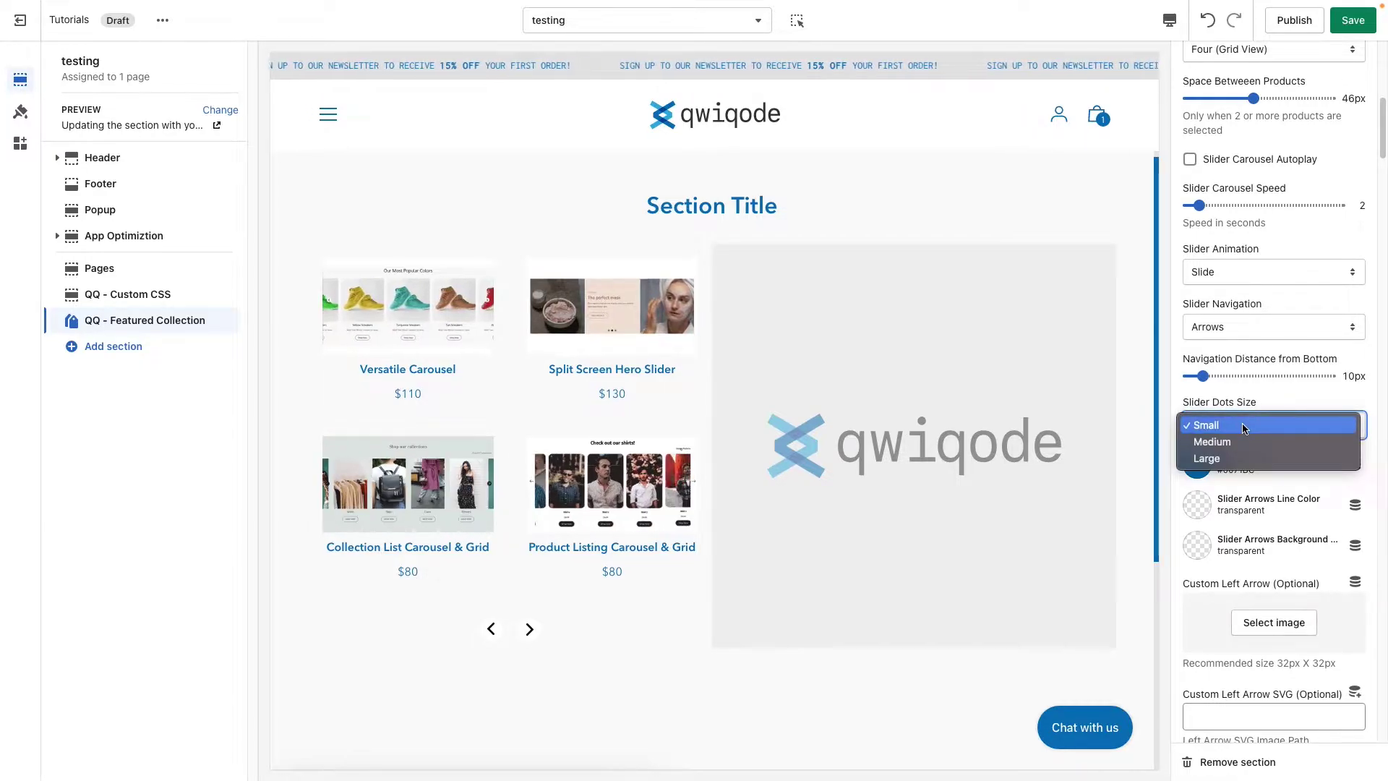
{"action": "left_click", "coordinate": [1242, 327]}
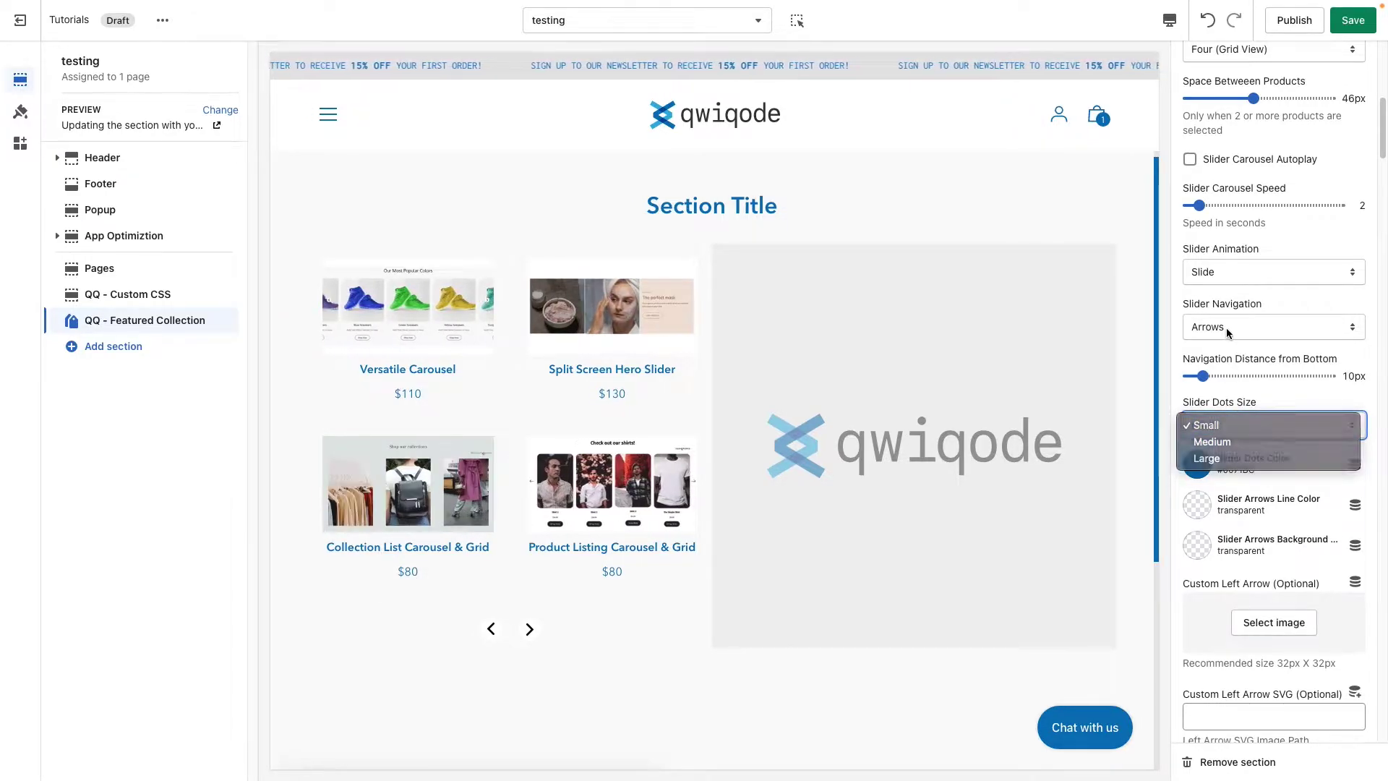
{"action": "left_click", "coordinate": [1242, 327]}
{"action": "left_click", "coordinate": [1240, 311]}
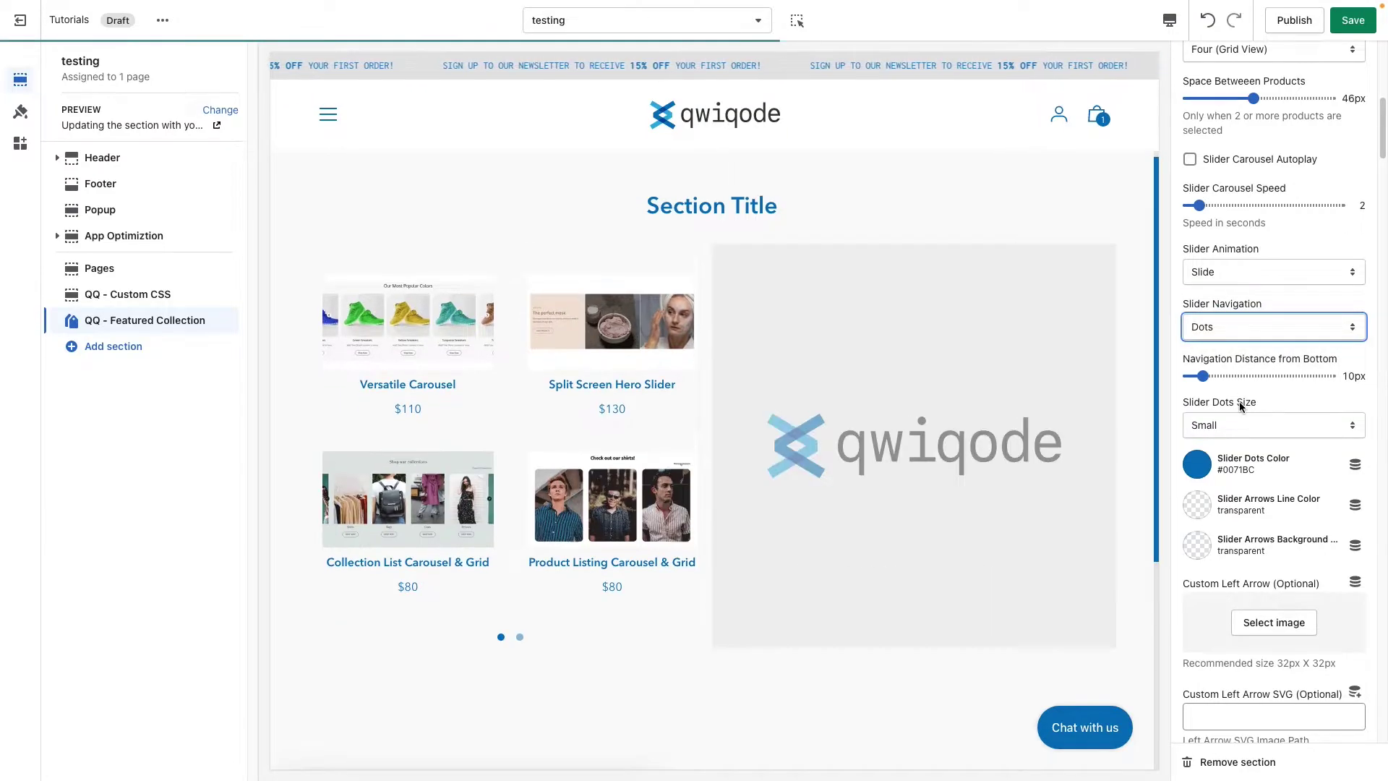
Try the Medium and Large slider dots sizes in the preview, and return the size to Small
{"action": "left_click", "coordinate": [1239, 426]}
{"action": "key", "text": "Down"}
{"action": "key", "text": "Return"}
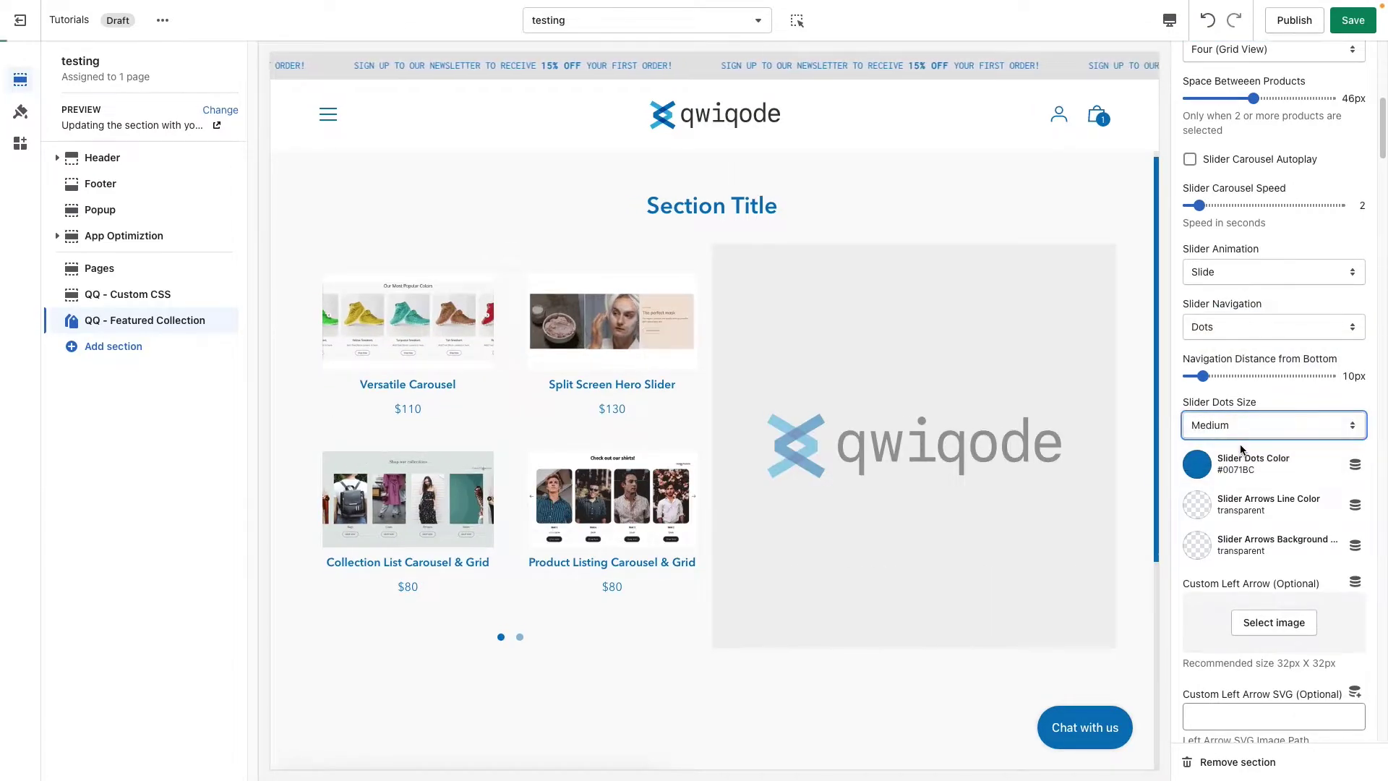
{"action": "left_click", "coordinate": [1241, 426]}
{"action": "key", "text": "Down"}
{"action": "key", "text": "Return"}
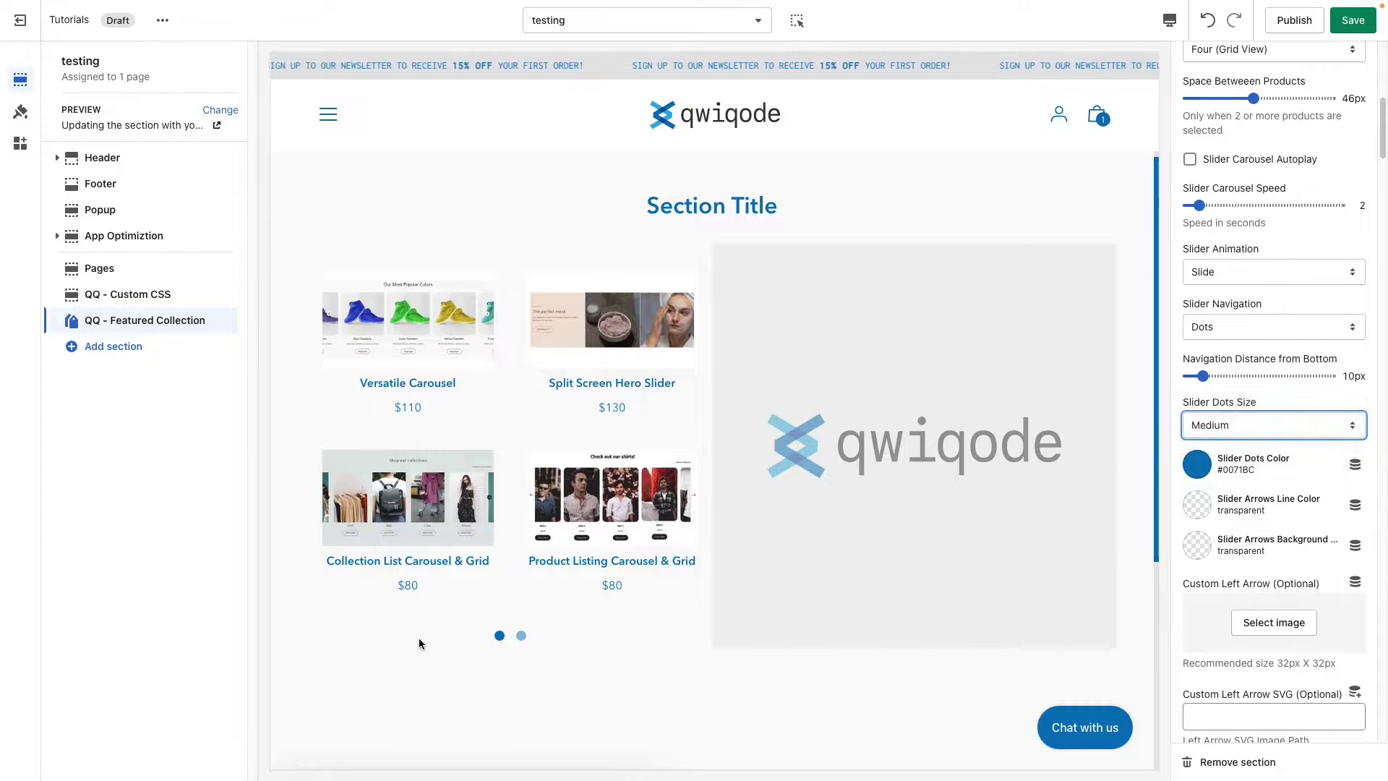
{"action": "left_click", "coordinate": [1273, 426]}
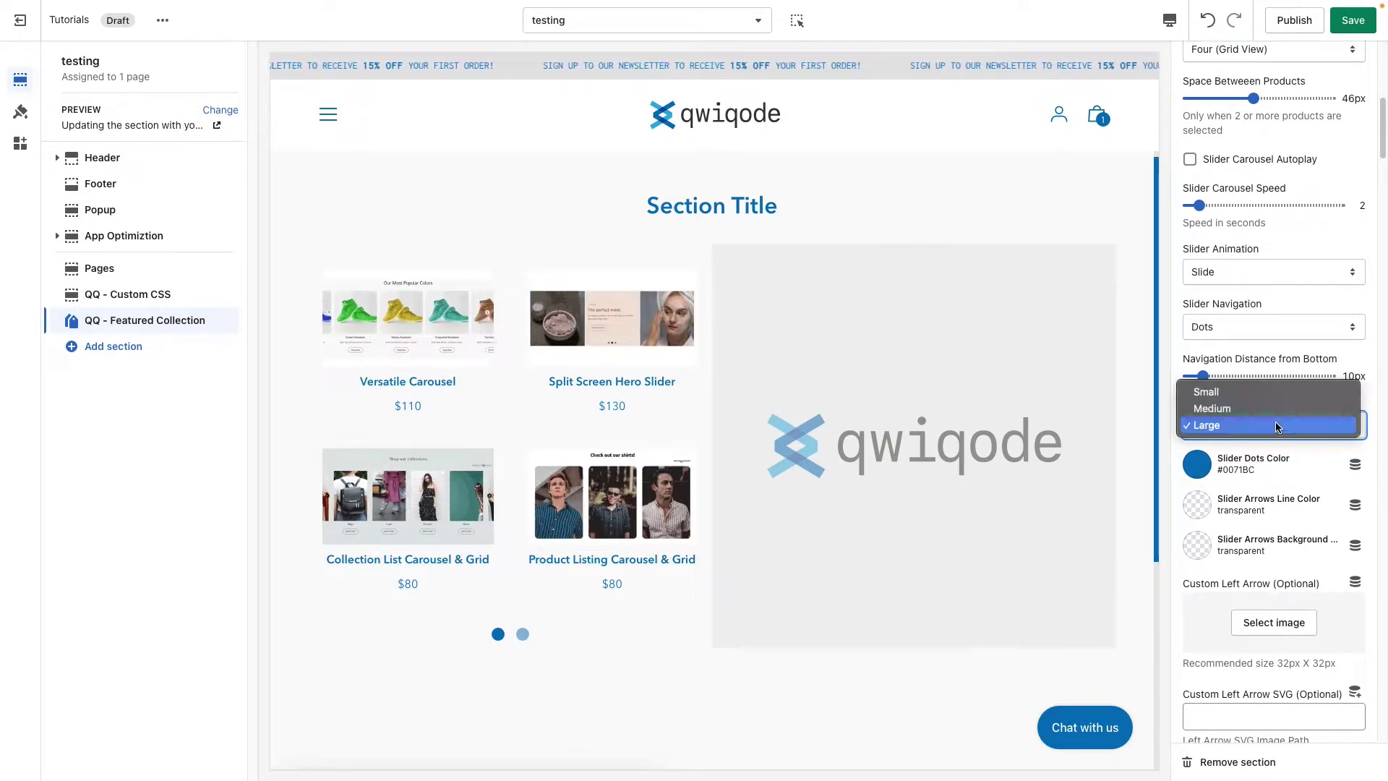
{"action": "left_click", "coordinate": [1275, 446]}
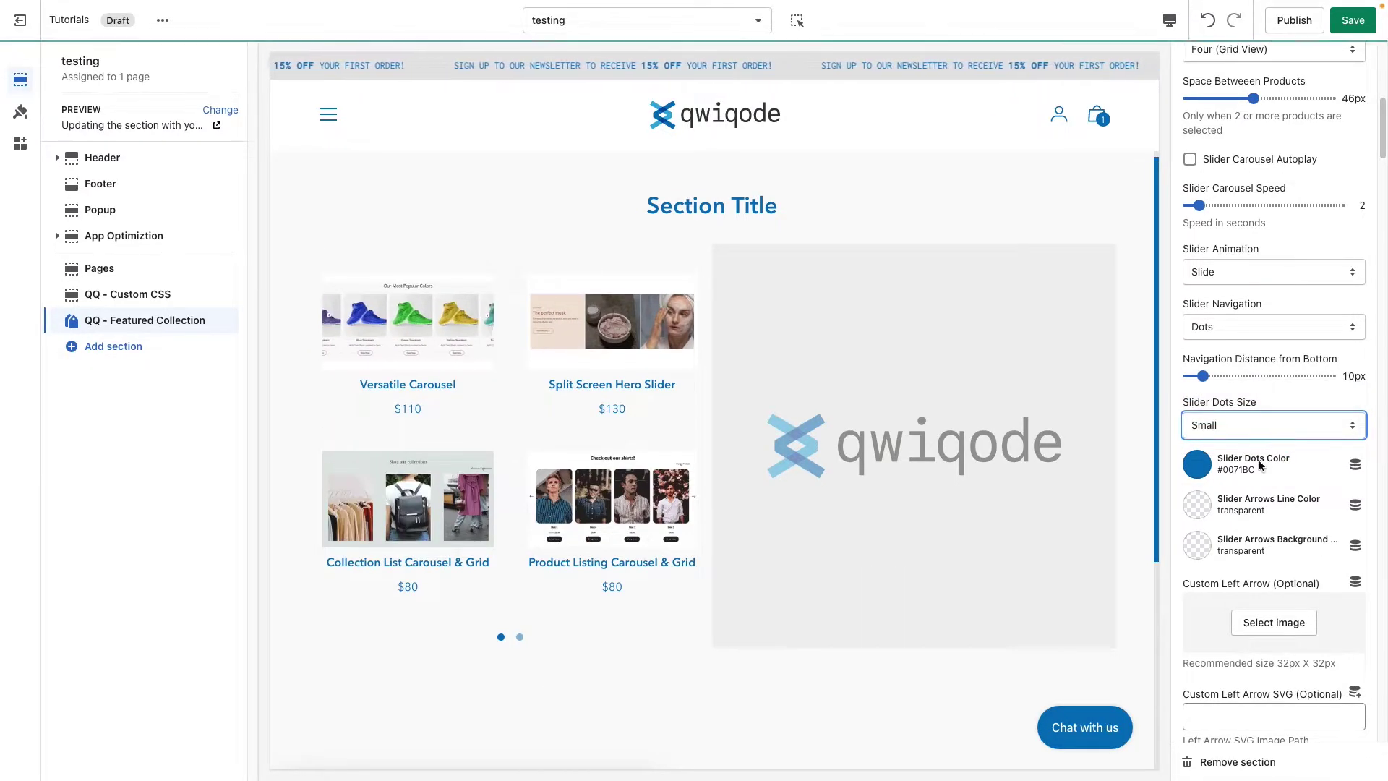
Set the slider dots color to the dark #373833 swatch from the currently used colors
{"action": "left_click", "coordinate": [1200, 466]}
{"action": "left_click", "coordinate": [1222, 404]}
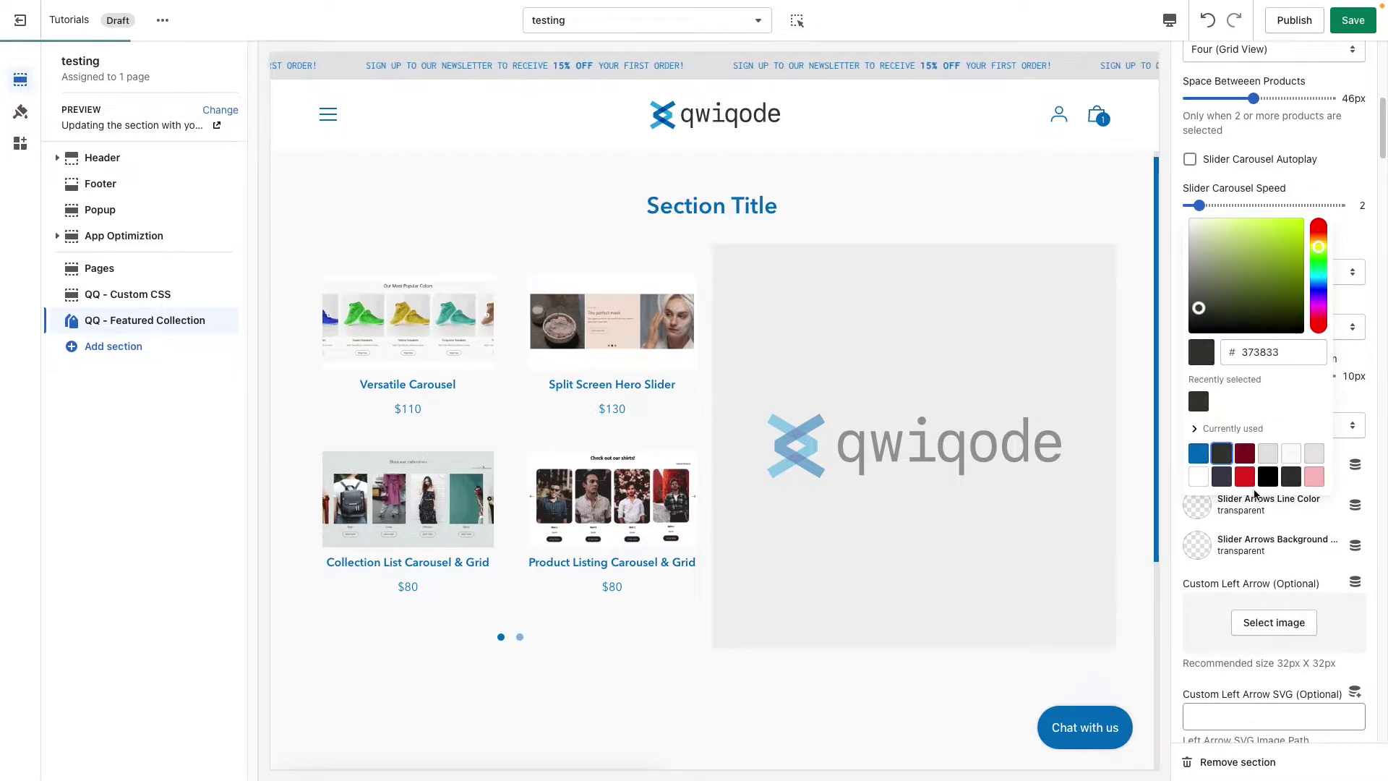
{"action": "left_click", "coordinate": [1316, 517]}
{"action": "left_click", "coordinate": [1297, 521]}
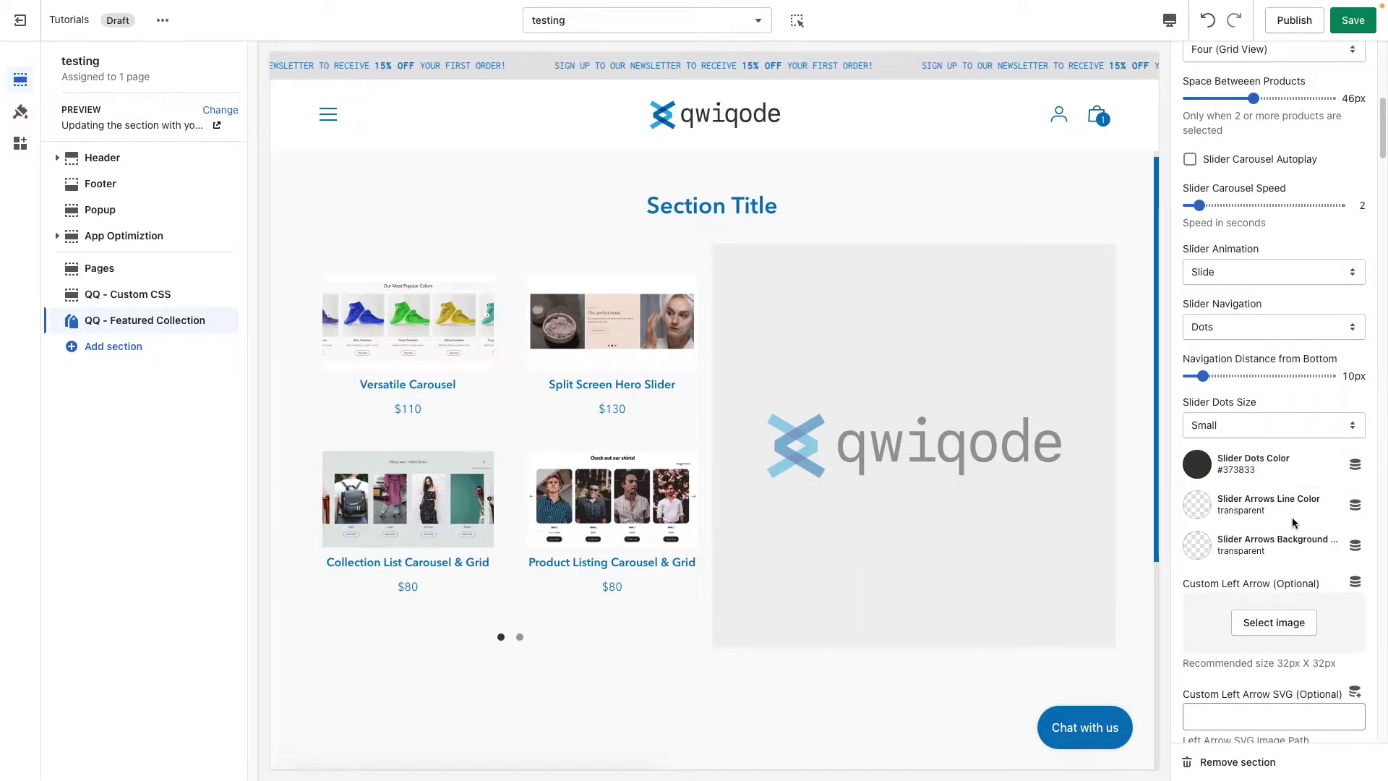
Switch the slider navigation back to Arrows
{"action": "left_click", "coordinate": [1241, 331]}
{"action": "left_click", "coordinate": [1229, 366]}
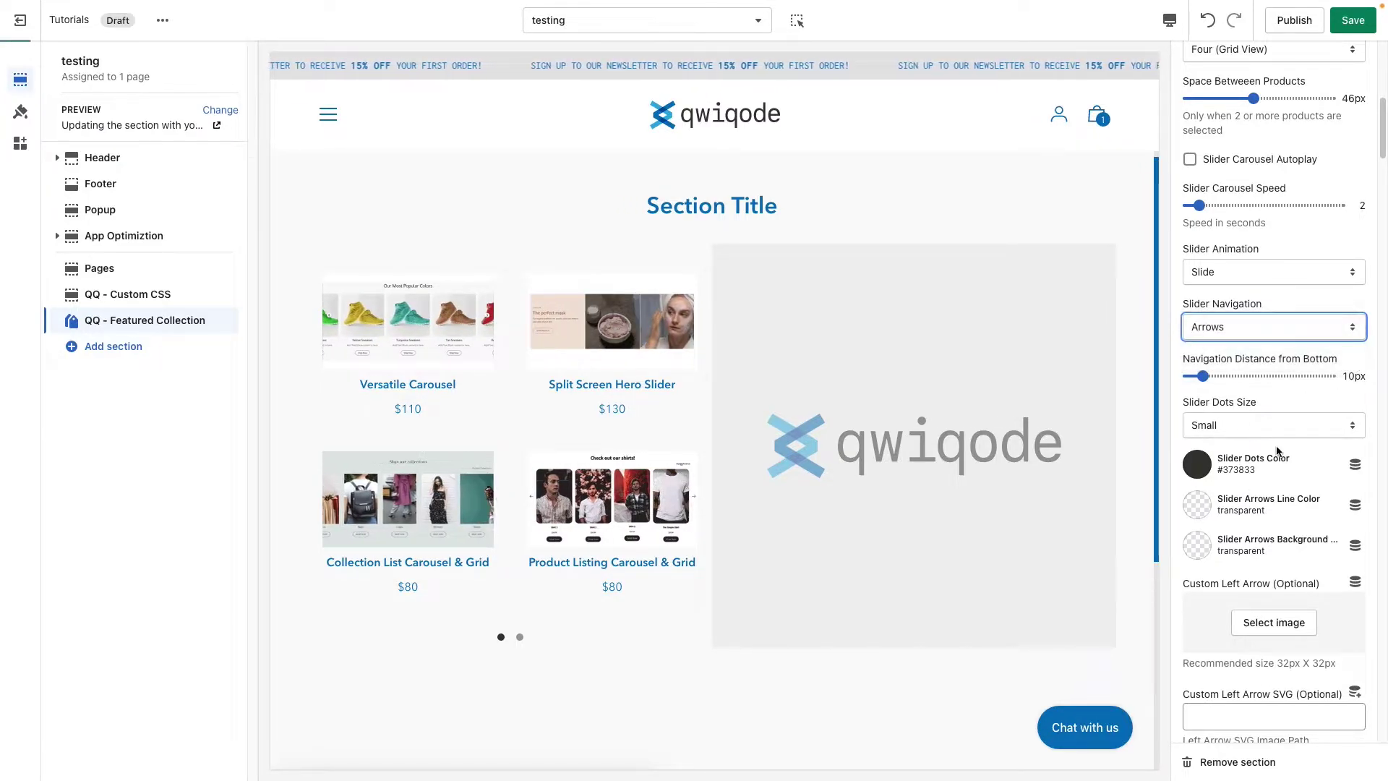
{"action": "scroll", "coordinate": [1265, 533], "scroll_direction": "down", "scroll_amount": 1}
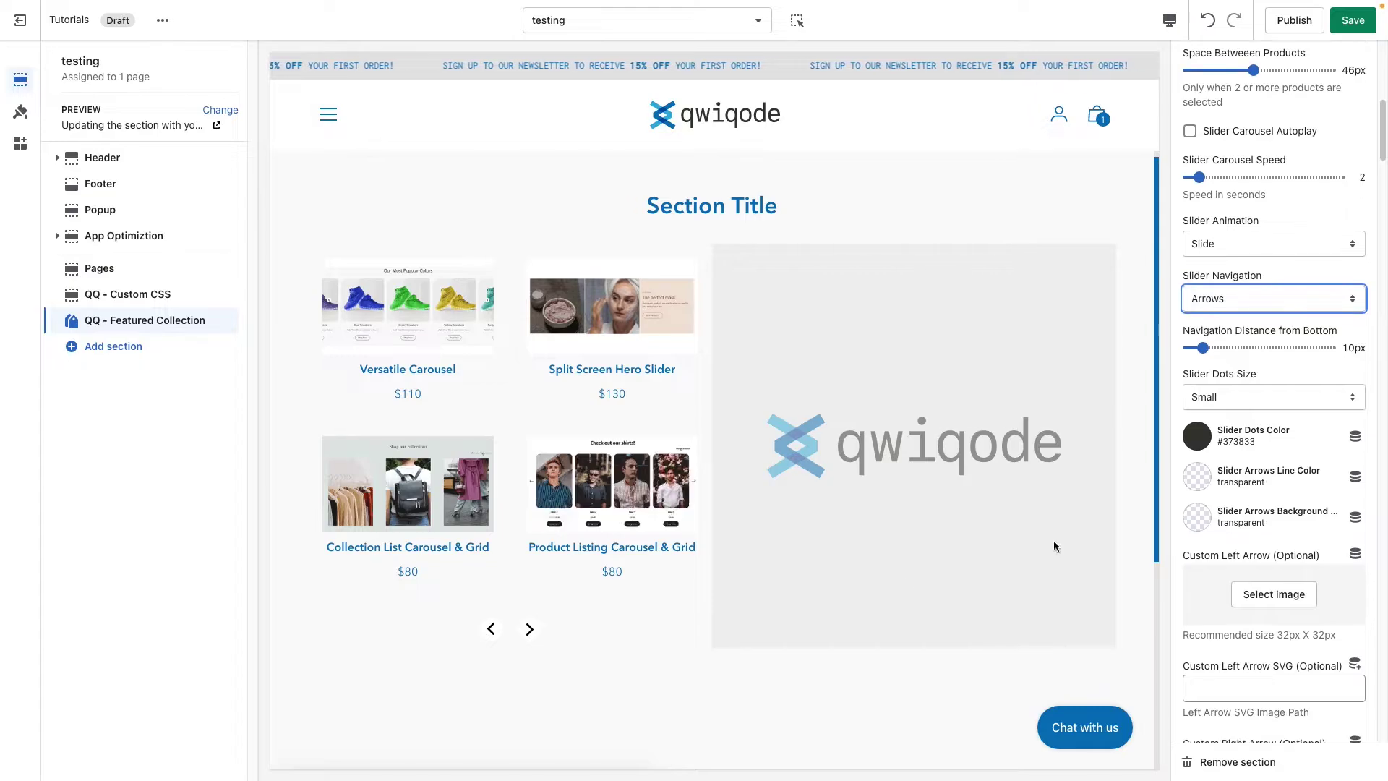
Set the slider arrows line color to #871120 and the slider arrows background color to #EAE6E3
{"action": "left_click", "coordinate": [1198, 480]}
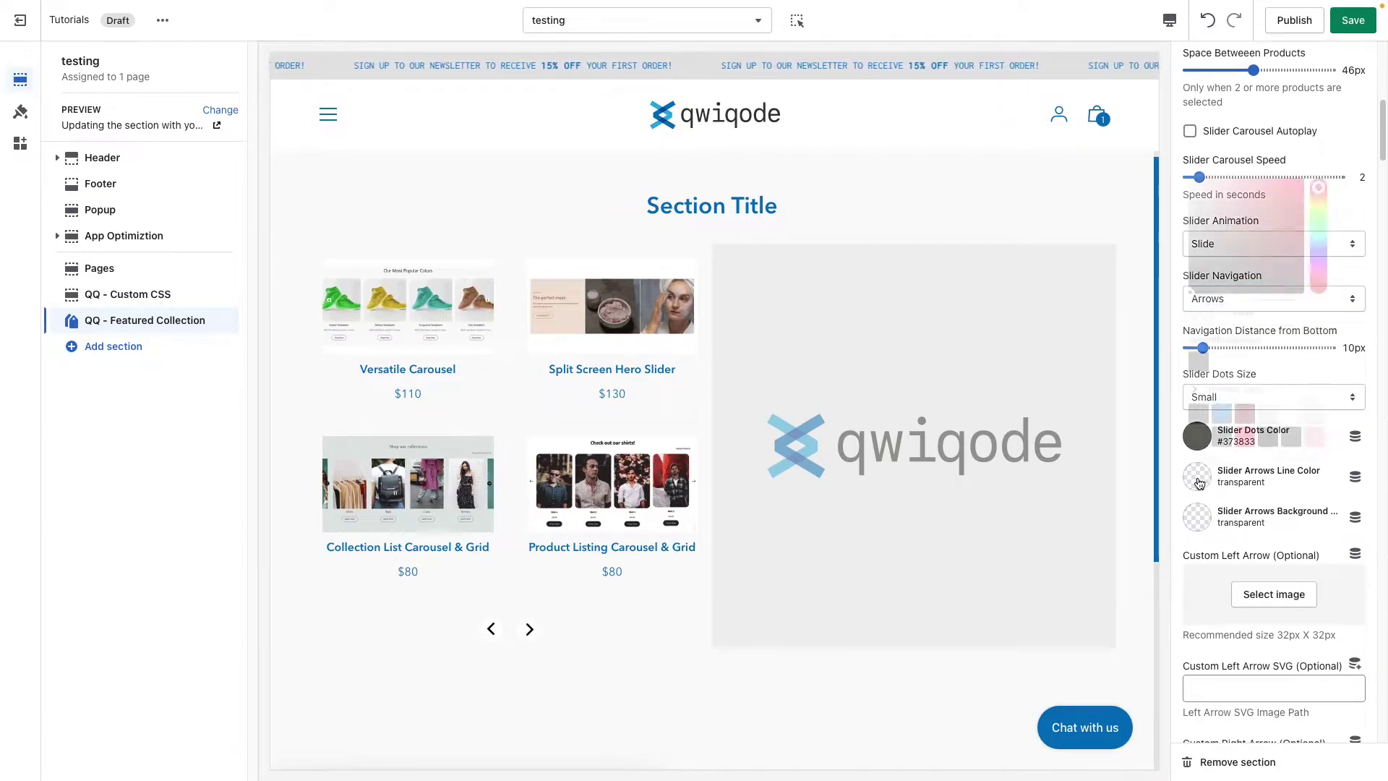
{"action": "left_click", "coordinate": [1244, 416]}
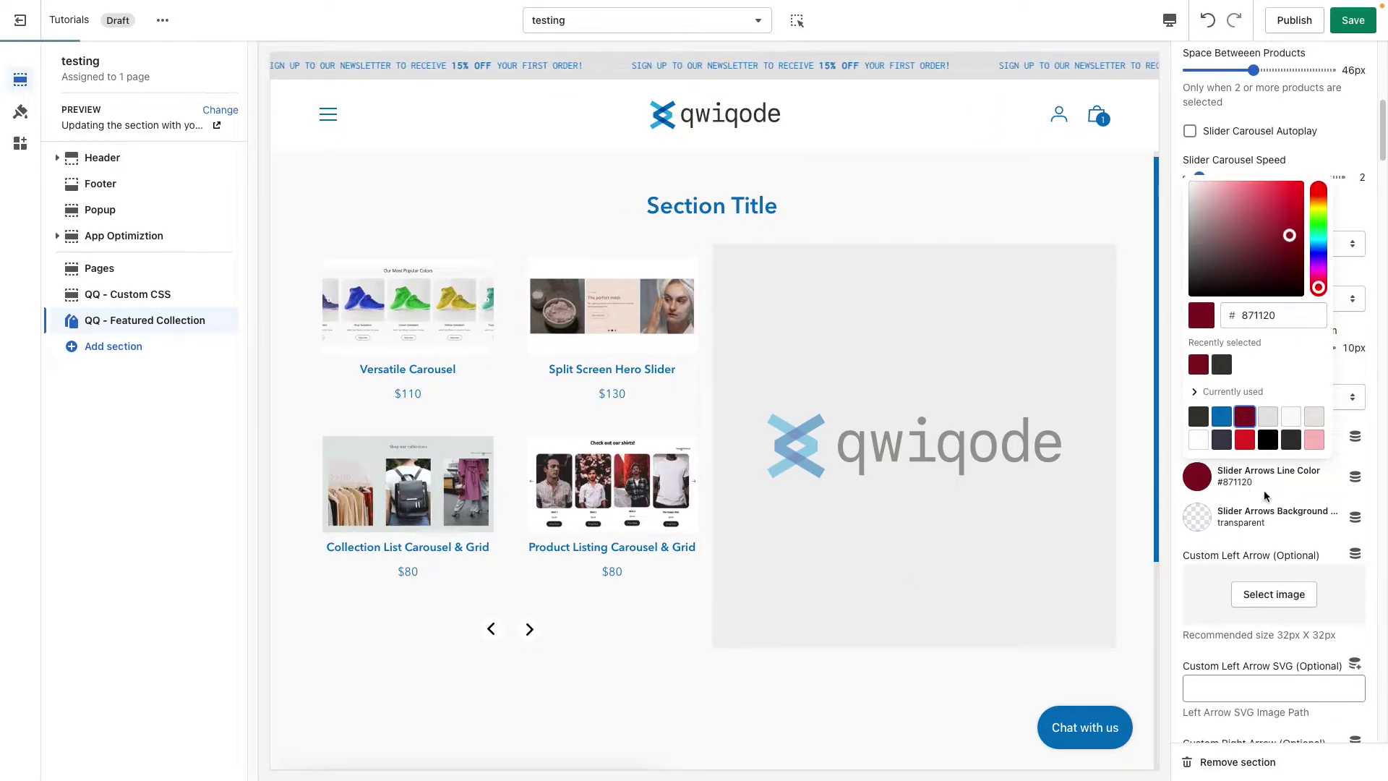
{"action": "left_click", "coordinate": [1198, 518]}
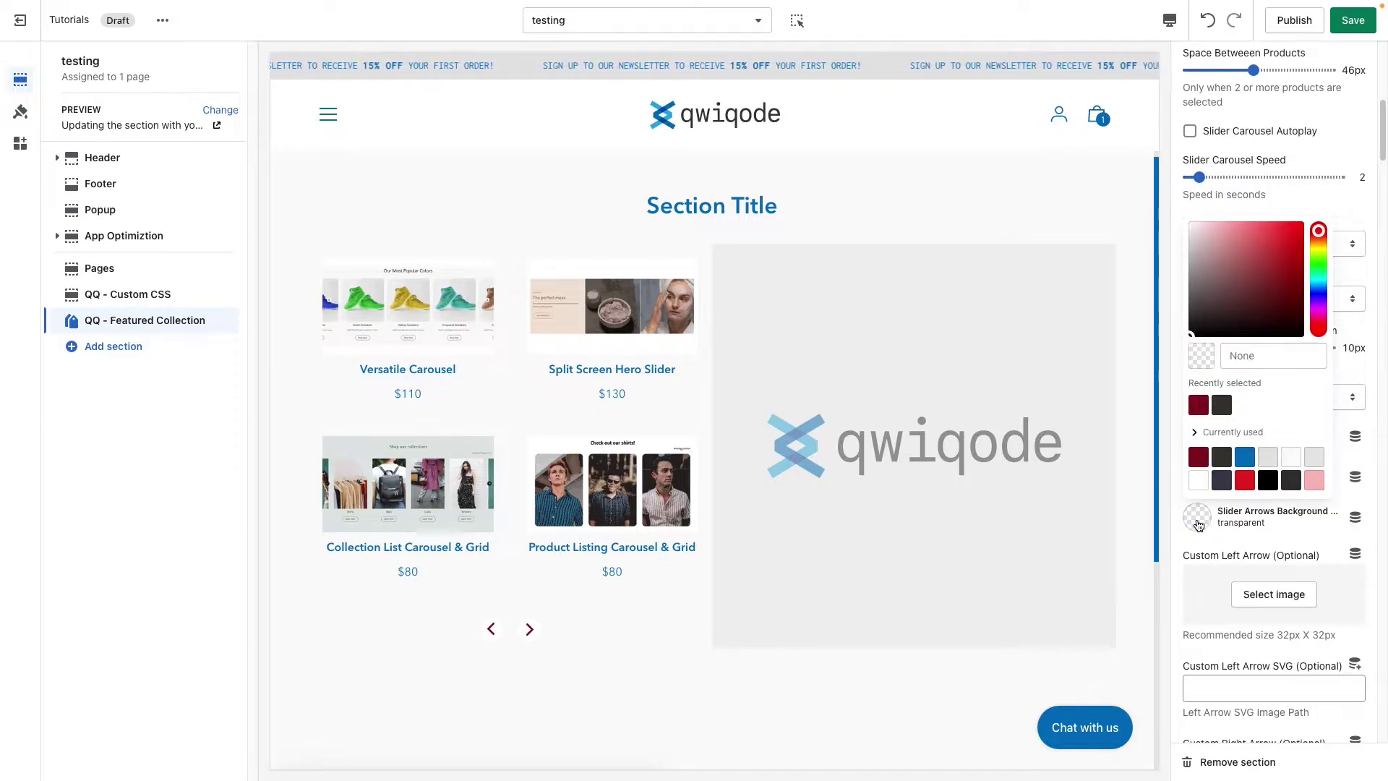
{"action": "left_click", "coordinate": [1314, 457]}
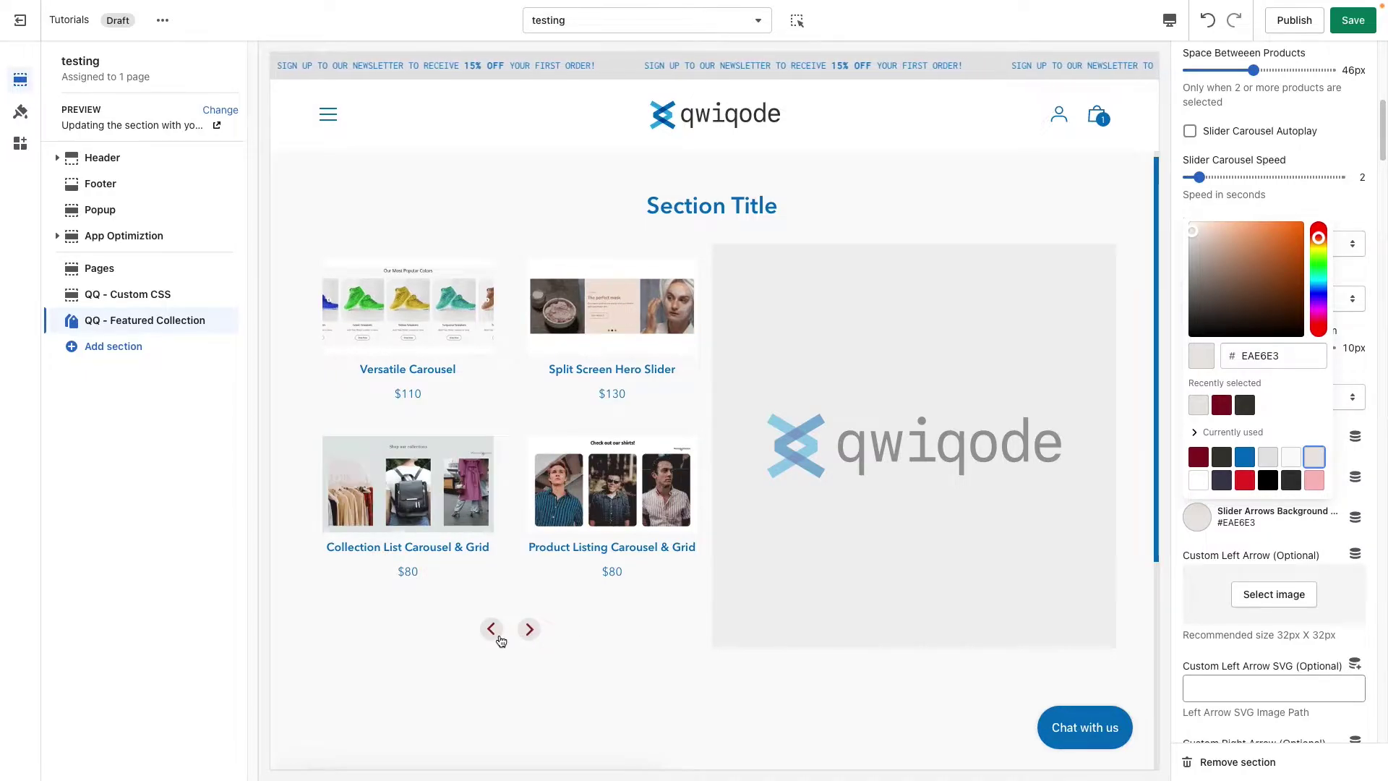
{"action": "left_click", "coordinate": [1189, 552]}
Review the optional custom left and right arrow image and SVG settings, down to the collection settings
{"action": "scroll", "coordinate": [1190, 552], "scroll_direction": "down", "scroll_amount": 2}
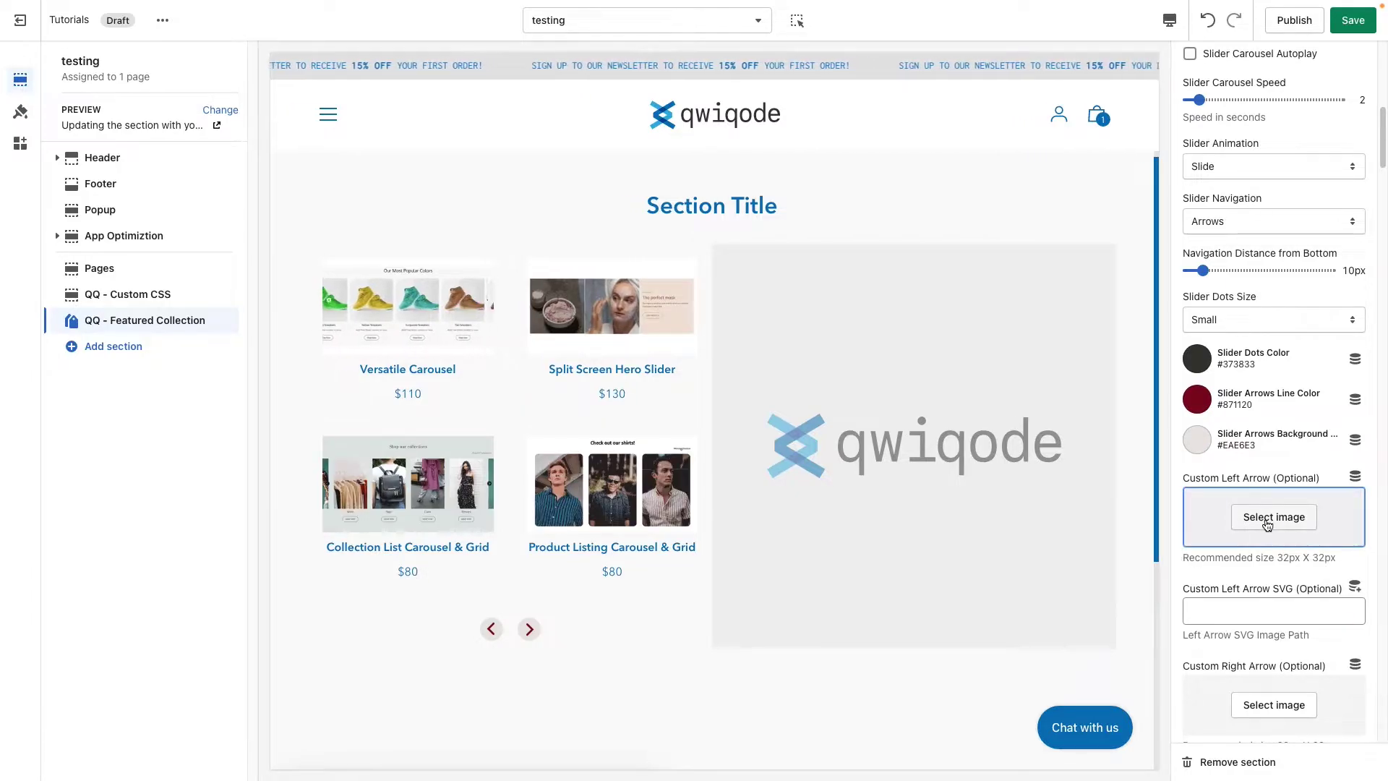
{"action": "scroll", "coordinate": [1263, 550], "scroll_direction": "down", "scroll_amount": 2}
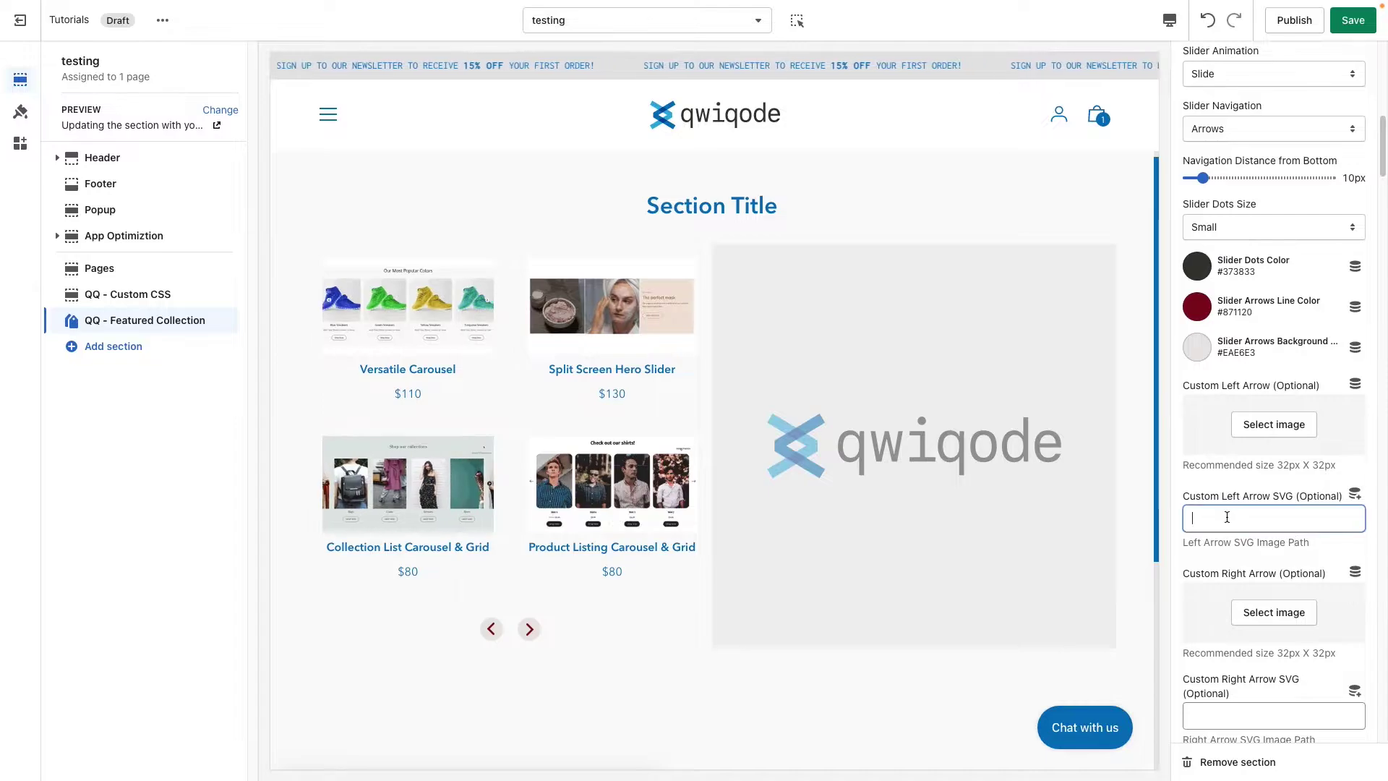
{"action": "scroll", "coordinate": [1196, 606], "scroll_direction": "down", "scroll_amount": 5}
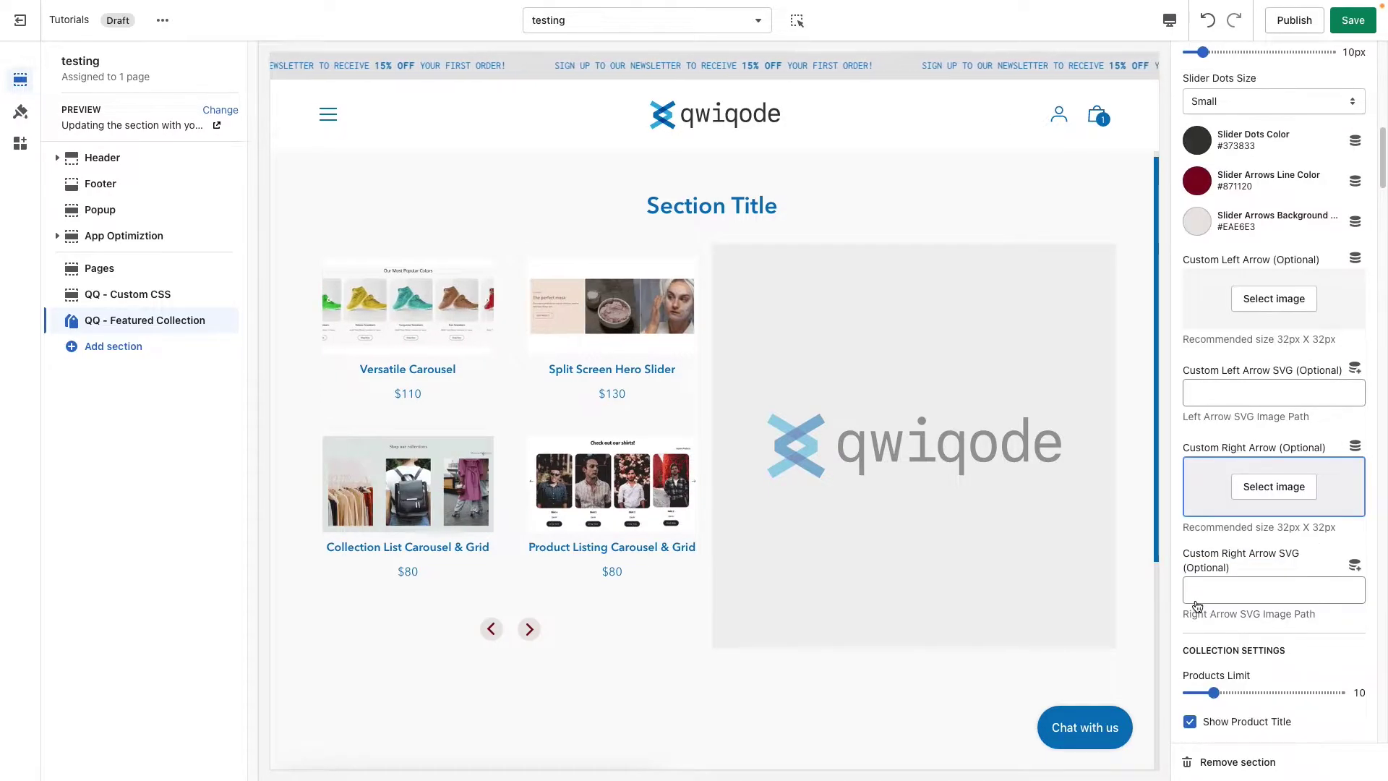
{"action": "scroll", "coordinate": [1196, 606], "scroll_direction": "down", "scroll_amount": 3}
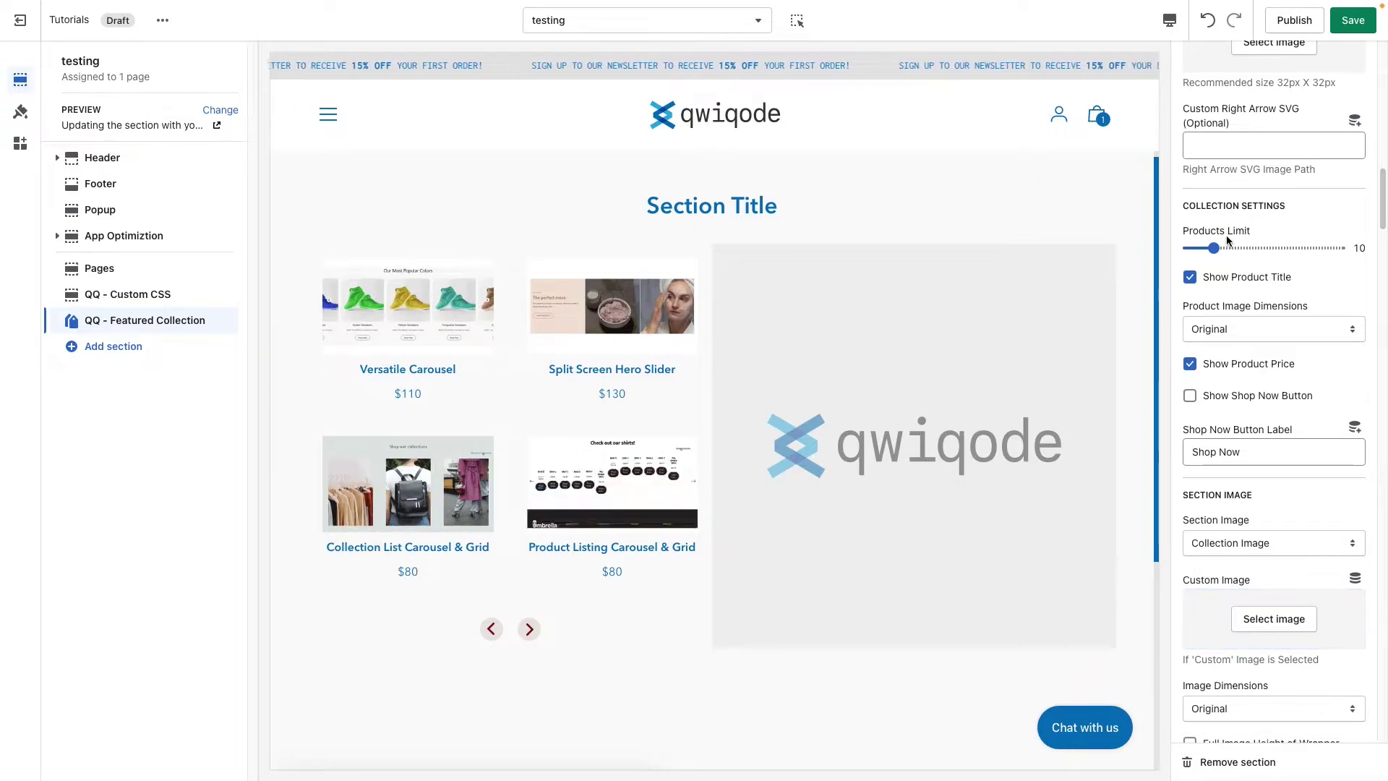
{"action": "left_click_drag", "start_coordinate": [1201, 206], "coordinate": [1273, 206]}
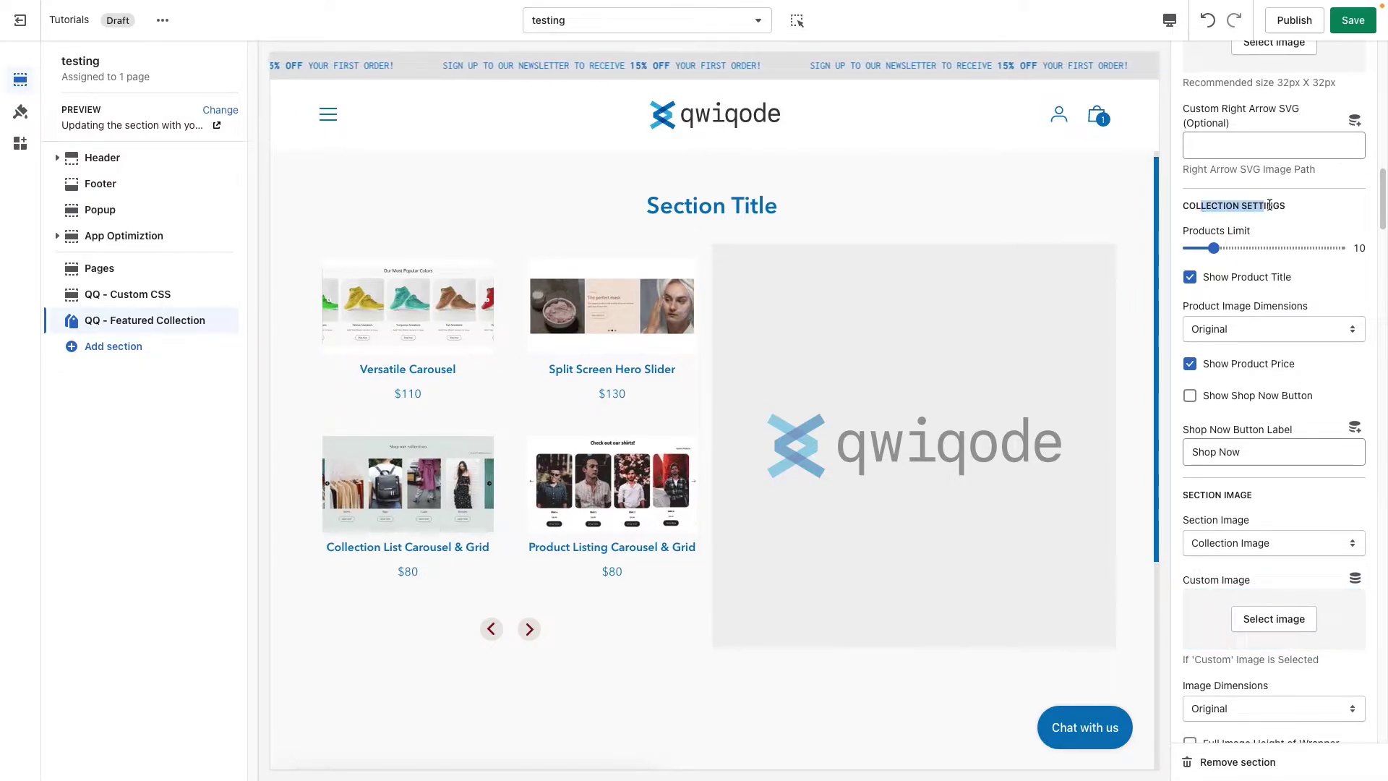
{"action": "left_click", "coordinate": [1272, 206]}
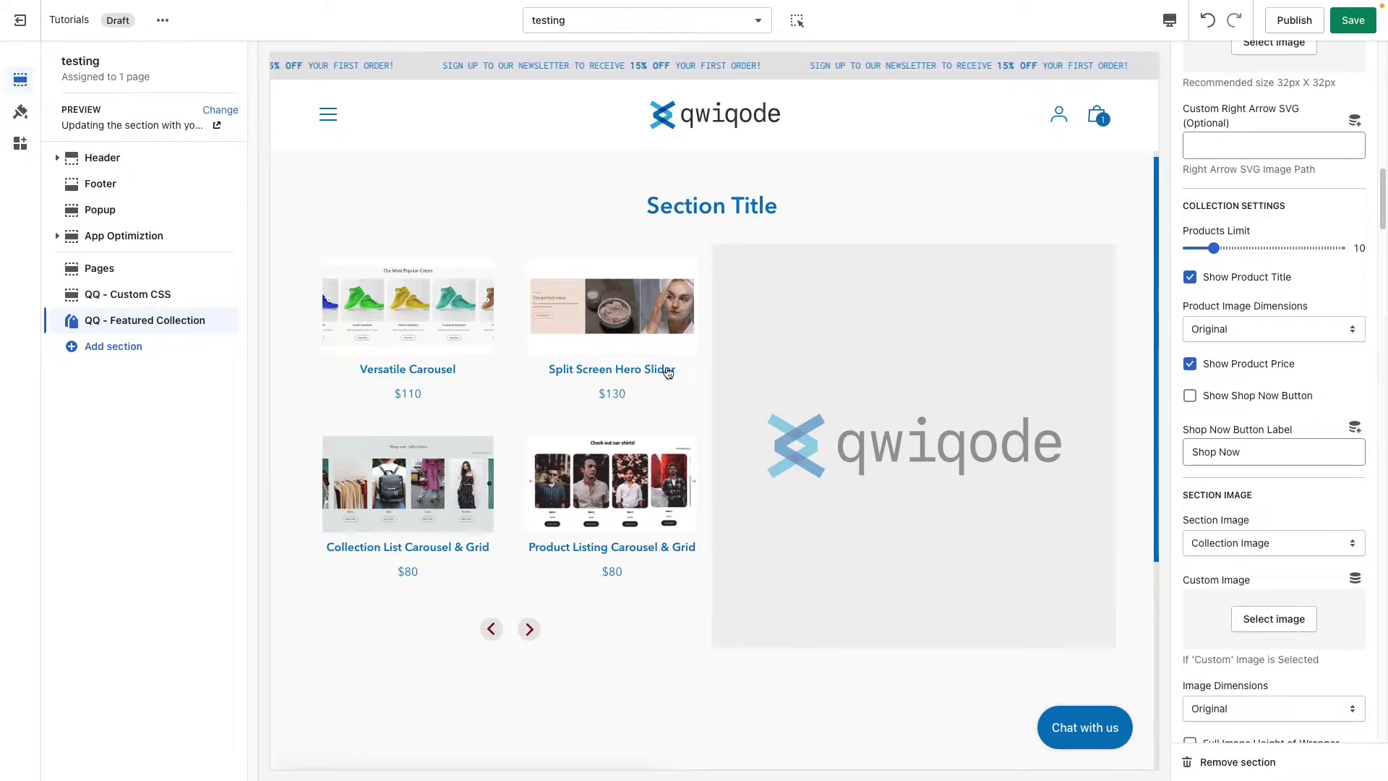
Test the Show Product Title and Show Product Price options, leaving both enabled
{"action": "left_click", "coordinate": [1190, 279]}
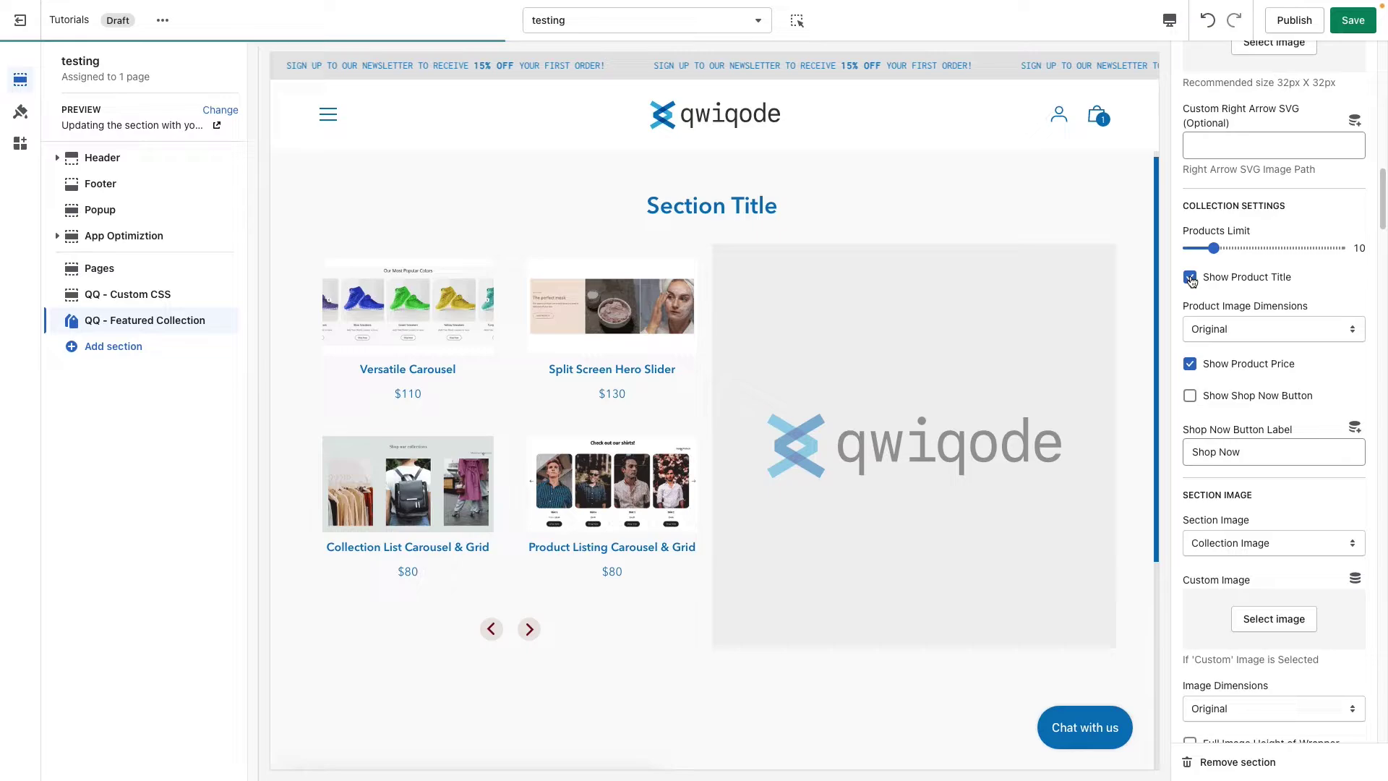
{"action": "left_click", "coordinate": [1190, 363]}
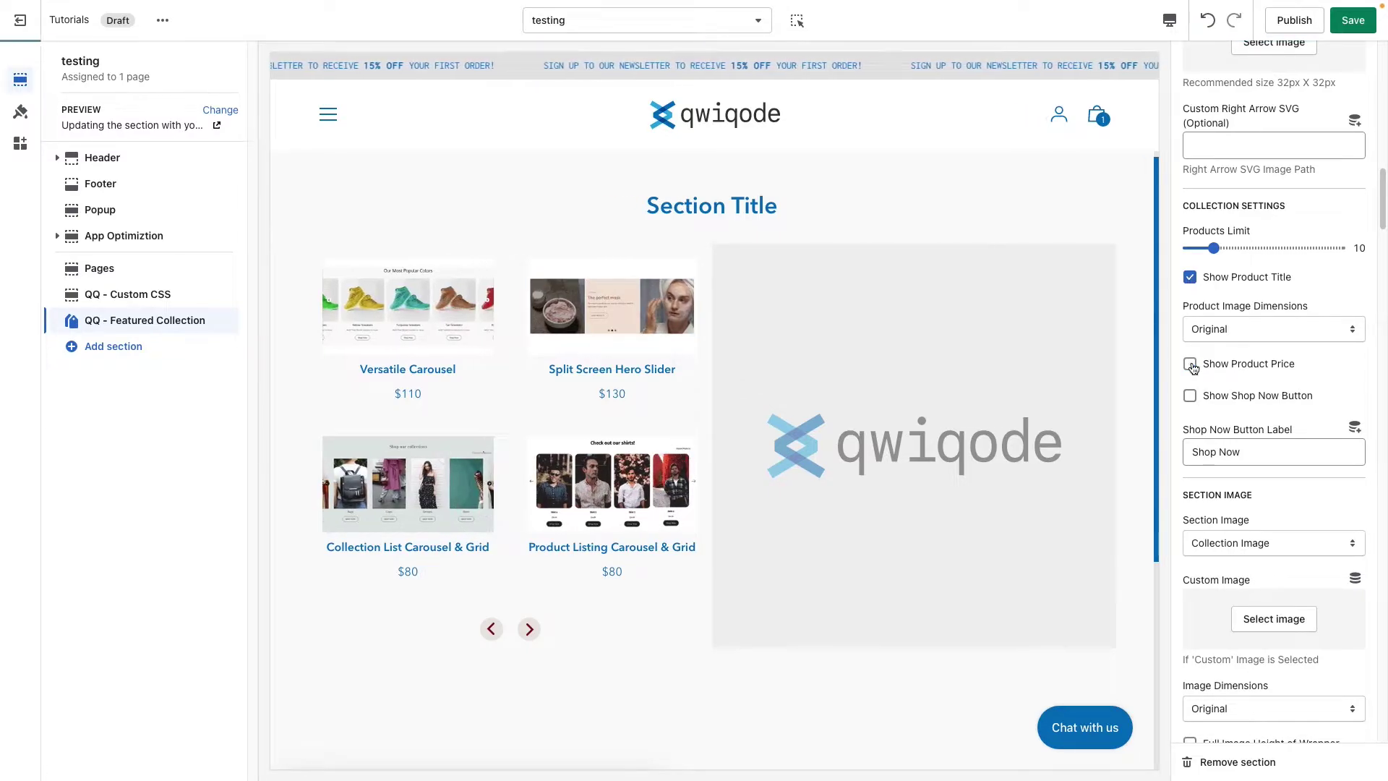
{"action": "left_click", "coordinate": [1190, 364]}
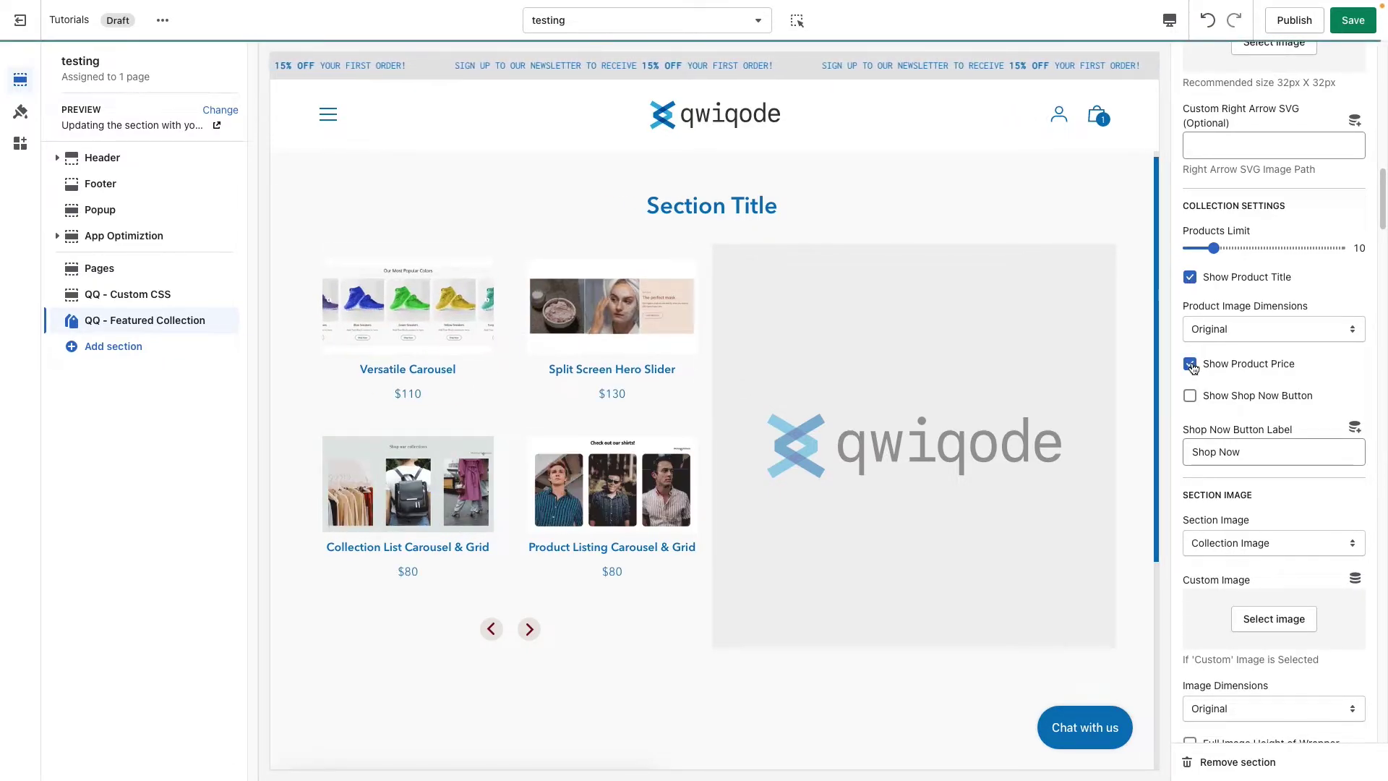
Try the Portrait and Square product image dimensions in the preview, and return the setting to Original
{"action": "left_click", "coordinate": [1262, 330]}
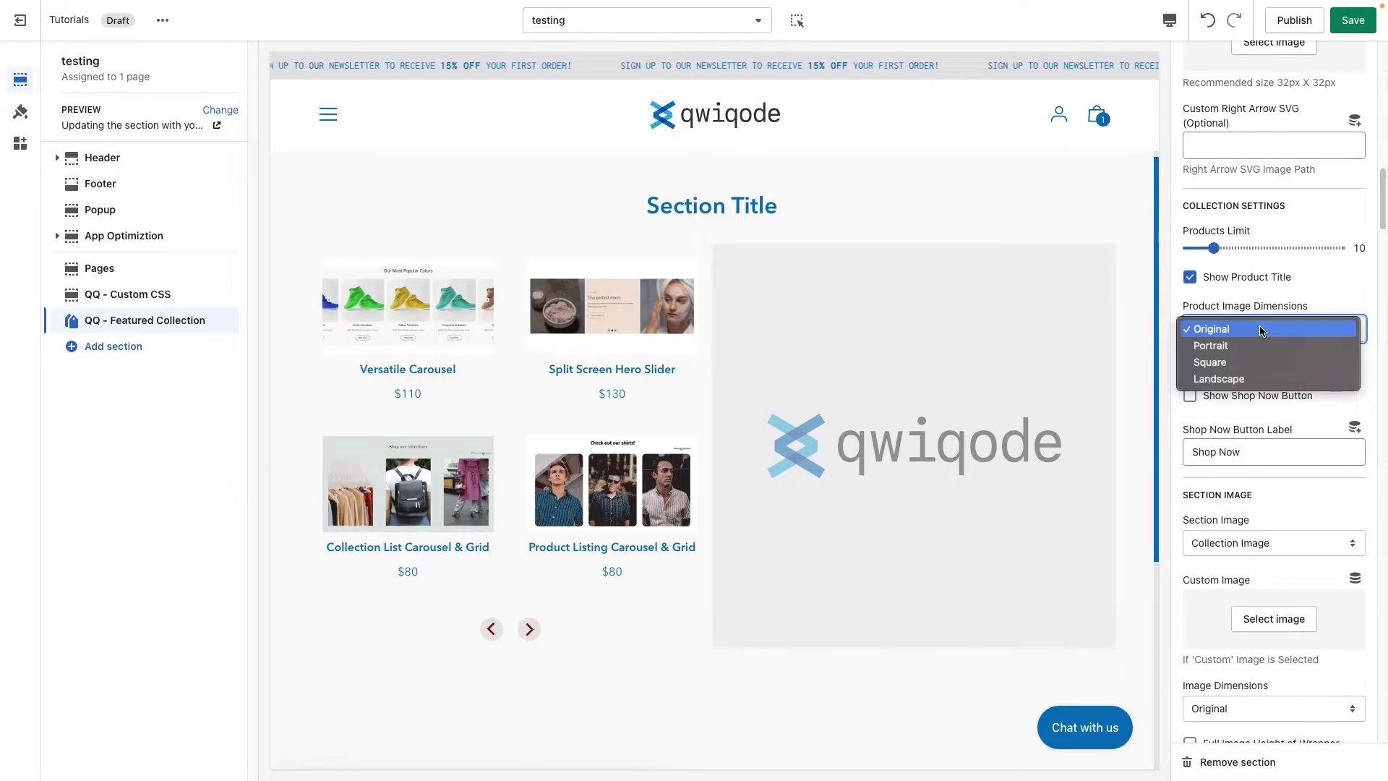
{"action": "left_click", "coordinate": [1262, 346]}
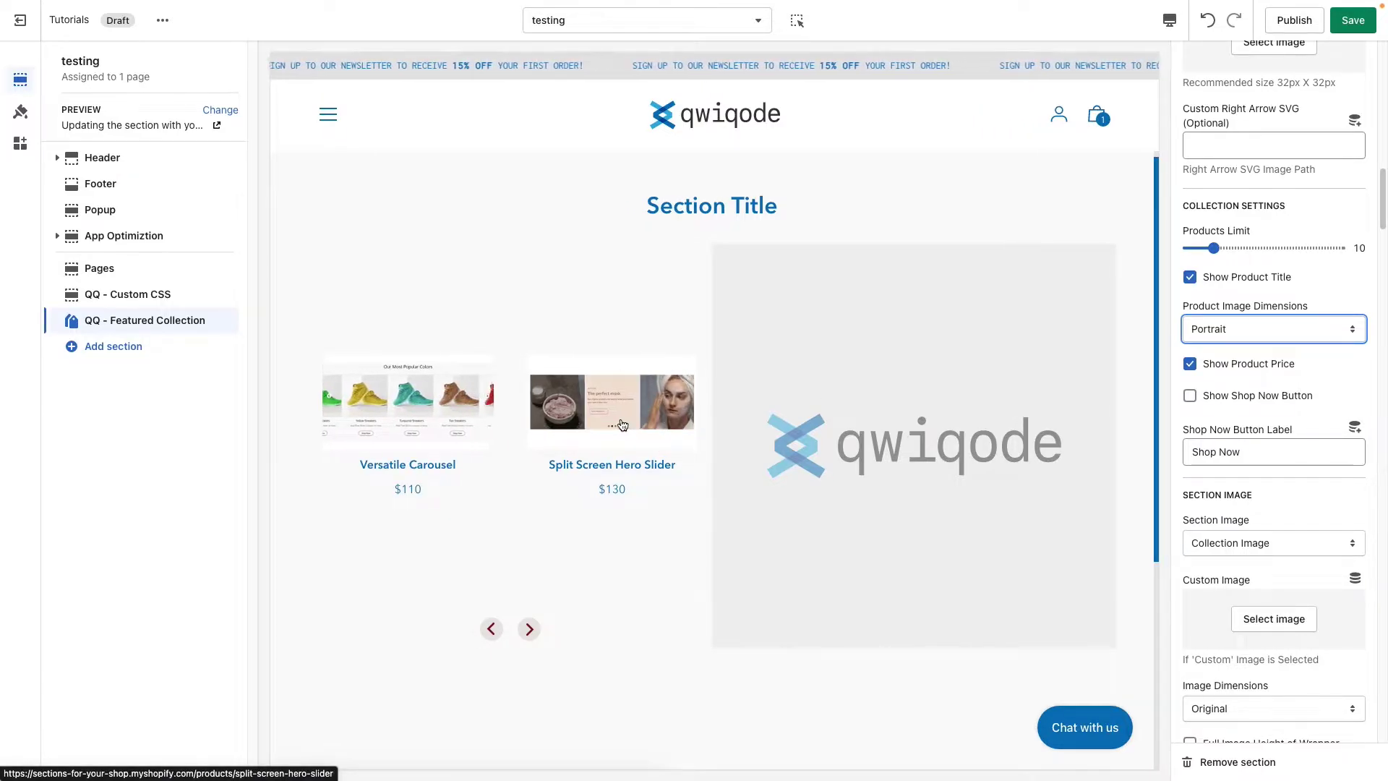
{"action": "left_click", "coordinate": [1276, 331]}
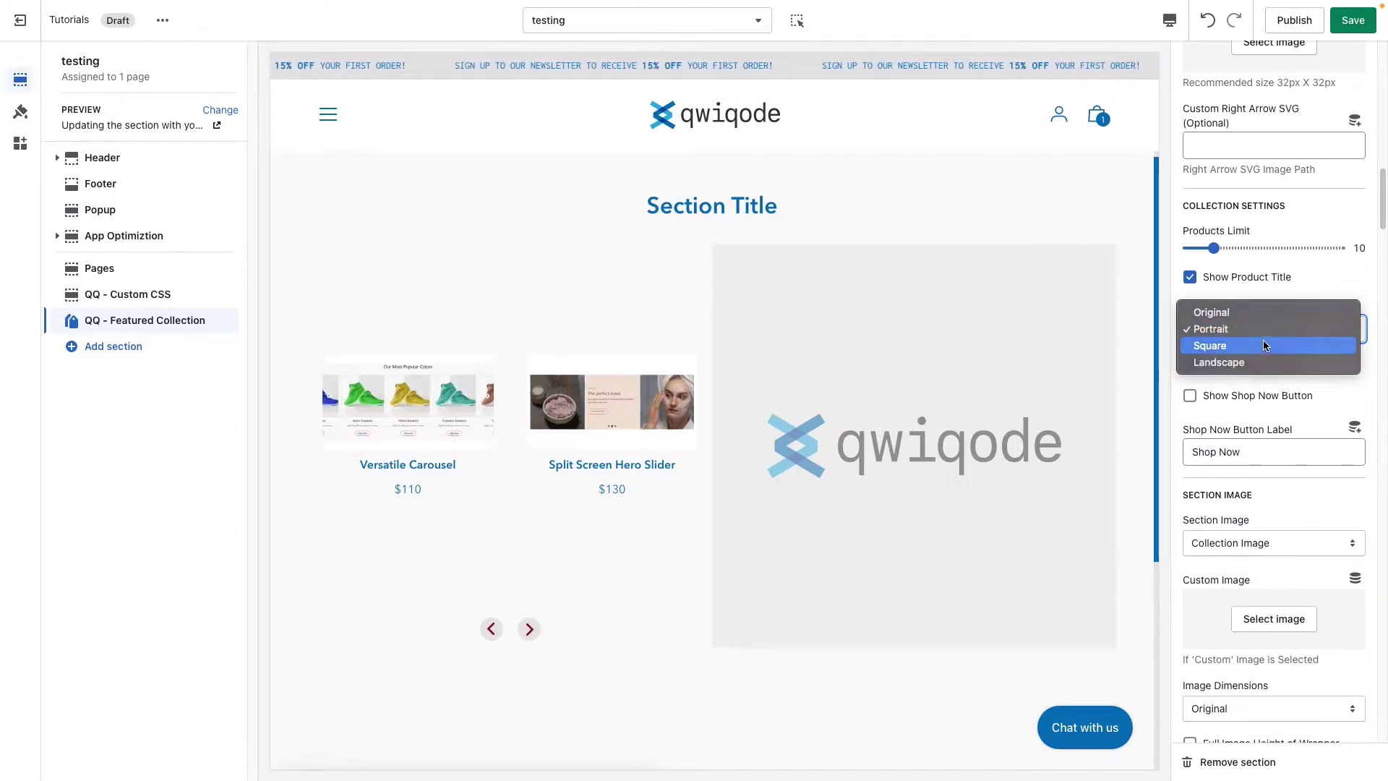
{"action": "left_click", "coordinate": [1264, 345]}
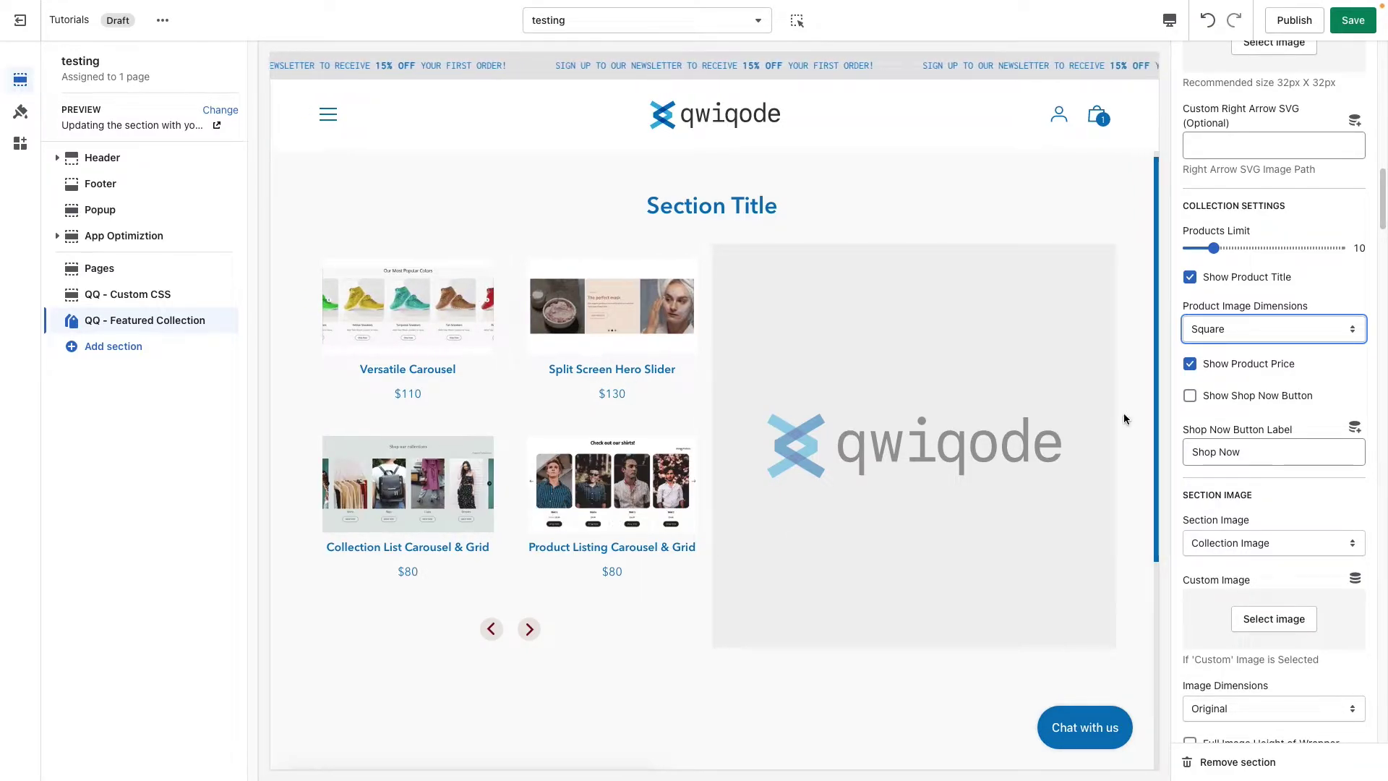
{"action": "left_click", "coordinate": [1272, 329]}
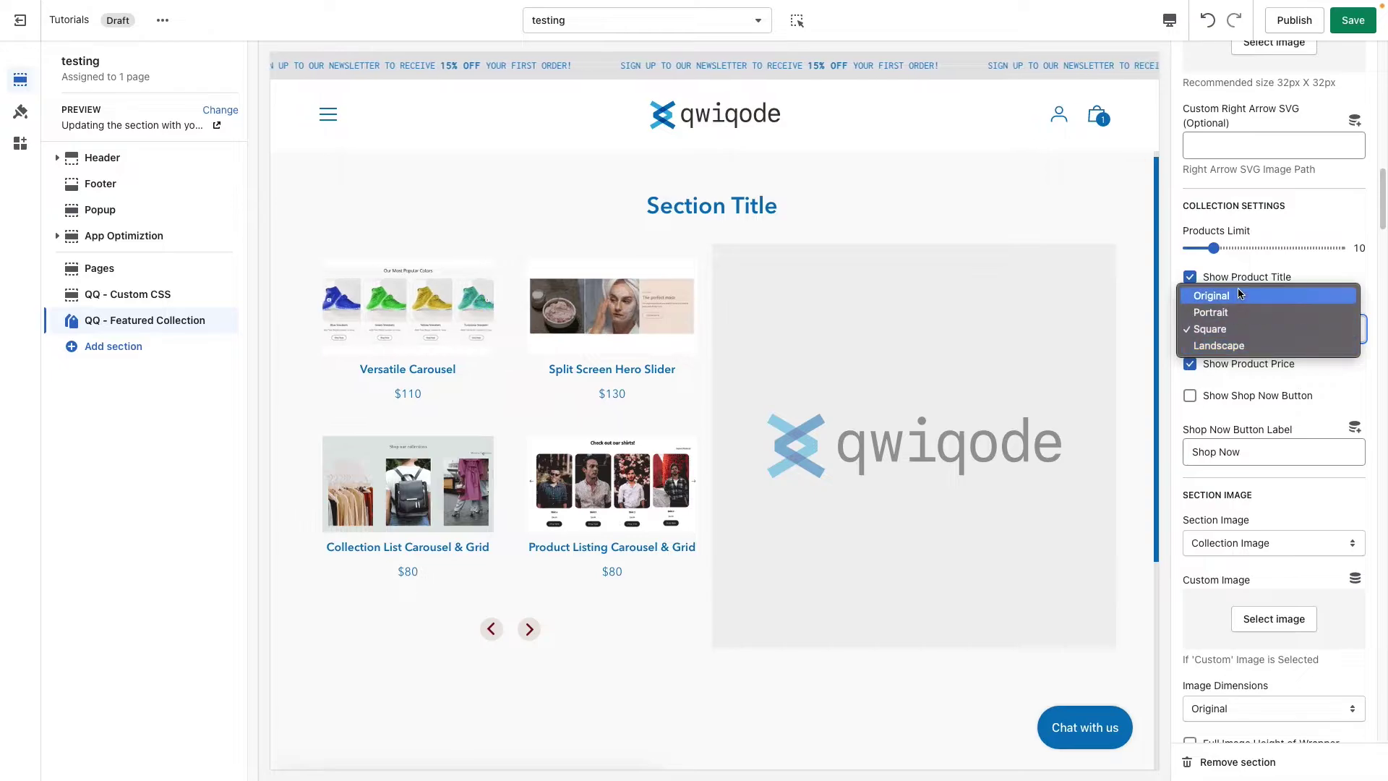
{"action": "left_click", "coordinate": [1333, 433]}
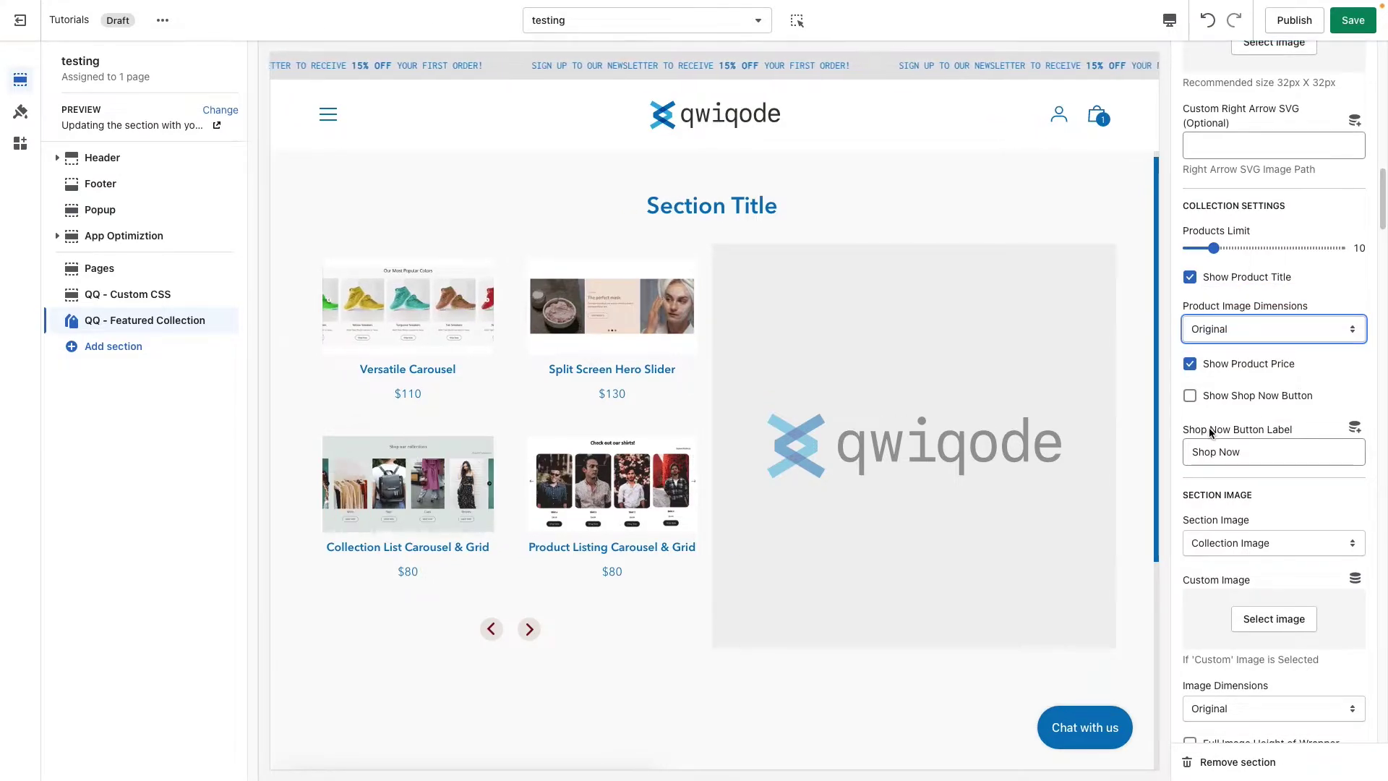
Enable the Shop Now button for the products and test it on the Split Screen Hero Slider product in the preview
{"action": "left_click", "coordinate": [1189, 398]}
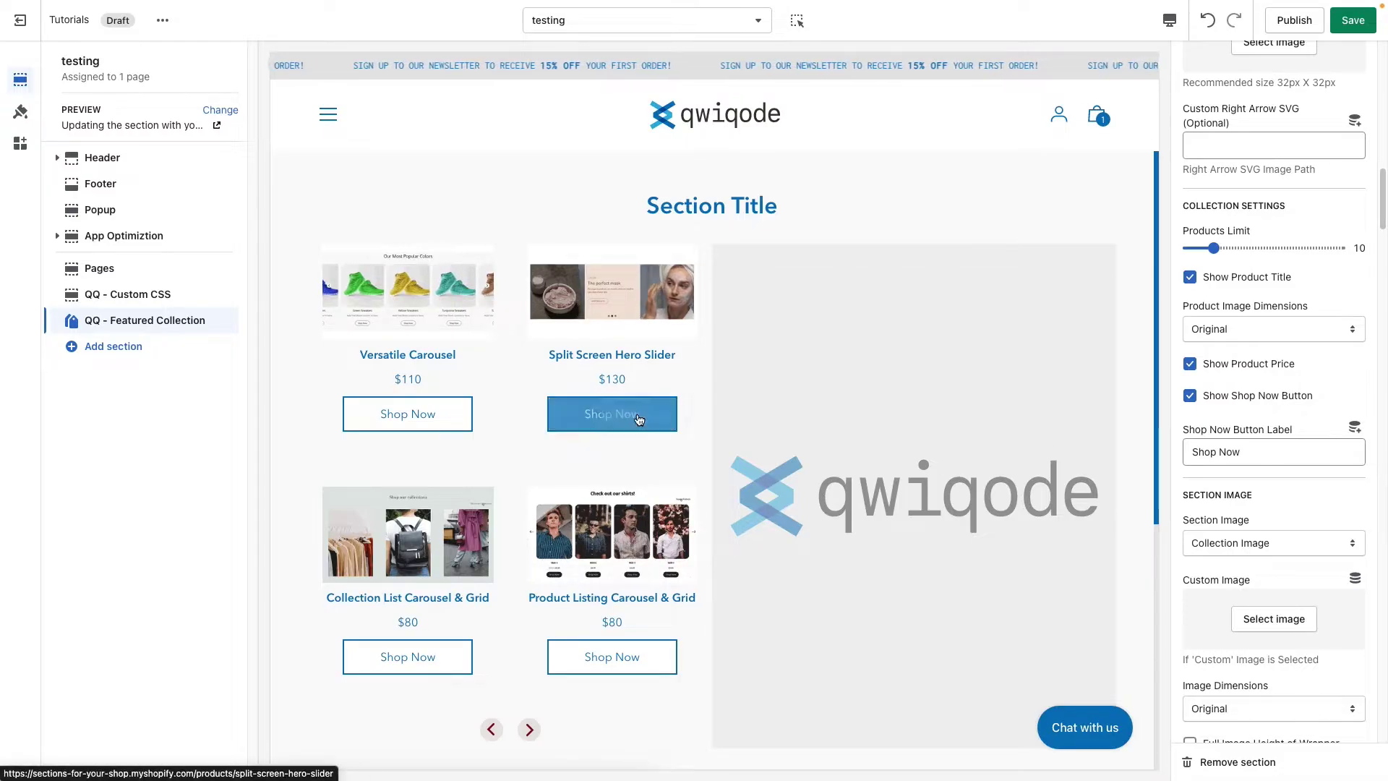
{"action": "left_click", "coordinate": [611, 413]}
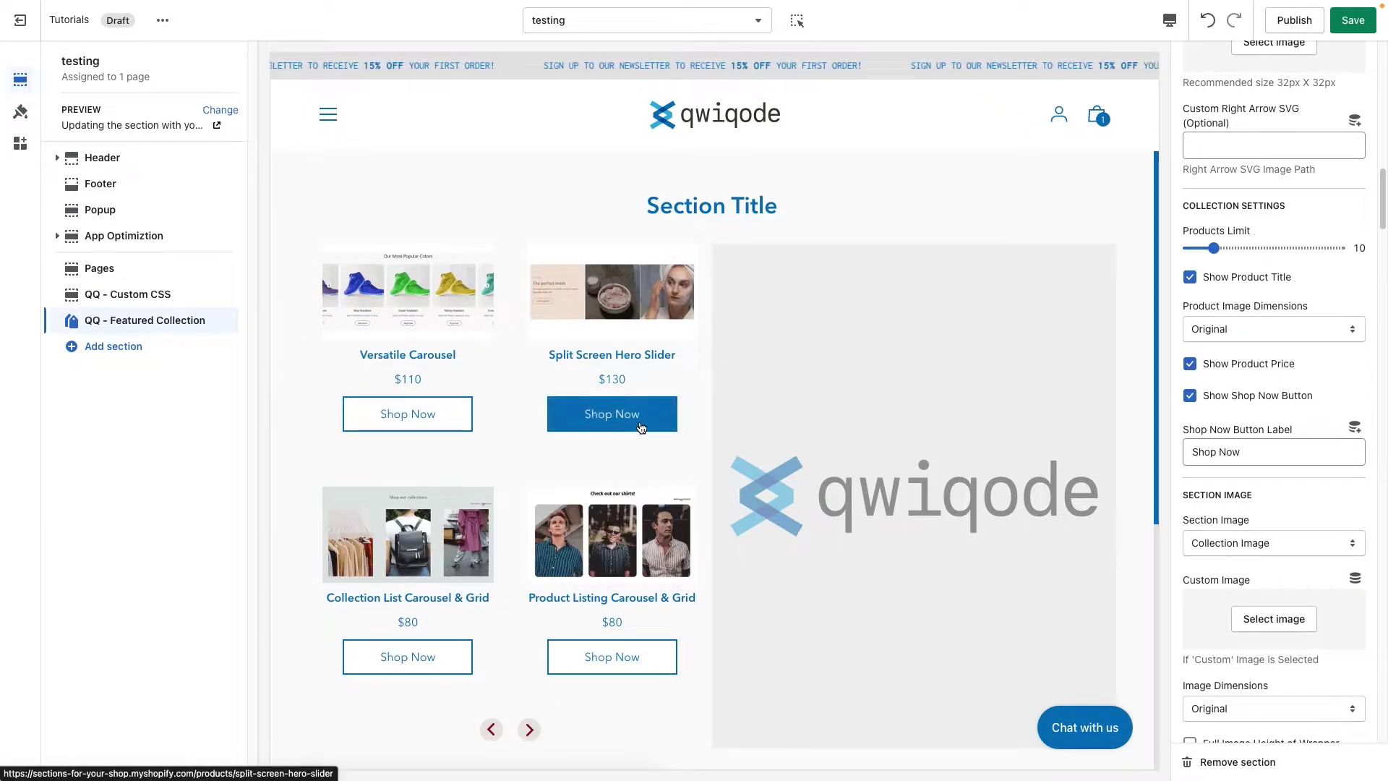
{"action": "left_click", "coordinate": [611, 415]}
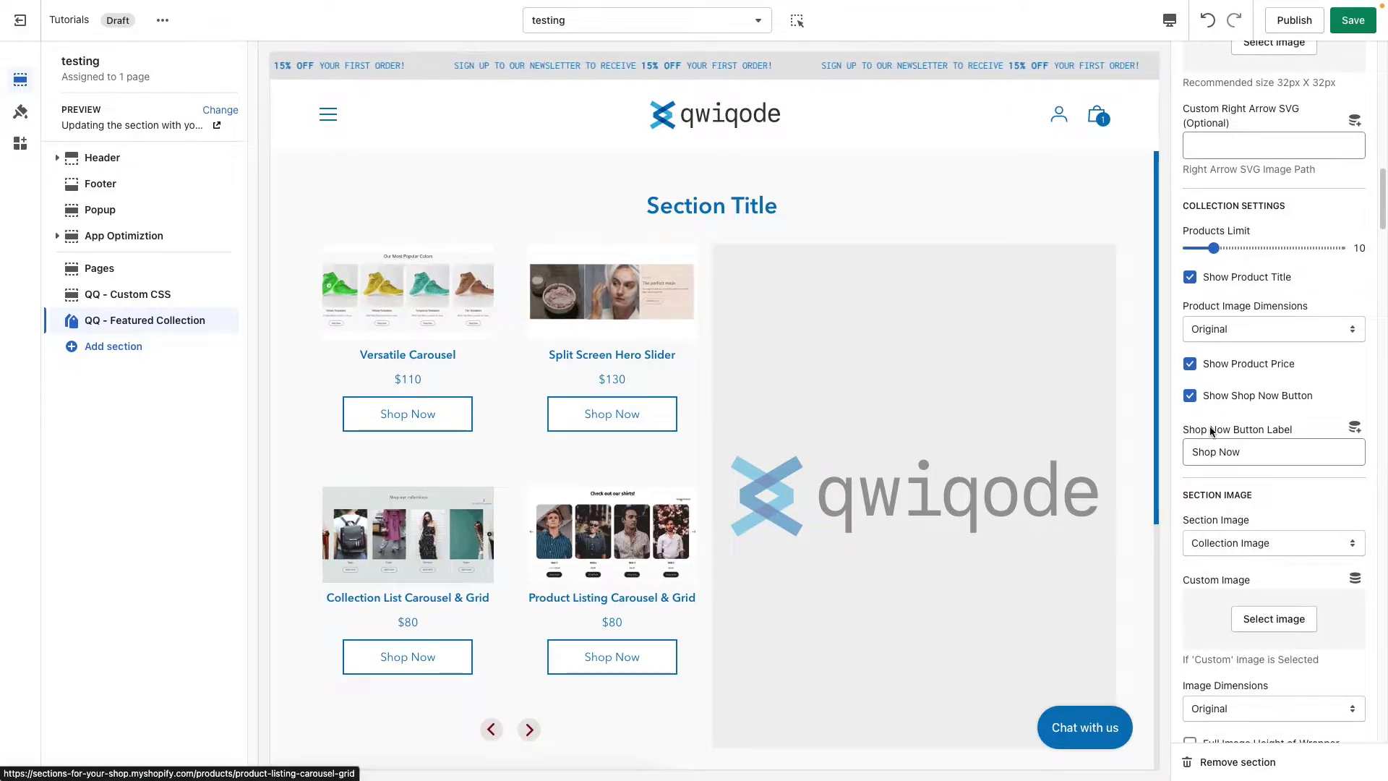
{"action": "scroll", "coordinate": [1286, 468], "scroll_direction": "down", "scroll_amount": 1}
{"action": "scroll", "coordinate": [1288, 467], "scroll_direction": "down", "scroll_amount": 1}
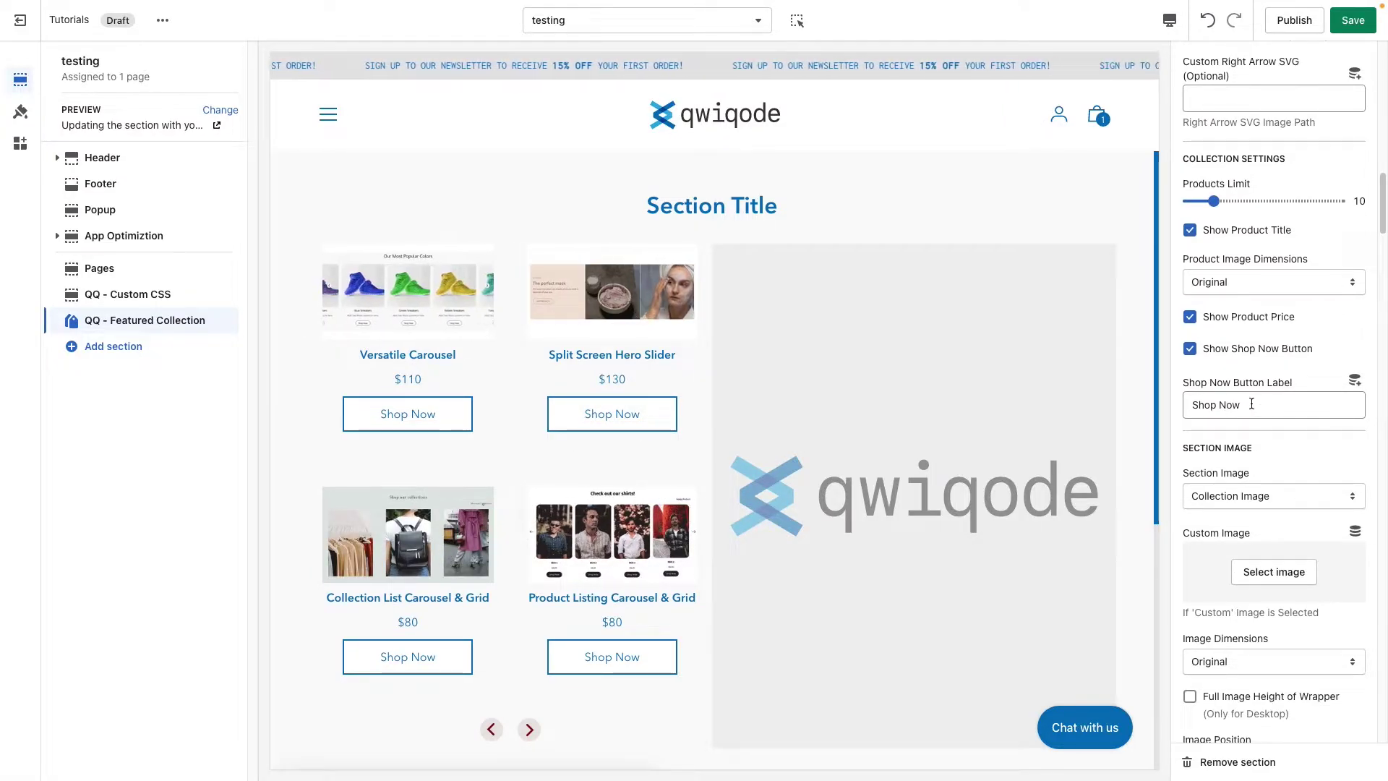
Set the Section Image source to Custom and select the bedroom photo with the yellow blanket from the image library
{"action": "left_click", "coordinate": [1244, 438]}
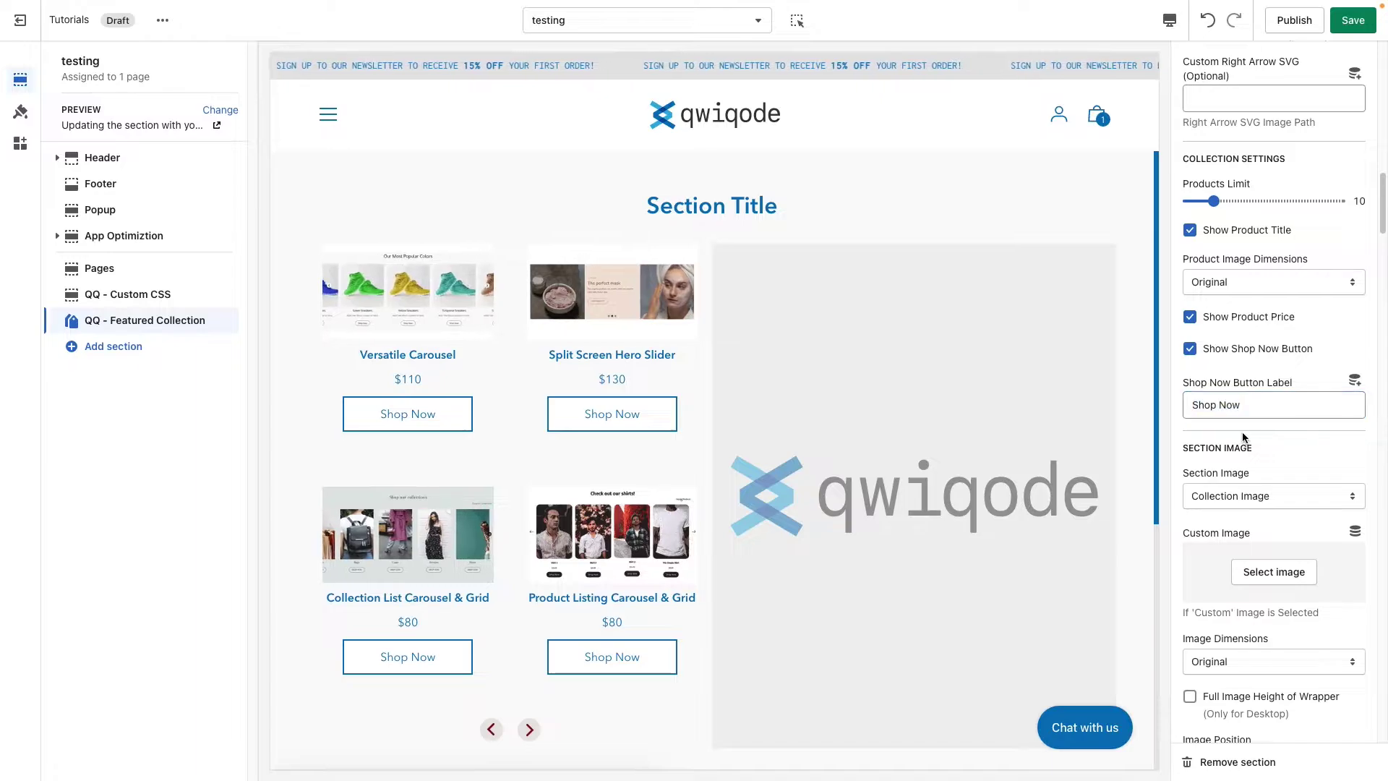
{"action": "scroll", "coordinate": [1245, 452], "scroll_direction": "down", "scroll_amount": 3}
{"action": "scroll", "coordinate": [1246, 466], "scroll_direction": "down", "scroll_amount": 5}
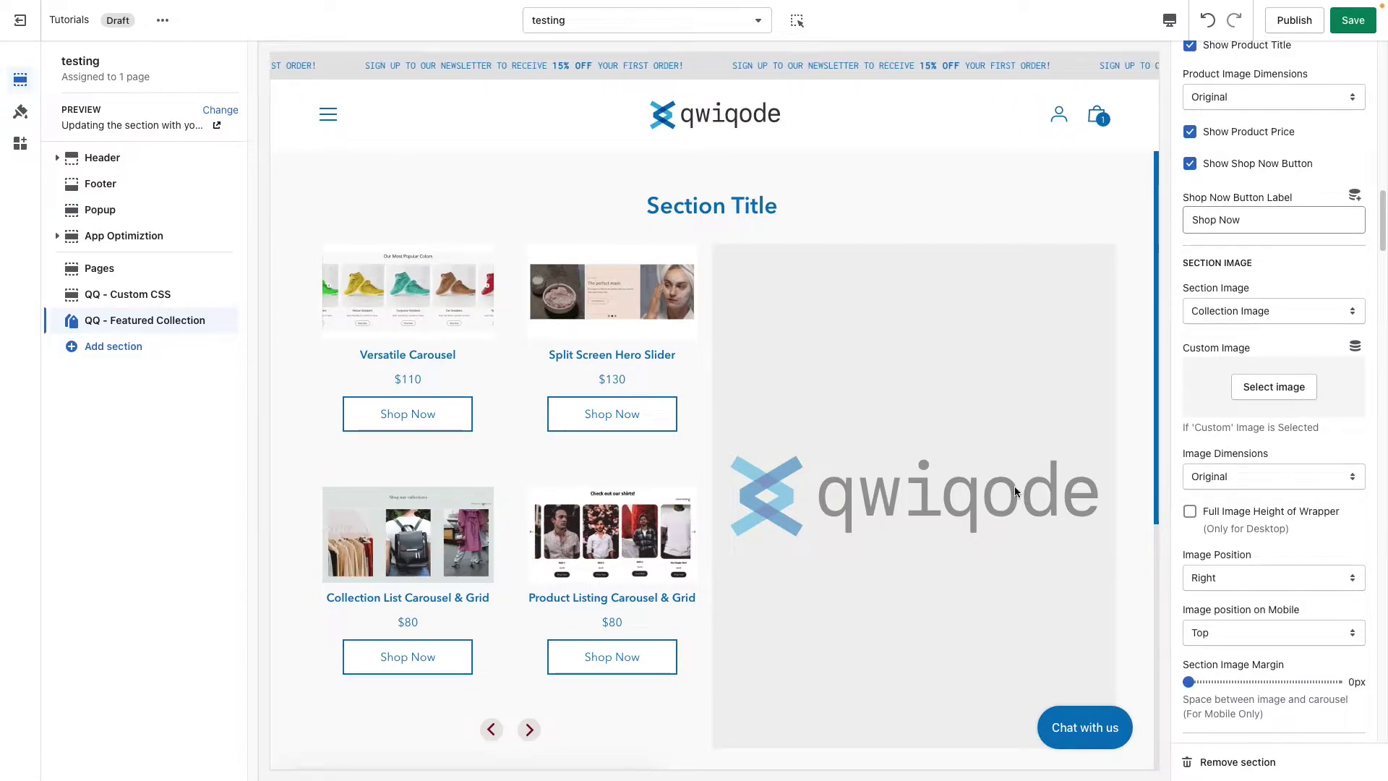
{"action": "left_click", "coordinate": [1265, 310]}
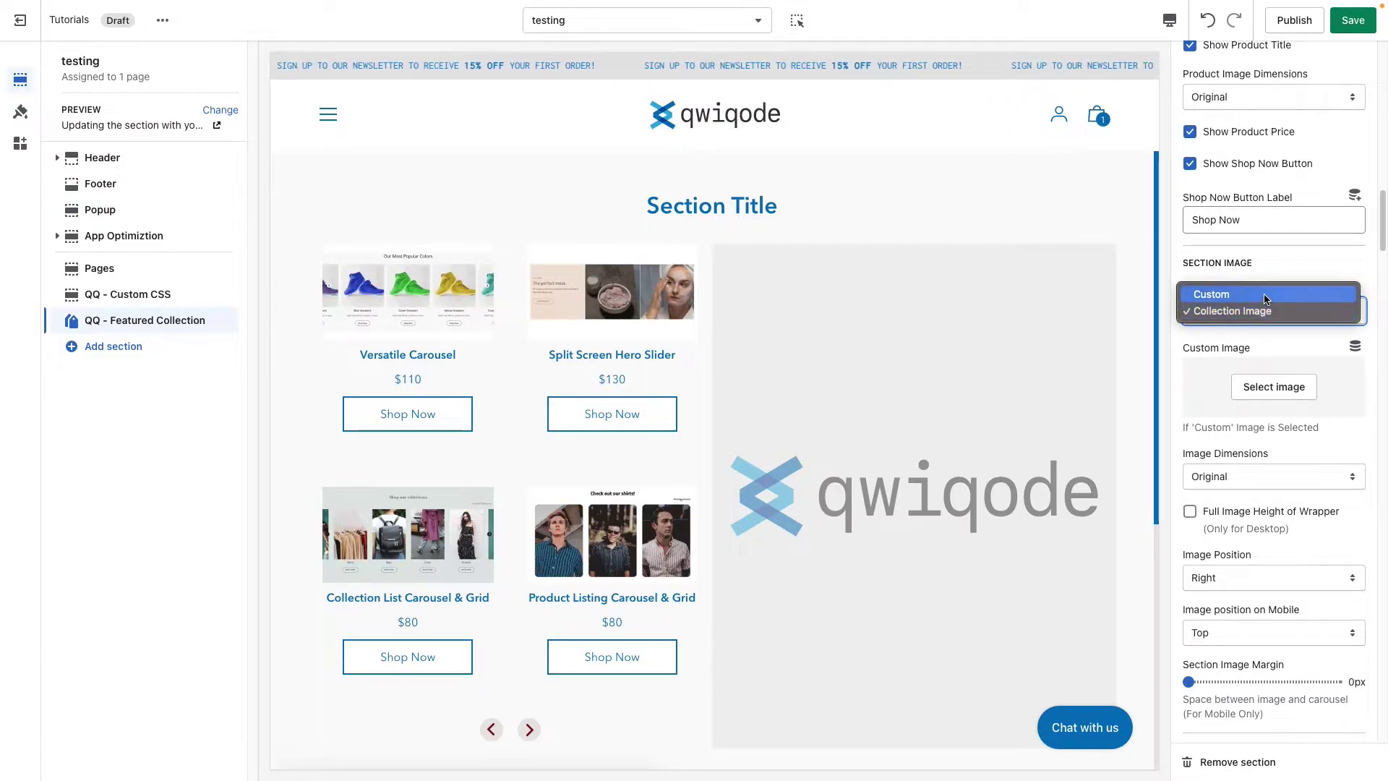
{"action": "left_click", "coordinate": [1267, 298]}
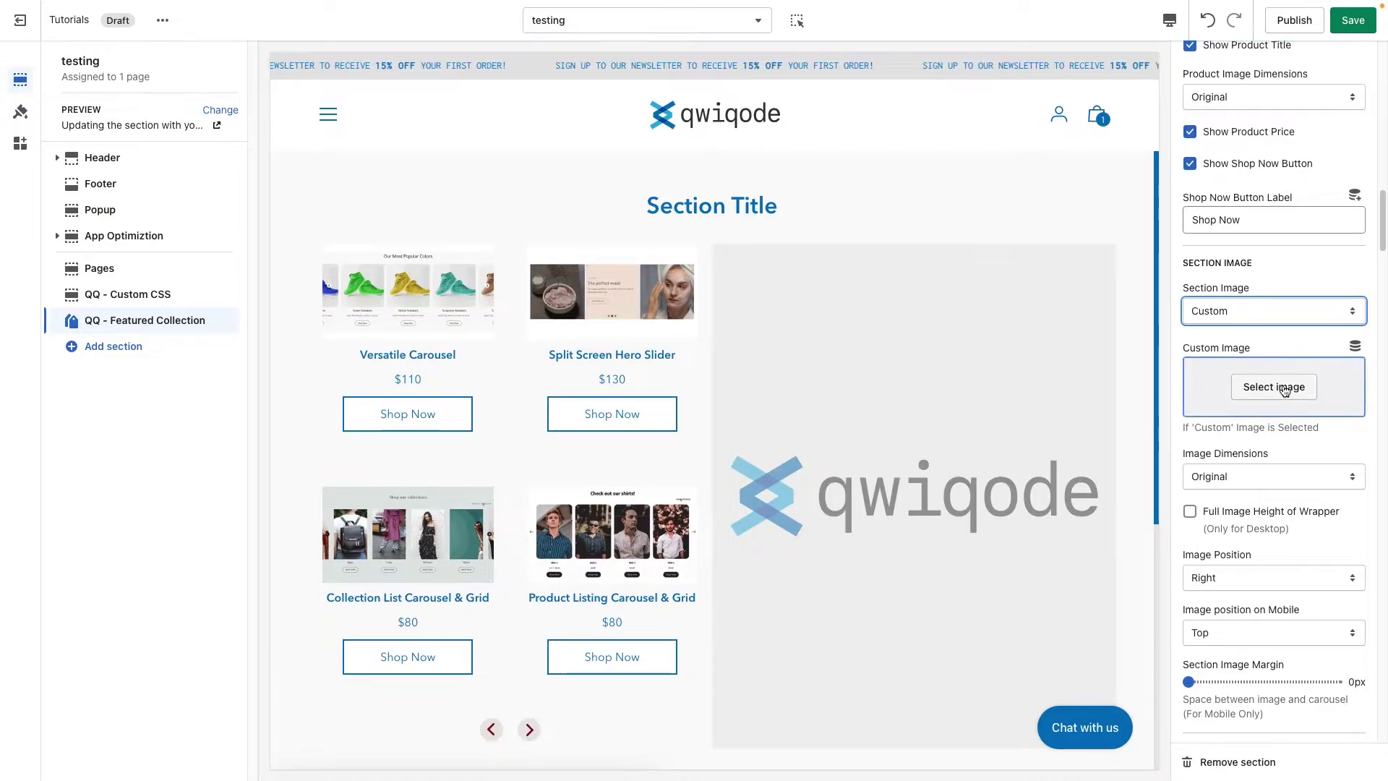
{"action": "left_click", "coordinate": [1279, 387]}
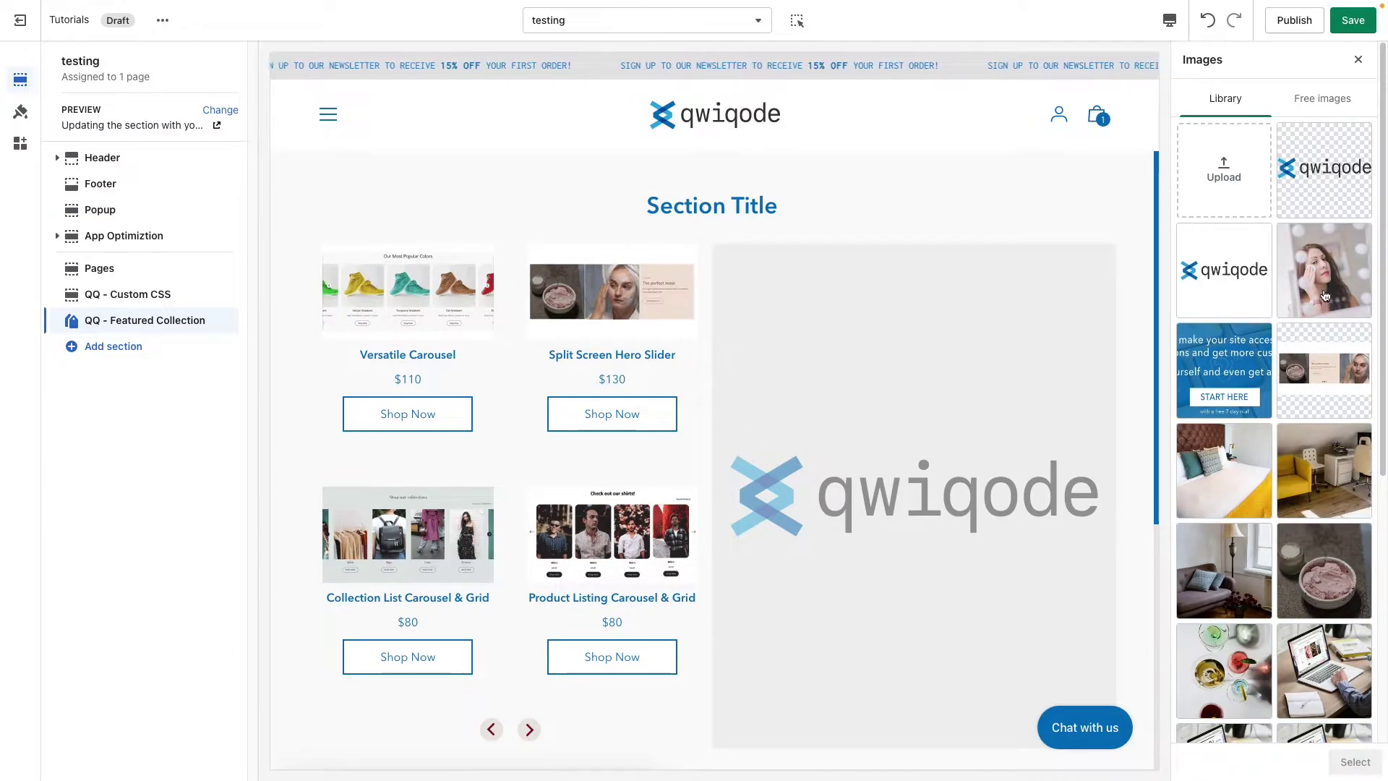
{"action": "left_click", "coordinate": [1233, 508]}
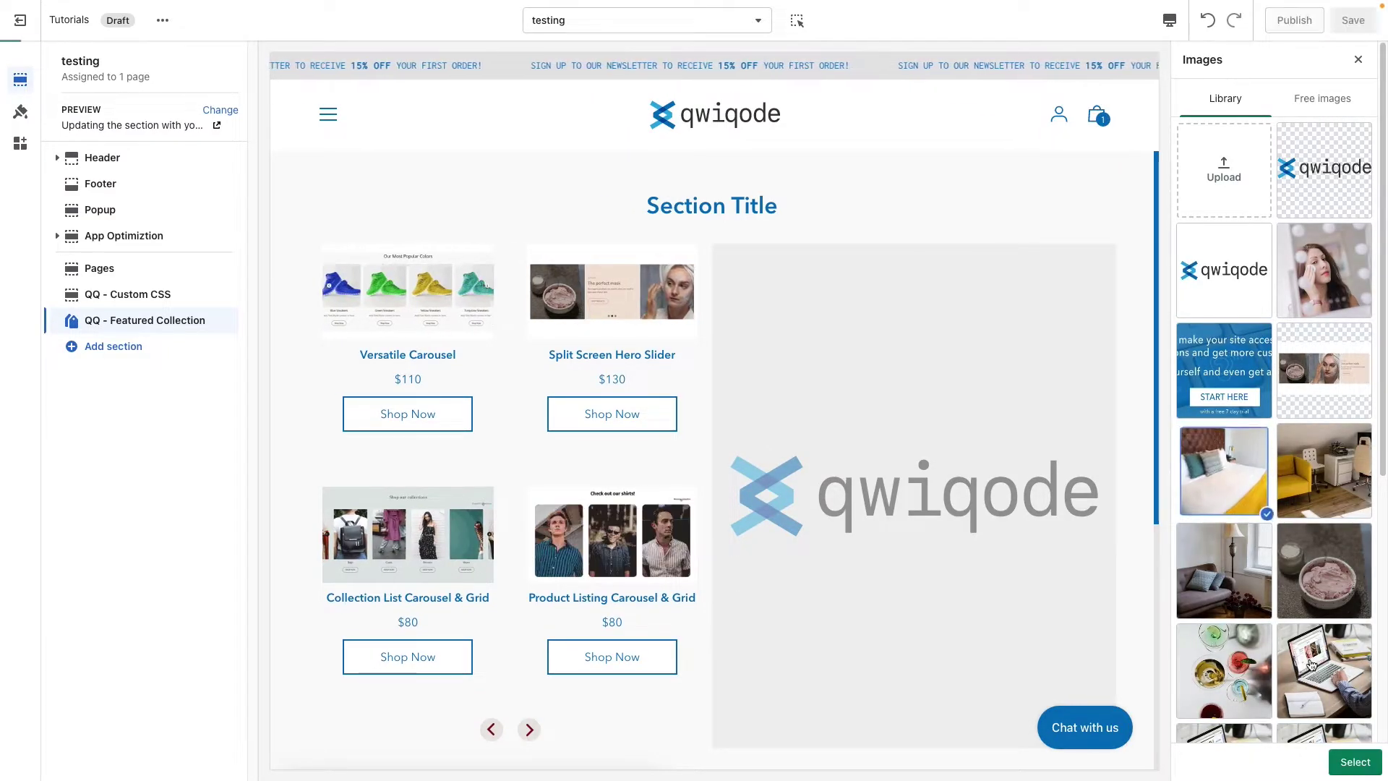
{"action": "left_click", "coordinate": [1357, 762]}
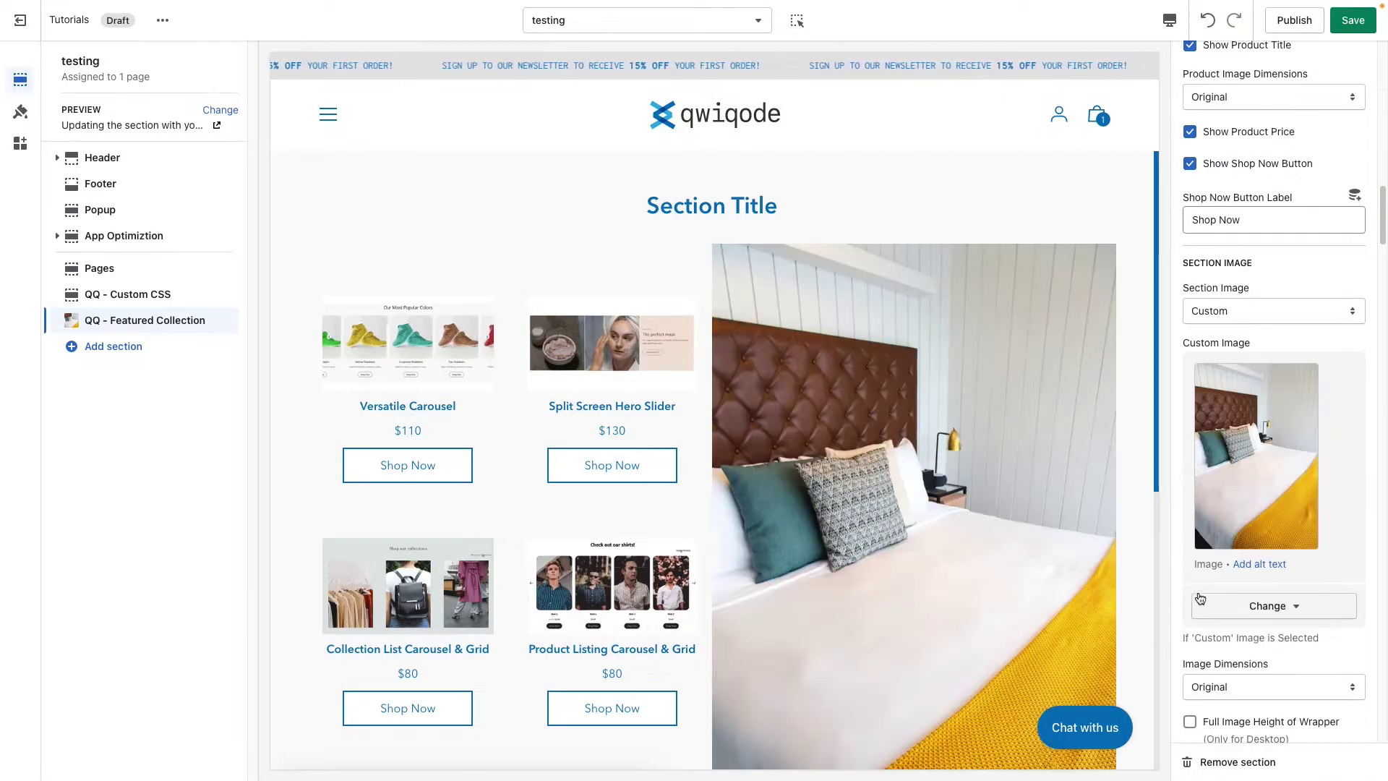
{"action": "scroll", "coordinate": [1036, 602], "scroll_direction": "down", "scroll_amount": 2}
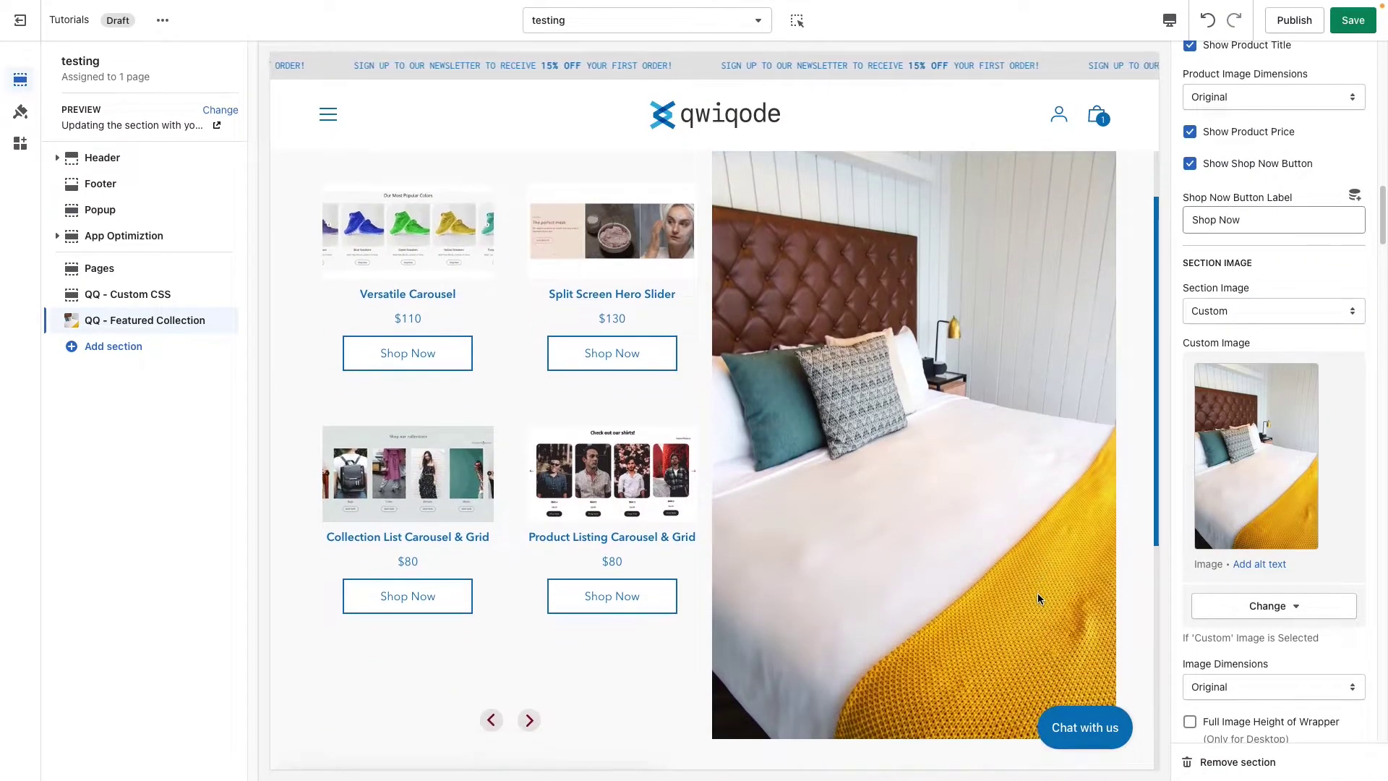
Try the Square image dimensions for the custom section image
{"action": "scroll", "coordinate": [1307, 583], "scroll_direction": "down", "scroll_amount": 1}
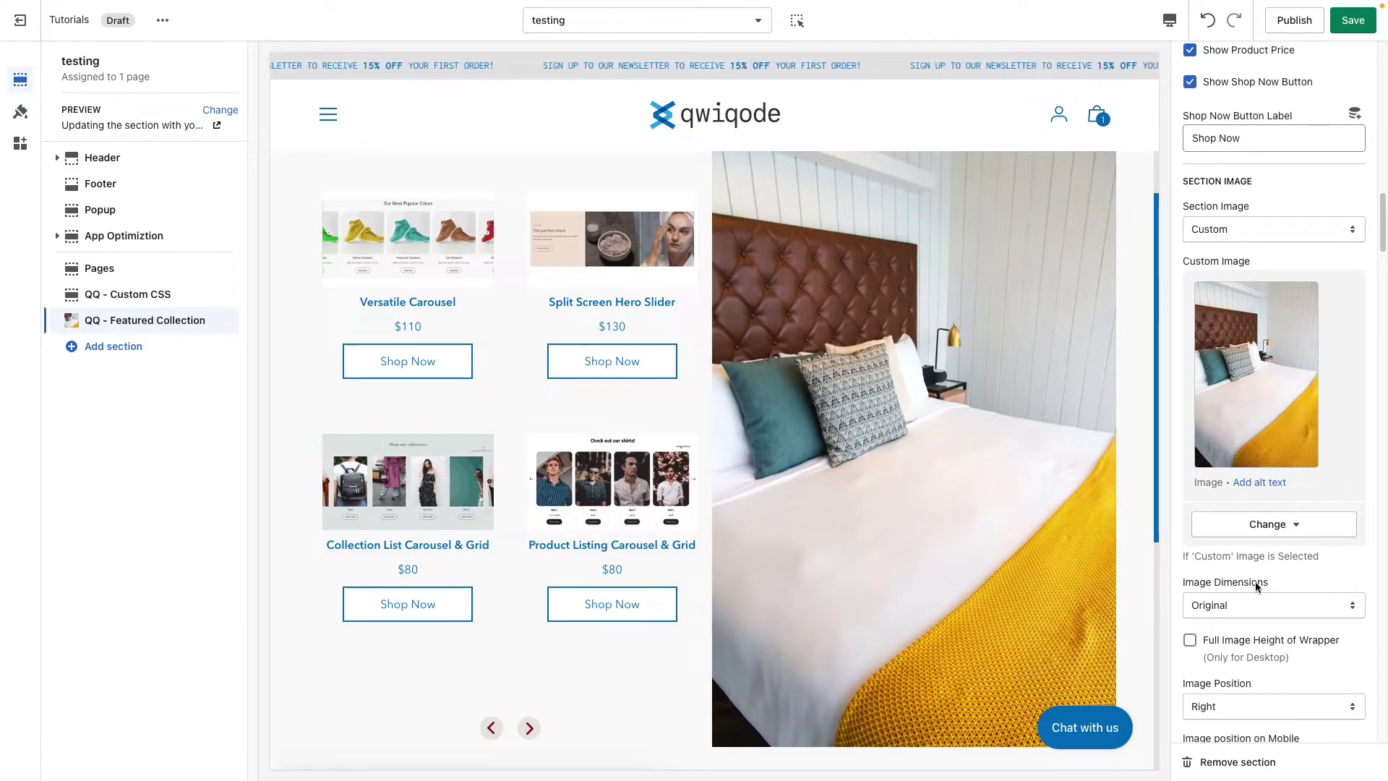
{"action": "left_click", "coordinate": [1255, 607]}
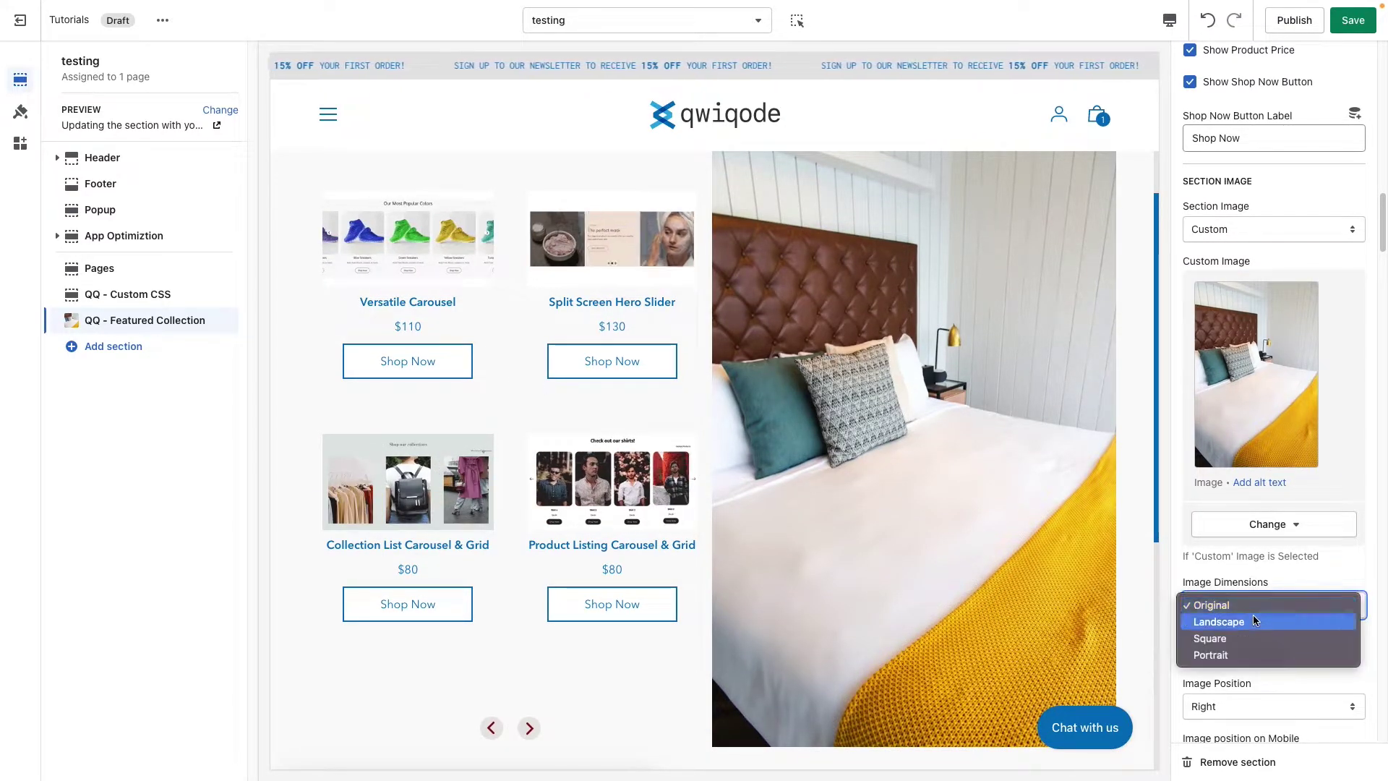
{"action": "left_click", "coordinate": [1258, 643]}
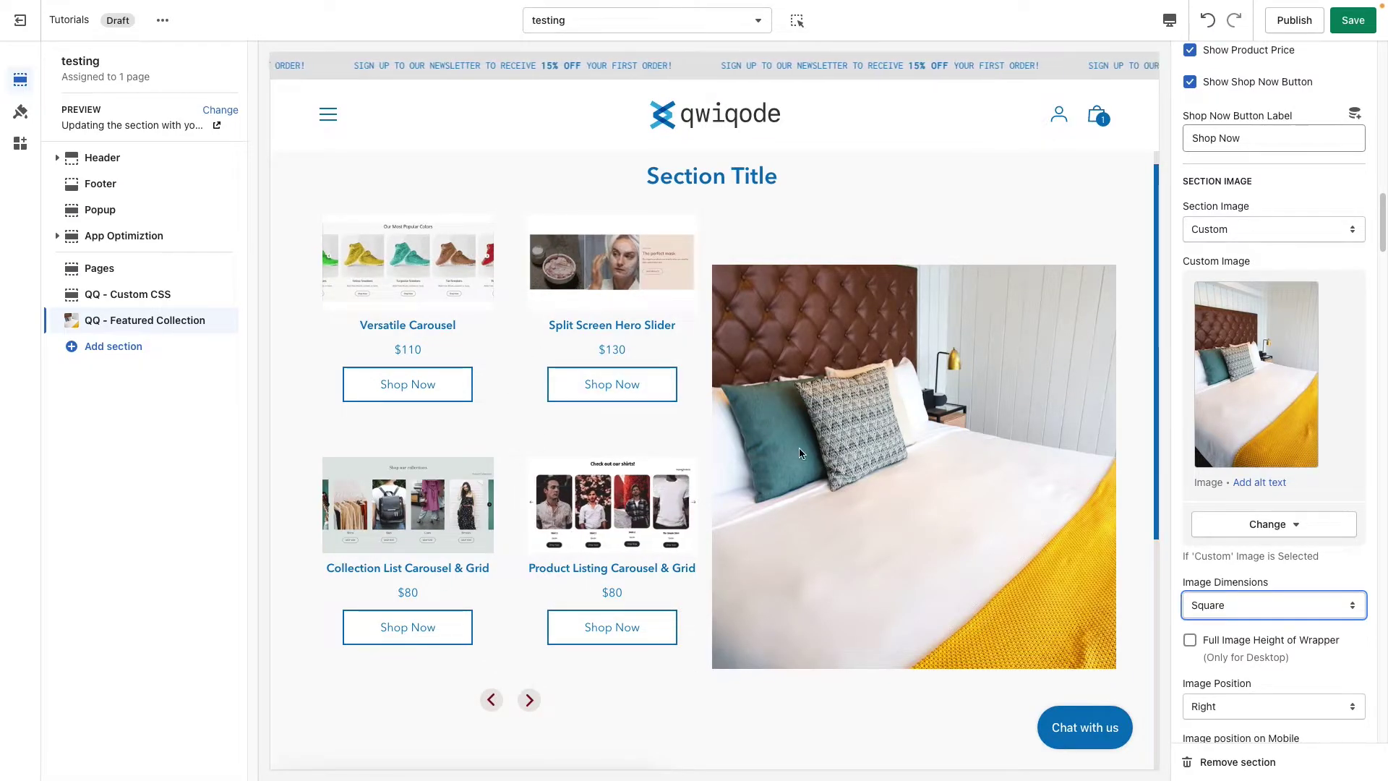
Try showing Two products in the carousel, and return Products To Show to Four (Grid View)
{"action": "scroll", "coordinate": [1379, 480], "scroll_direction": "up", "scroll_amount": 10}
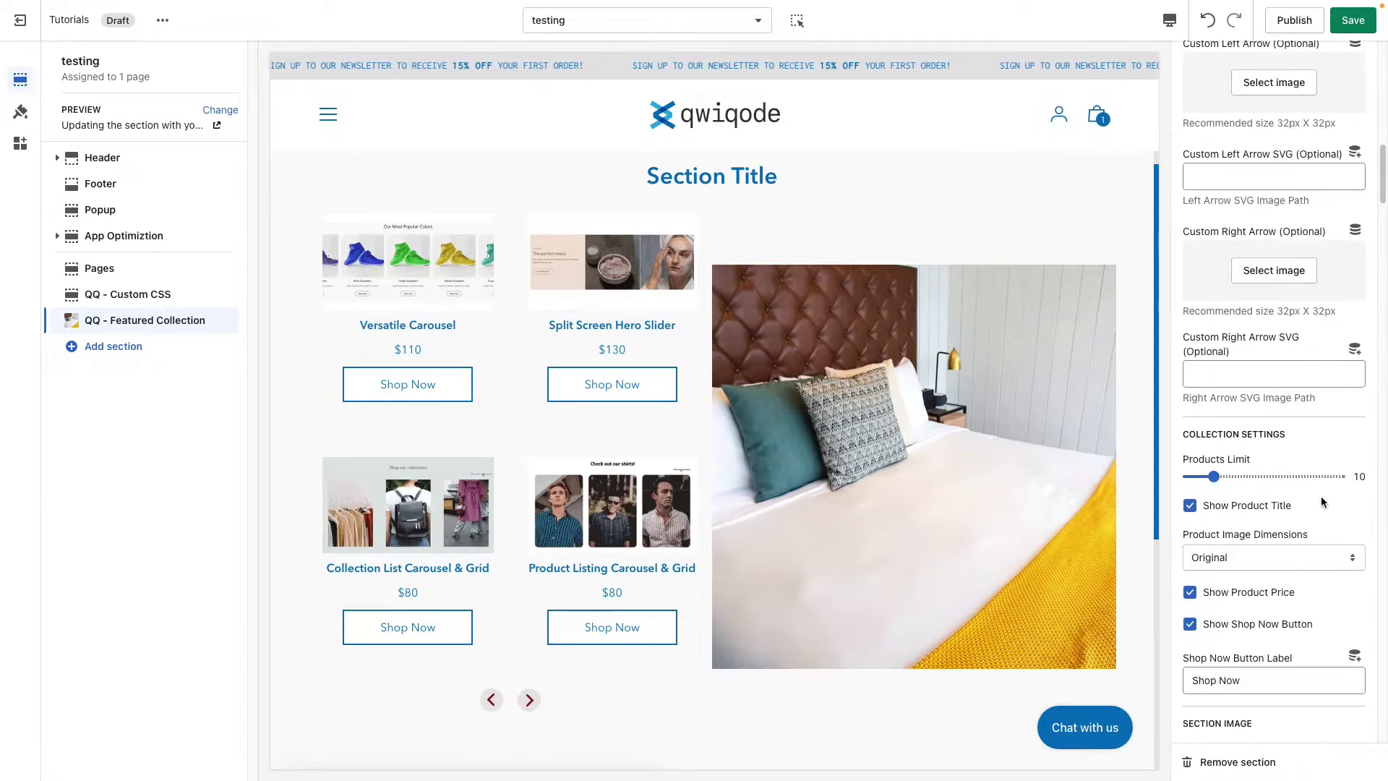
{"action": "scroll", "coordinate": [1321, 496], "scroll_direction": "up", "scroll_amount": 5}
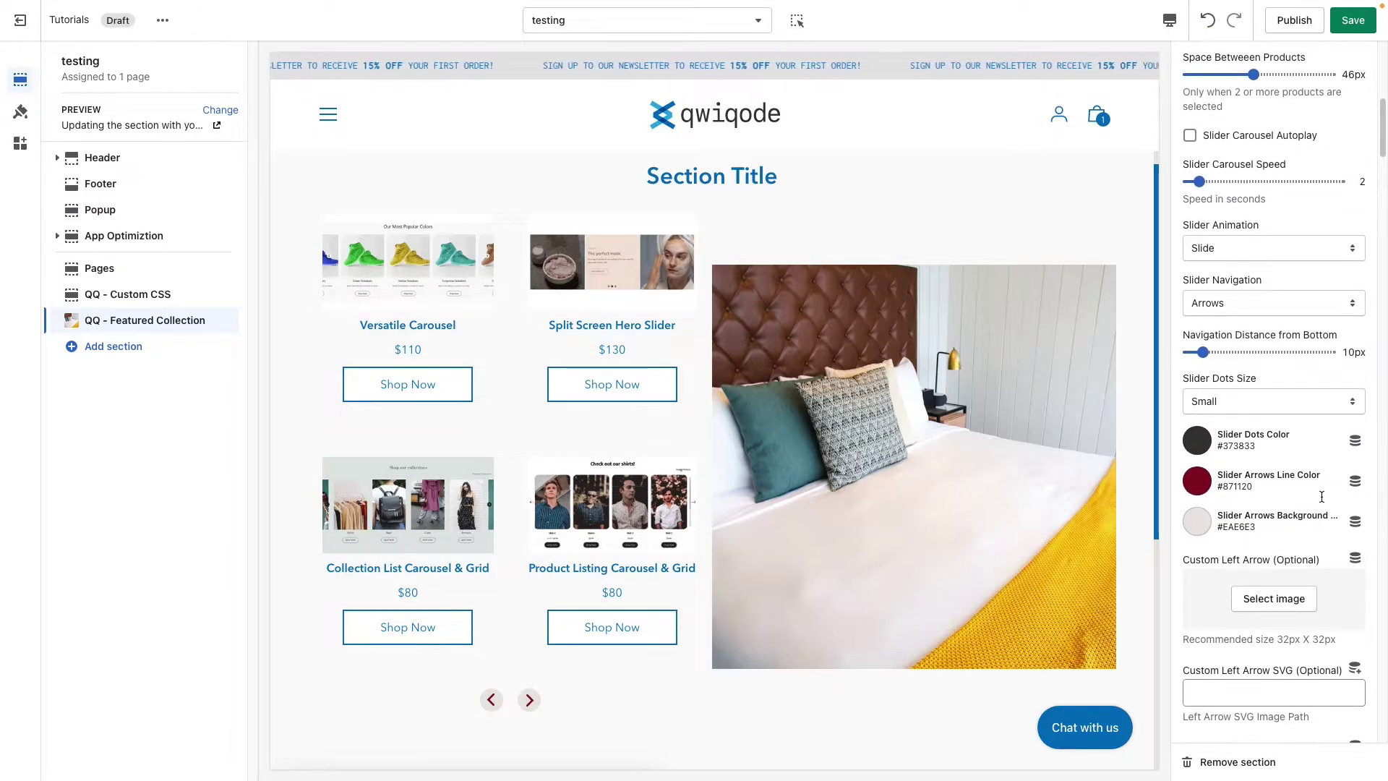
{"action": "left_click", "coordinate": [1273, 177]}
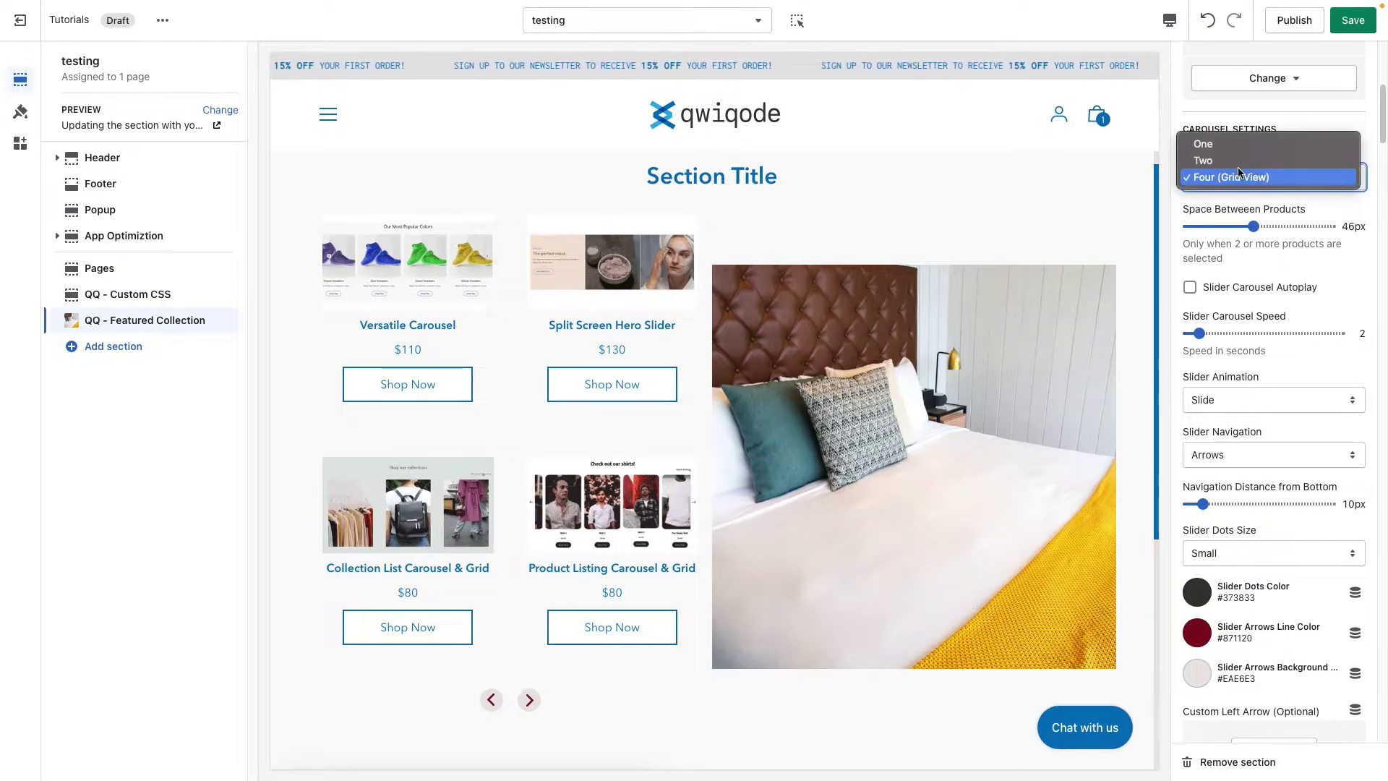
{"action": "left_click", "coordinate": [1201, 158]}
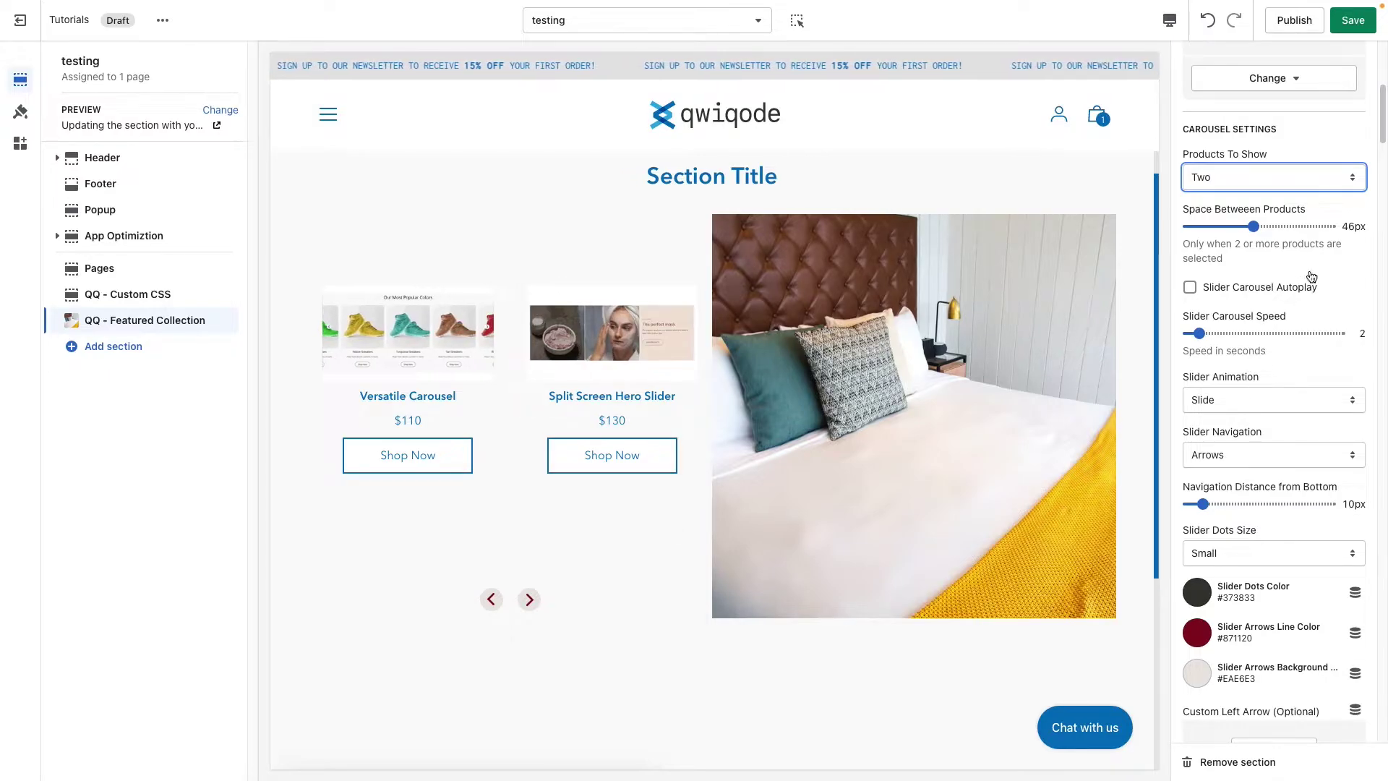
{"action": "left_click", "coordinate": [1276, 179]}
{"action": "left_click", "coordinate": [1275, 194]}
{"action": "scroll", "coordinate": [1250, 570], "scroll_direction": "down", "scroll_amount": 12}
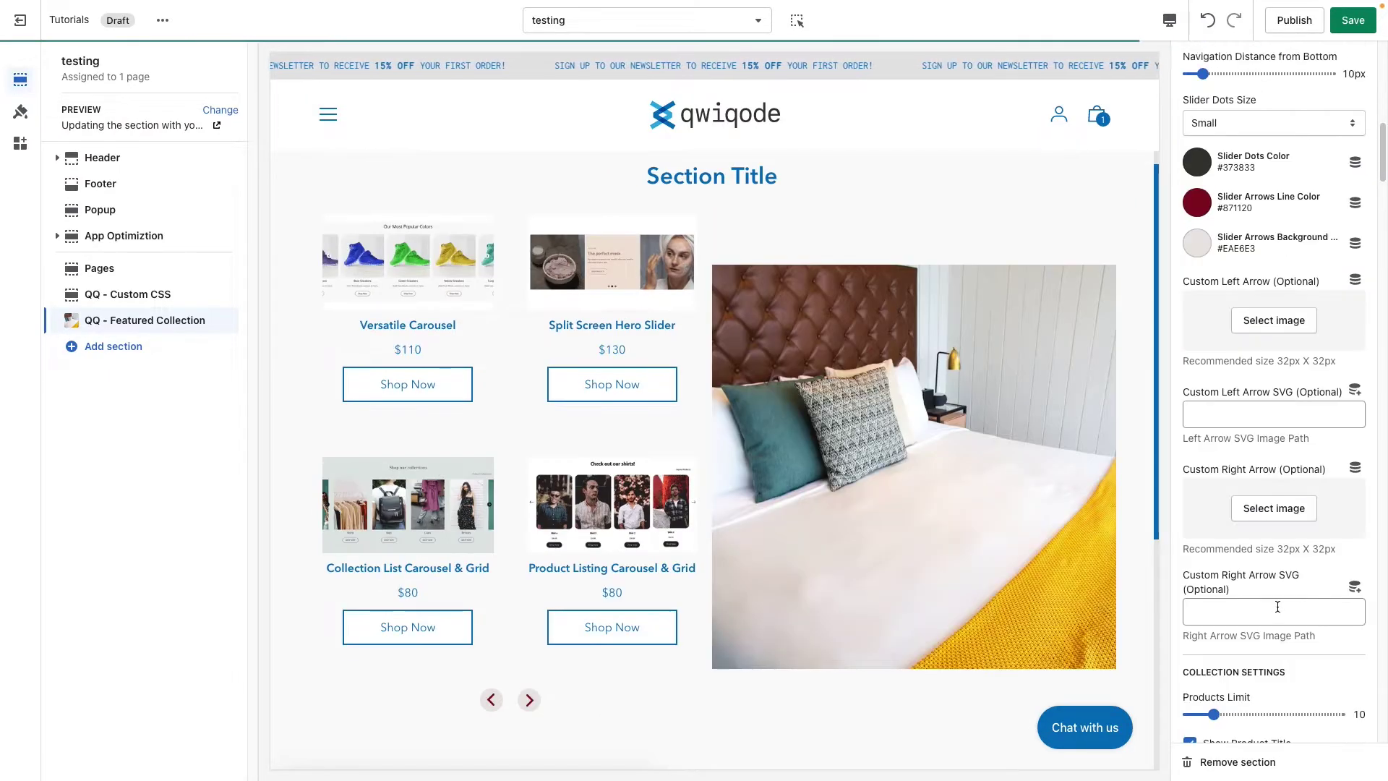
Try the Portrait and Landscape dimensions for the section image, and return the setting to Original
{"action": "scroll", "coordinate": [1273, 604], "scroll_direction": "down", "scroll_amount": 10}
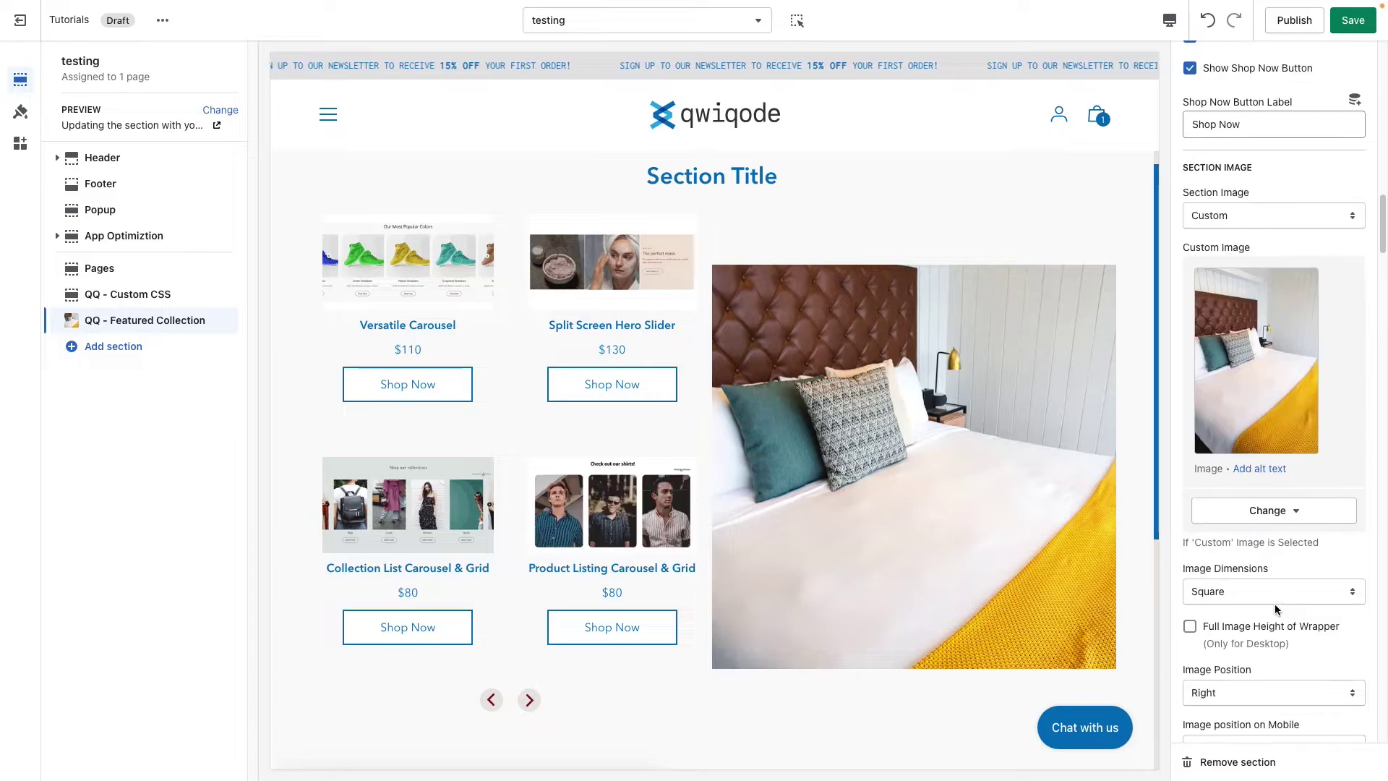
{"action": "left_click", "coordinate": [1251, 510]}
{"action": "left_click", "coordinate": [1229, 526]}
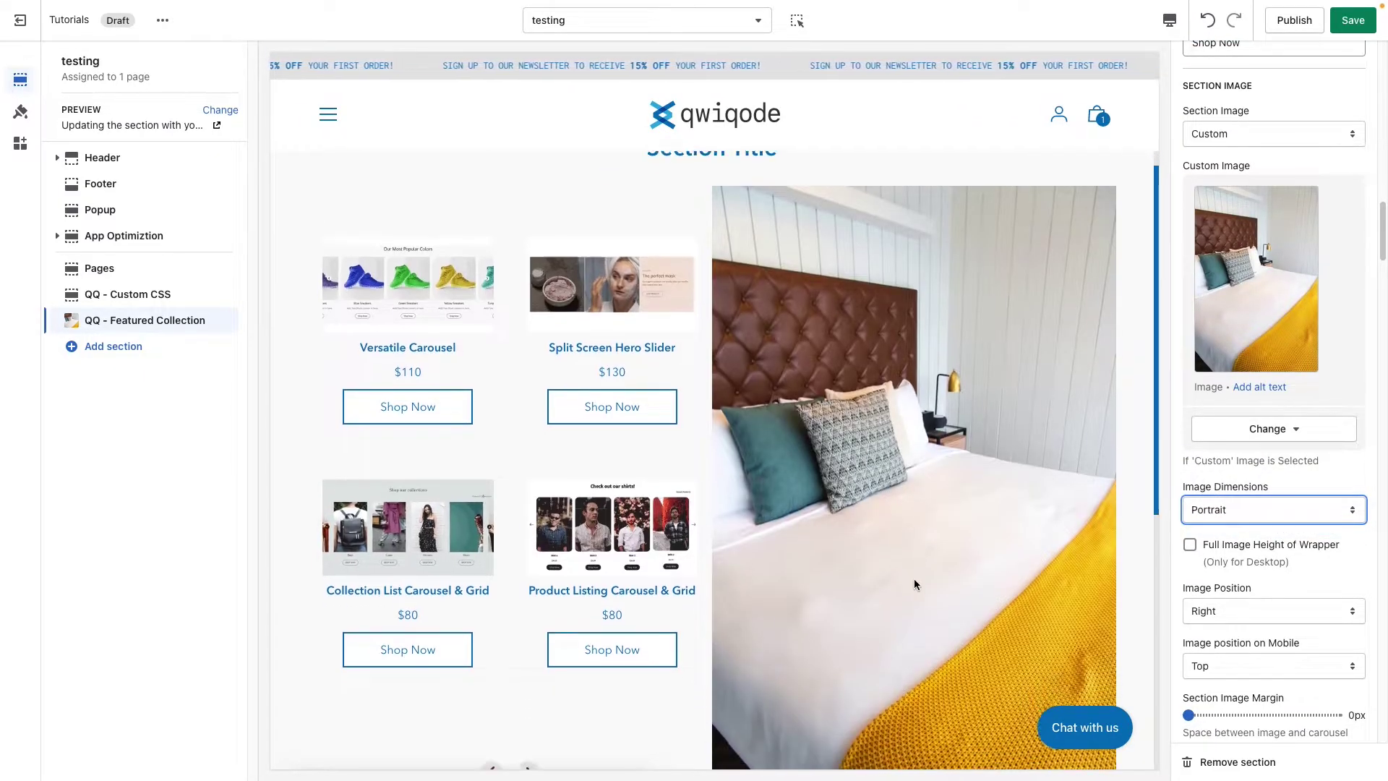
{"action": "left_click", "coordinate": [1227, 513]}
{"action": "left_click", "coordinate": [1229, 478]}
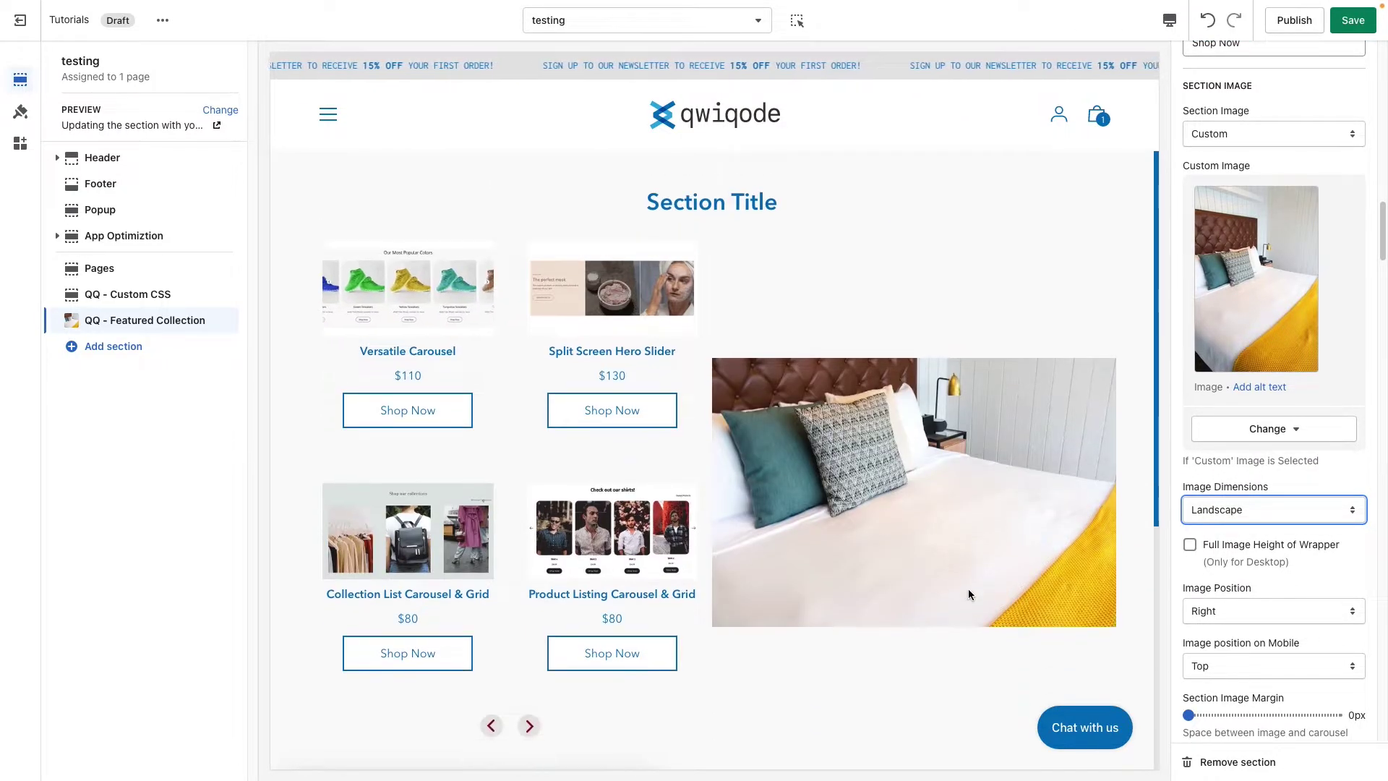
{"action": "left_click", "coordinate": [1244, 506]}
{"action": "left_click", "coordinate": [1245, 490]}
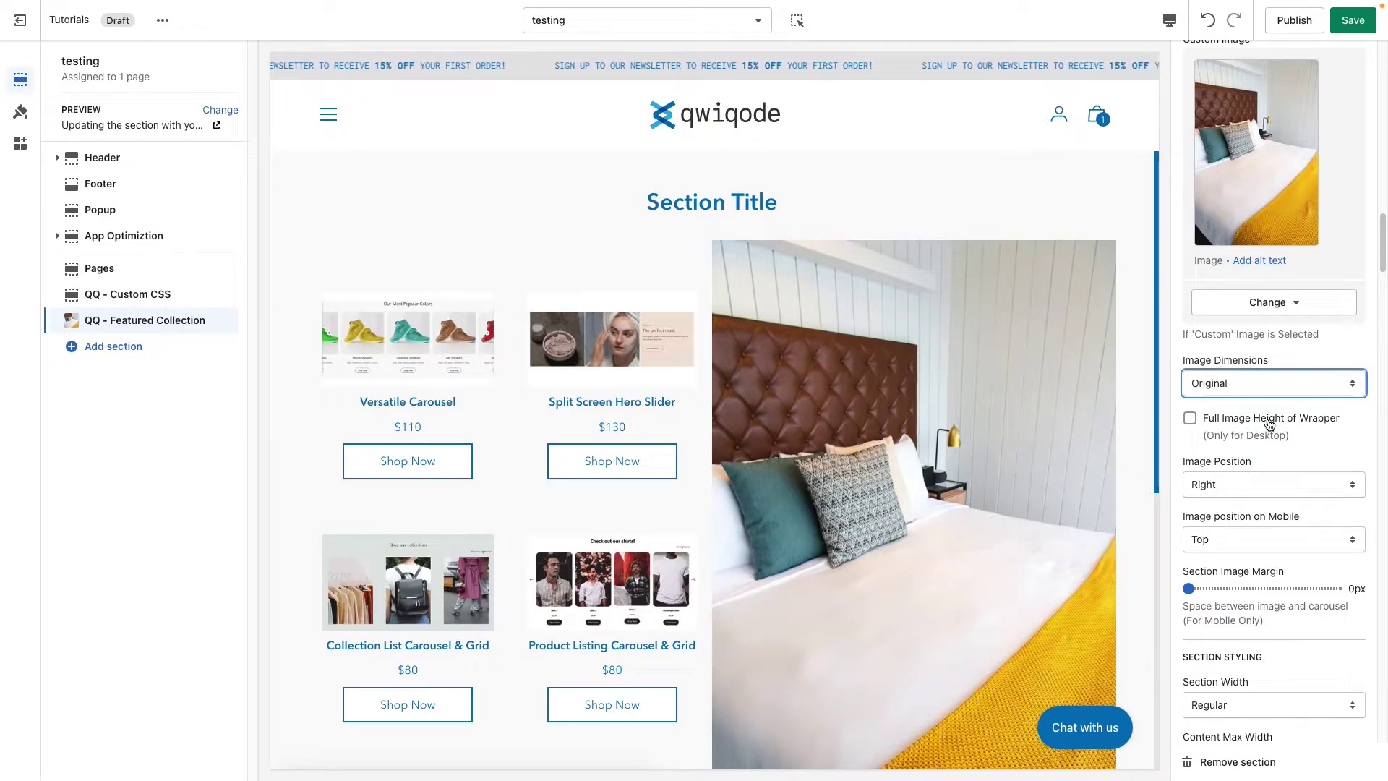
Enable Full Image Height of Wrapper, and try the Left image position before returning it to Right
{"action": "scroll", "coordinate": [900, 547], "scroll_direction": "down", "scroll_amount": 3}
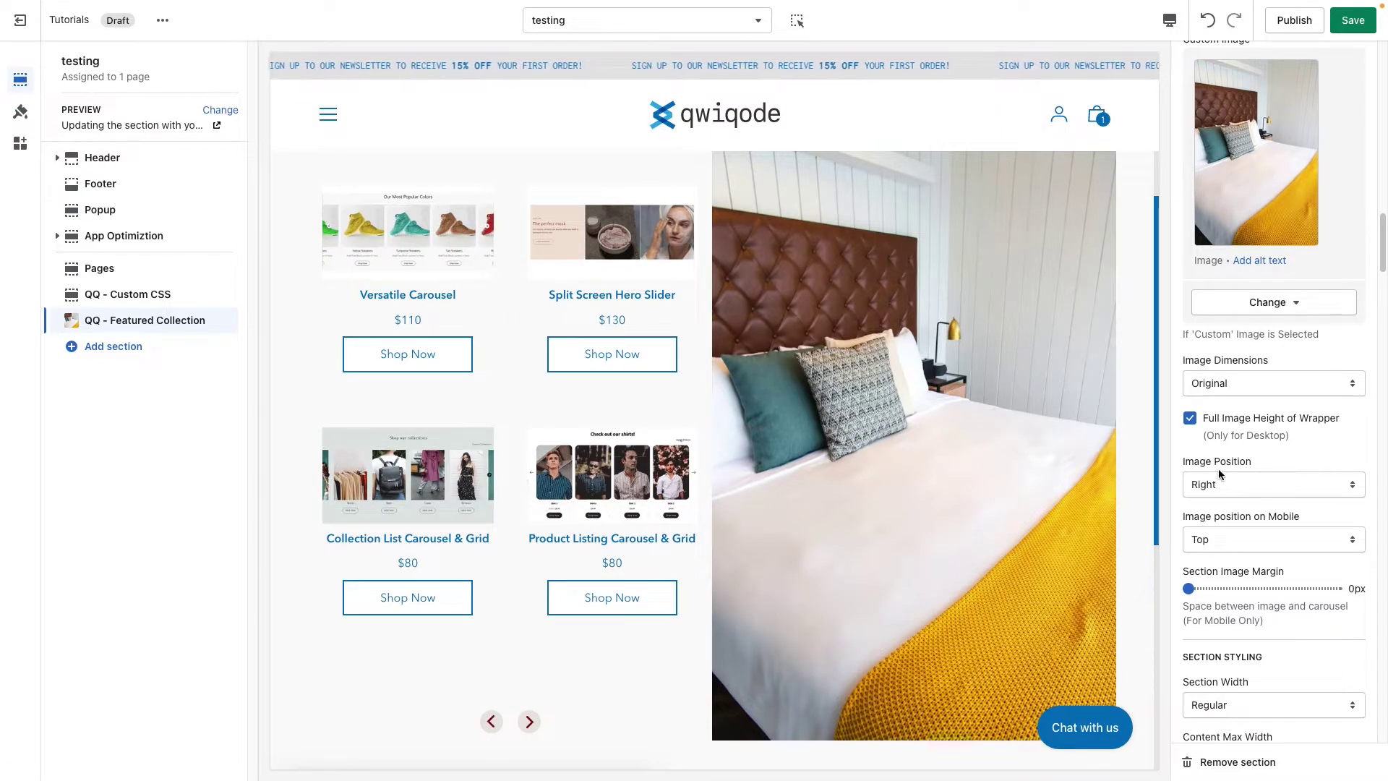
{"action": "left_click", "coordinate": [1240, 486]}
{"action": "left_click", "coordinate": [1243, 490]}
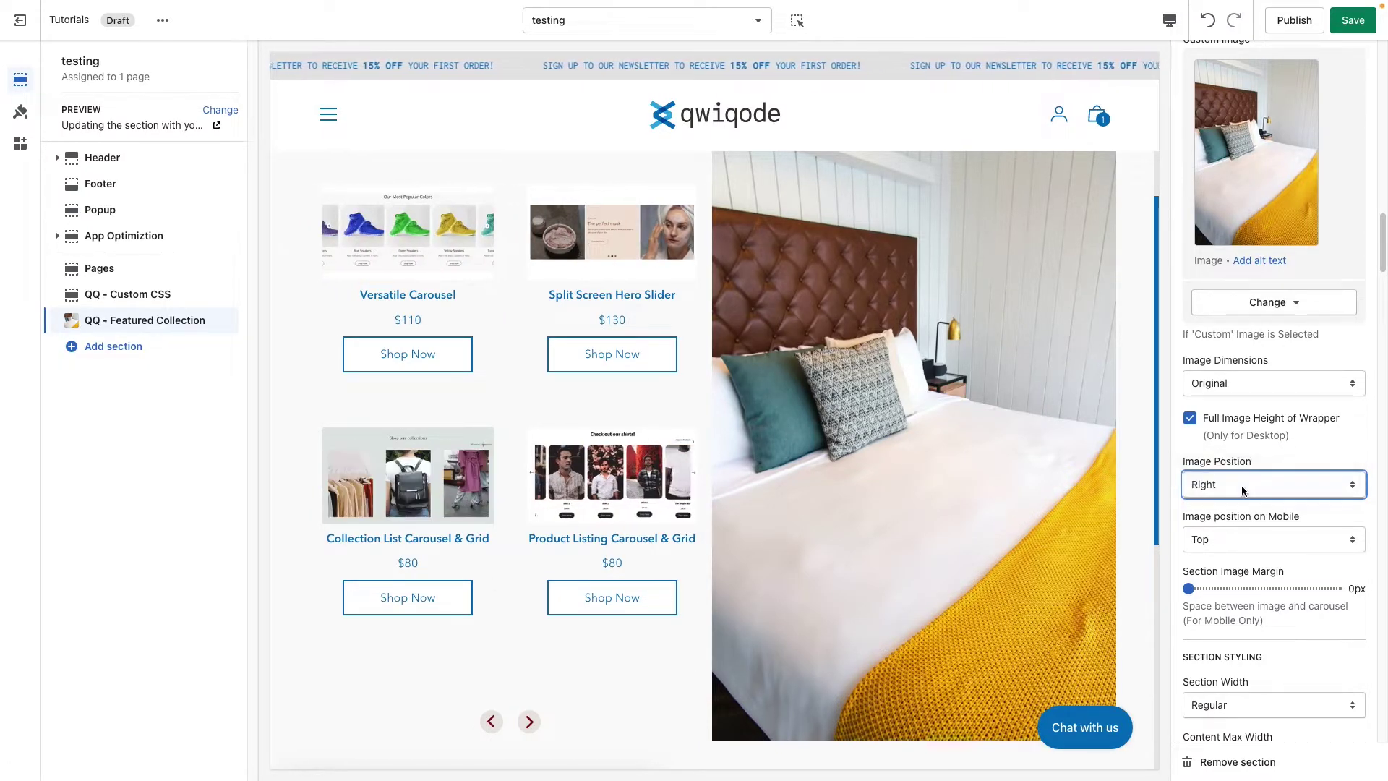
{"action": "key", "text": "Up"}
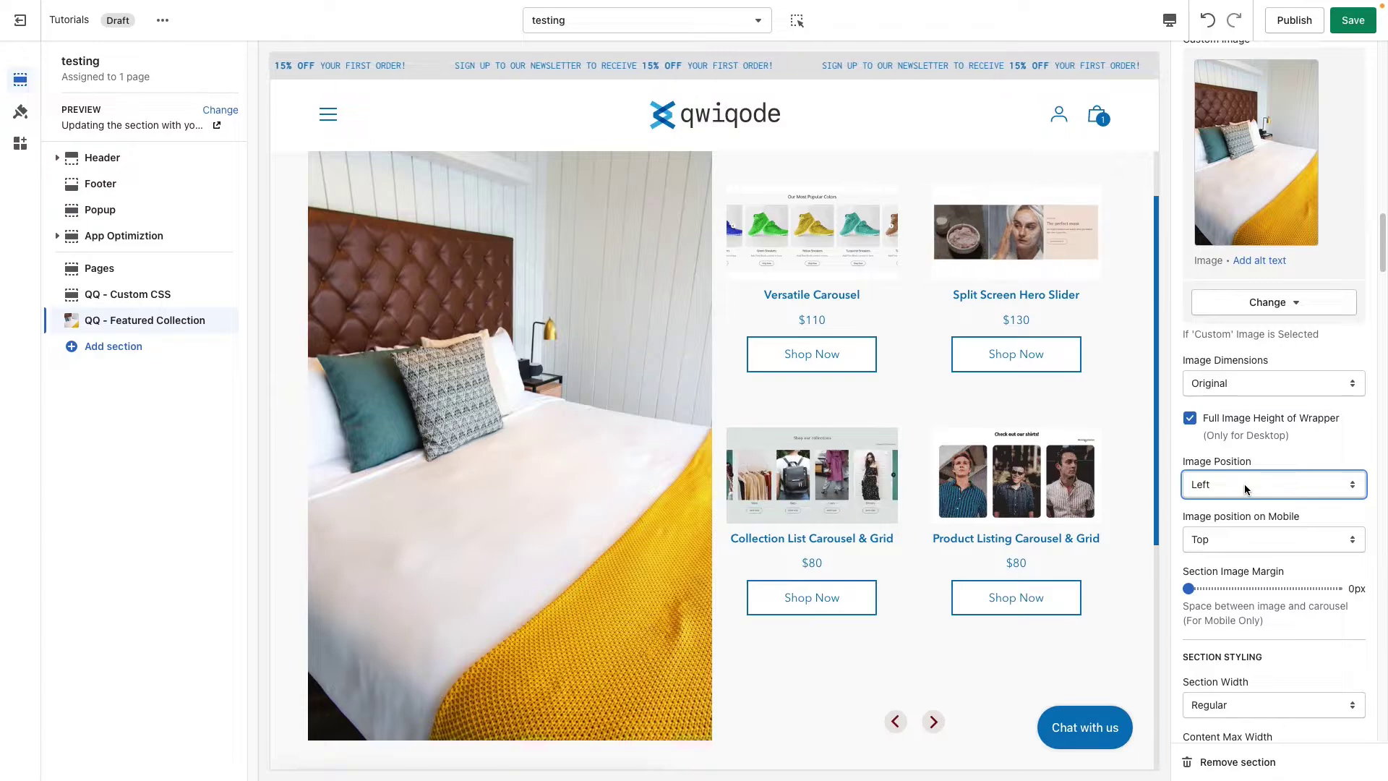
{"action": "left_click", "coordinate": [1245, 489]}
{"action": "left_click", "coordinate": [1247, 500]}
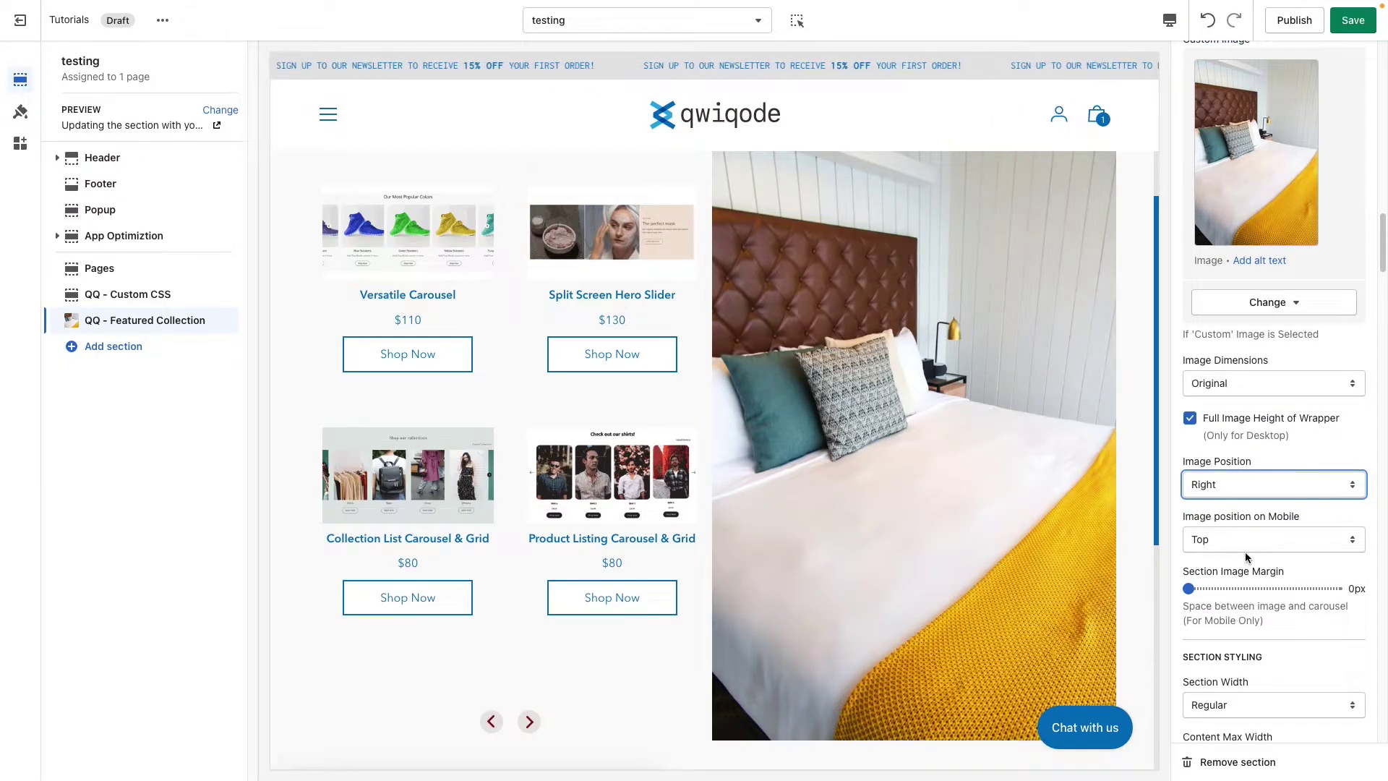
Try the Bottom and Hidden mobile image positions in the mobile preview, and restore the Top position and the desktop preview
{"action": "left_click", "coordinate": [1169, 18]}
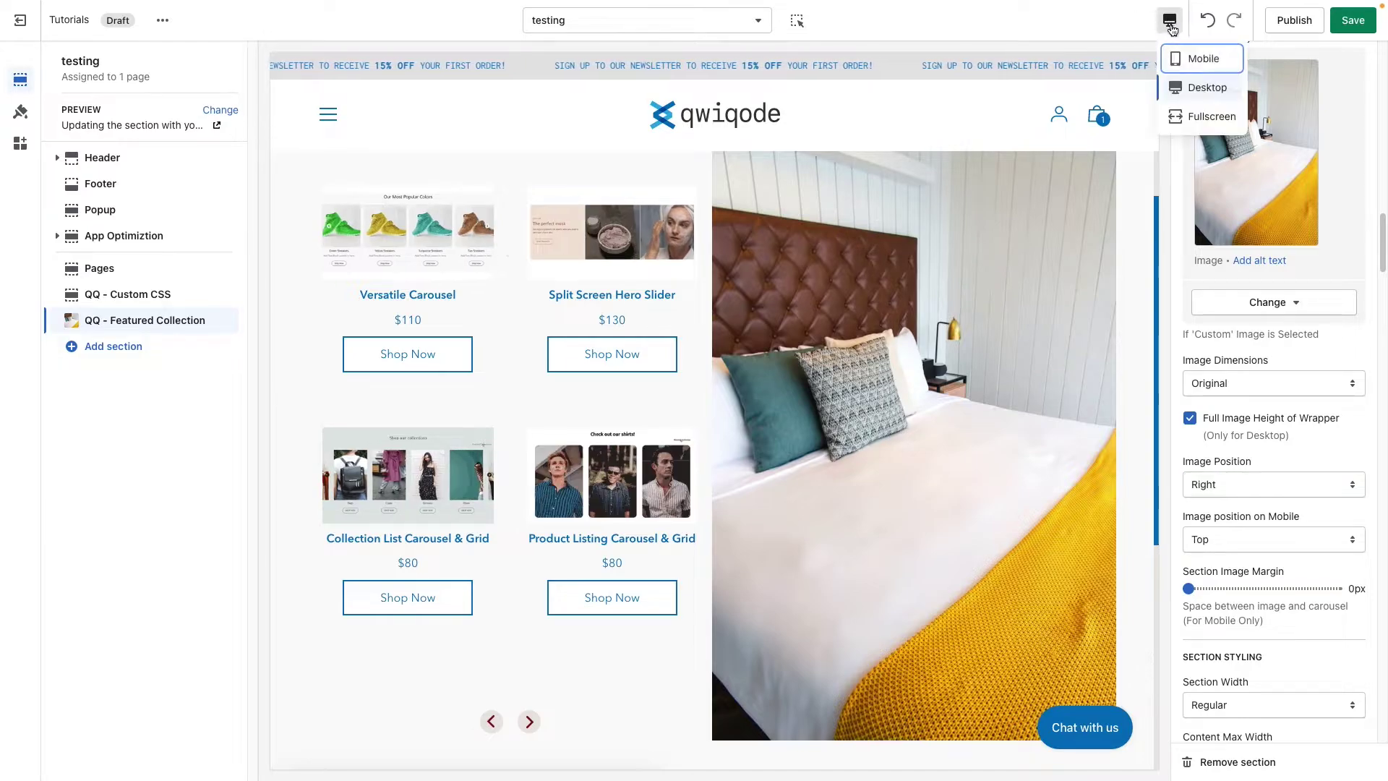
{"action": "left_click", "coordinate": [1192, 66]}
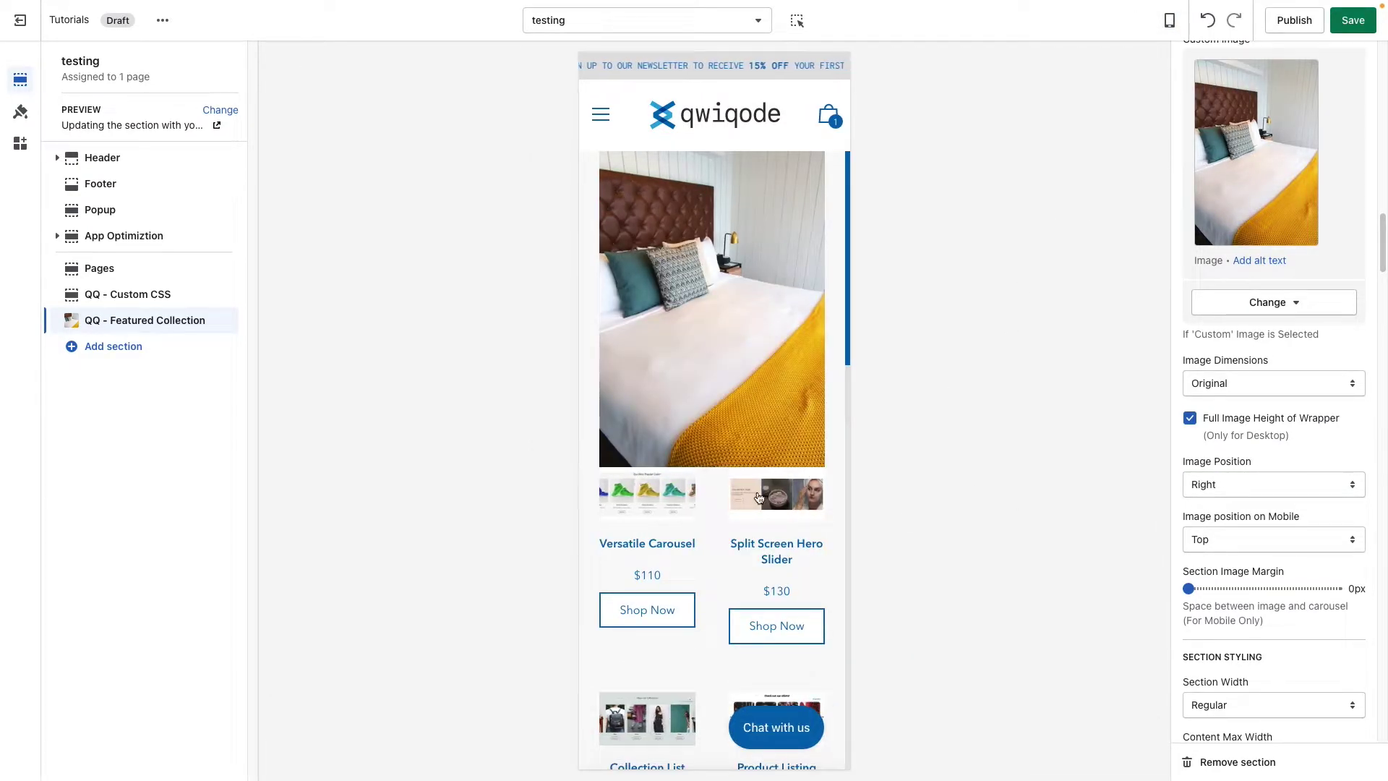
{"action": "scroll", "coordinate": [770, 544], "scroll_direction": "down", "scroll_amount": 1}
{"action": "left_click", "coordinate": [1278, 540]}
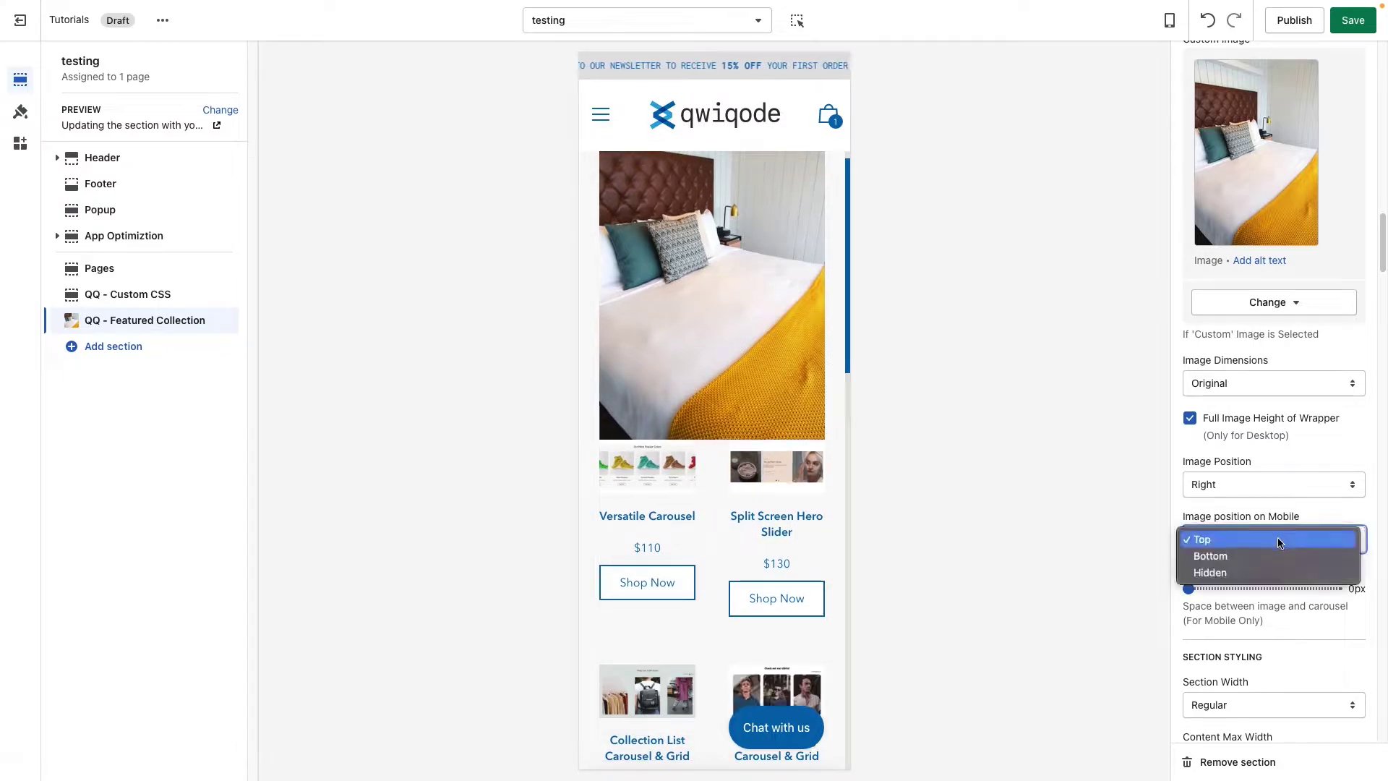
{"action": "left_click", "coordinate": [1231, 556]}
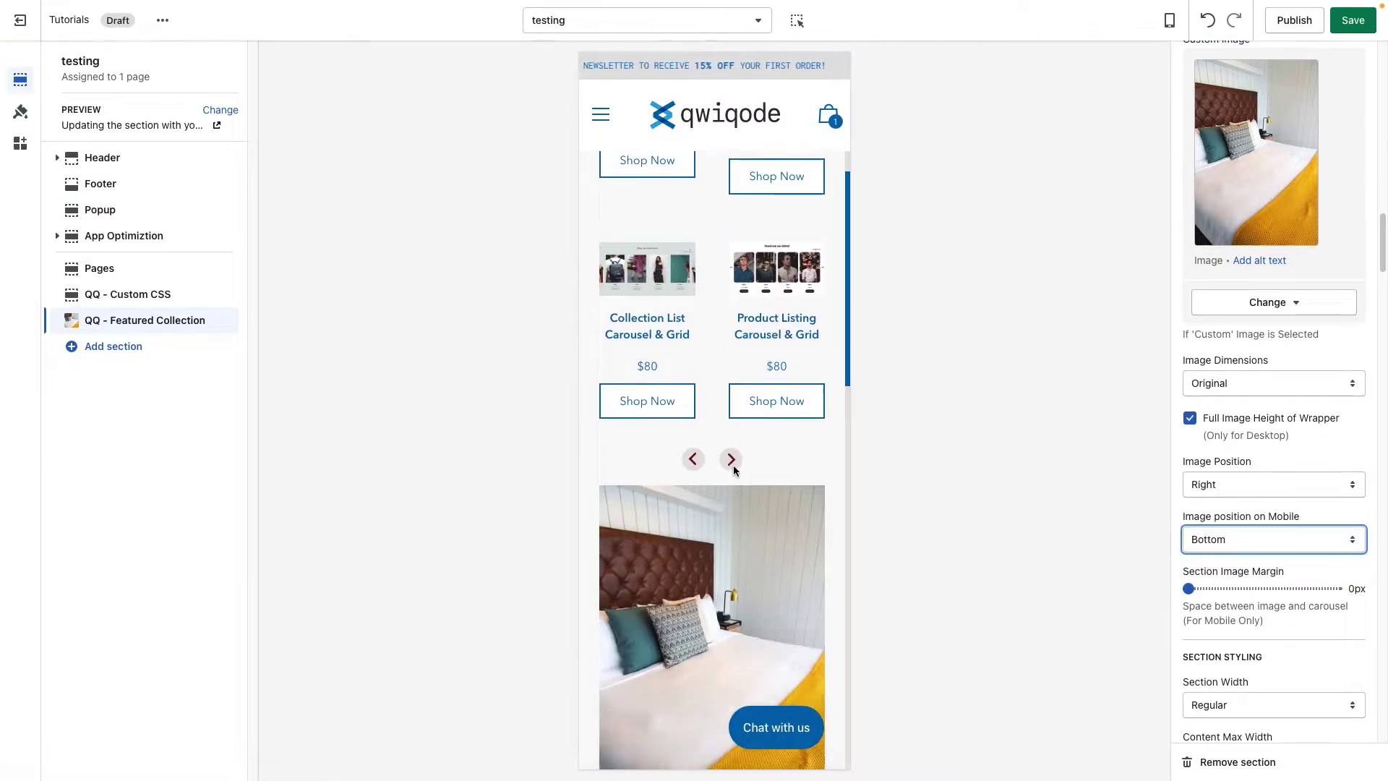
{"action": "left_click", "coordinate": [1247, 534]}
{"action": "left_click", "coordinate": [1247, 556]}
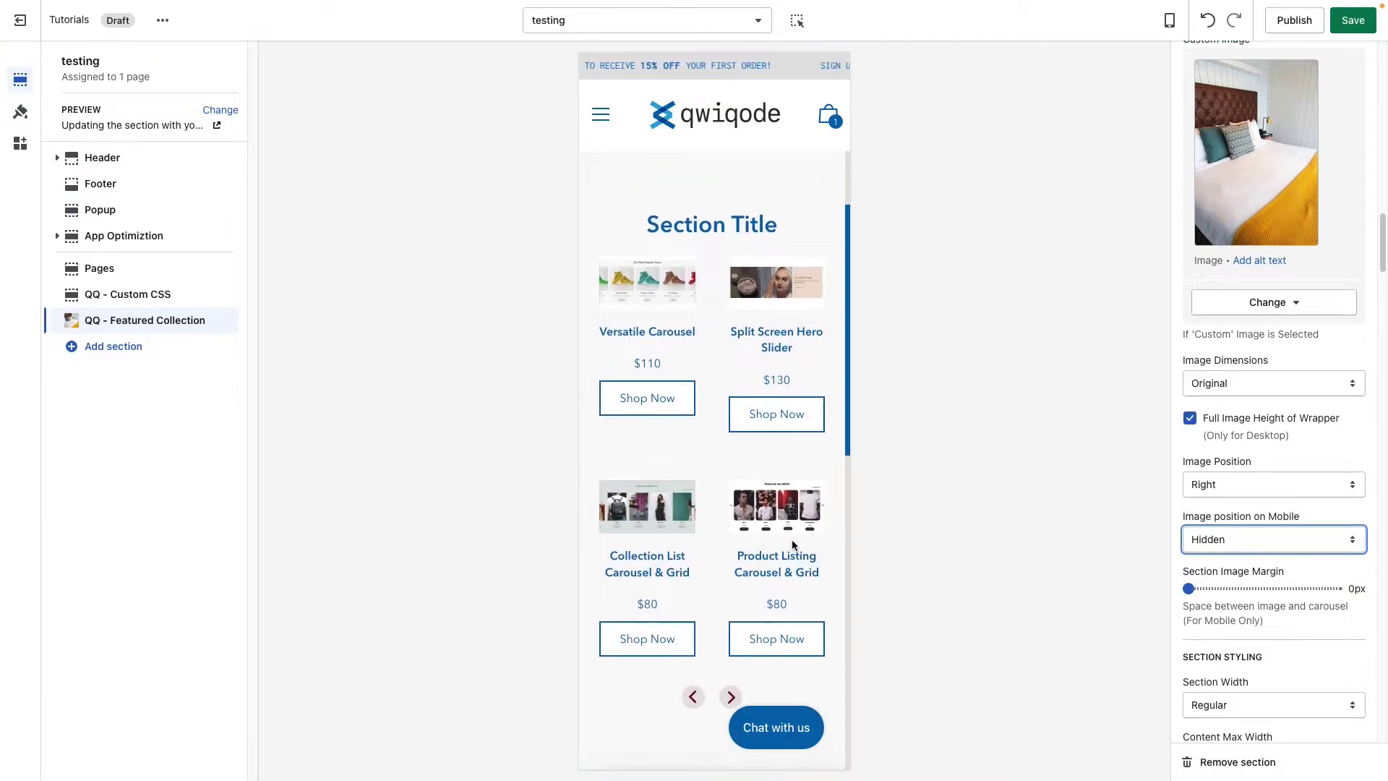
{"action": "left_click", "coordinate": [1319, 536]}
{"action": "left_click", "coordinate": [1229, 506]}
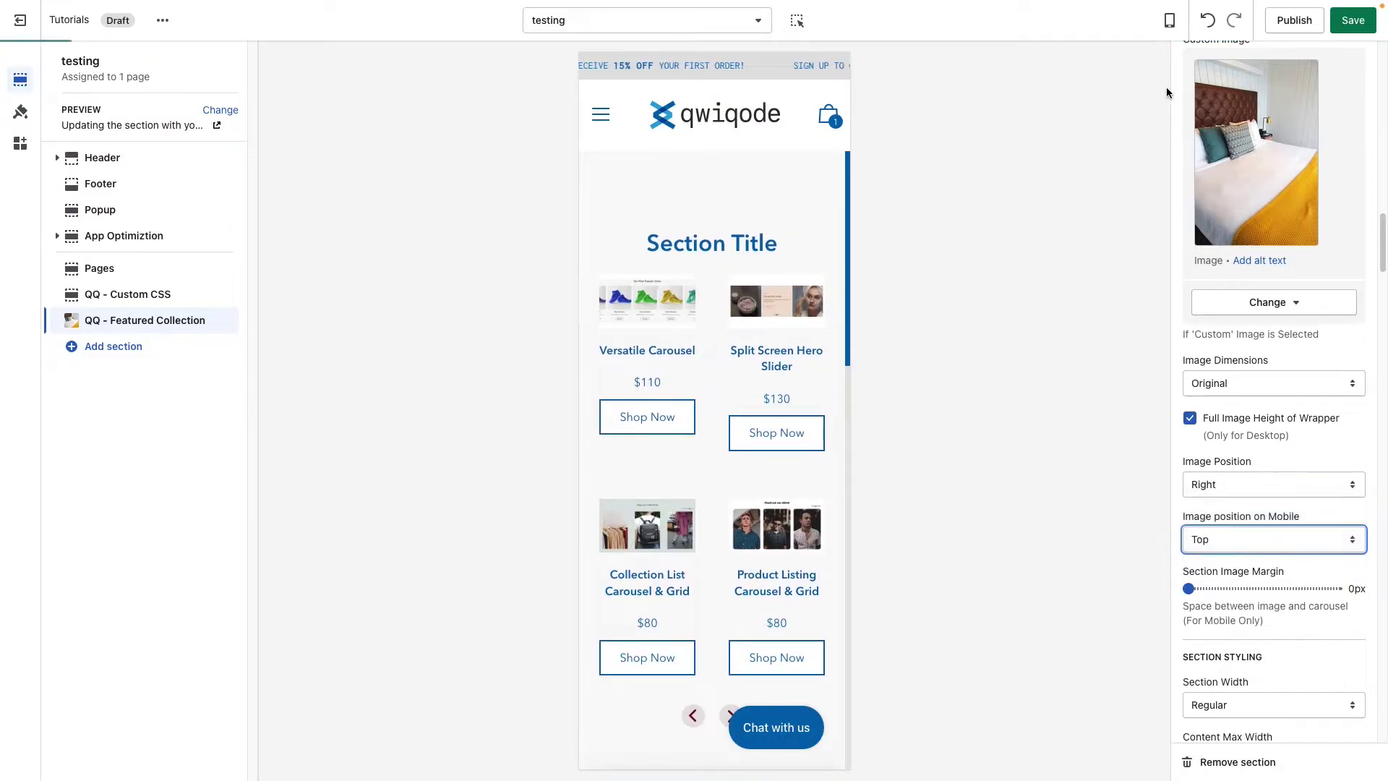
{"action": "left_click", "coordinate": [1170, 20]}
{"action": "left_click", "coordinate": [1202, 80]}
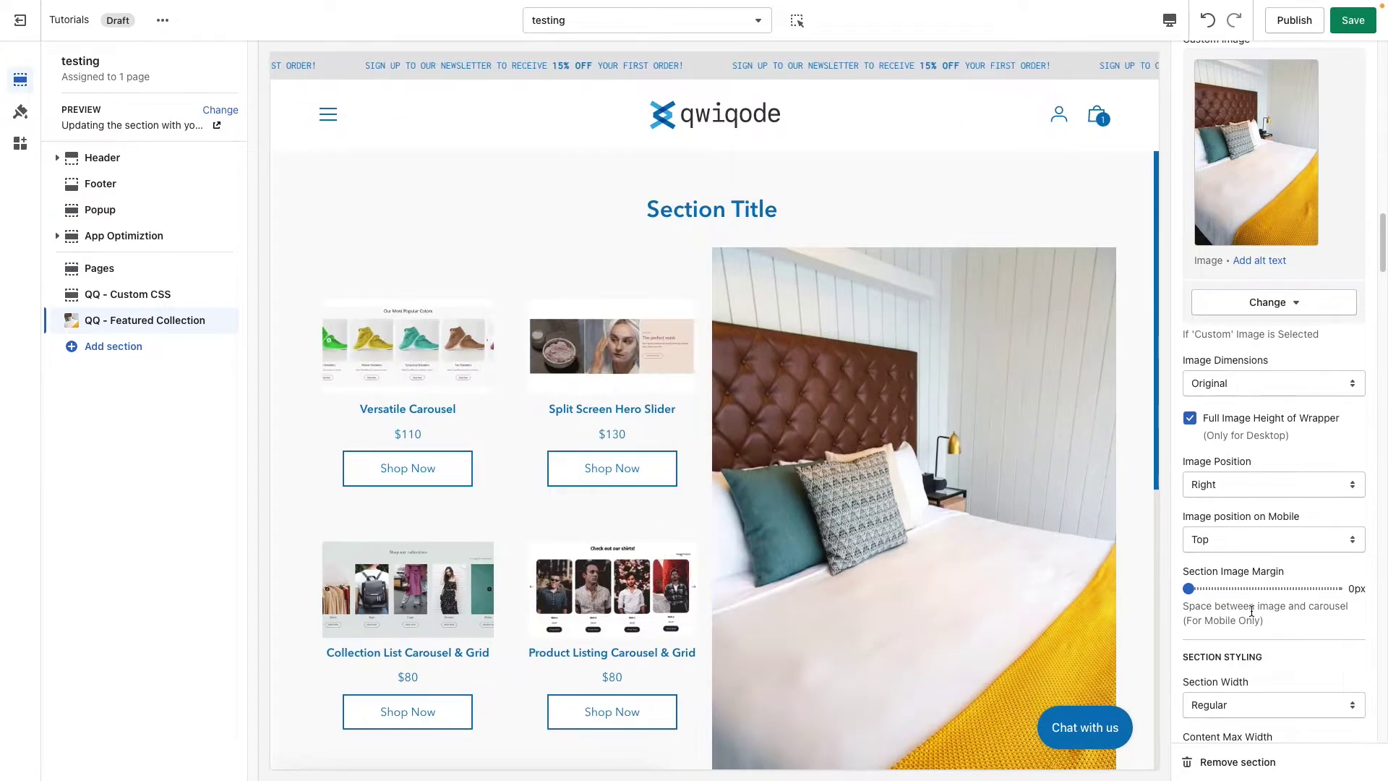
Set the Section Image Margin to 30px while checking the mobile preview, and return to the desktop preview
{"action": "scroll", "coordinate": [1247, 506], "scroll_direction": "down", "scroll_amount": 2}
{"action": "scroll", "coordinate": [1250, 605], "scroll_direction": "down", "scroll_amount": 1}
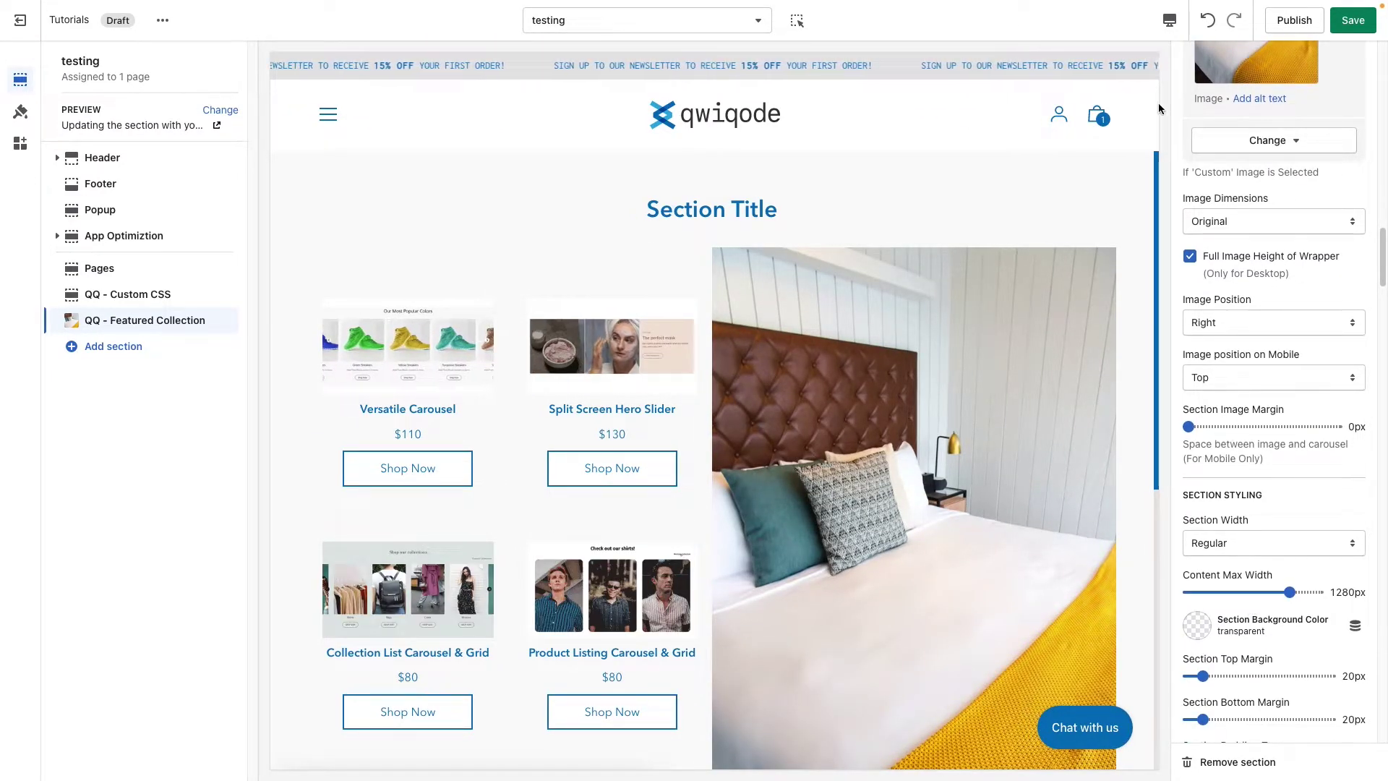
{"action": "left_click", "coordinate": [1169, 20]}
{"action": "left_click", "coordinate": [1202, 84]}
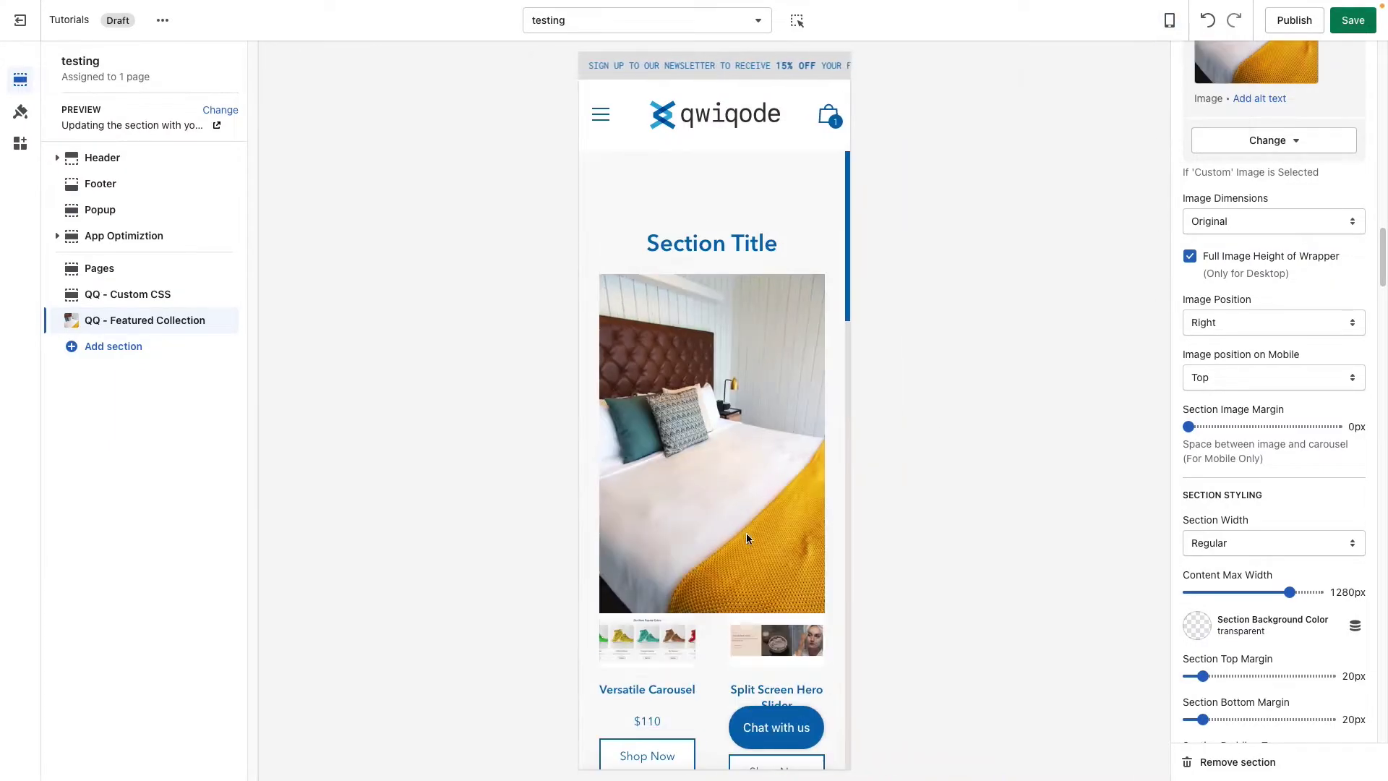
{"action": "scroll", "coordinate": [747, 538], "scroll_direction": "down", "scroll_amount": 2}
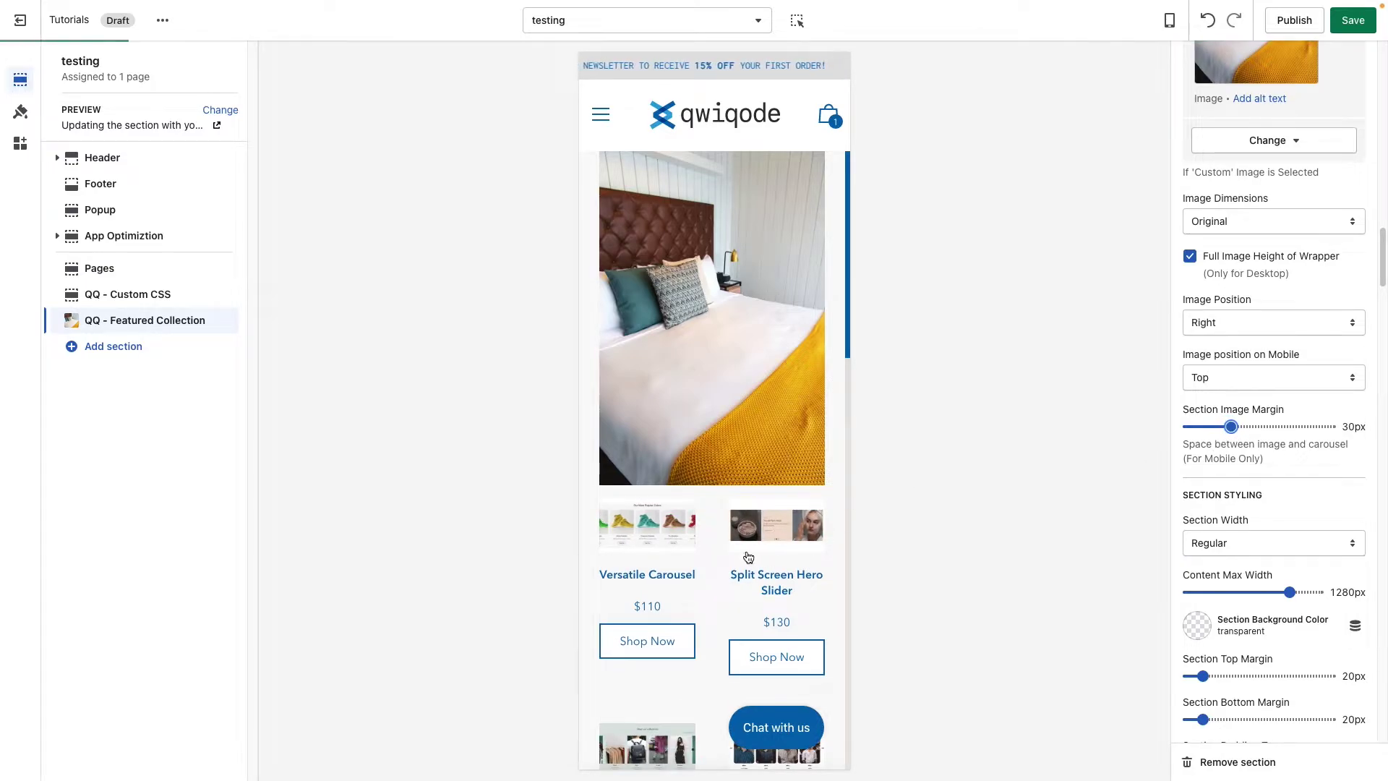
{"action": "left_click", "coordinate": [1167, 27]}
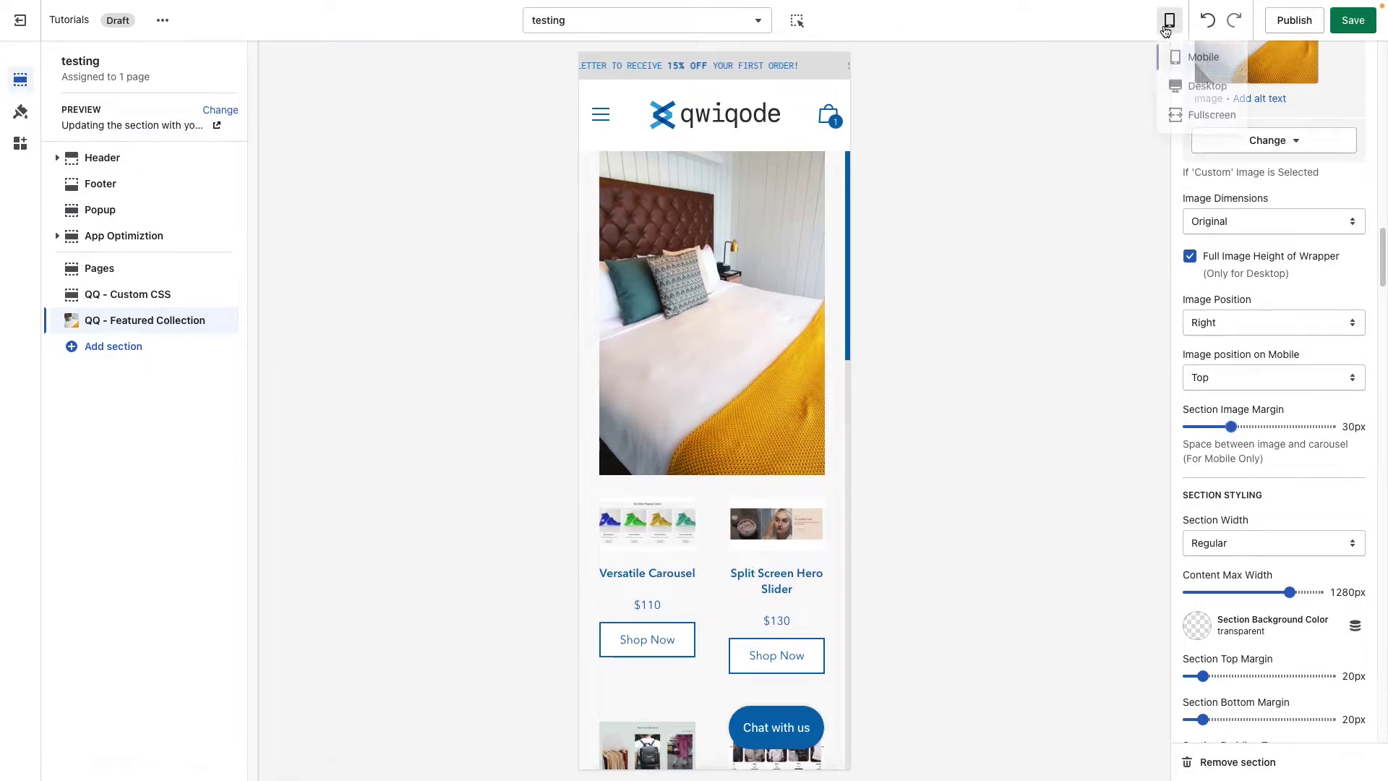
{"action": "left_click", "coordinate": [1179, 85]}
Set the section's Content Max Width to 1220px and its Section Width to Fullwidth
{"action": "scroll", "coordinate": [1267, 538], "scroll_direction": "down", "scroll_amount": 1}
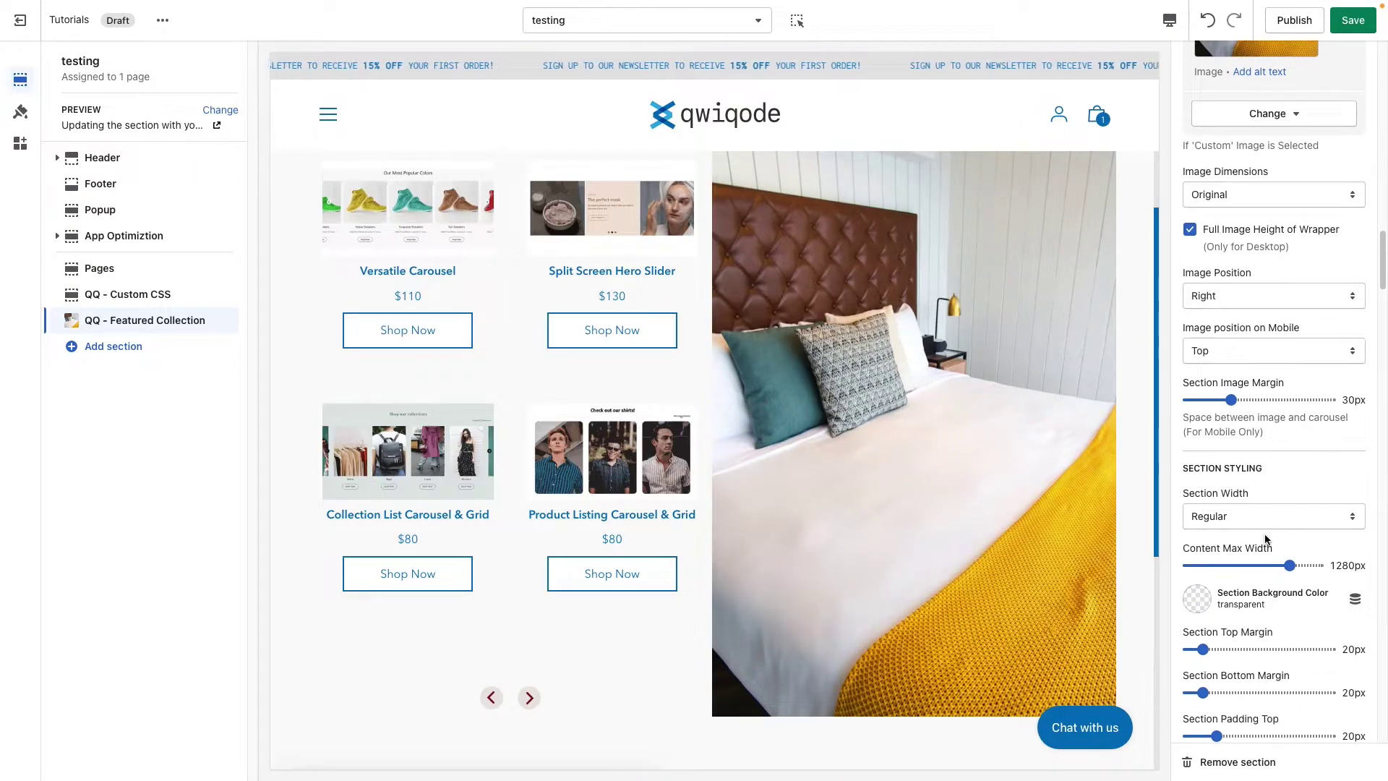
{"action": "scroll", "coordinate": [1266, 538], "scroll_direction": "down", "scroll_amount": 2}
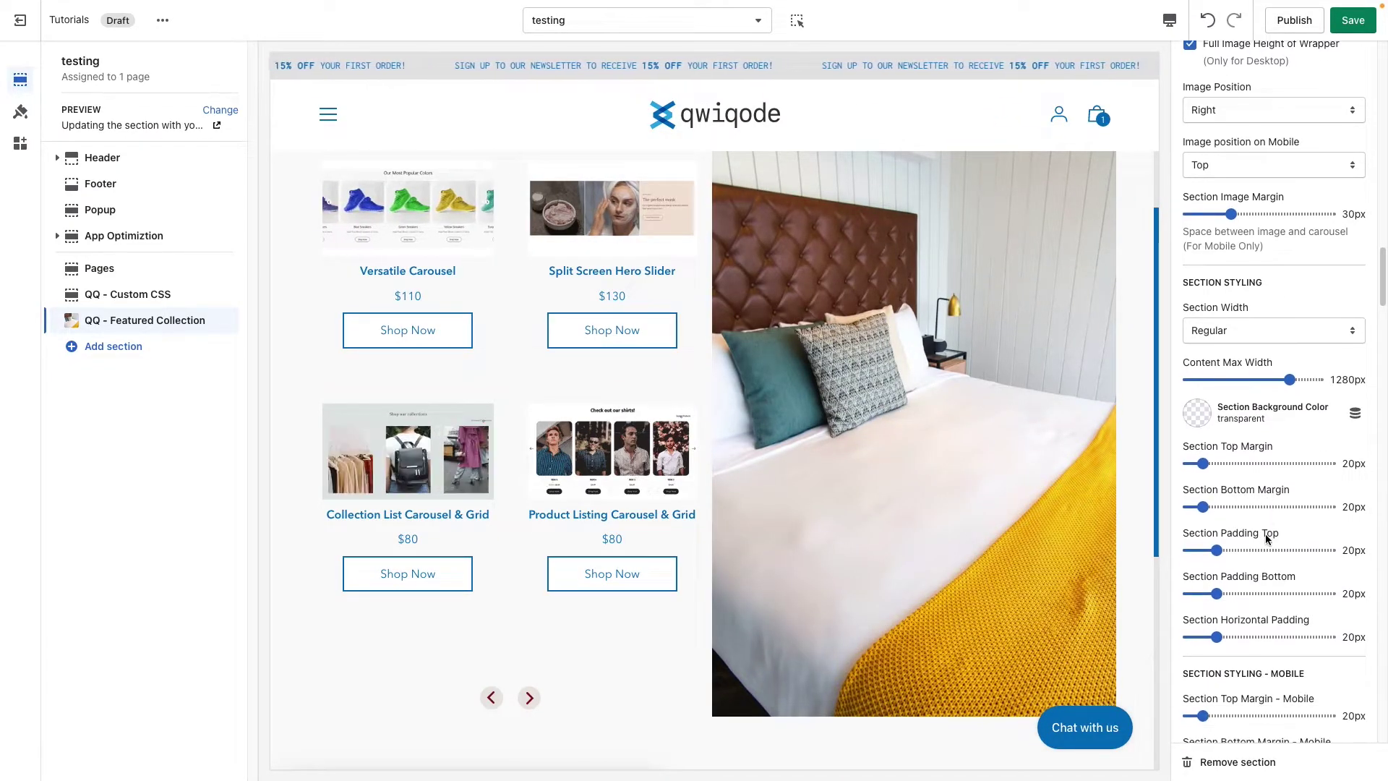
{"action": "scroll", "coordinate": [801, 579], "scroll_direction": "up", "scroll_amount": 1}
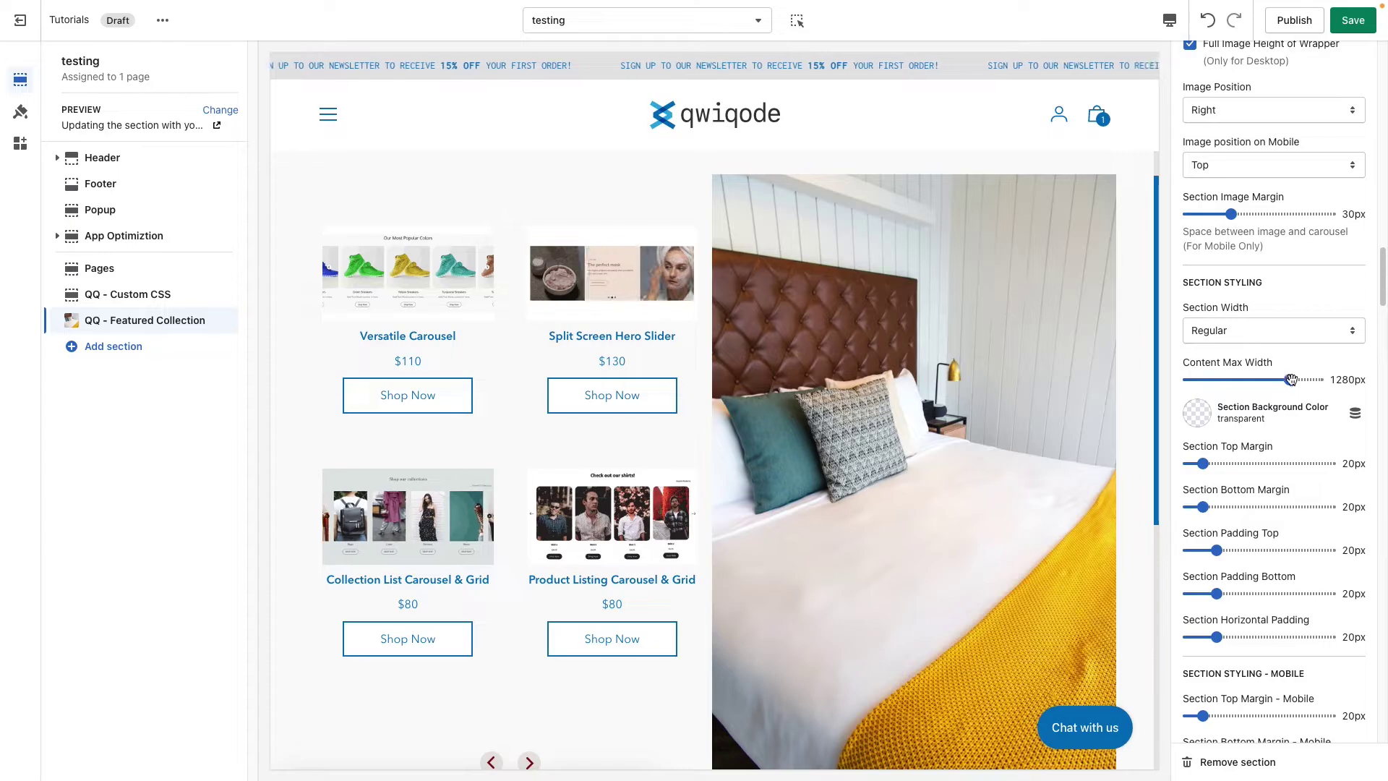
{"action": "left_click_drag", "start_coordinate": [1291, 380], "coordinate": [1242, 379]}
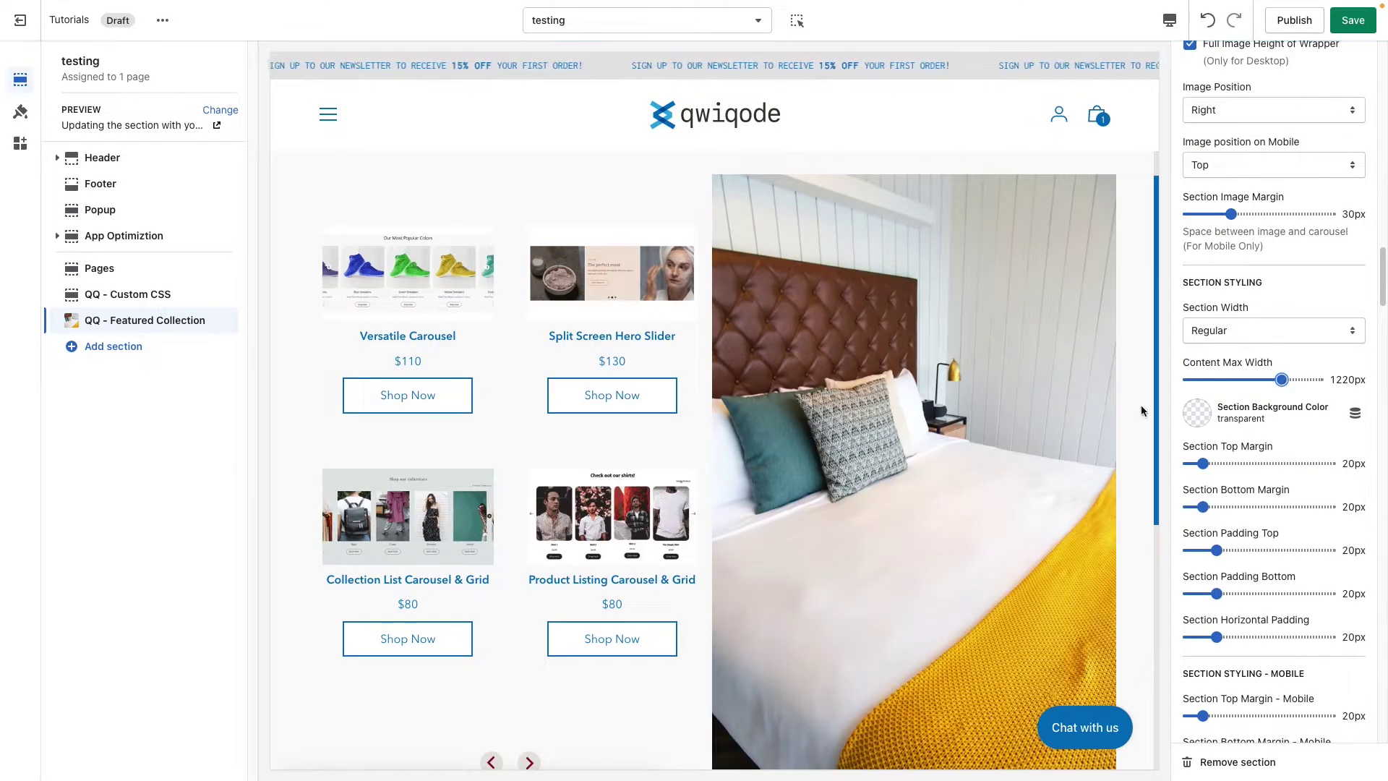
{"action": "left_click", "coordinate": [1248, 330]}
{"action": "left_click", "coordinate": [1229, 347]}
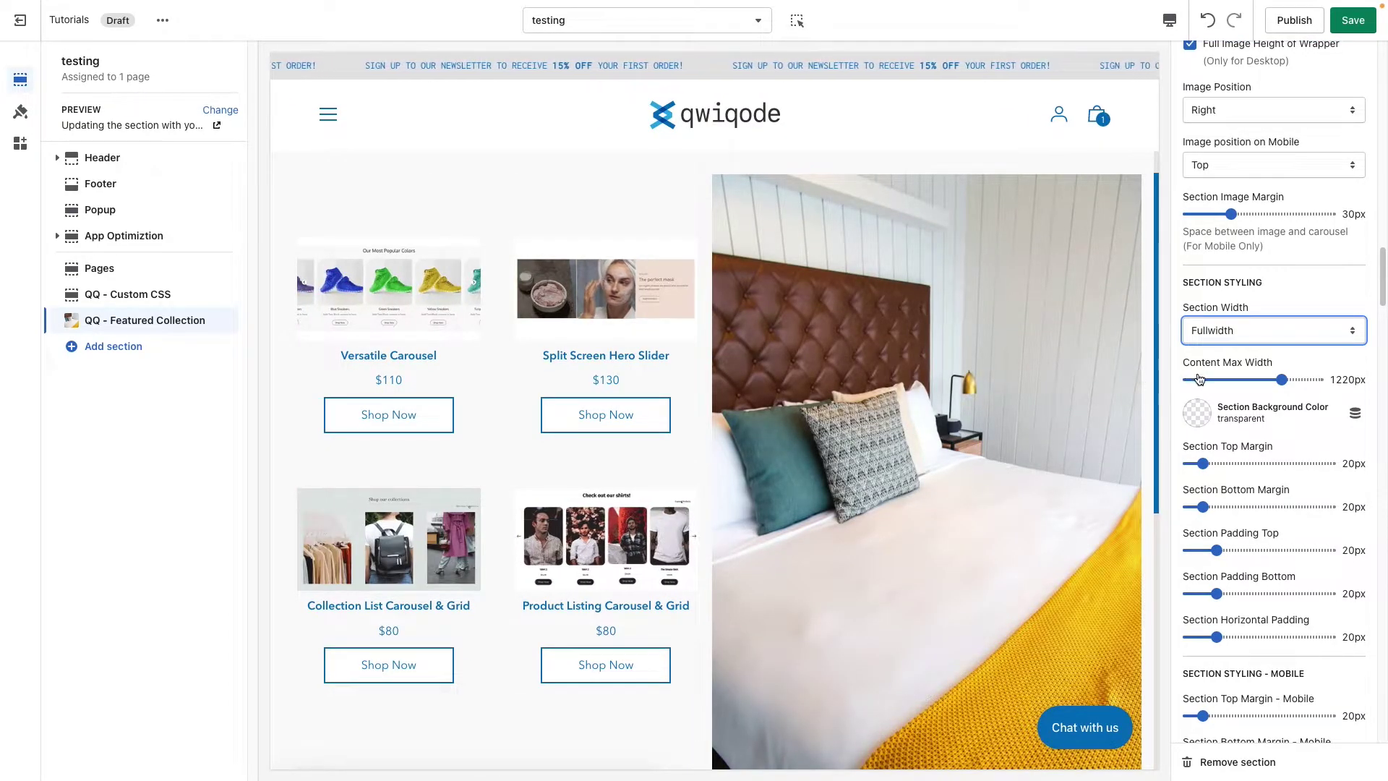
Set the Section Background Color to #EAE6E3 and reduce the Content Max Width to 1180px
{"action": "left_click", "coordinate": [1197, 418]}
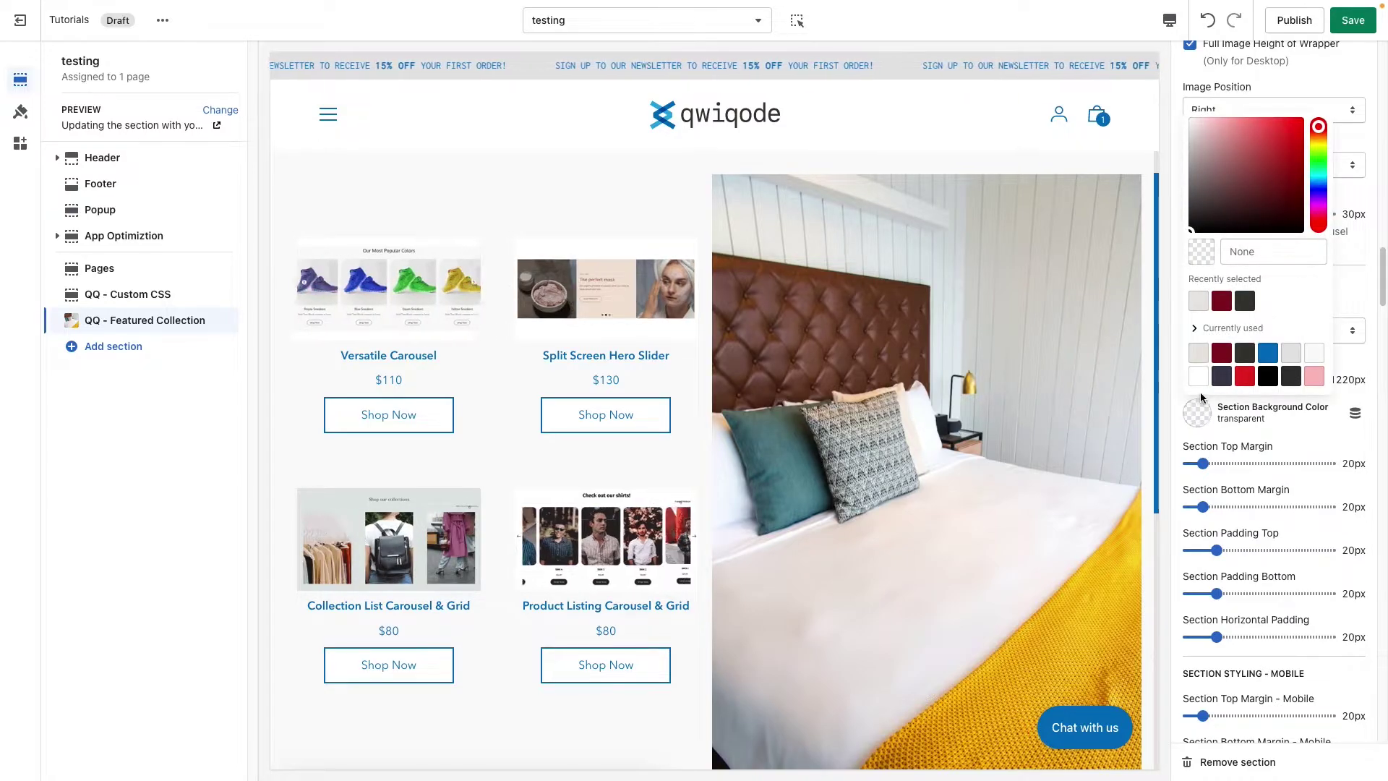
{"action": "left_click", "coordinate": [1197, 354]}
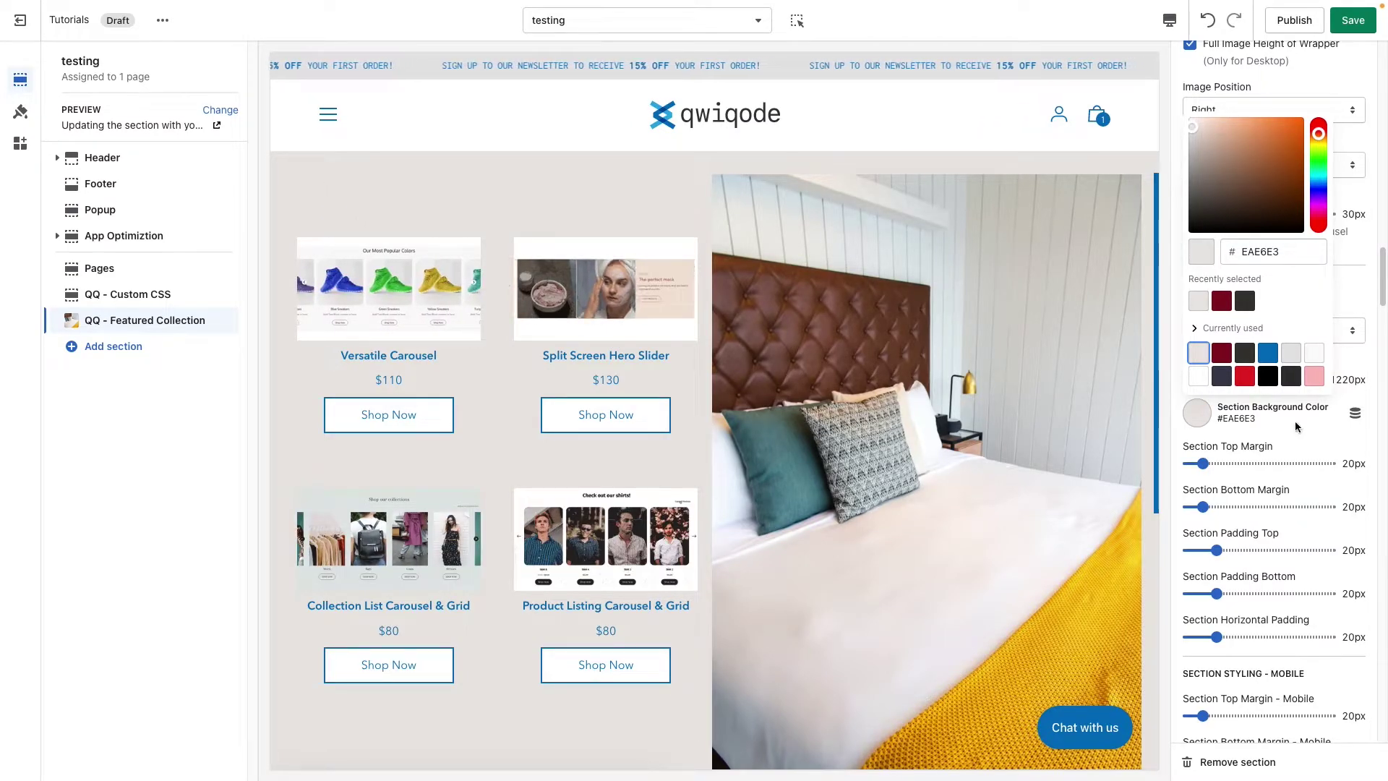
{"action": "left_click", "coordinate": [1305, 436]}
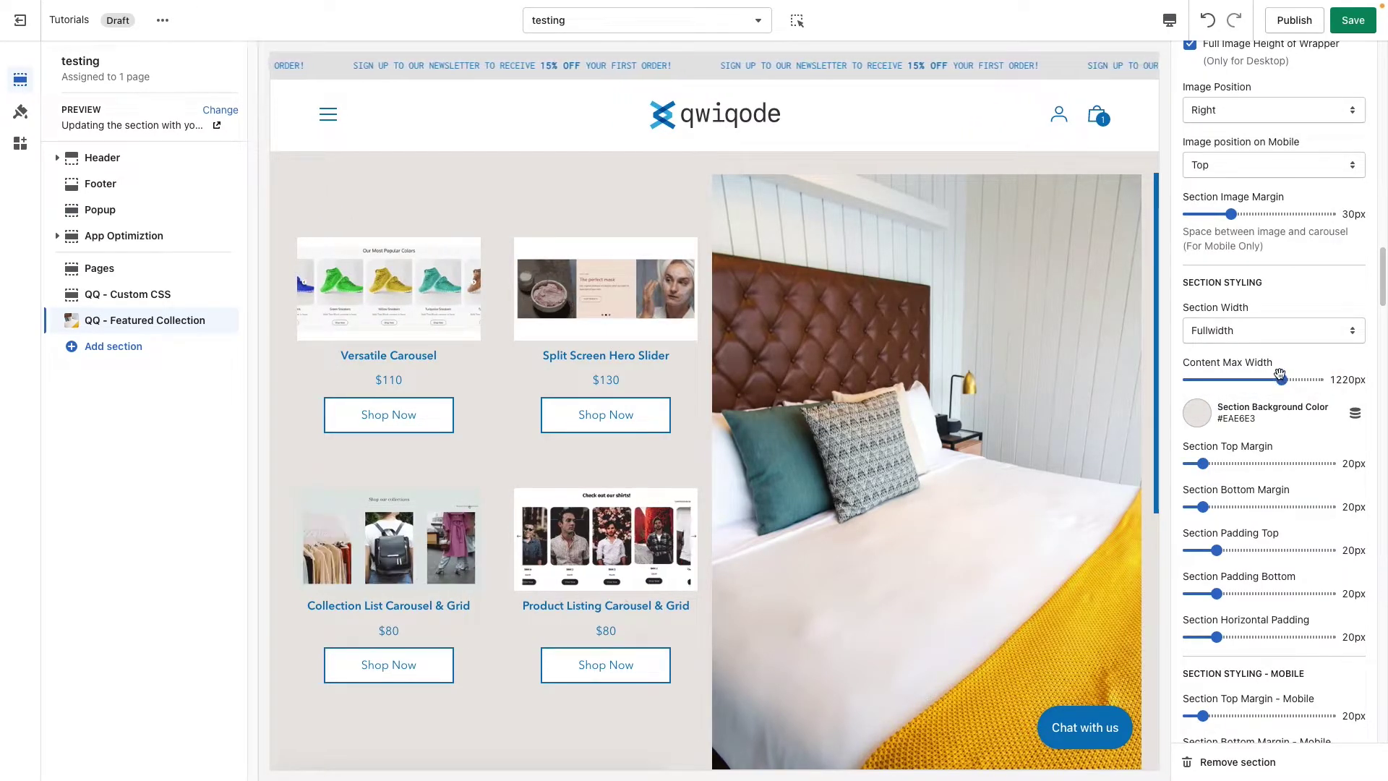
{"action": "left_click_drag", "start_coordinate": [1281, 379], "coordinate": [1237, 379]}
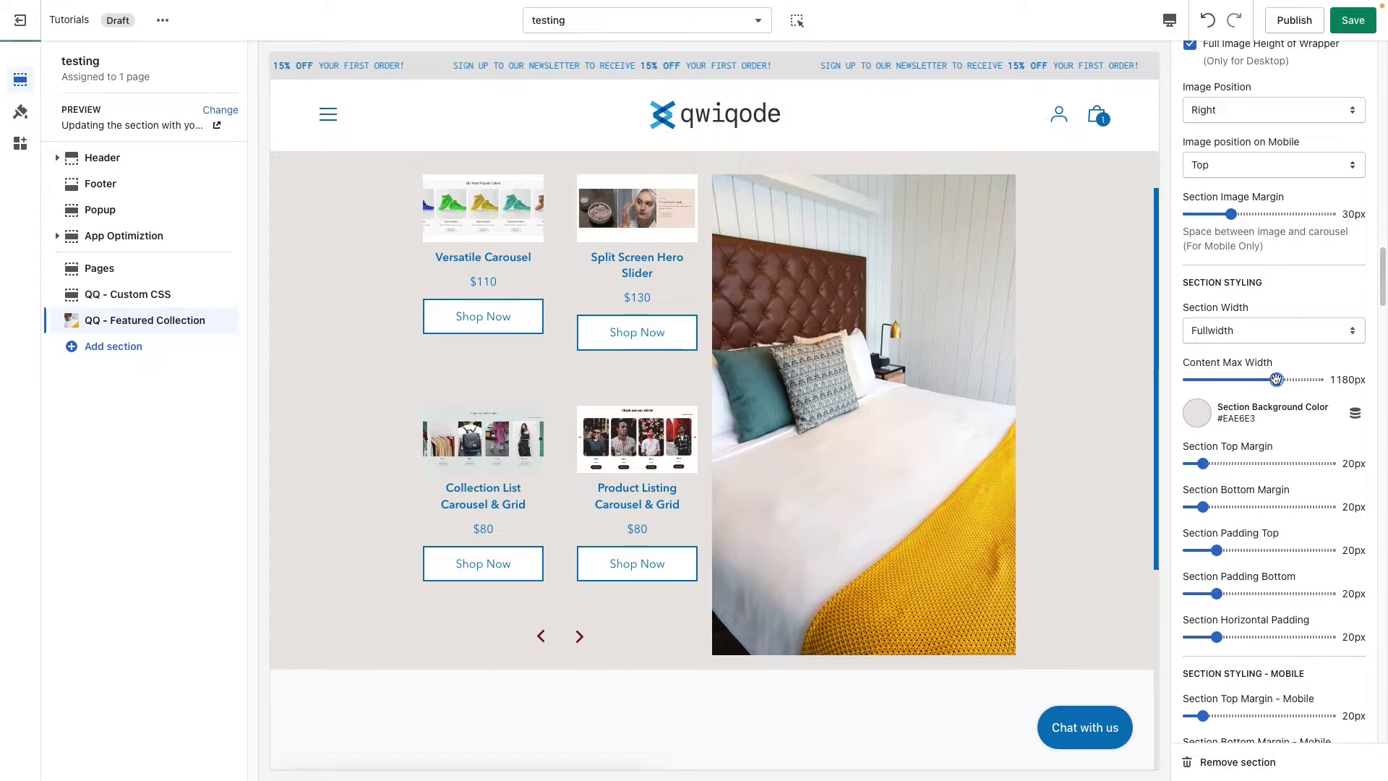
Set the Section Top Margin to 85px and the Section Bottom Margin to 60px
{"action": "scroll", "coordinate": [1210, 312], "scroll_direction": "down", "scroll_amount": 2}
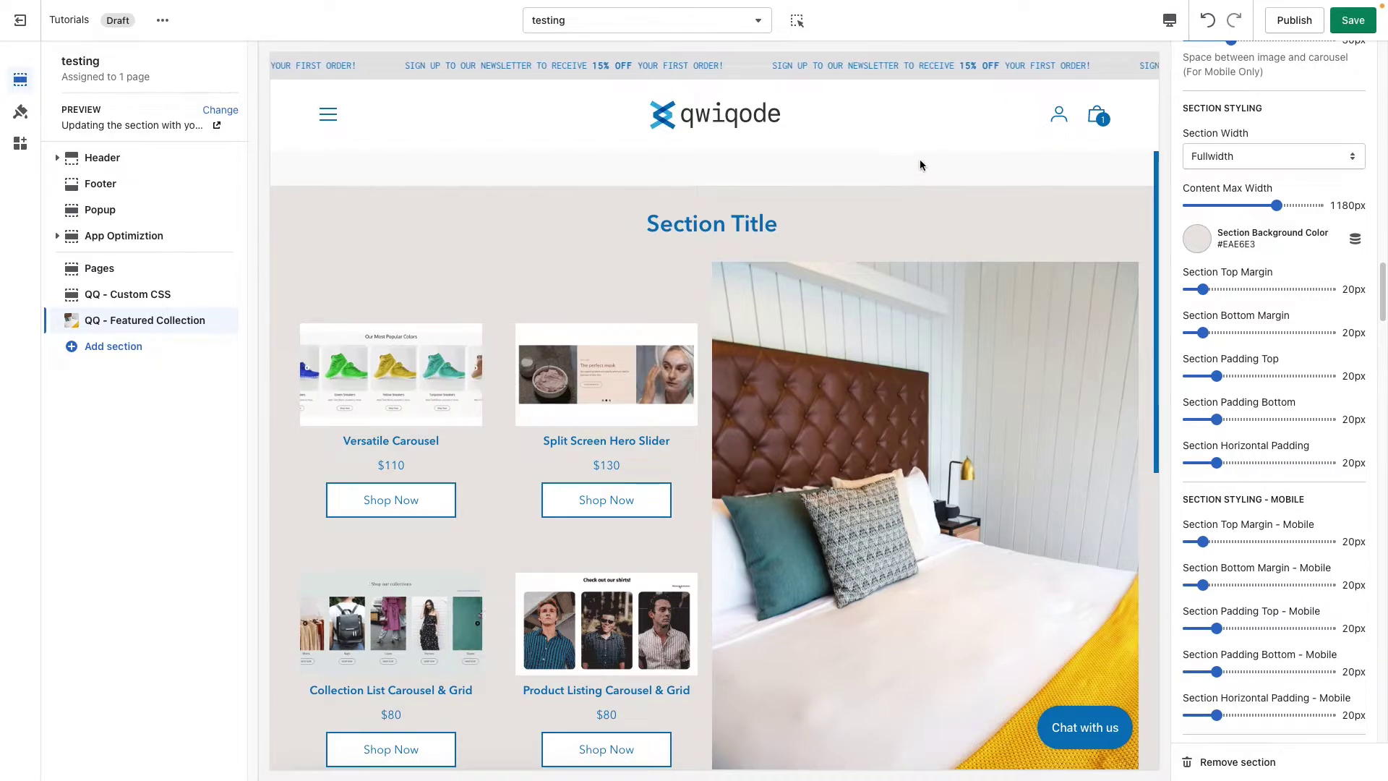
{"action": "scroll", "coordinate": [978, 536], "scroll_direction": "down", "scroll_amount": 3}
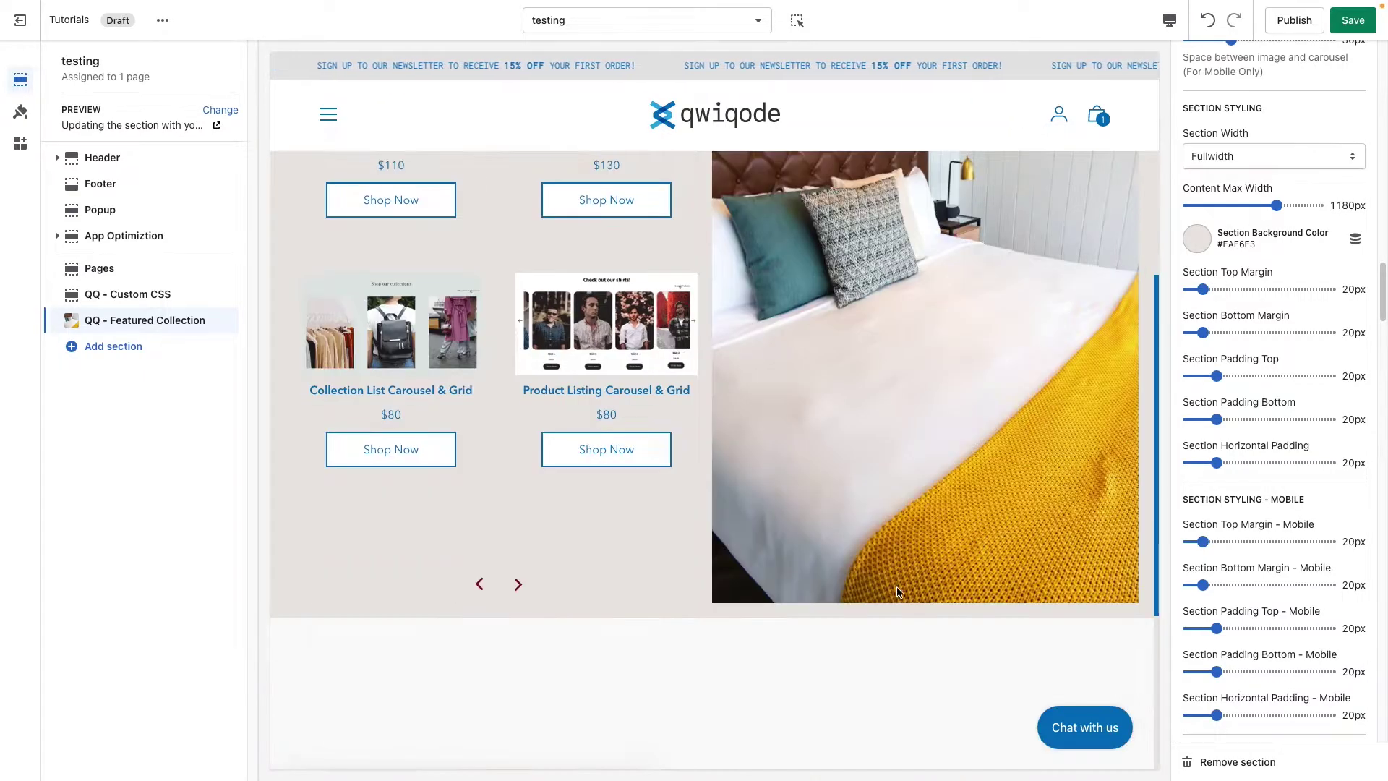
{"action": "scroll", "coordinate": [1168, 432], "scroll_direction": "up", "scroll_amount": 2}
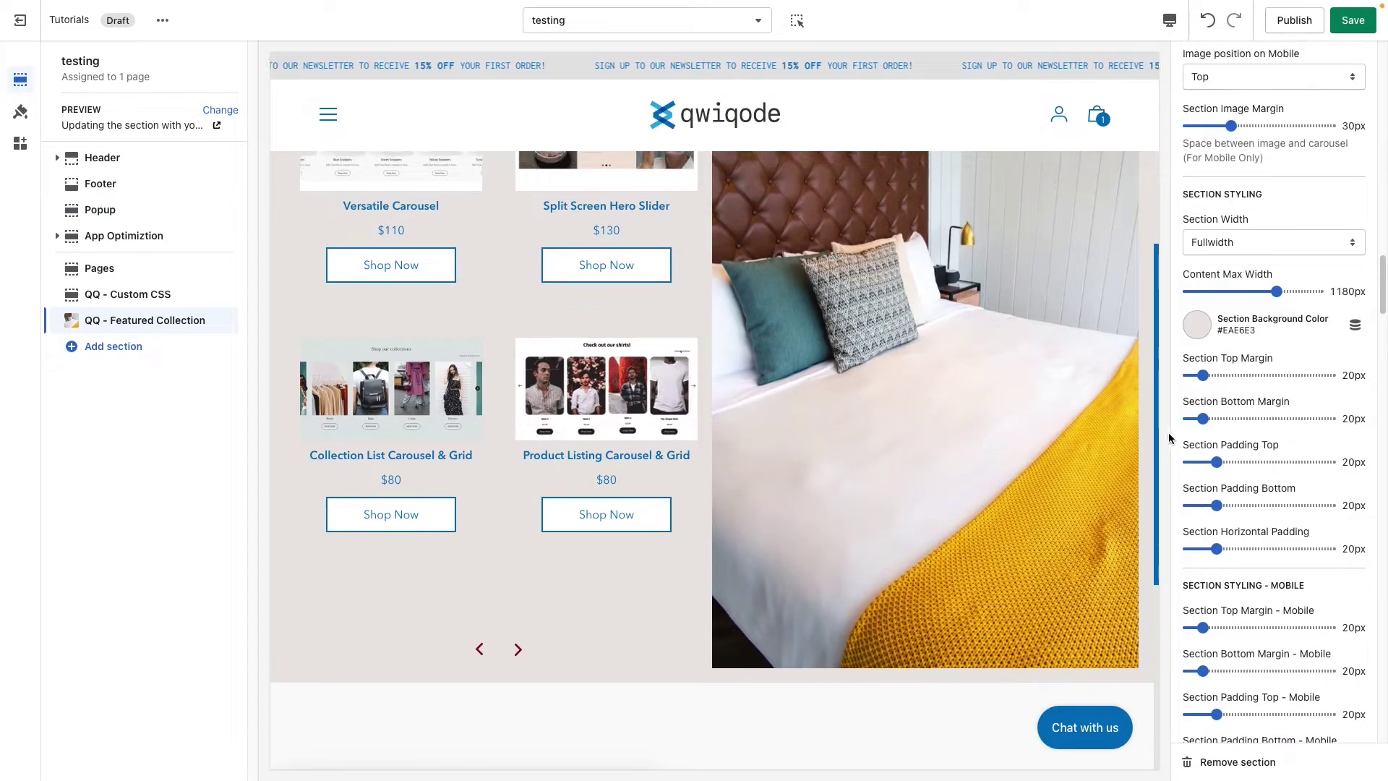
{"action": "scroll", "coordinate": [992, 426], "scroll_direction": "up", "scroll_amount": 5}
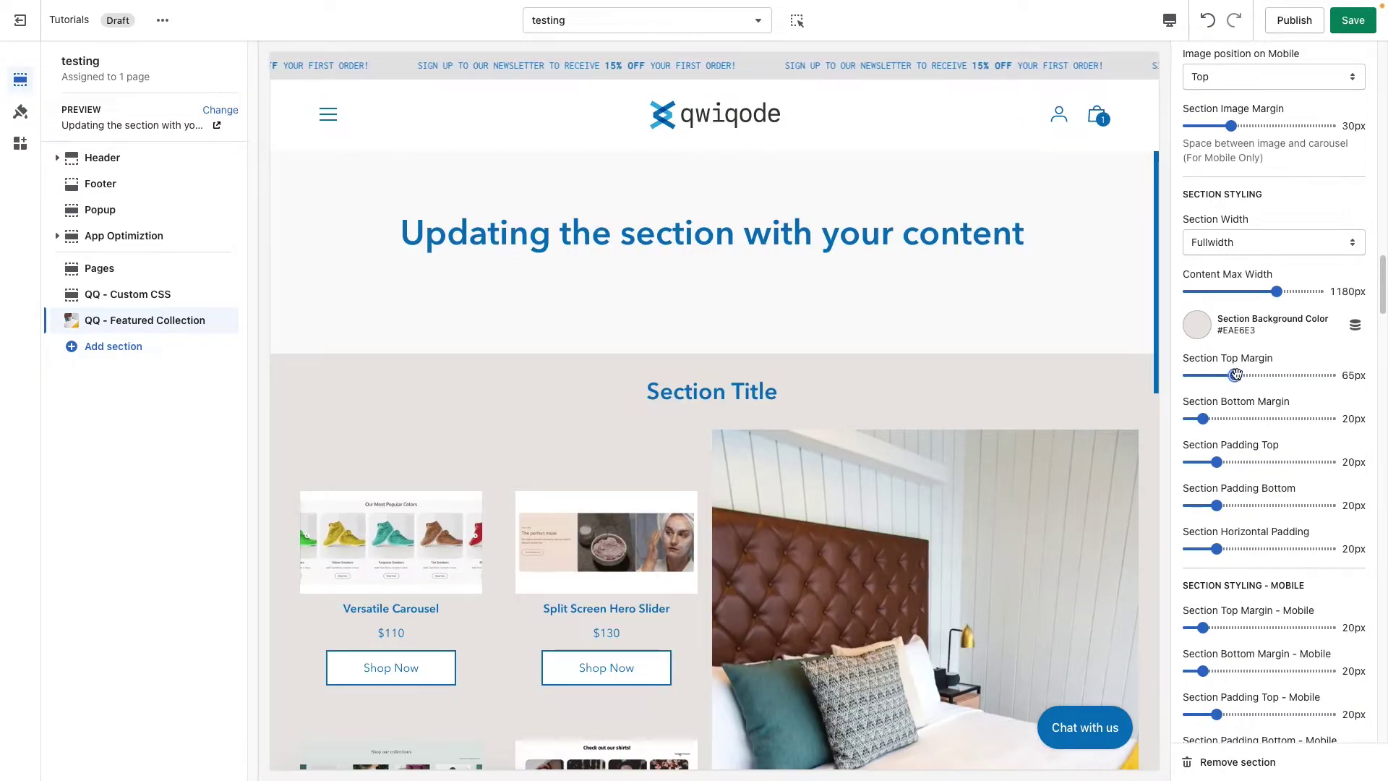
{"action": "left_click_drag", "start_coordinate": [1236, 374], "coordinate": [1247, 375]}
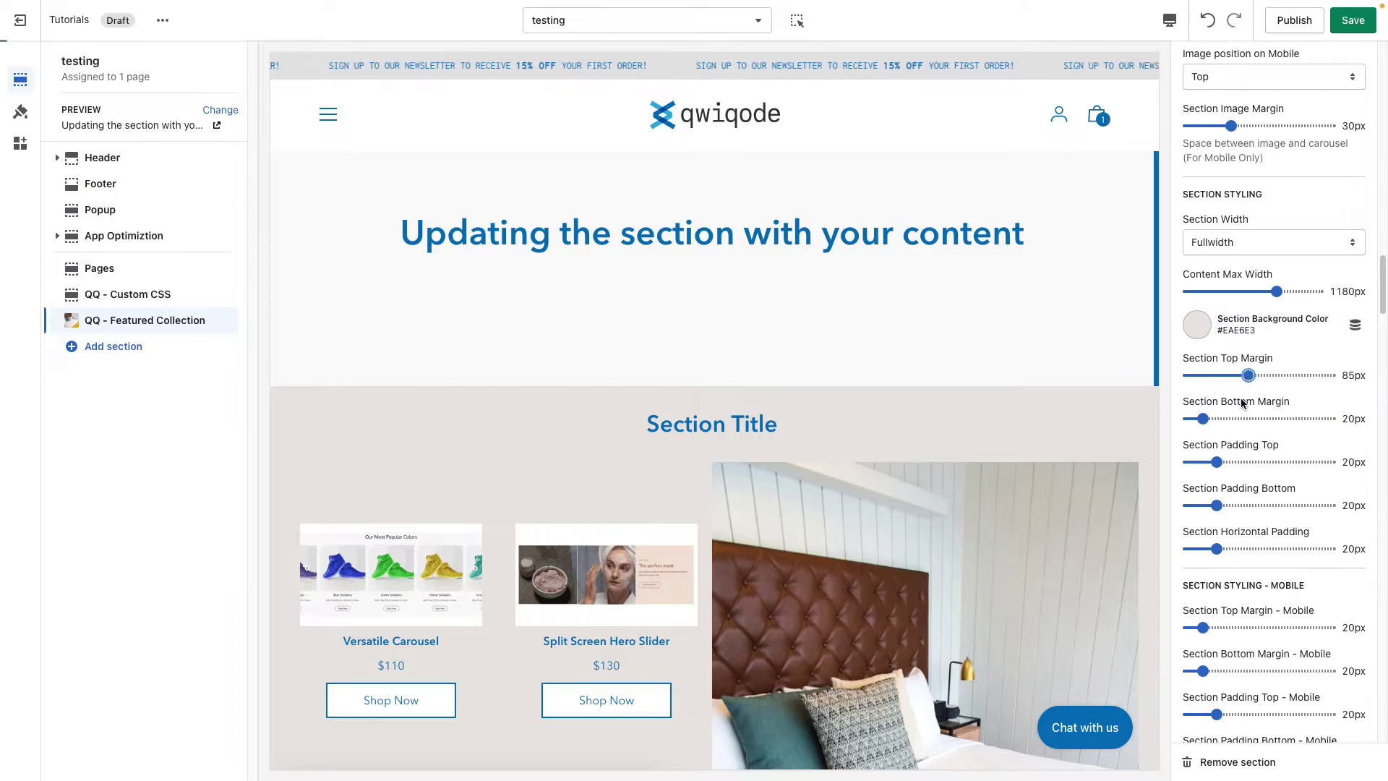
{"action": "scroll", "coordinate": [954, 537], "scroll_direction": "down", "scroll_amount": 9}
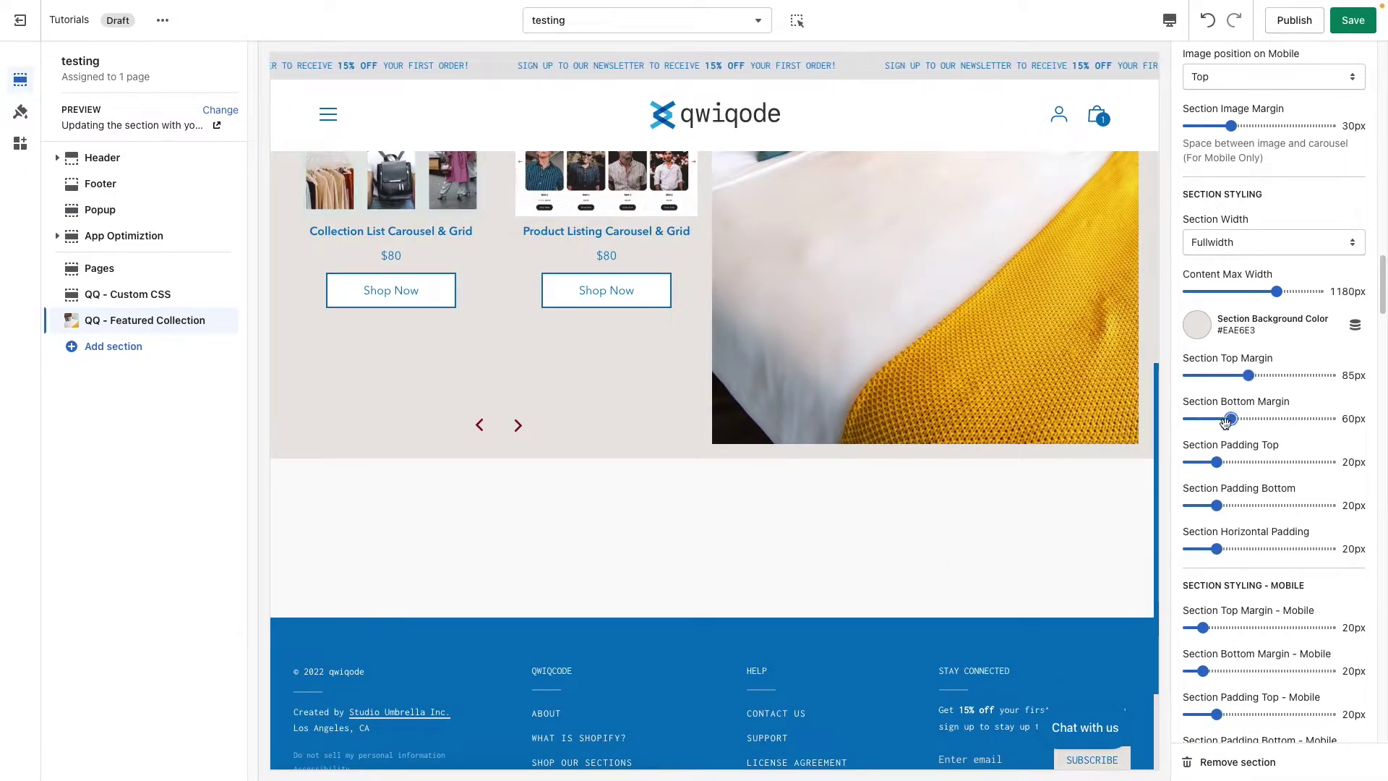
Set the Section Padding Top to 50px and the Section Padding Bottom to 60px
{"action": "scroll", "coordinate": [936, 552], "scroll_direction": "up", "scroll_amount": 3}
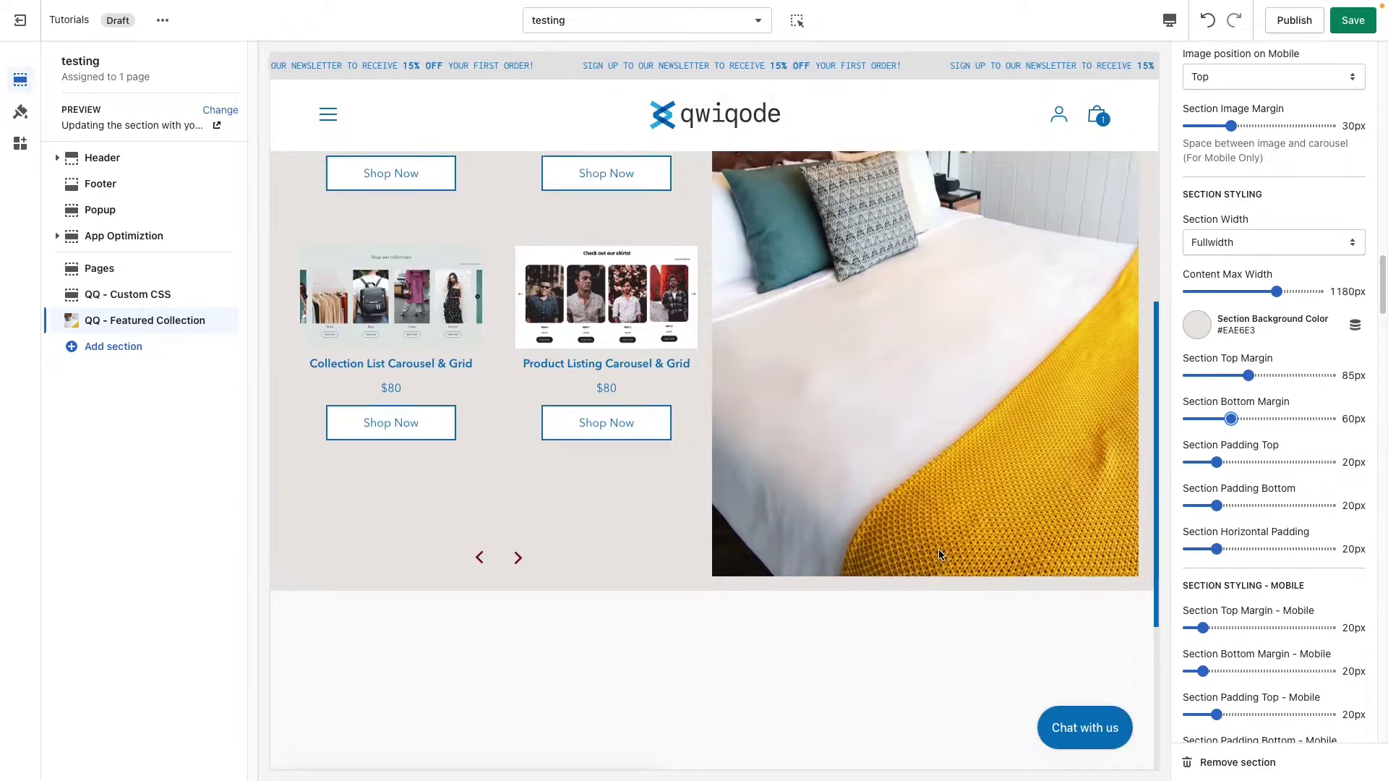
{"action": "scroll", "coordinate": [938, 549], "scroll_direction": "up", "scroll_amount": 2}
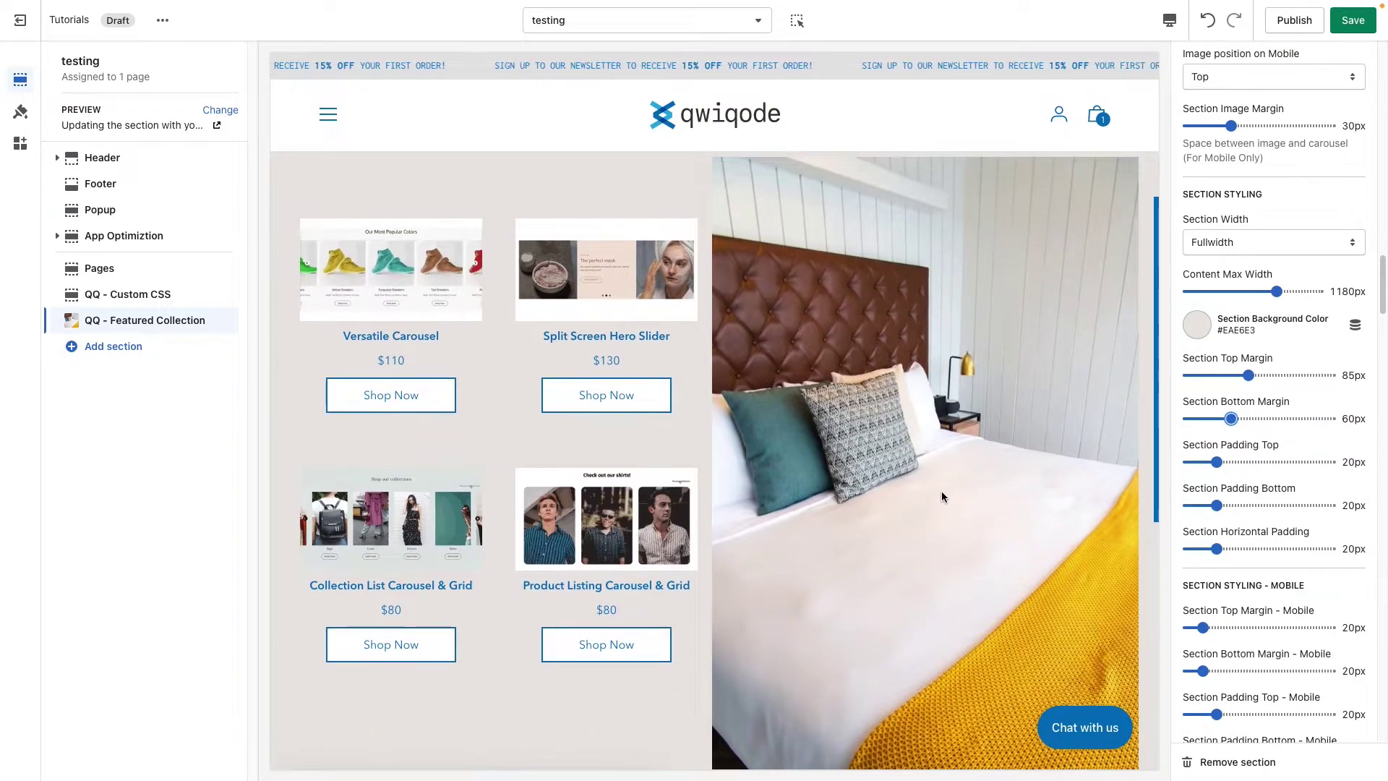
{"action": "scroll", "coordinate": [934, 449], "scroll_direction": "up", "scroll_amount": 1}
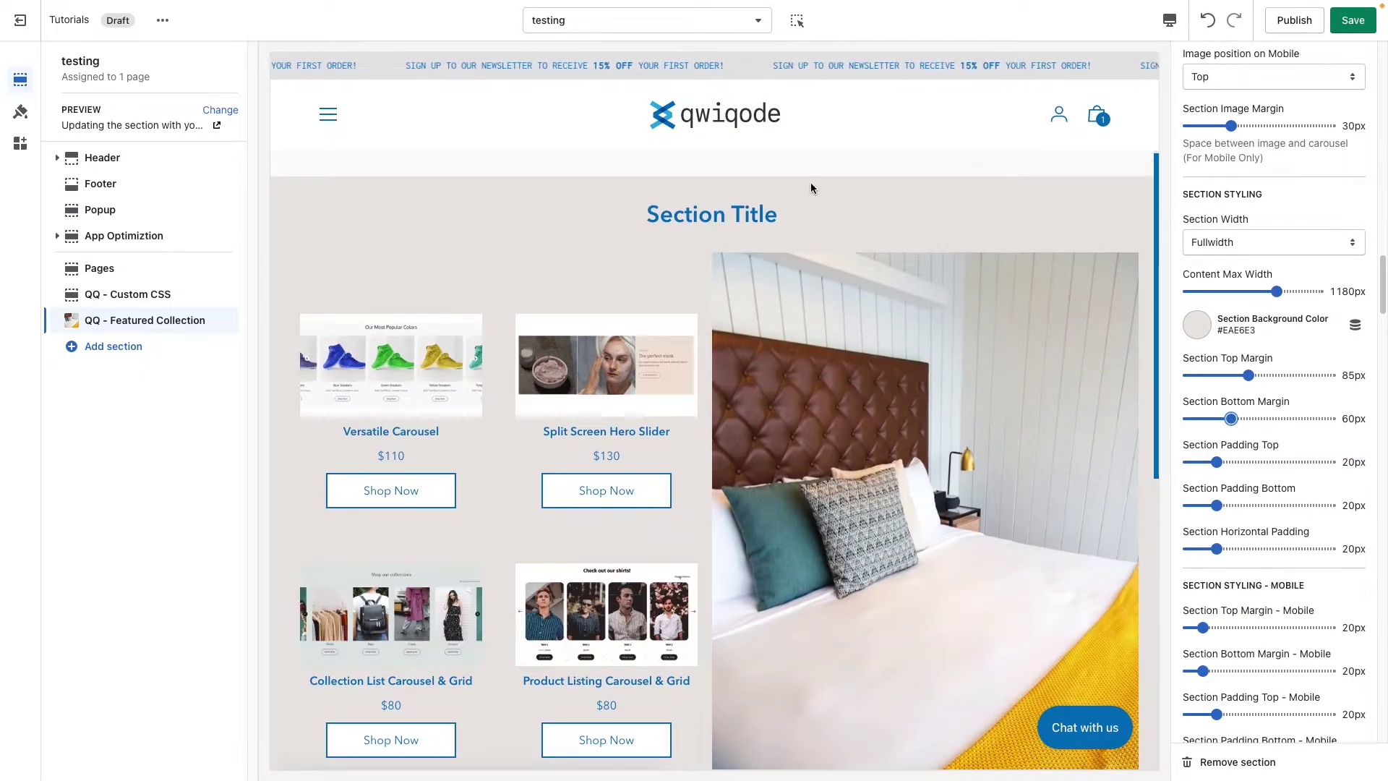
{"action": "left_click", "coordinate": [1246, 462]}
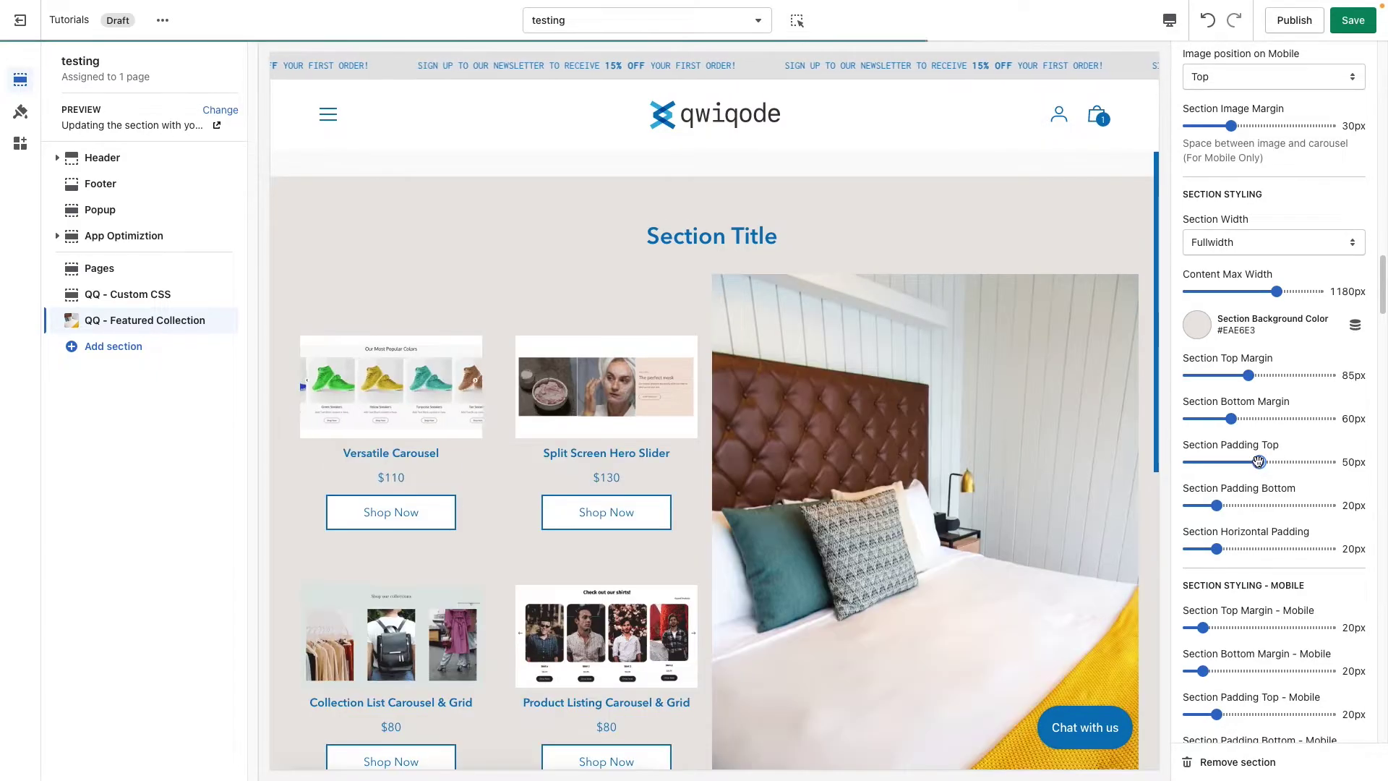
{"action": "scroll", "coordinate": [1028, 545], "scroll_direction": "down", "scroll_amount": 4}
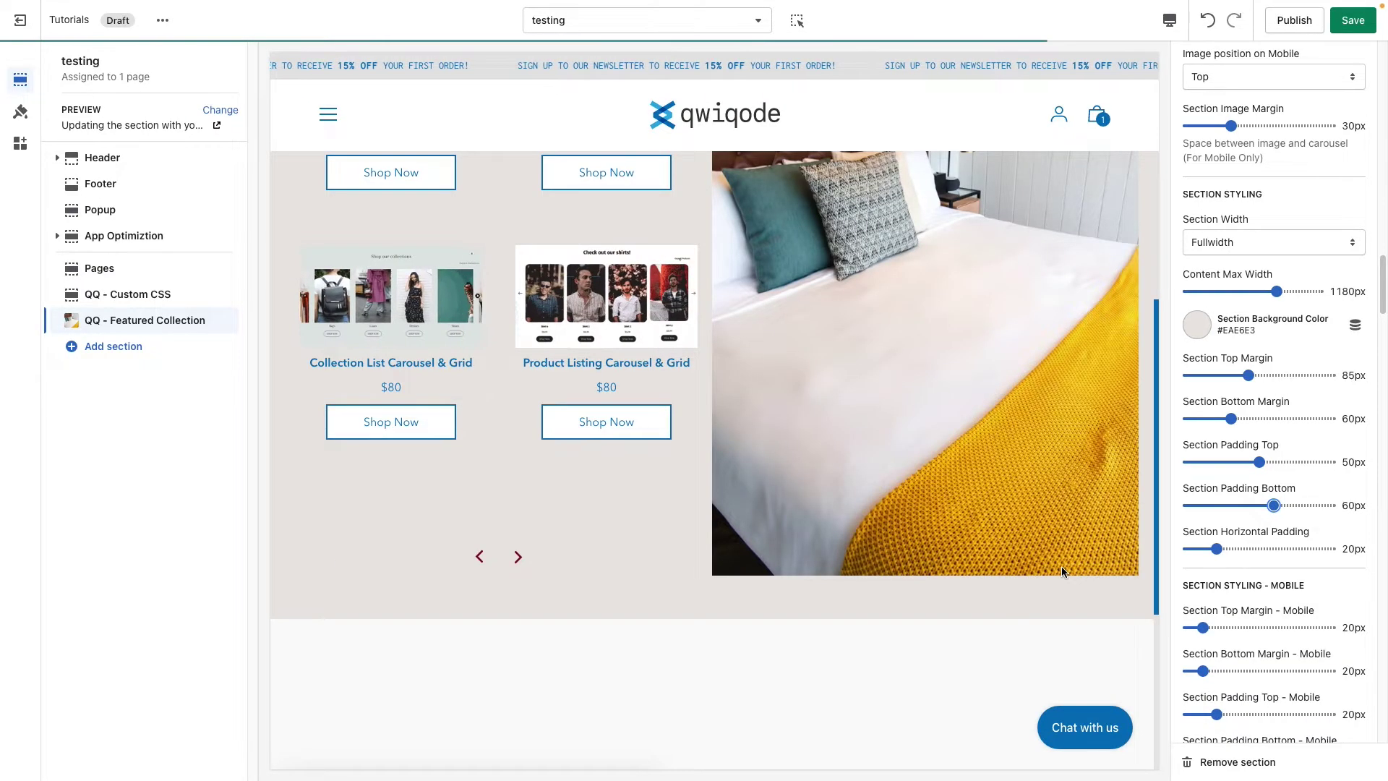
Set the desktop Section Horizontal Padding to 45px
{"action": "scroll", "coordinate": [1061, 566], "scroll_direction": "up", "scroll_amount": 2}
{"action": "scroll", "coordinate": [1090, 565], "scroll_direction": "up", "scroll_amount": 2}
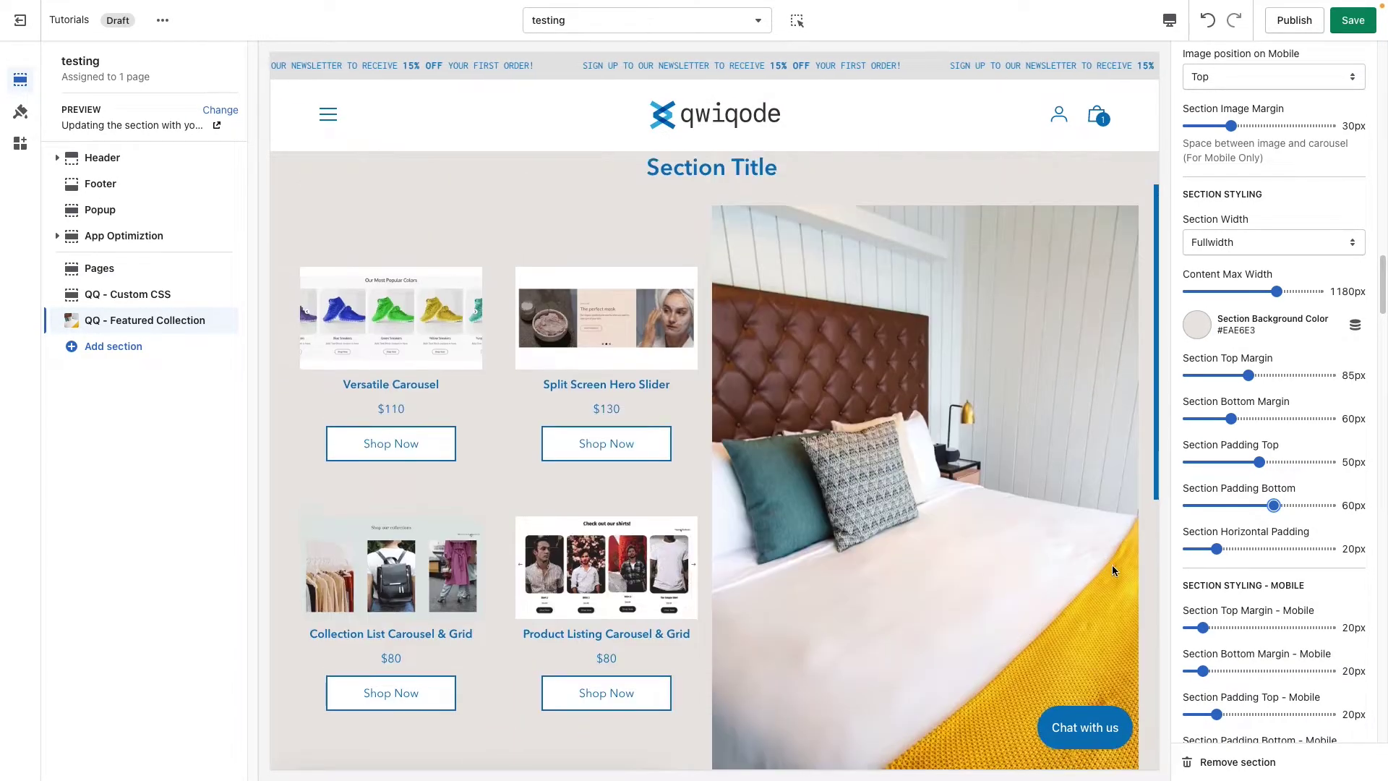
{"action": "left_click", "coordinate": [1255, 549]}
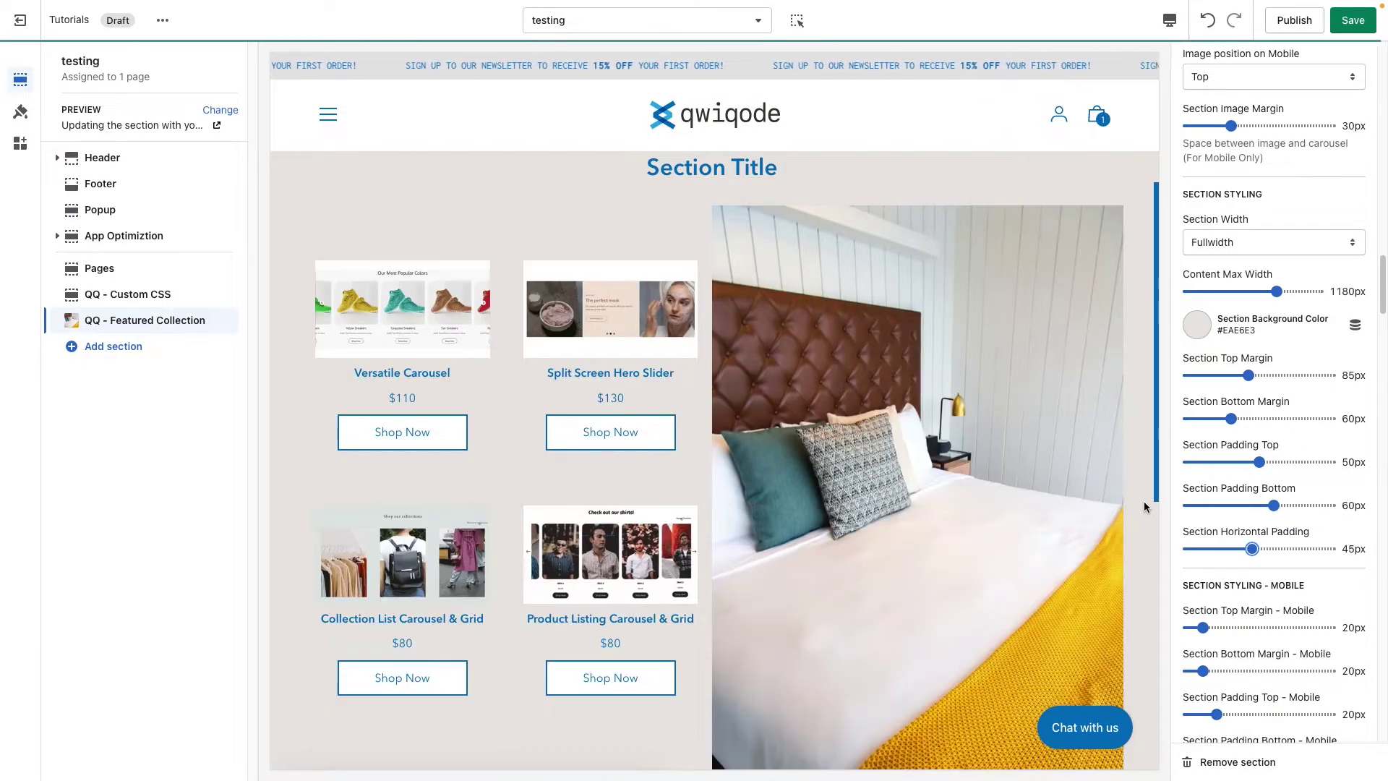
Try the Left and Right options for Section Title Alignment, and return the setting to Center
{"action": "scroll", "coordinate": [1232, 605], "scroll_direction": "down", "scroll_amount": 2}
{"action": "scroll", "coordinate": [1233, 606], "scroll_direction": "down", "scroll_amount": 1}
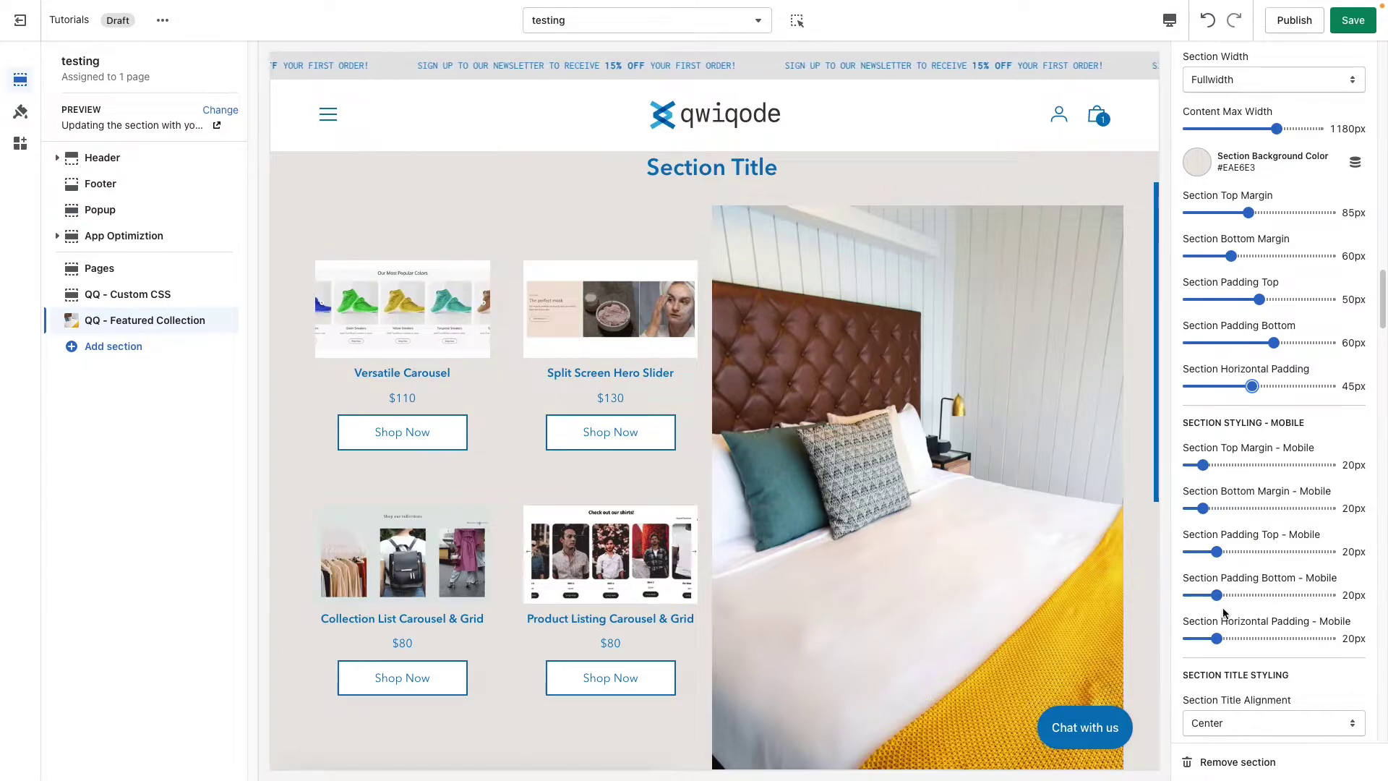
{"action": "scroll", "coordinate": [1274, 607], "scroll_direction": "down", "scroll_amount": 2}
{"action": "scroll", "coordinate": [1271, 618], "scroll_direction": "down", "scroll_amount": 3}
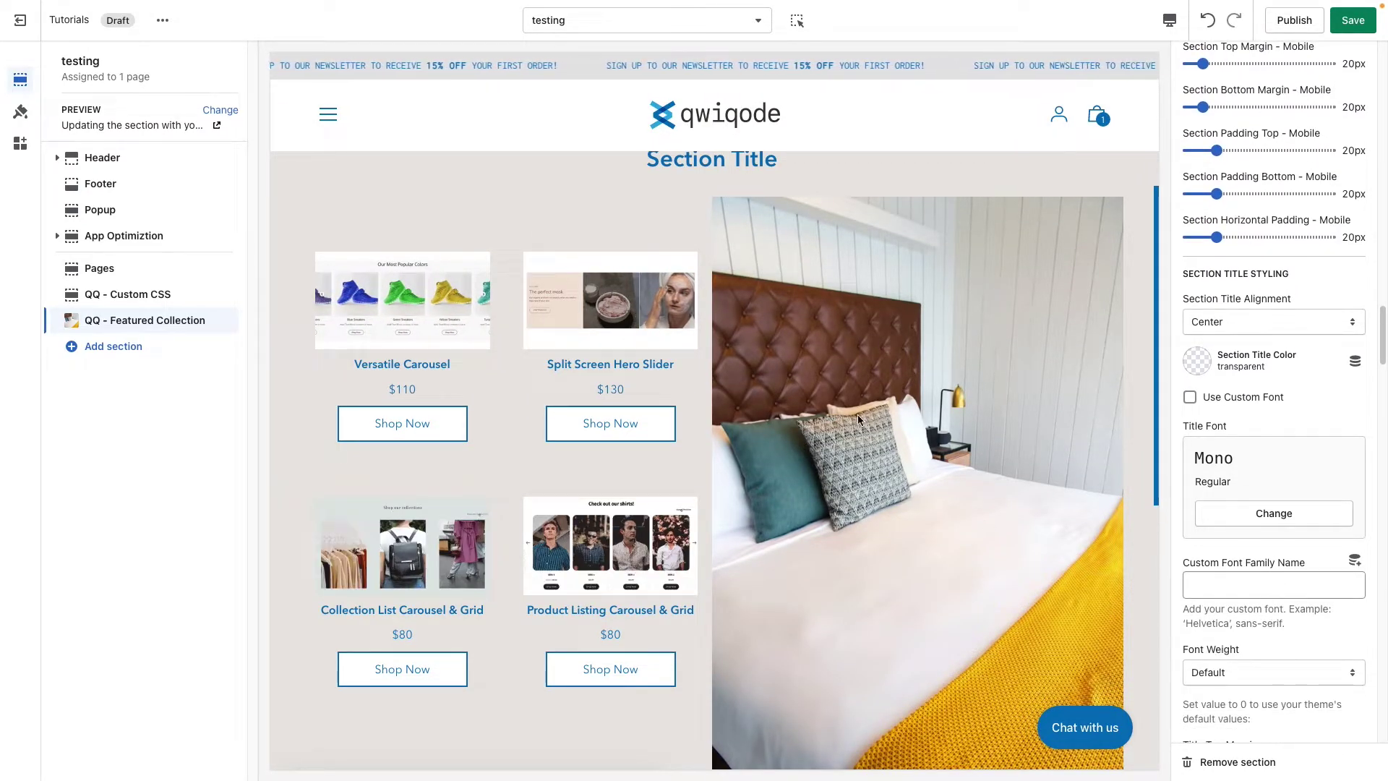
{"action": "scroll", "coordinate": [817, 361], "scroll_direction": "up", "scroll_amount": 2}
{"action": "left_click_drag", "start_coordinate": [771, 253], "coordinate": [643, 260]}
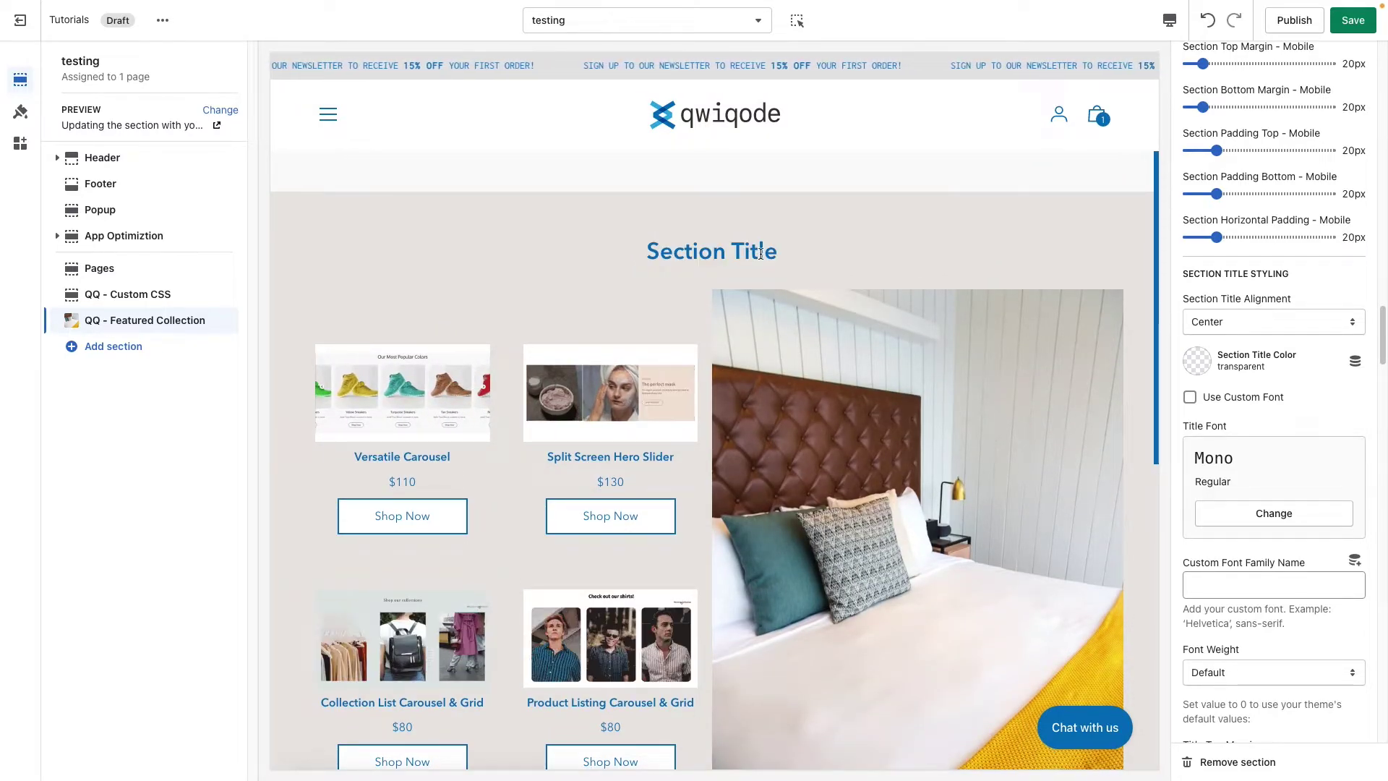
{"action": "left_click_drag", "start_coordinate": [755, 252], "coordinate": [645, 254]}
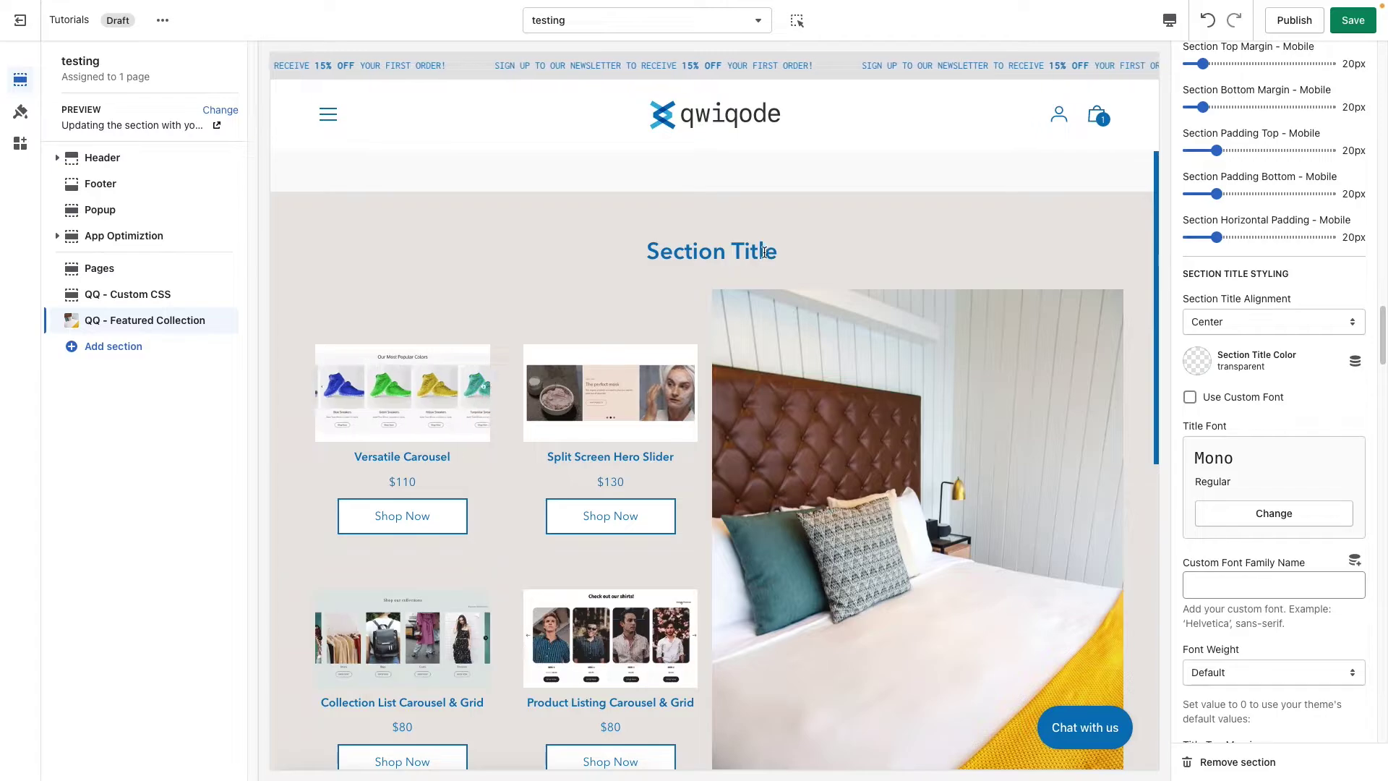
{"action": "left_click", "coordinate": [1262, 318]}
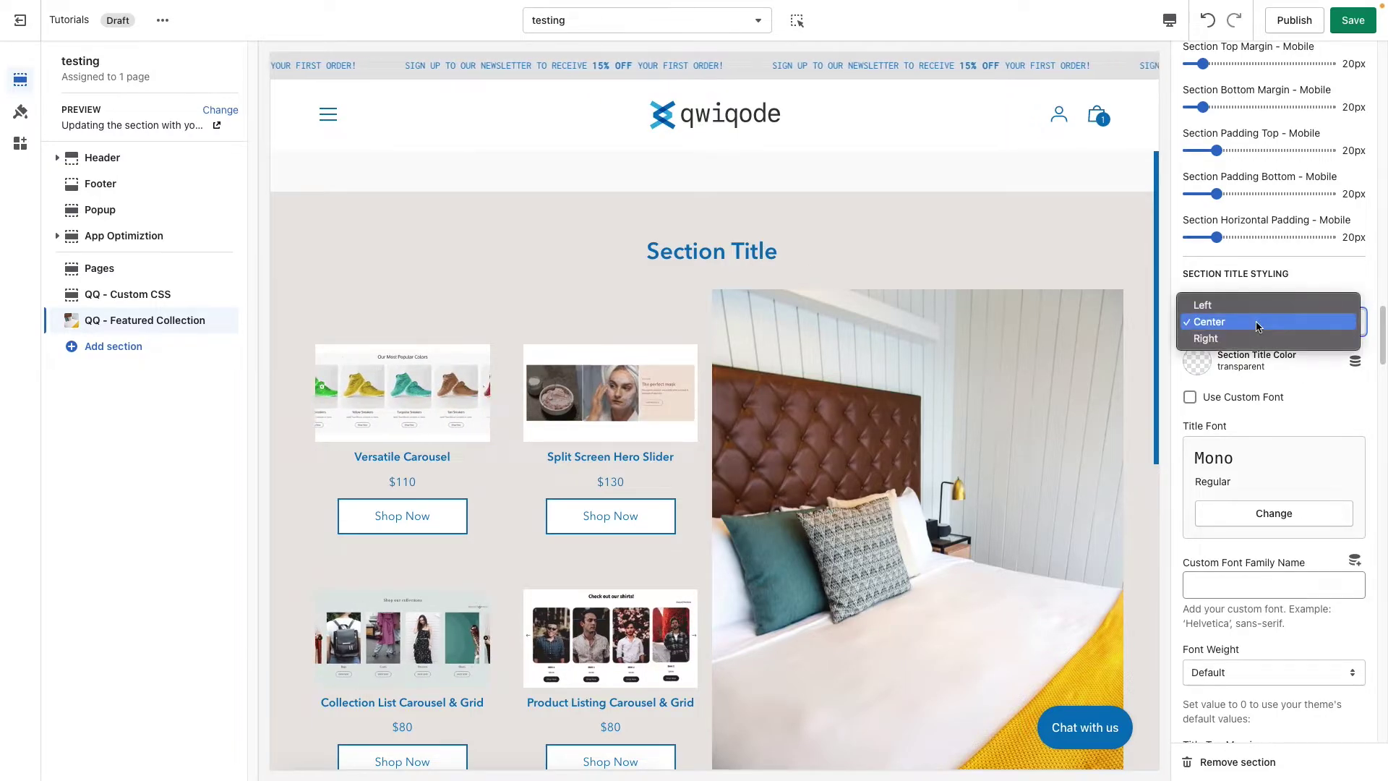
{"action": "key", "text": "Up"}
{"action": "key", "text": "Return"}
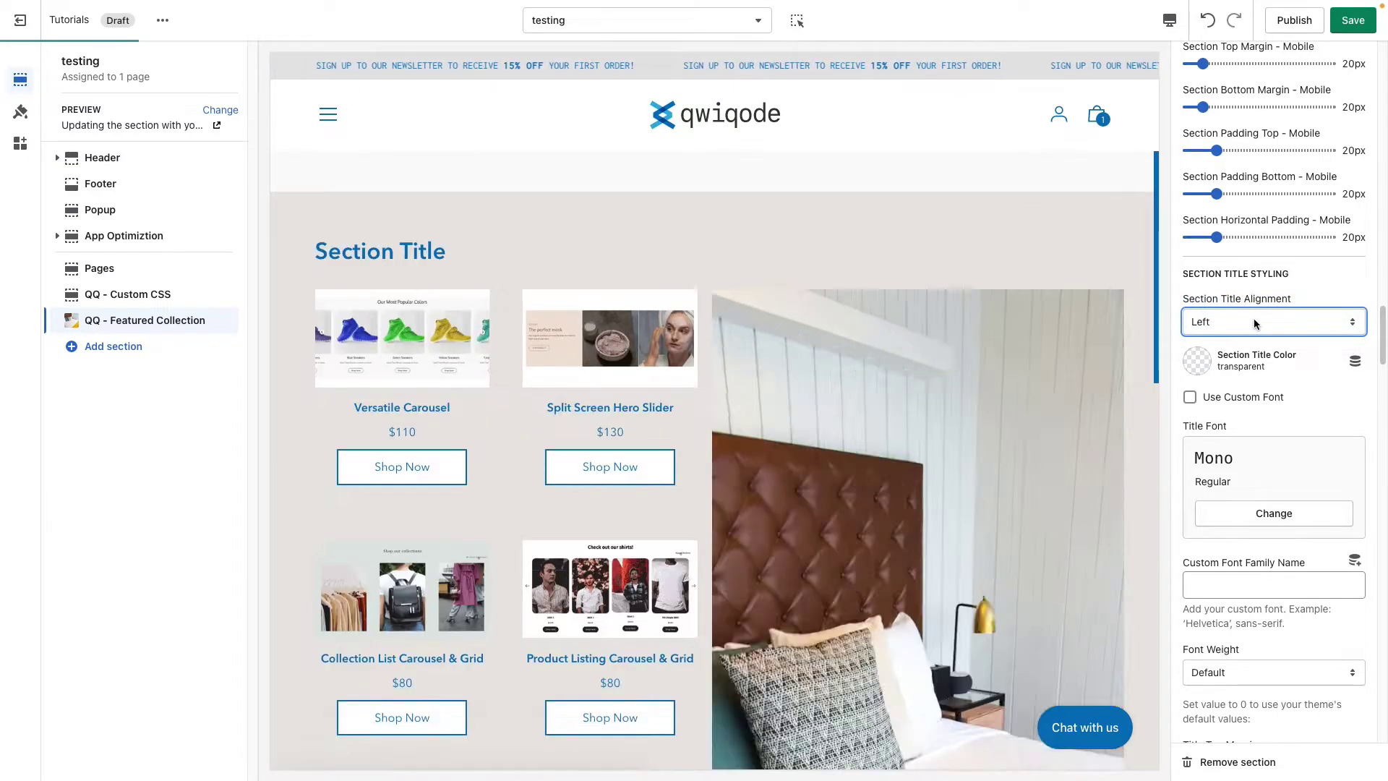
{"action": "left_click", "coordinate": [1254, 324]}
{"action": "left_click", "coordinate": [1246, 355]}
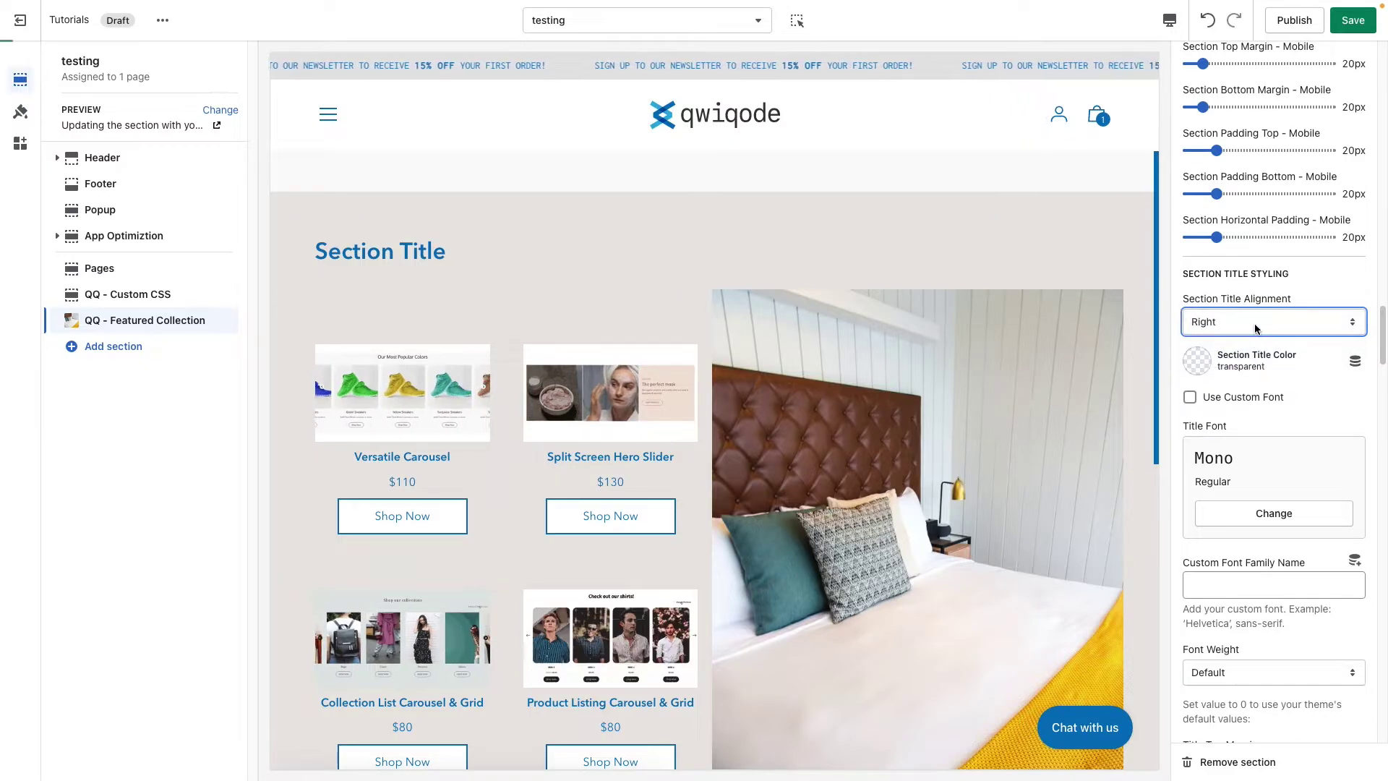
{"action": "left_click", "coordinate": [1255, 320]}
{"action": "left_click", "coordinate": [1254, 319]}
{"action": "left_click", "coordinate": [1254, 305]}
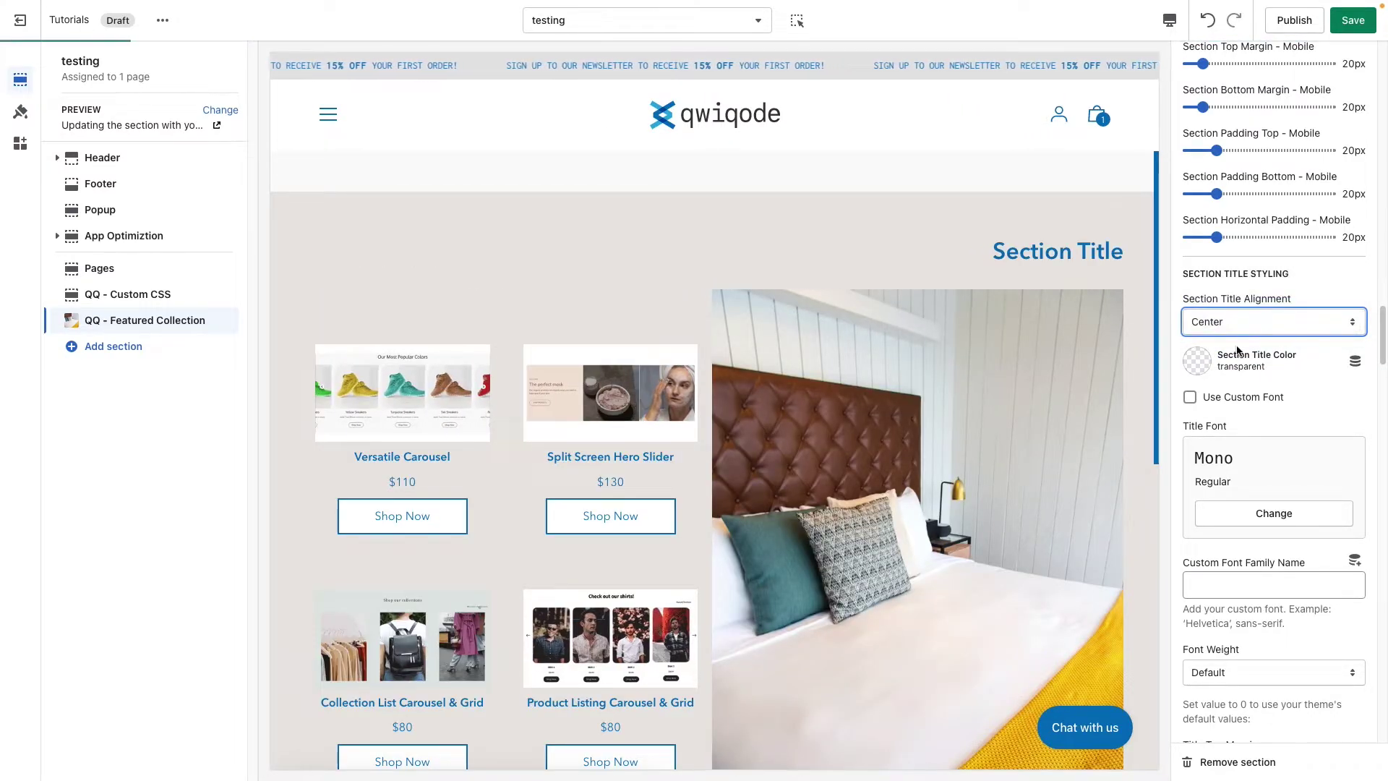
Set the Section Title Color to the currently used dark red, #871120
{"action": "left_click", "coordinate": [1197, 360]}
{"action": "left_click", "coordinate": [1221, 302]}
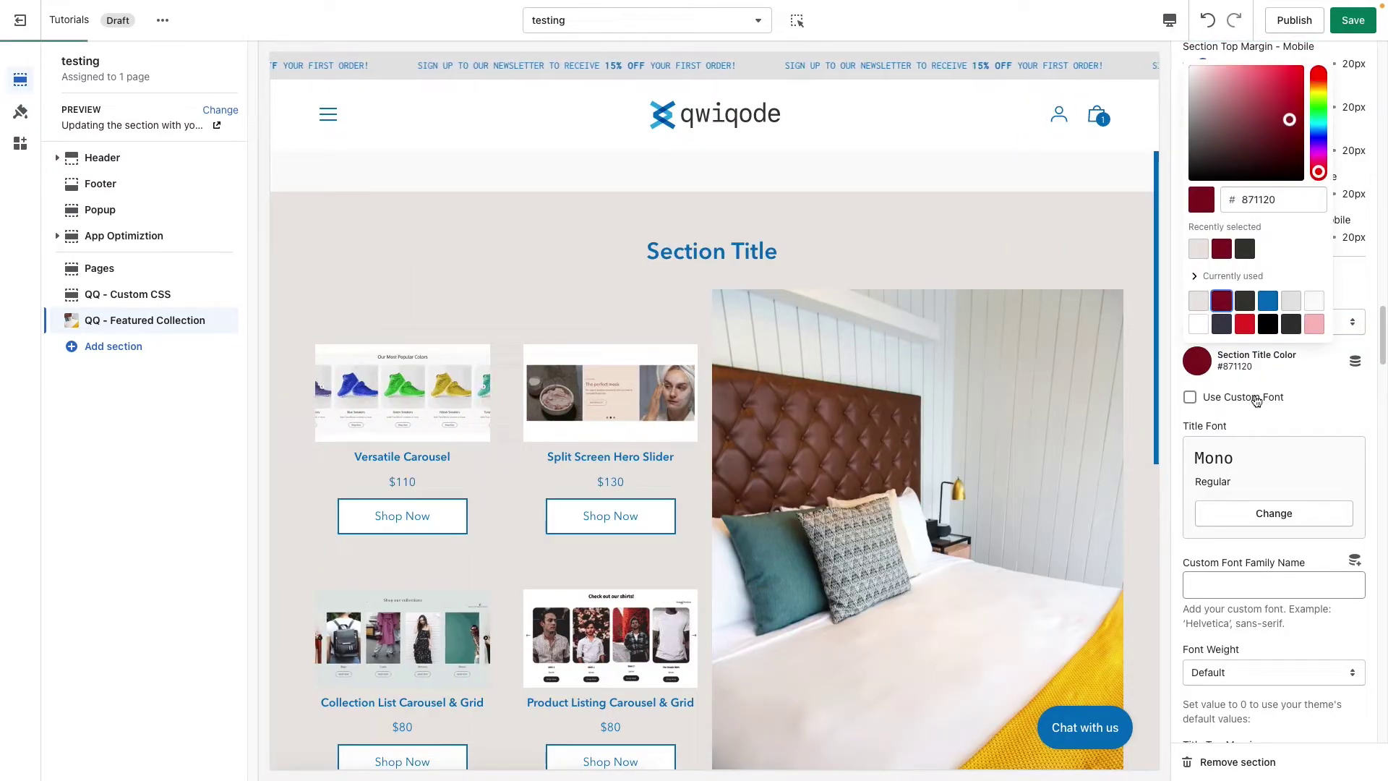
Try a custom font for the section title, browse the available fonts without choosing one, and turn the custom font option back off
{"action": "left_click", "coordinate": [1332, 408]}
{"action": "left_click", "coordinate": [1238, 355]}
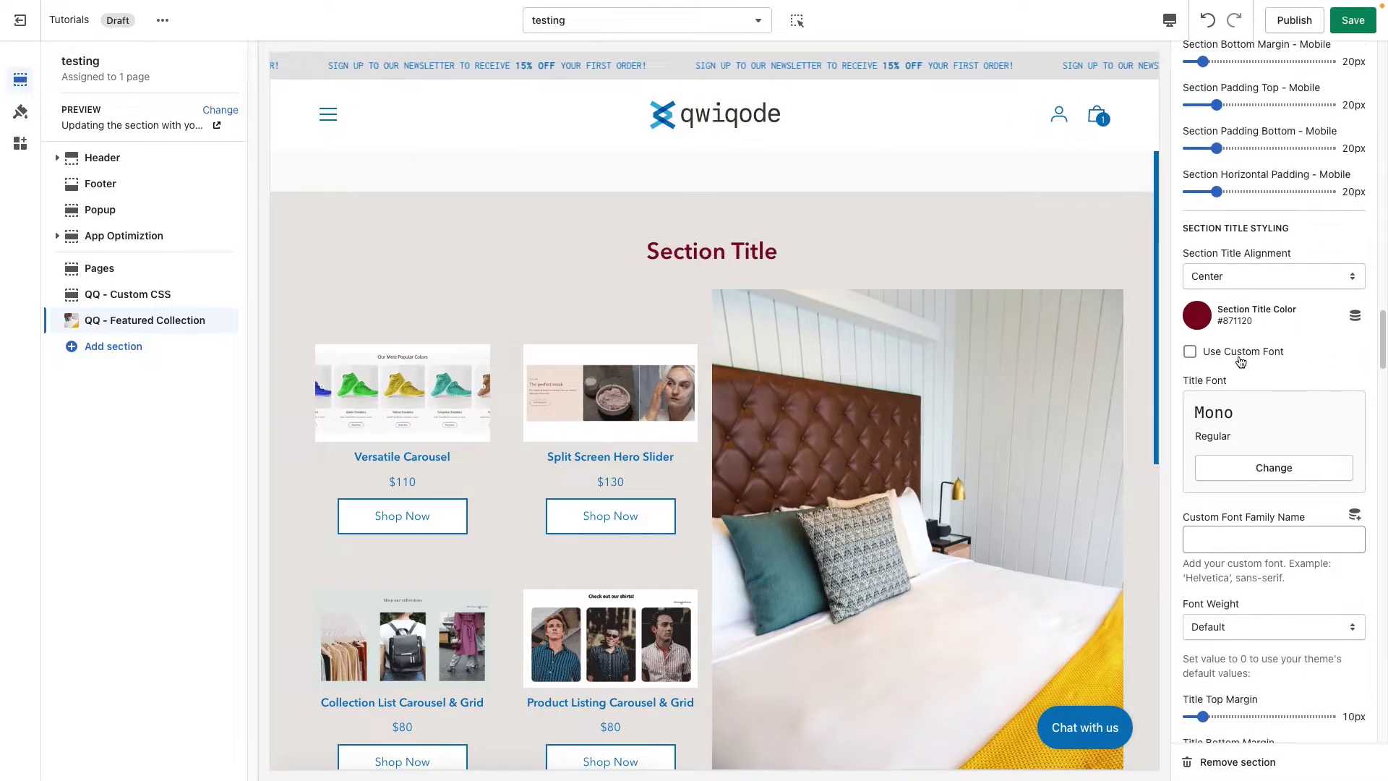
{"action": "left_click", "coordinate": [1273, 468]}
{"action": "scroll", "coordinate": [1276, 535], "scroll_direction": "down", "scroll_amount": 3}
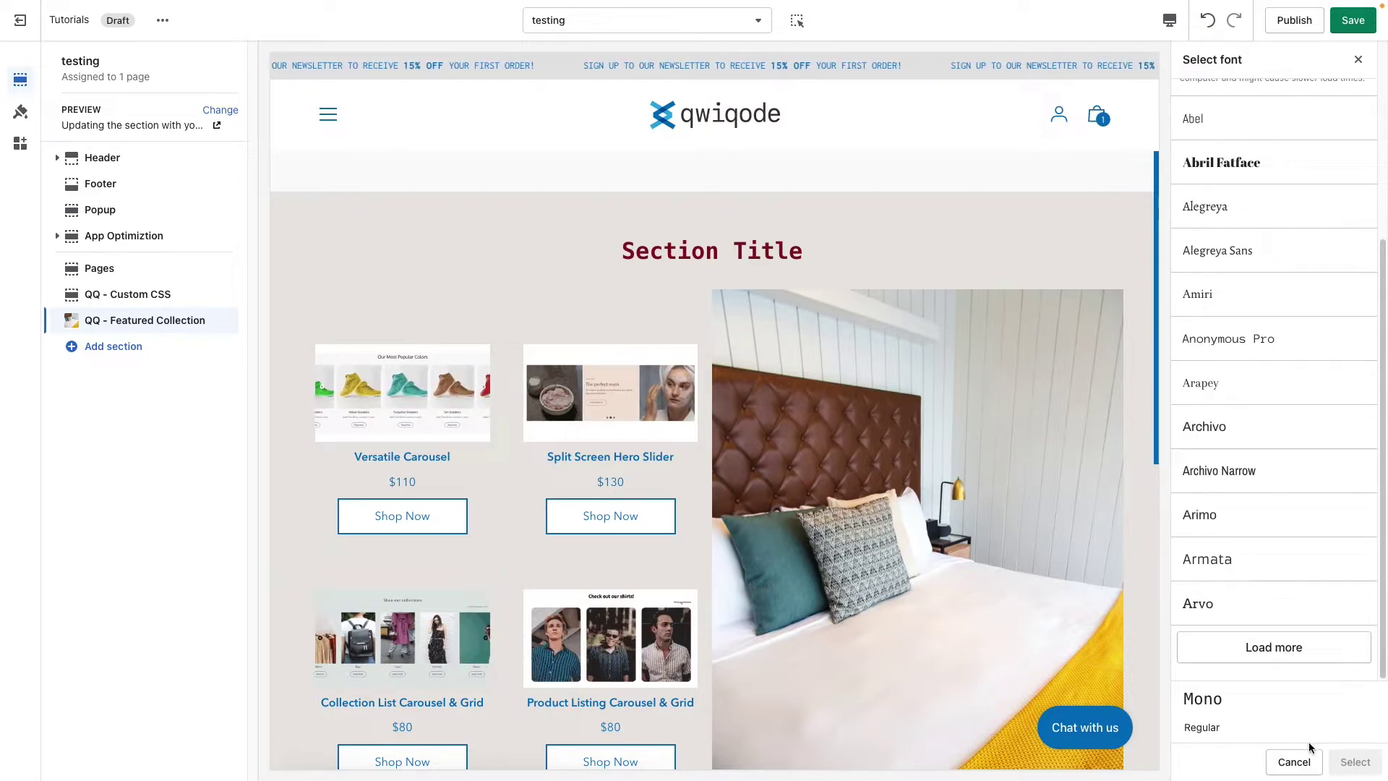
{"action": "left_click", "coordinate": [1294, 762]}
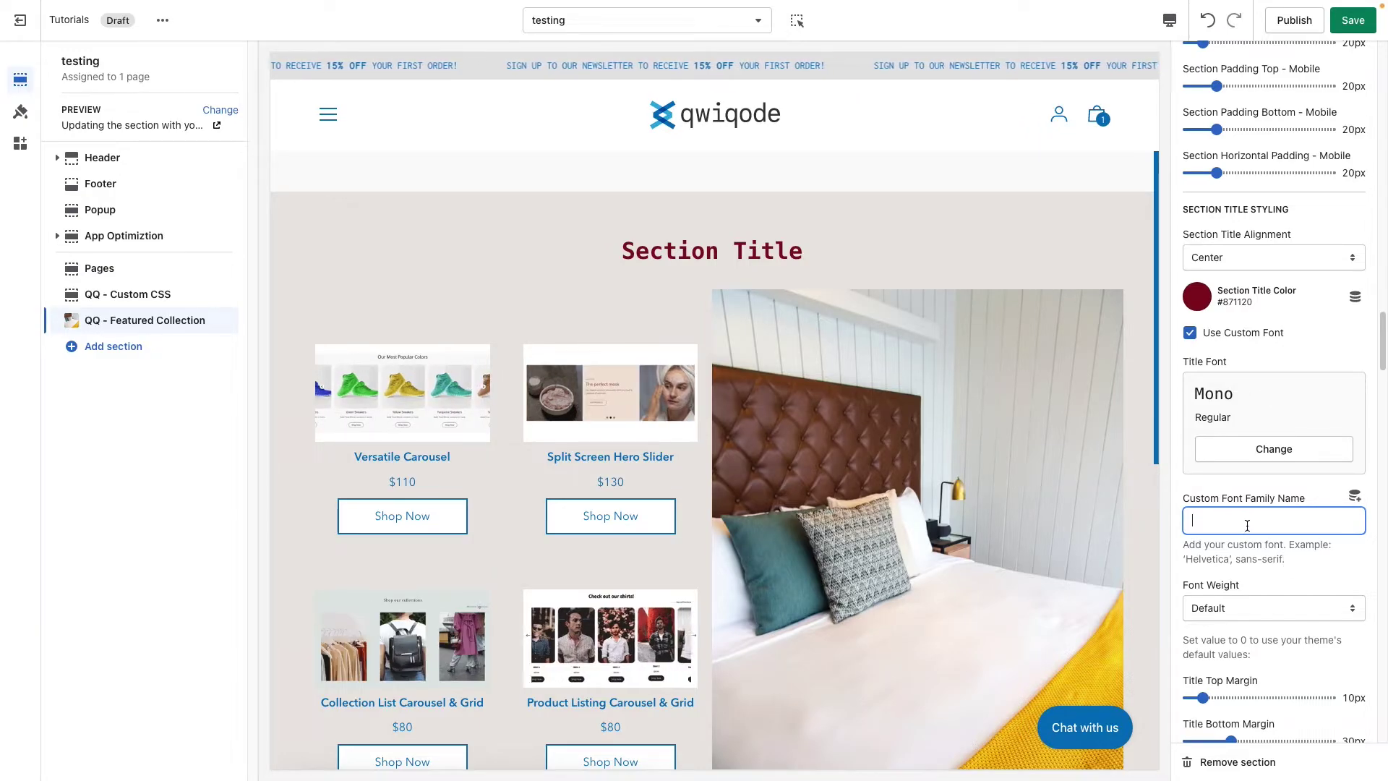
{"action": "left_click", "coordinate": [1190, 333]}
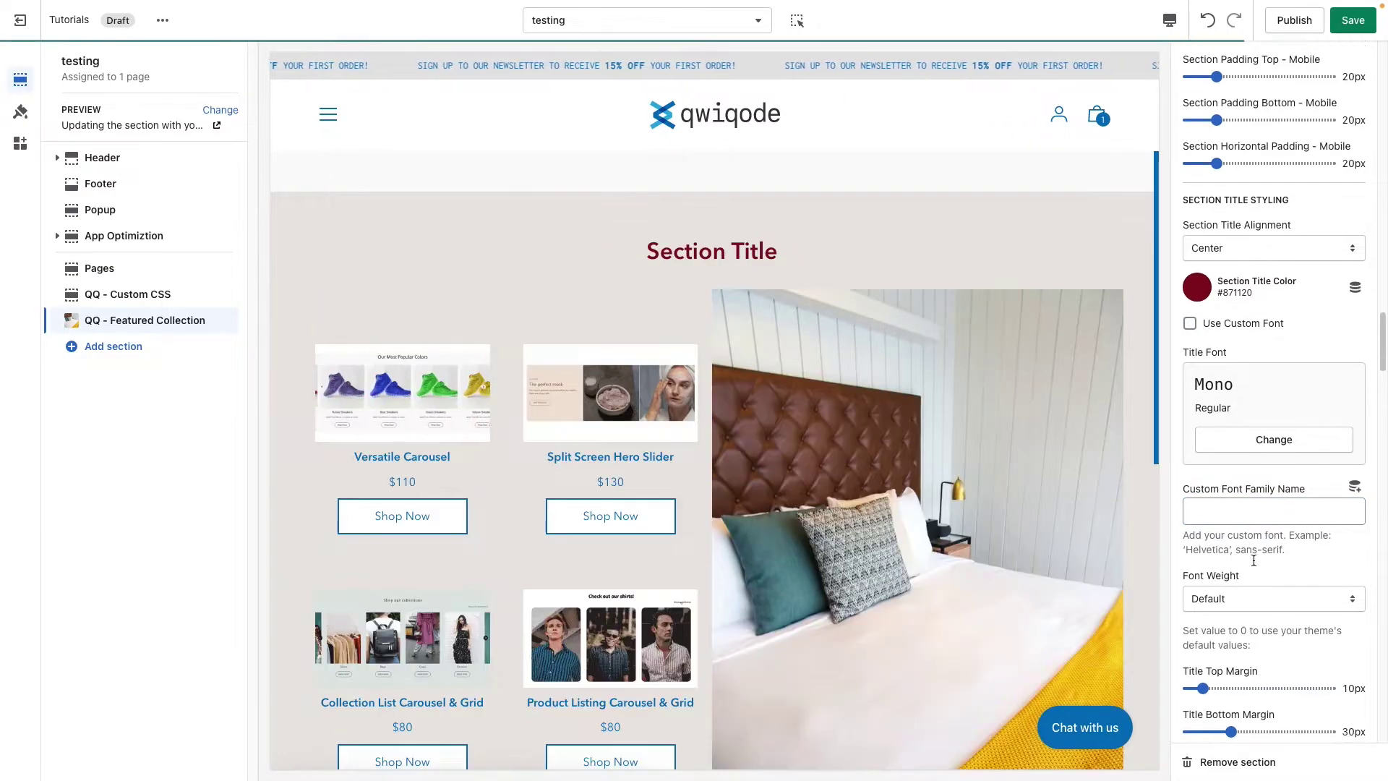
Set the section title's Font Weight to 400 (Regular)
{"action": "scroll", "coordinate": [1254, 564], "scroll_direction": "down", "scroll_amount": 2}
{"action": "scroll", "coordinate": [1254, 564], "scroll_direction": "down", "scroll_amount": 1}
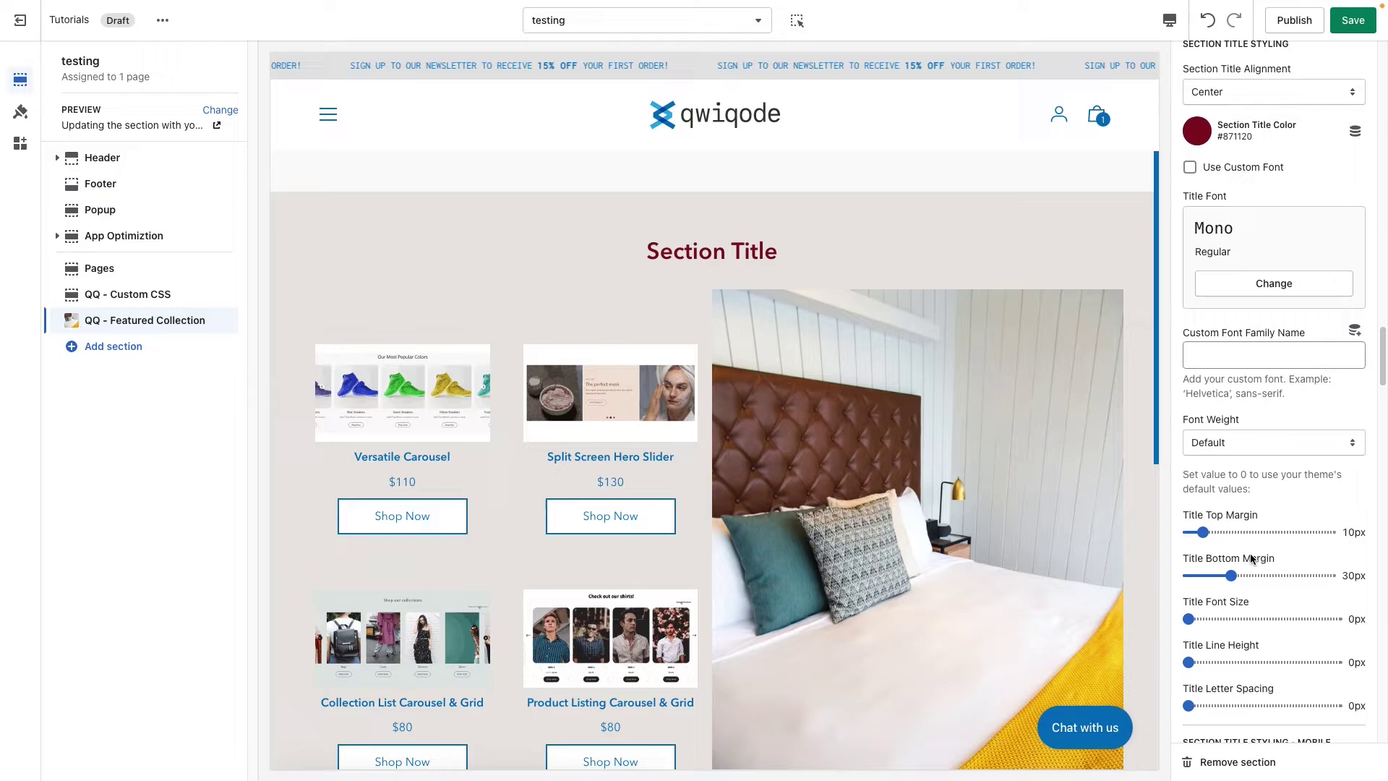
{"action": "left_click", "coordinate": [1258, 443]}
{"action": "left_click", "coordinate": [1255, 510]}
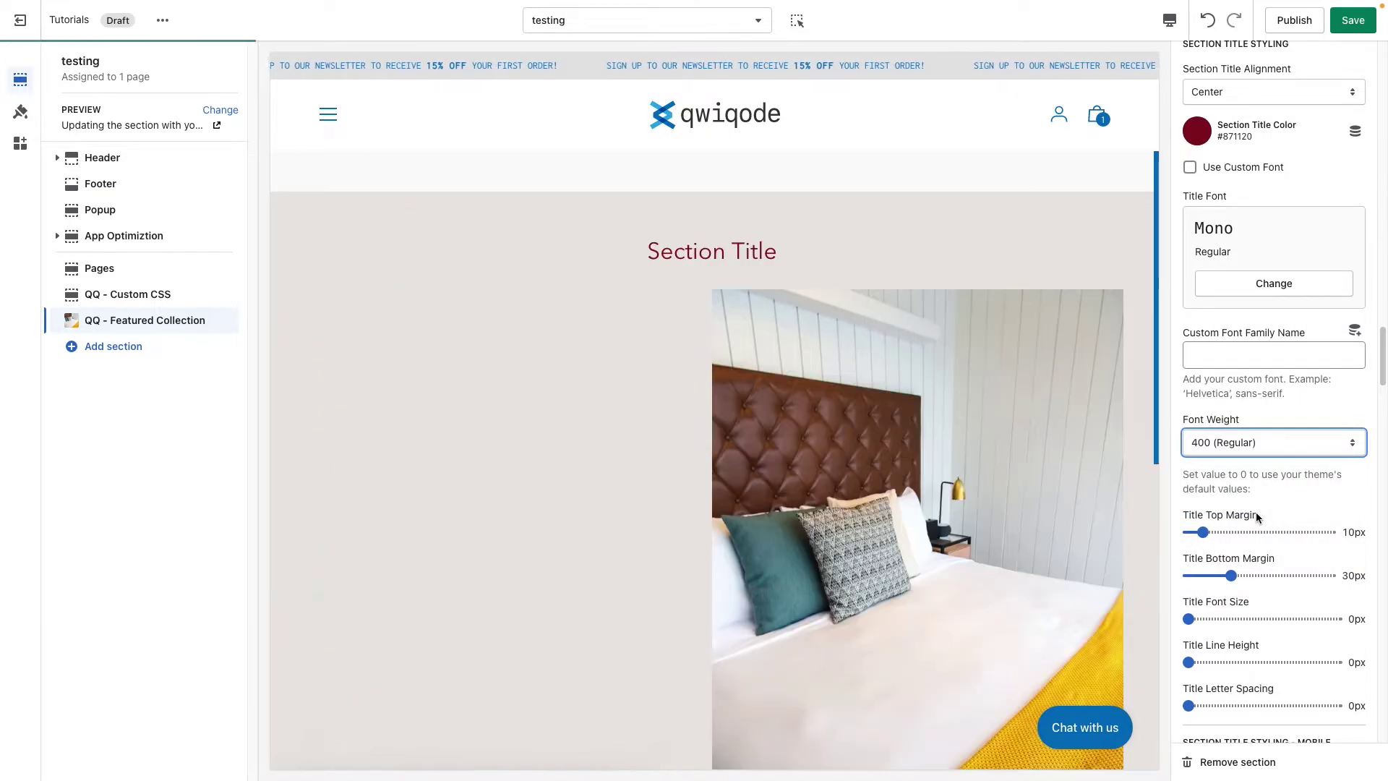
{"action": "left_click", "coordinate": [1245, 442]}
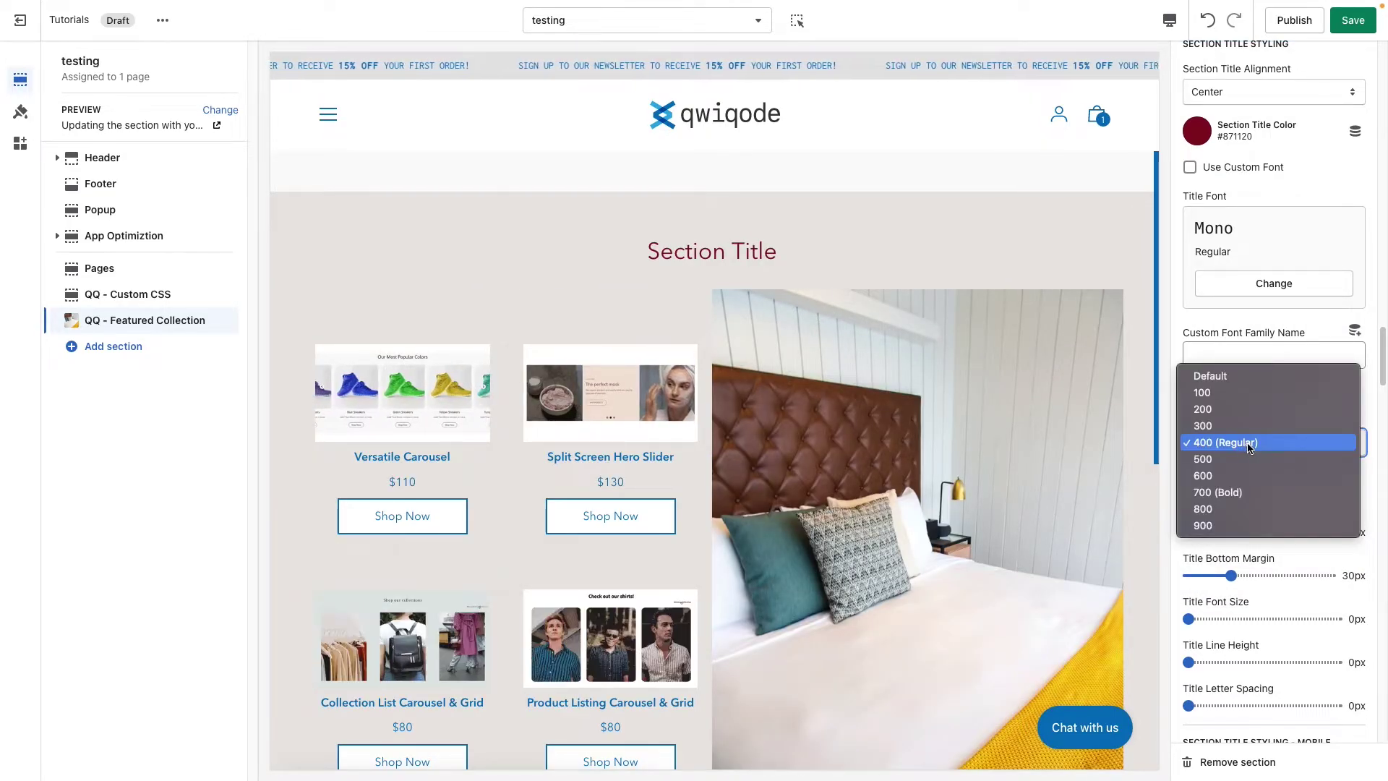
{"action": "left_click", "coordinate": [1273, 443]}
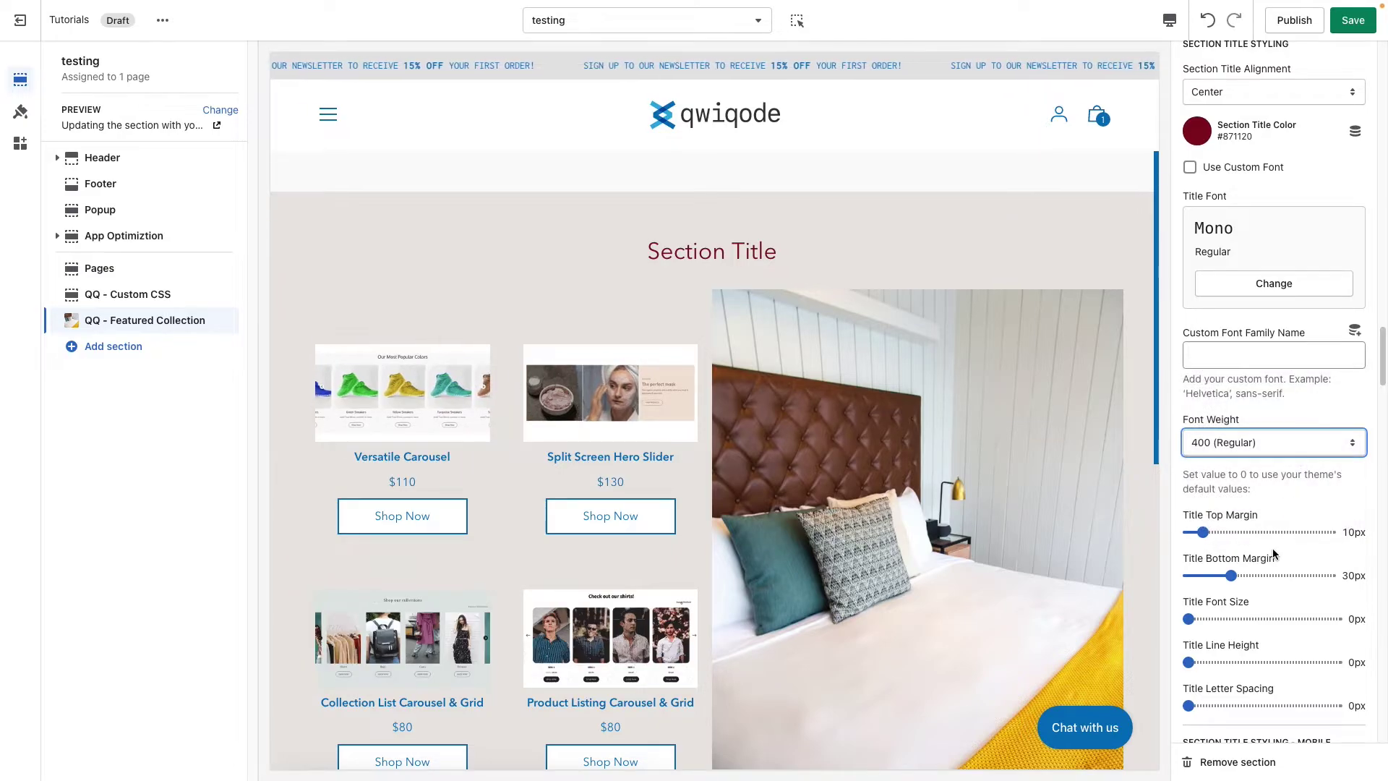
Set the desktop Title Bottom Margin to 48px and the Title Font Size to 39px, leaving Title Letter Spacing at 0px
{"action": "scroll", "coordinate": [1272, 548], "scroll_direction": "down", "scroll_amount": 3}
{"action": "scroll", "coordinate": [1249, 523], "scroll_direction": "down", "scroll_amount": 1}
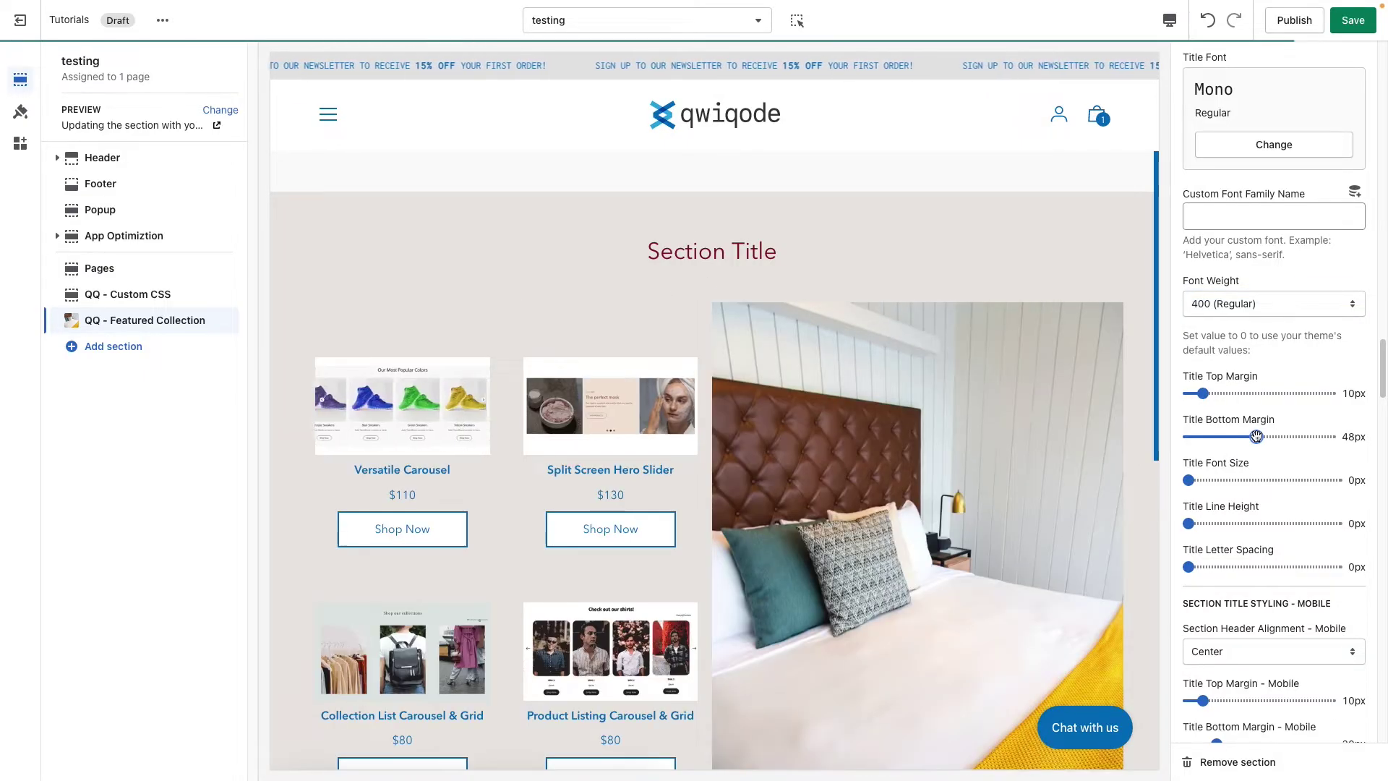
{"action": "left_click", "coordinate": [1244, 480]}
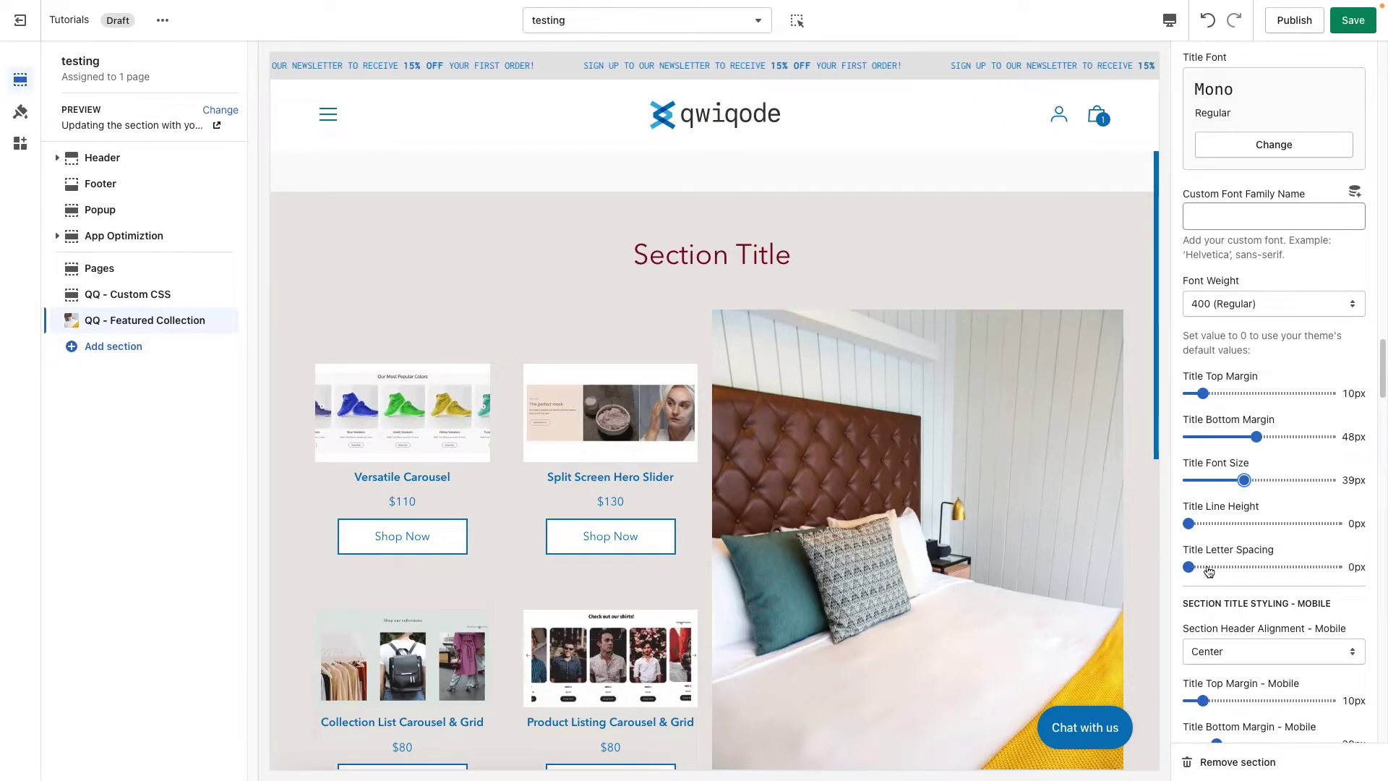
{"action": "mouse_move", "coordinate": [1209, 570]}
{"action": "left_mouse_down"}
{"action": "mouse_move", "coordinate": [1231, 566]}
{"action": "mouse_move", "coordinate": [1209, 567]}
{"action": "left_mouse_up"}
Set the Collection Background Color to the dark red #871120
{"action": "scroll", "coordinate": [1244, 587], "scroll_direction": "down", "scroll_amount": 3}
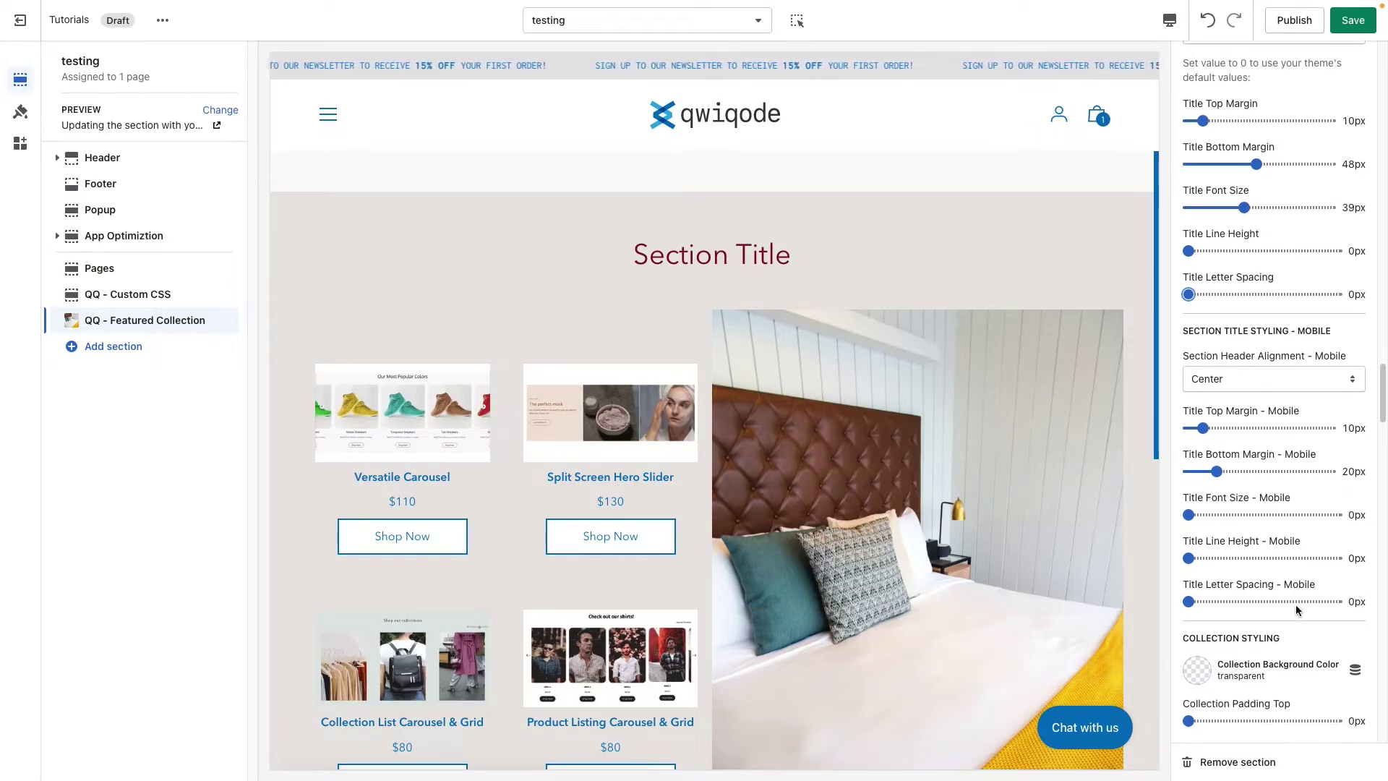
{"action": "scroll", "coordinate": [1296, 604], "scroll_direction": "down", "scroll_amount": 4}
{"action": "scroll", "coordinate": [1295, 604], "scroll_direction": "down", "scroll_amount": 3}
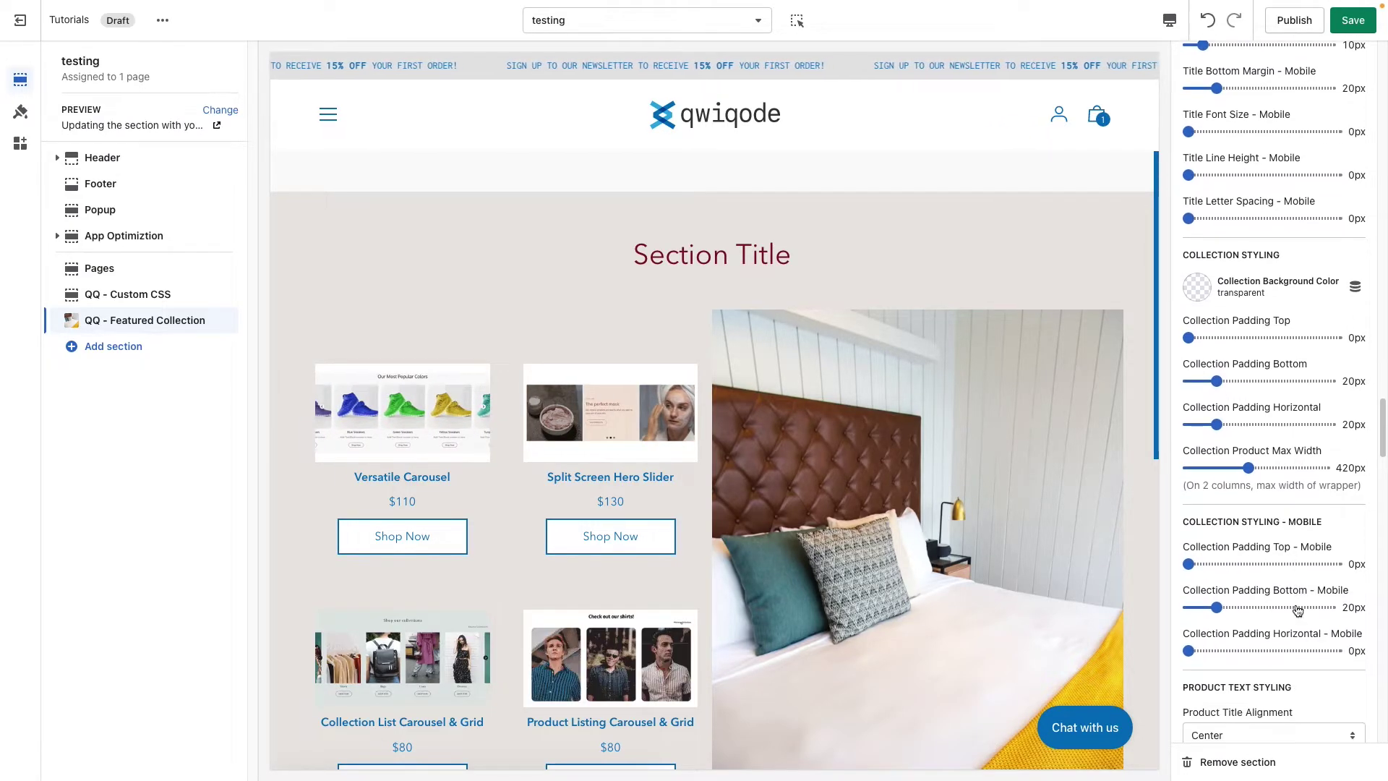
{"action": "scroll", "coordinate": [939, 600], "scroll_direction": "down", "scroll_amount": 2}
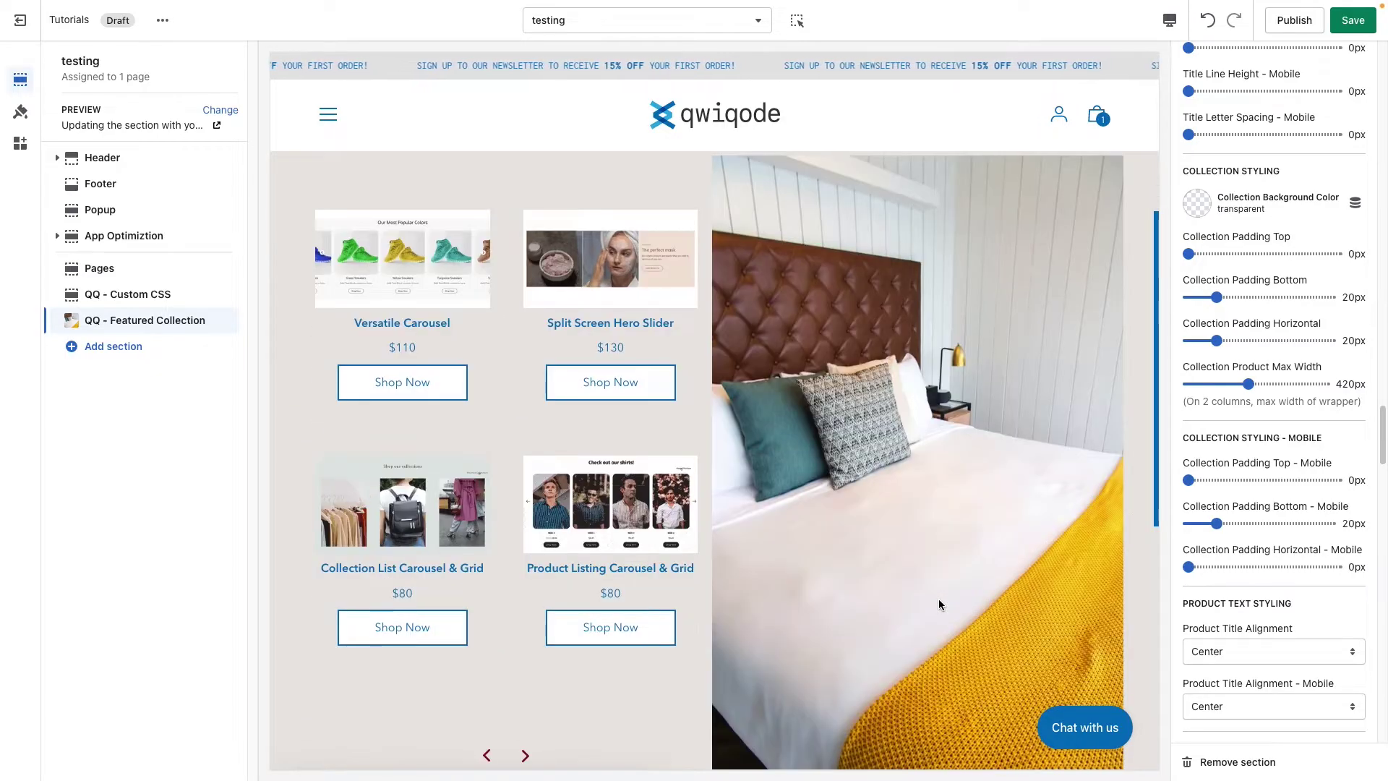
{"action": "left_click", "coordinate": [1195, 211]}
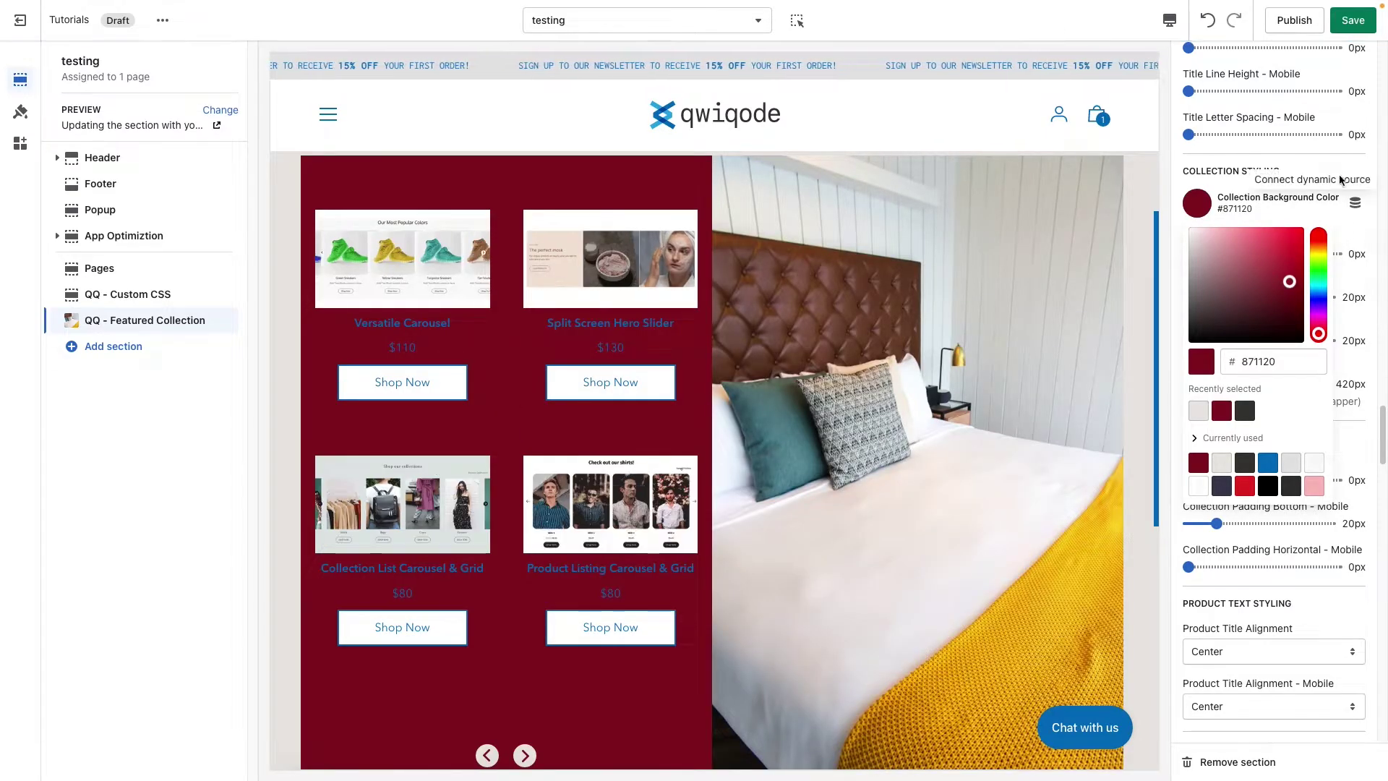
{"action": "left_click", "coordinate": [1342, 178]}
Try a desktop Collection Padding Bottom of 40px, and settle on 15px
{"action": "scroll", "coordinate": [576, 625], "scroll_direction": "up", "scroll_amount": 1}
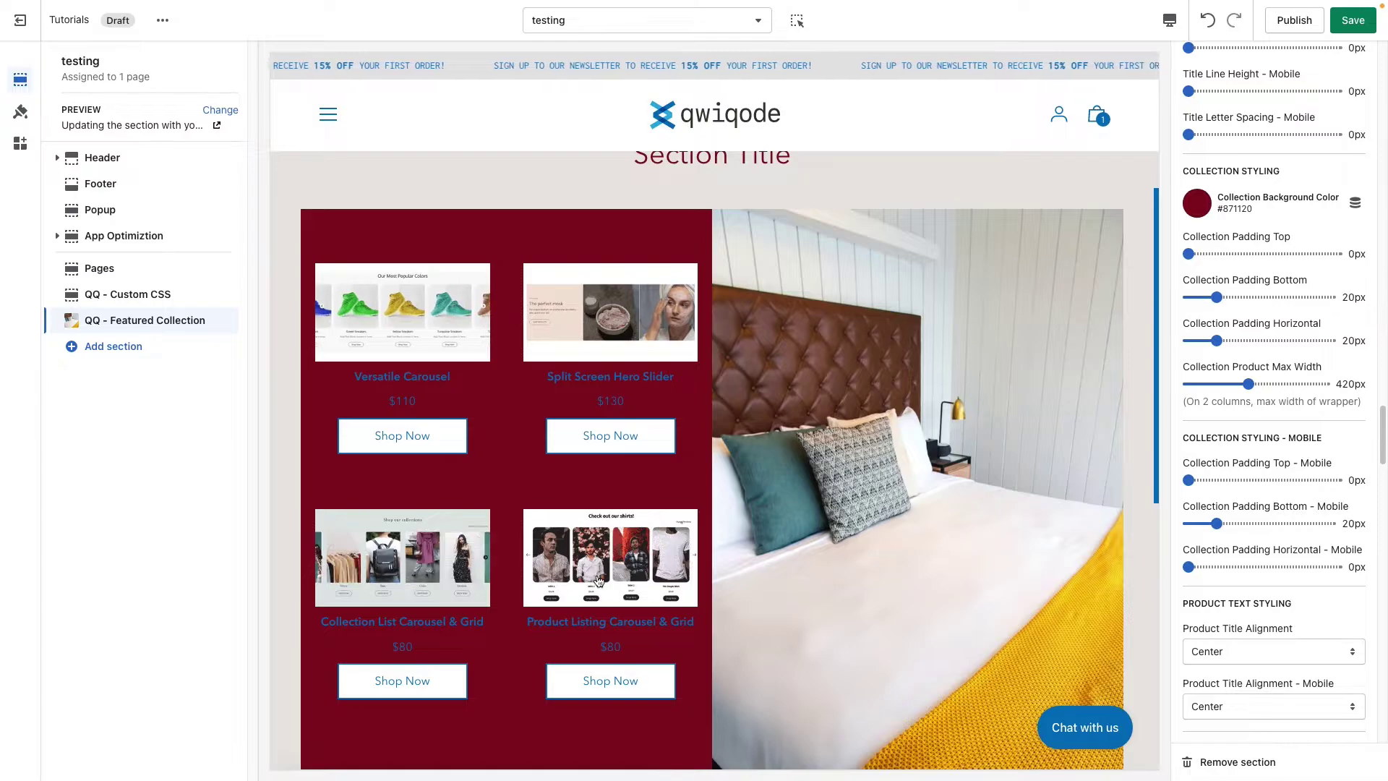
{"action": "scroll", "coordinate": [571, 637], "scroll_direction": "down", "scroll_amount": 2}
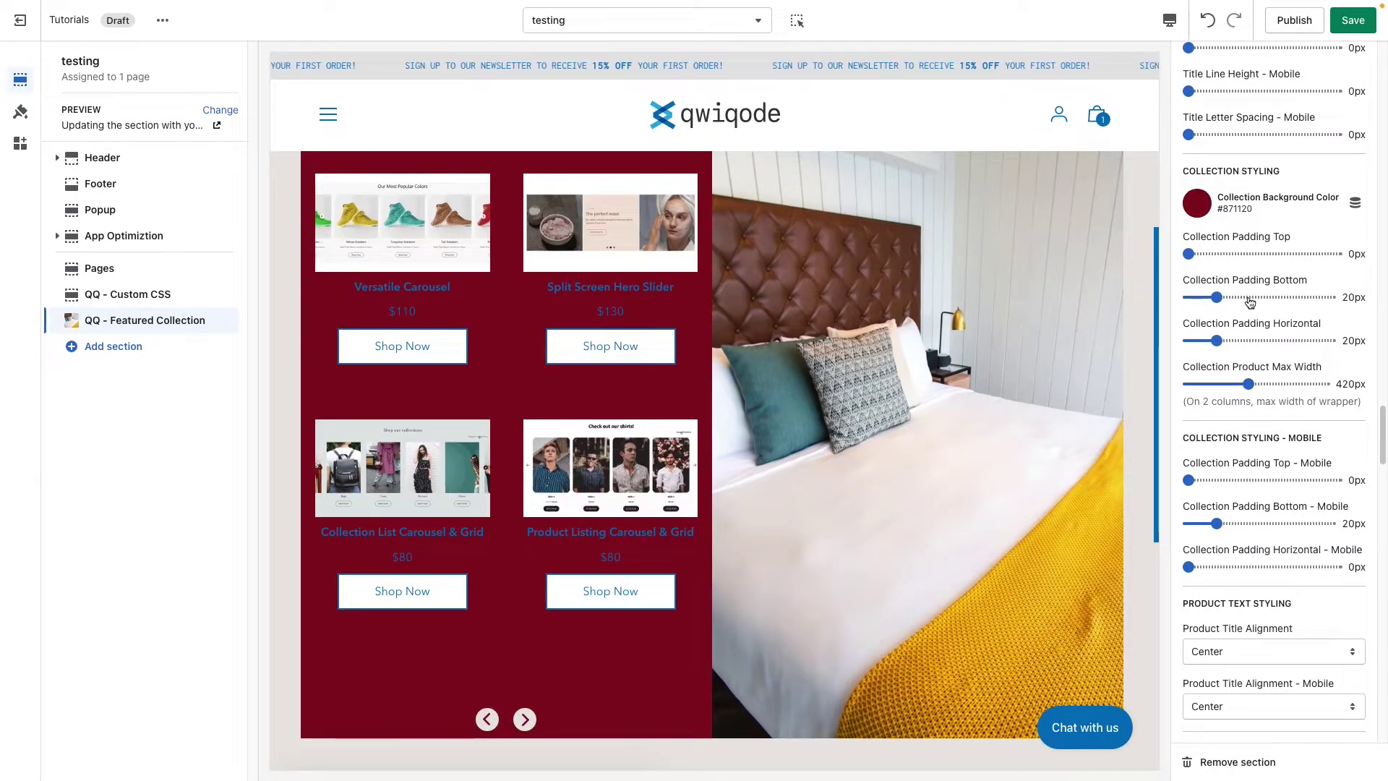
{"action": "left_click_drag", "start_coordinate": [1216, 298], "coordinate": [1246, 297]}
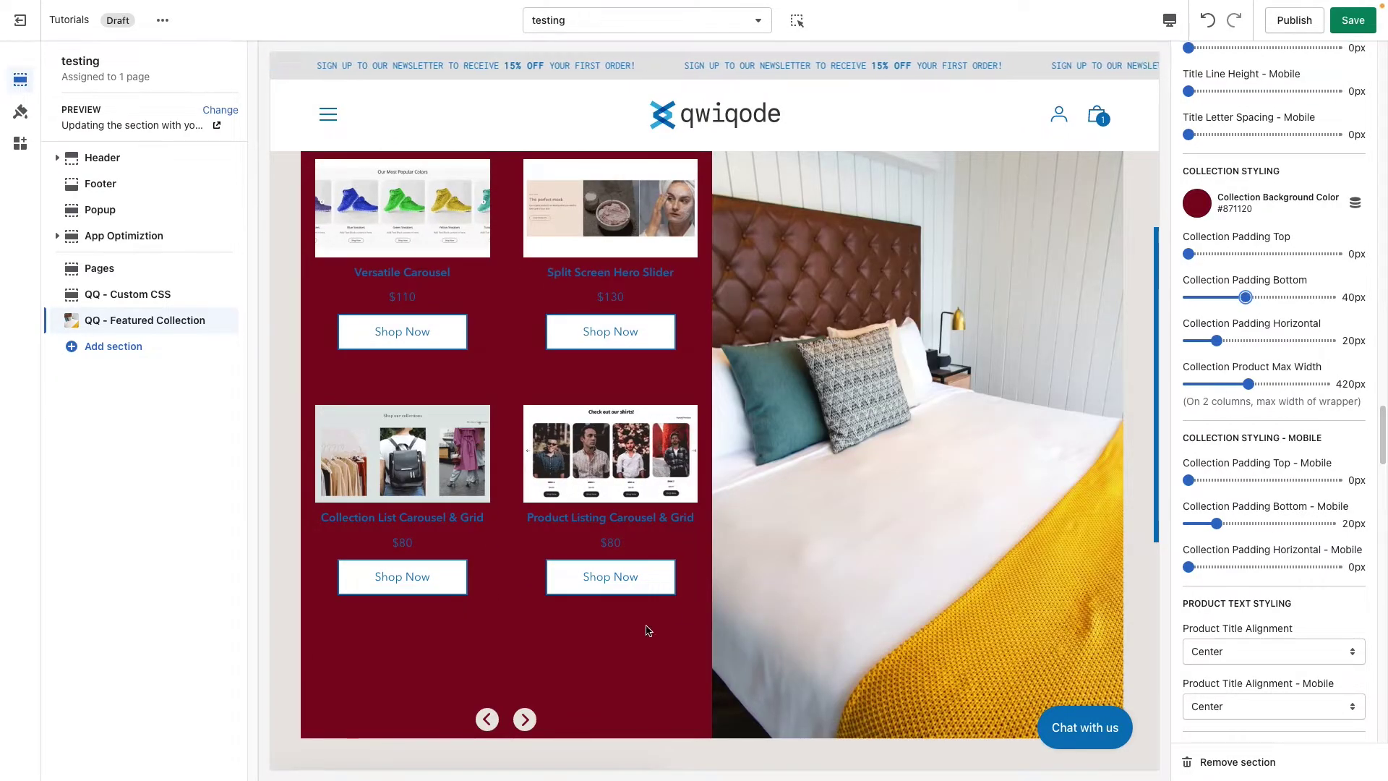
{"action": "scroll", "coordinate": [531, 593], "scroll_direction": "down", "scroll_amount": 1}
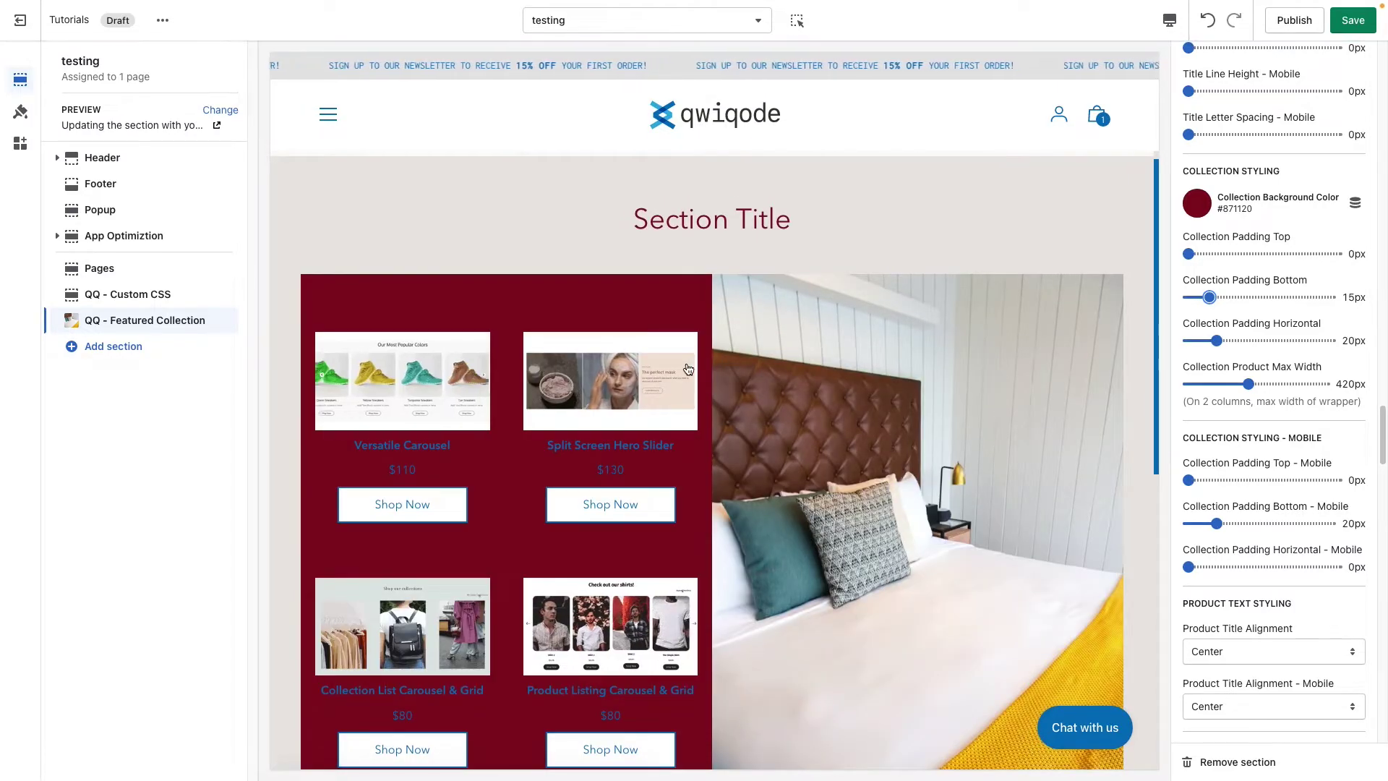
Set the desktop Collection Padding Horizontal to 50px and the Collection Product Max Width to 330px
{"action": "left_click_drag", "start_coordinate": [1269, 340], "coordinate": [1259, 341]}
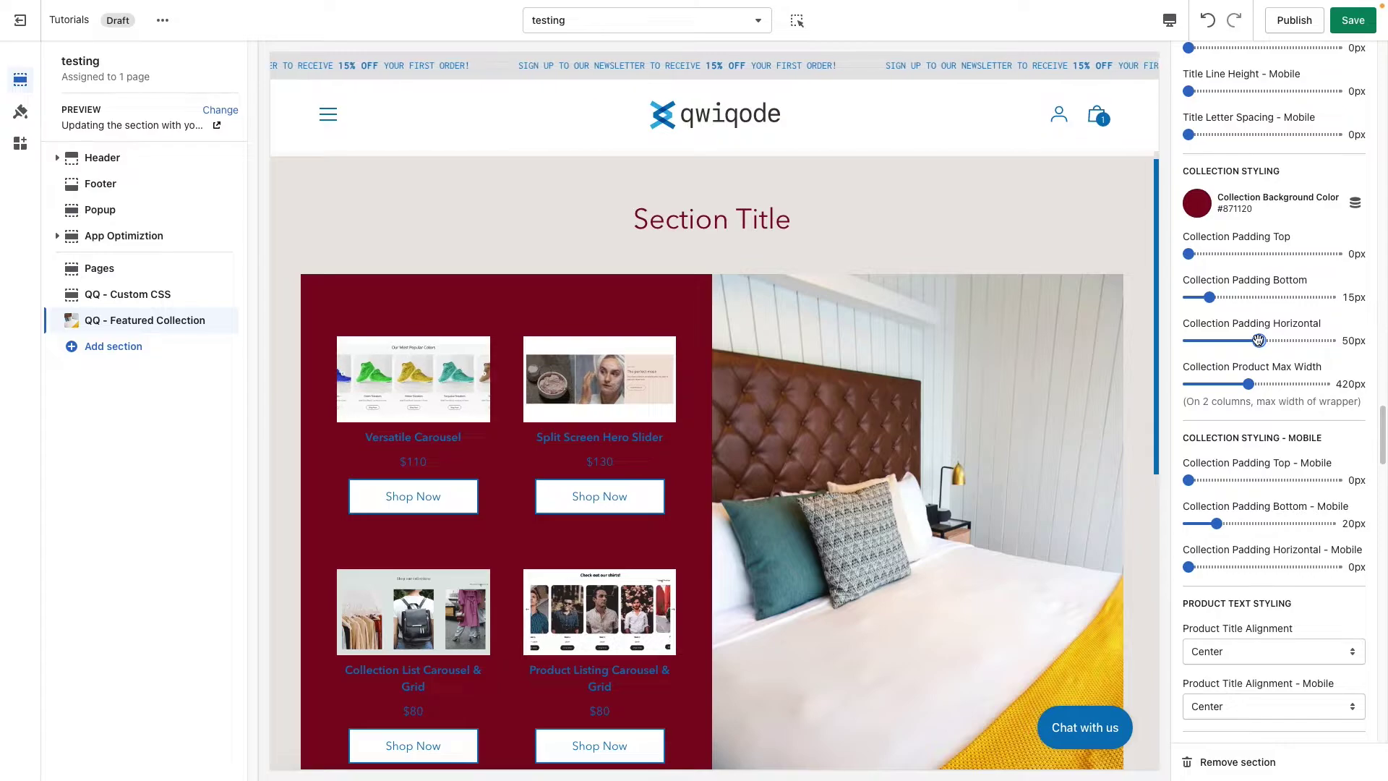
{"action": "scroll", "coordinate": [664, 594], "scroll_direction": "down", "scroll_amount": 2}
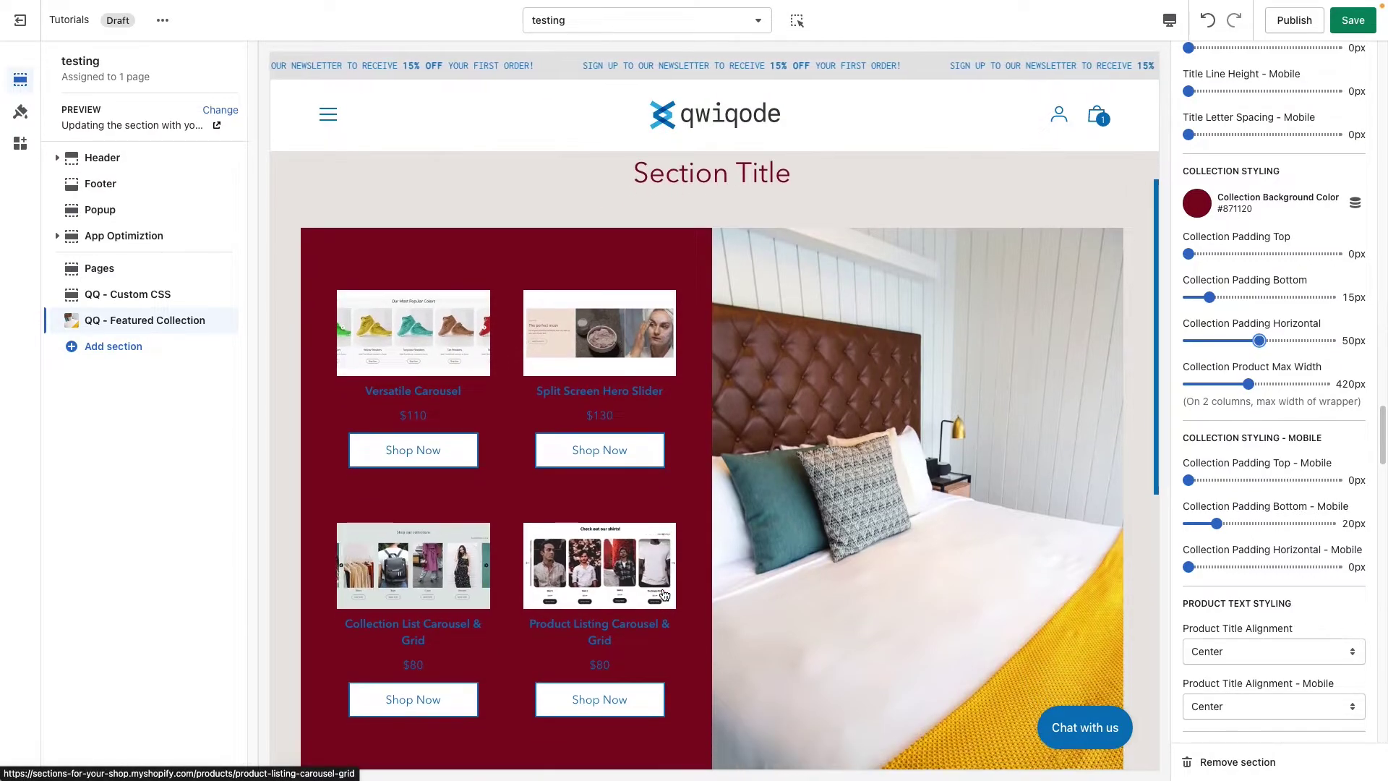
{"action": "scroll", "coordinate": [663, 594], "scroll_direction": "down", "scroll_amount": 1}
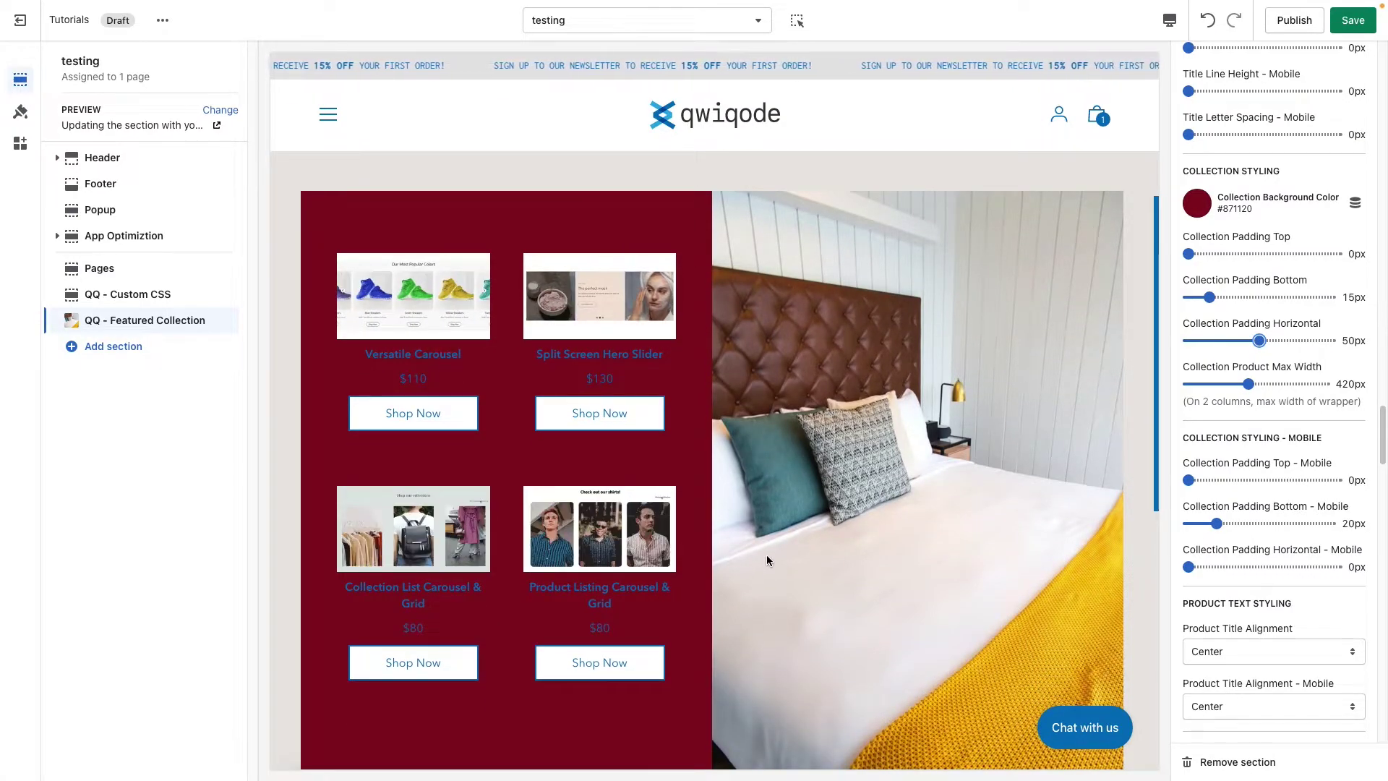
{"action": "scroll", "coordinate": [1275, 519], "scroll_direction": "down", "scroll_amount": 5}
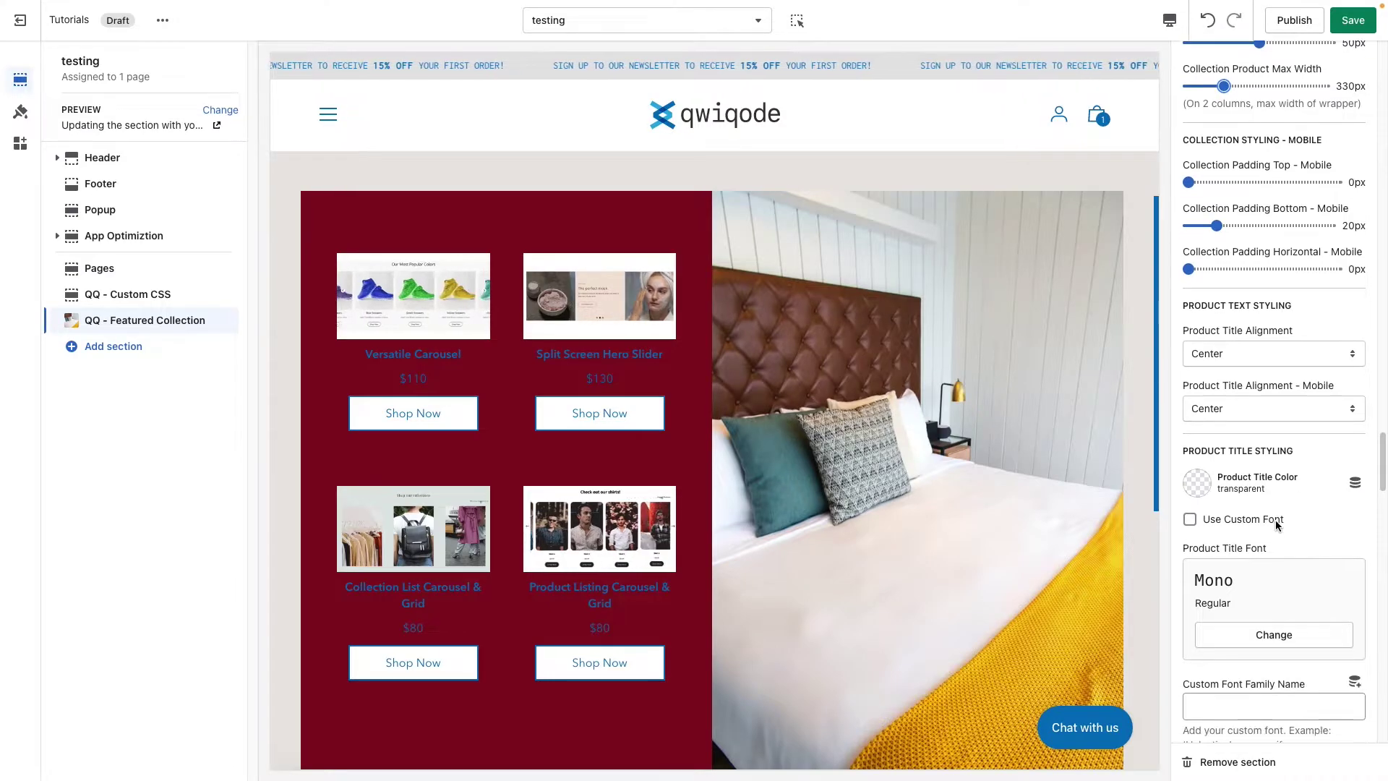
Try the Left option for the desktop Product Title Alignment, and return the setting to Center
{"action": "scroll", "coordinate": [1275, 519], "scroll_direction": "down", "scroll_amount": 1}
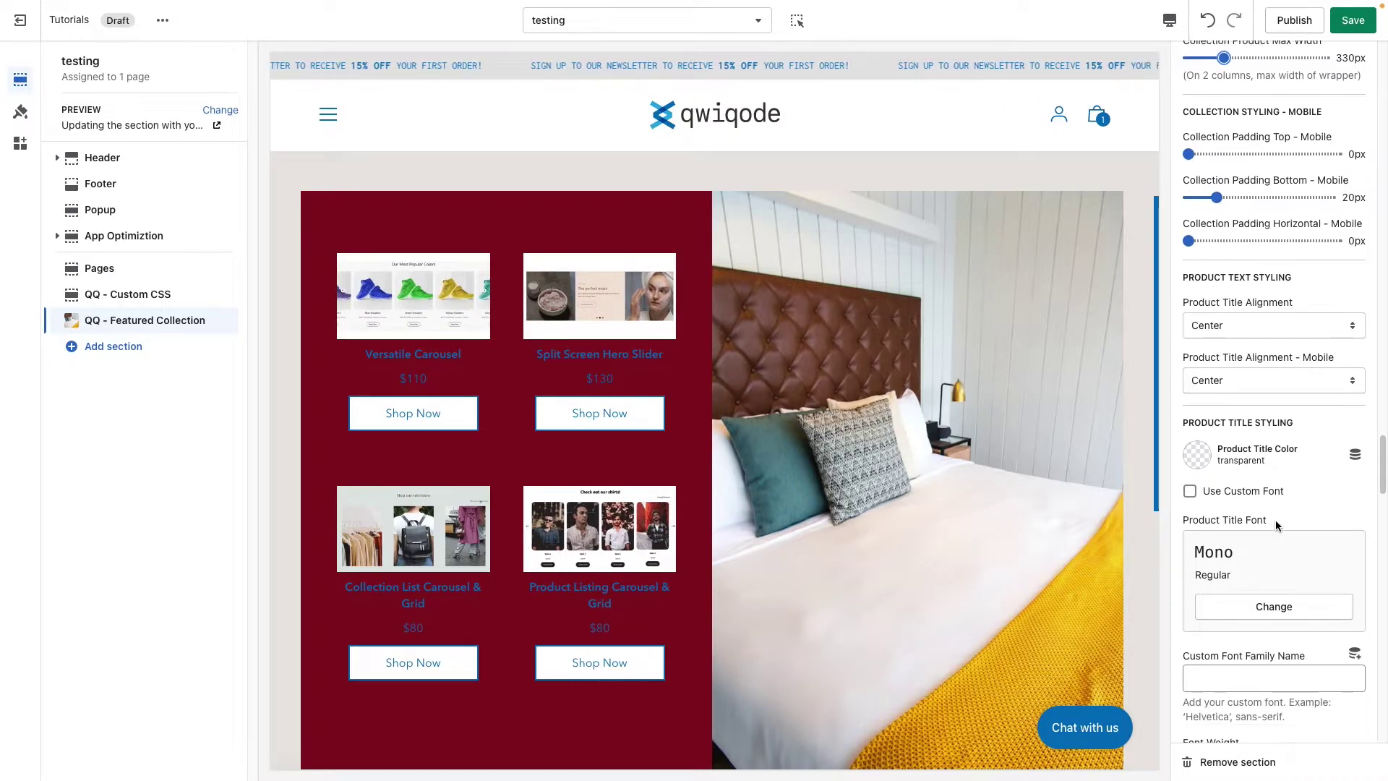
{"action": "left_click", "coordinate": [1263, 331]}
{"action": "left_click", "coordinate": [1260, 304]}
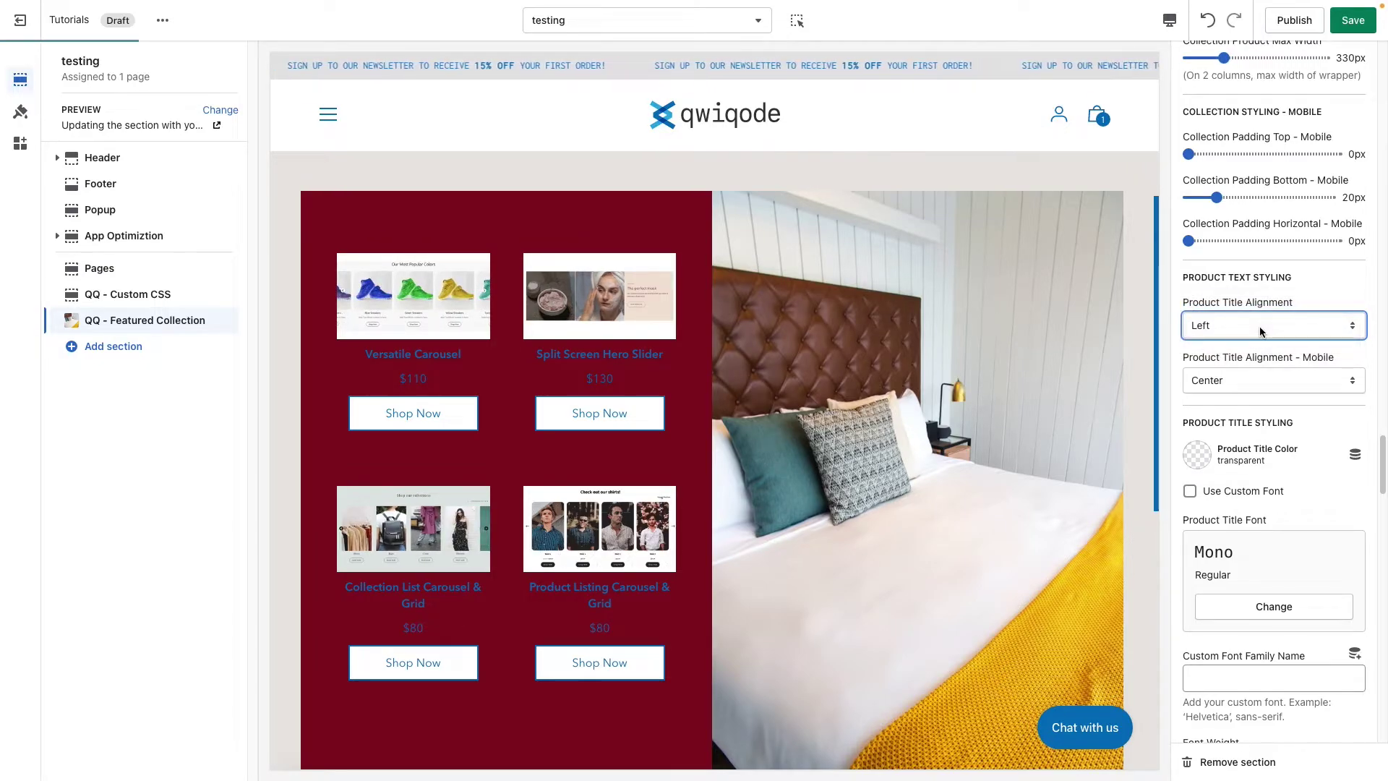
{"action": "left_click", "coordinate": [1269, 325]}
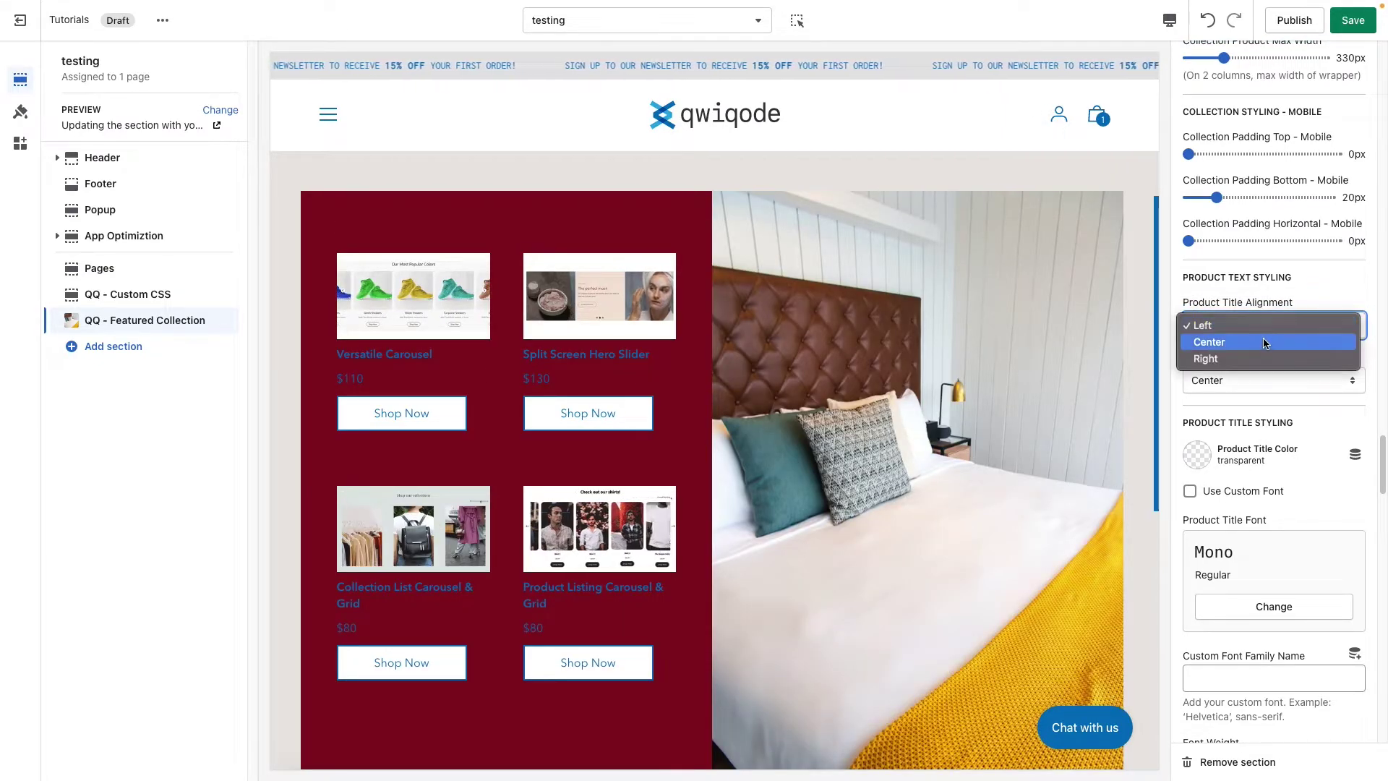
{"action": "left_click", "coordinate": [1272, 345]}
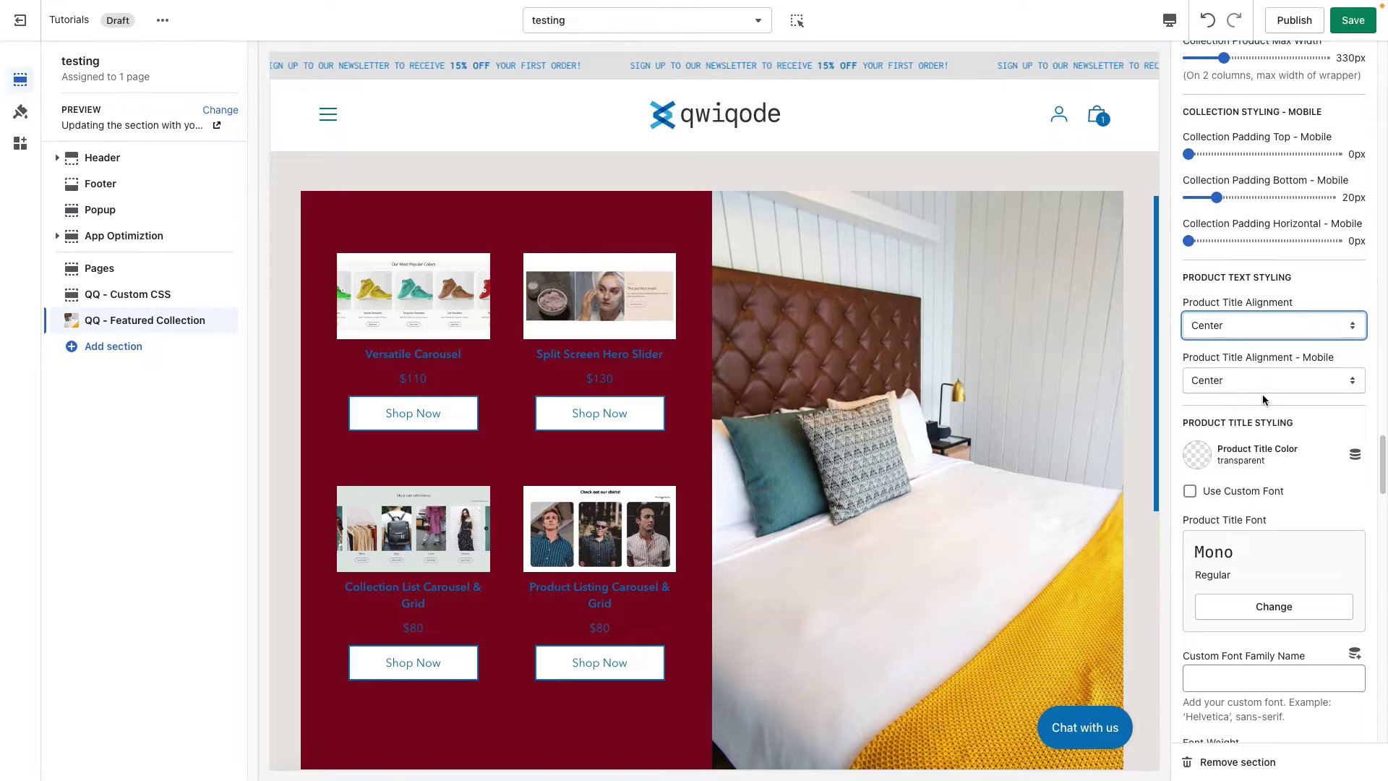
Set the Product Title Color to the currently used off-white, #FAFAFA
{"action": "scroll", "coordinate": [1269, 441], "scroll_direction": "down", "scroll_amount": 1}
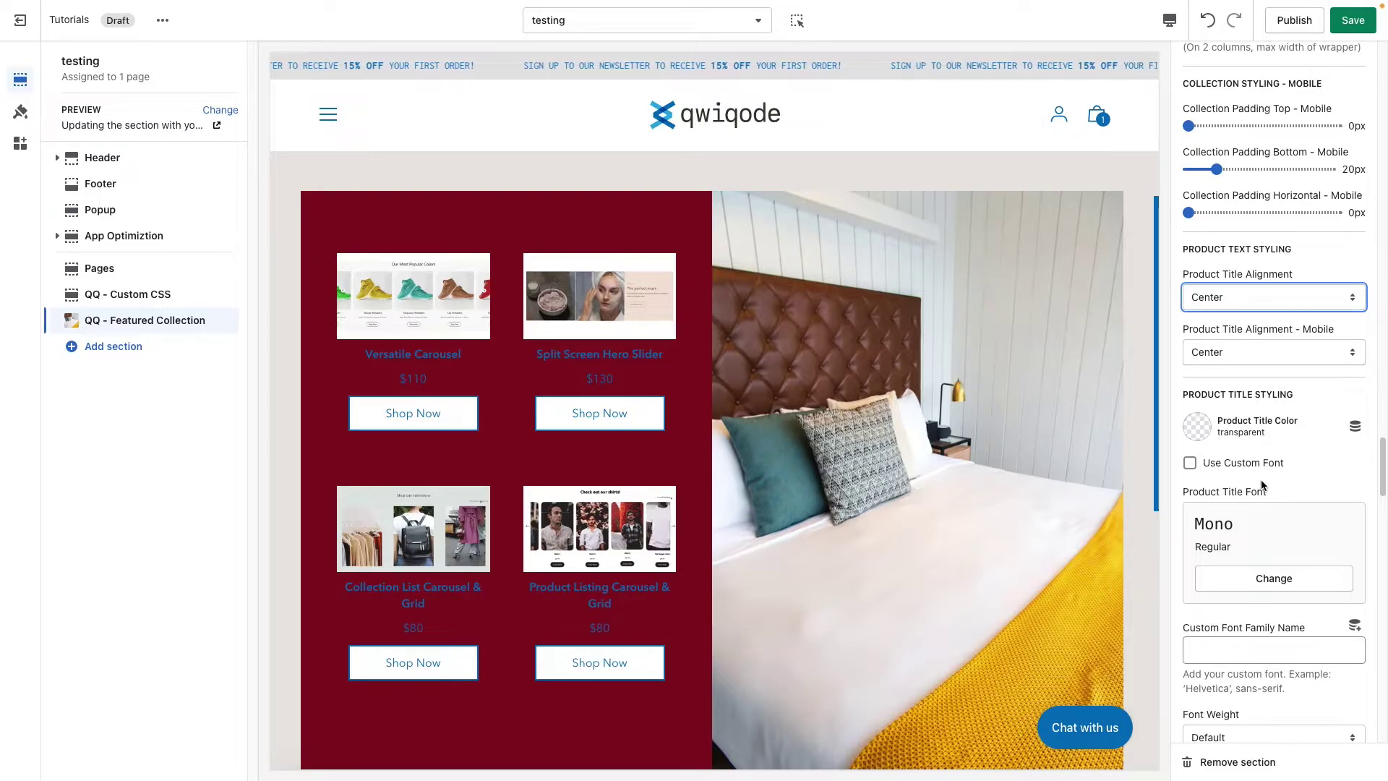
{"action": "scroll", "coordinate": [1242, 463], "scroll_direction": "down", "scroll_amount": 1}
{"action": "left_click", "coordinate": [1198, 390]}
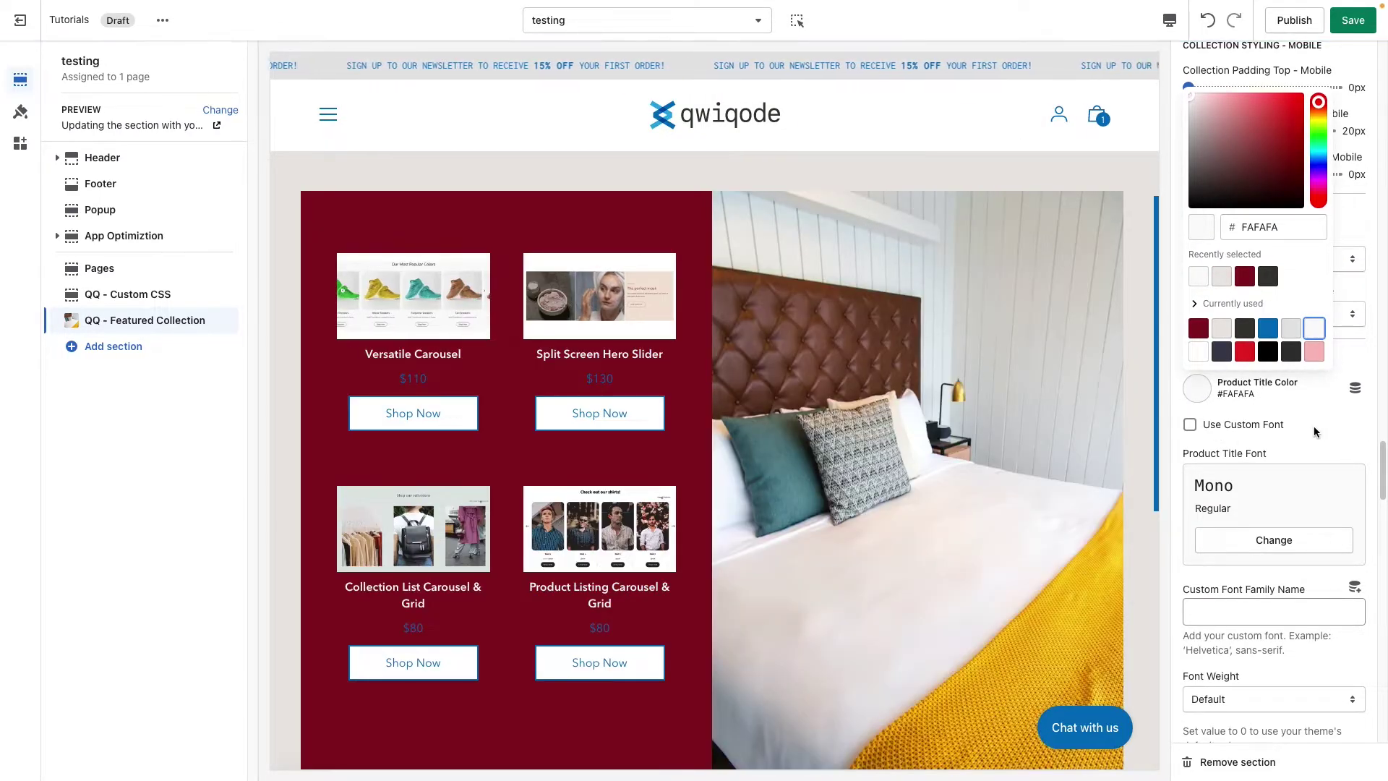
{"action": "left_click", "coordinate": [1253, 438]}
Set the product title's Font Weight to 400 (Regular)
{"action": "scroll", "coordinate": [1253, 506], "scroll_direction": "down", "scroll_amount": 5}
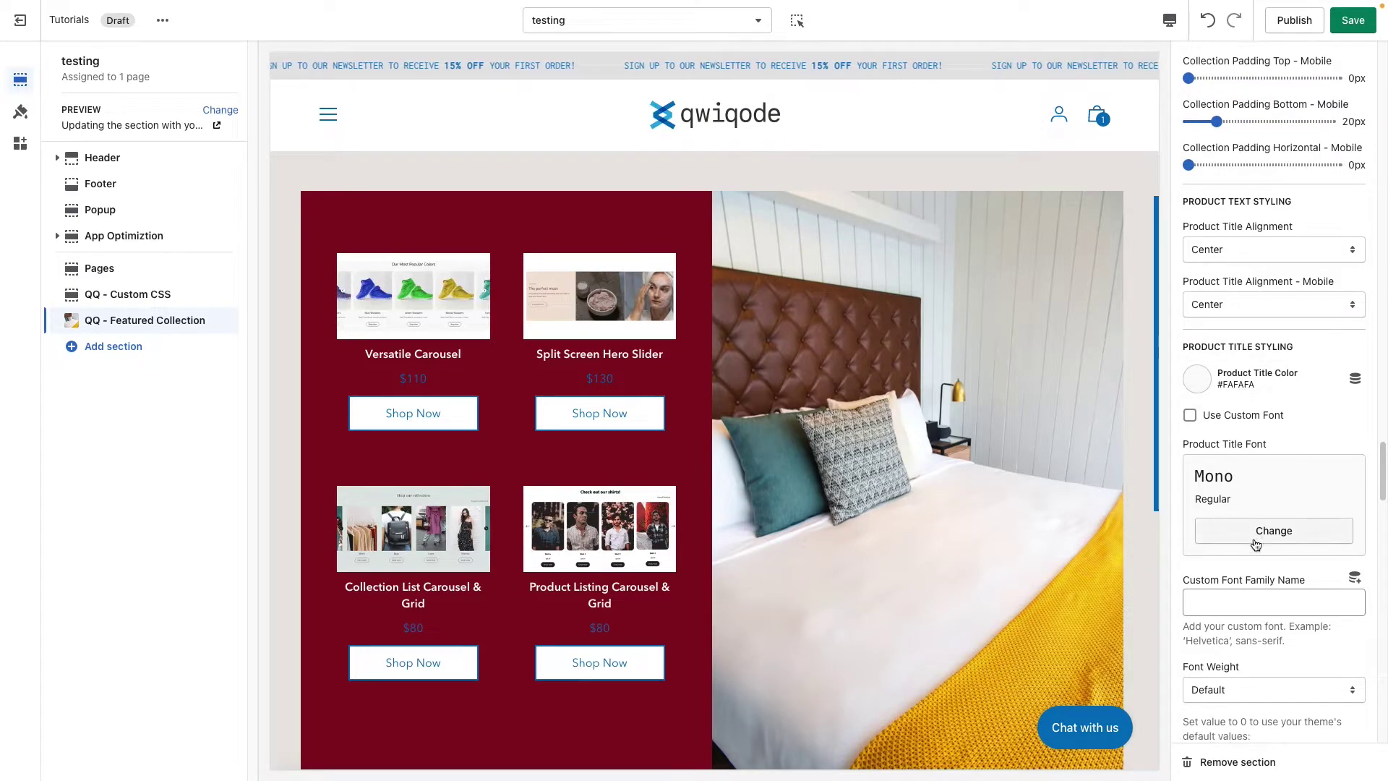
{"action": "scroll", "coordinate": [1255, 544], "scroll_direction": "down", "scroll_amount": 1}
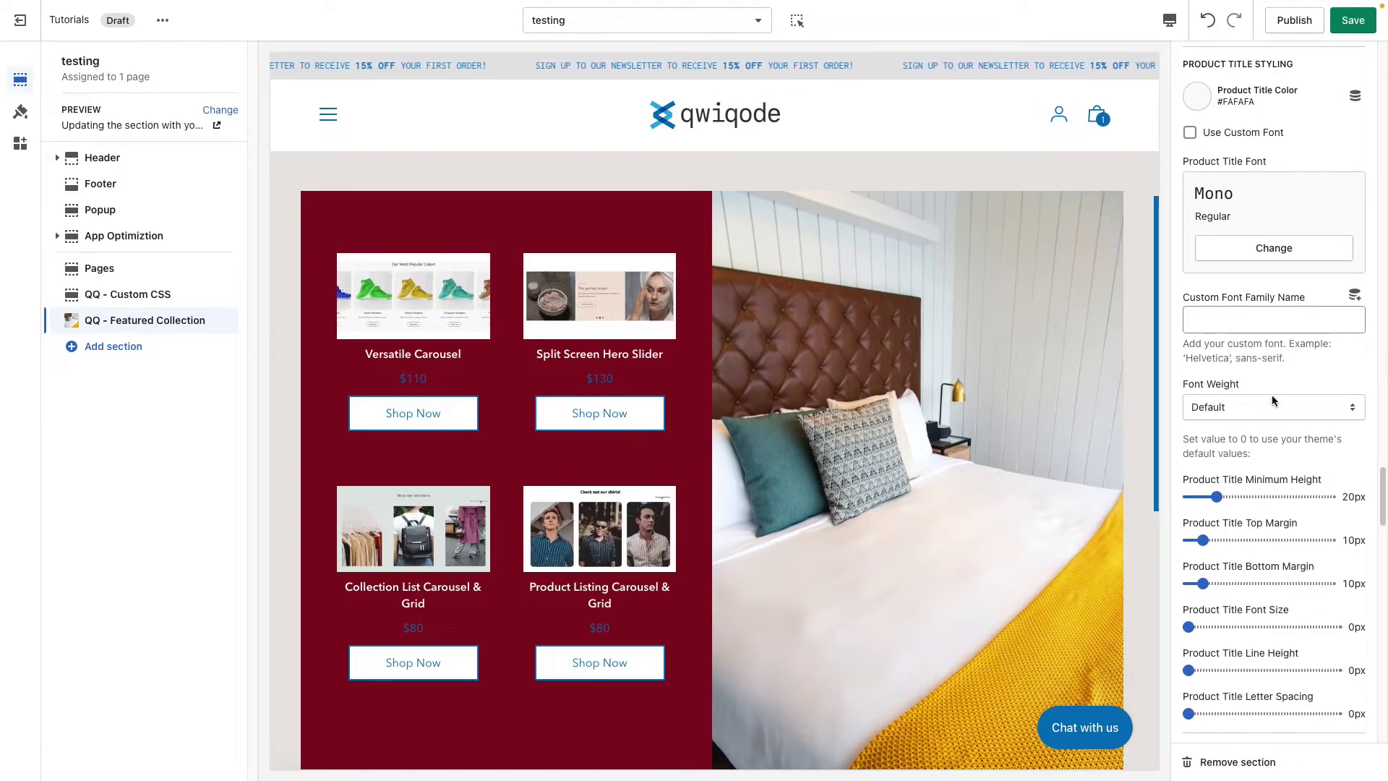
{"action": "left_click", "coordinate": [1256, 407]}
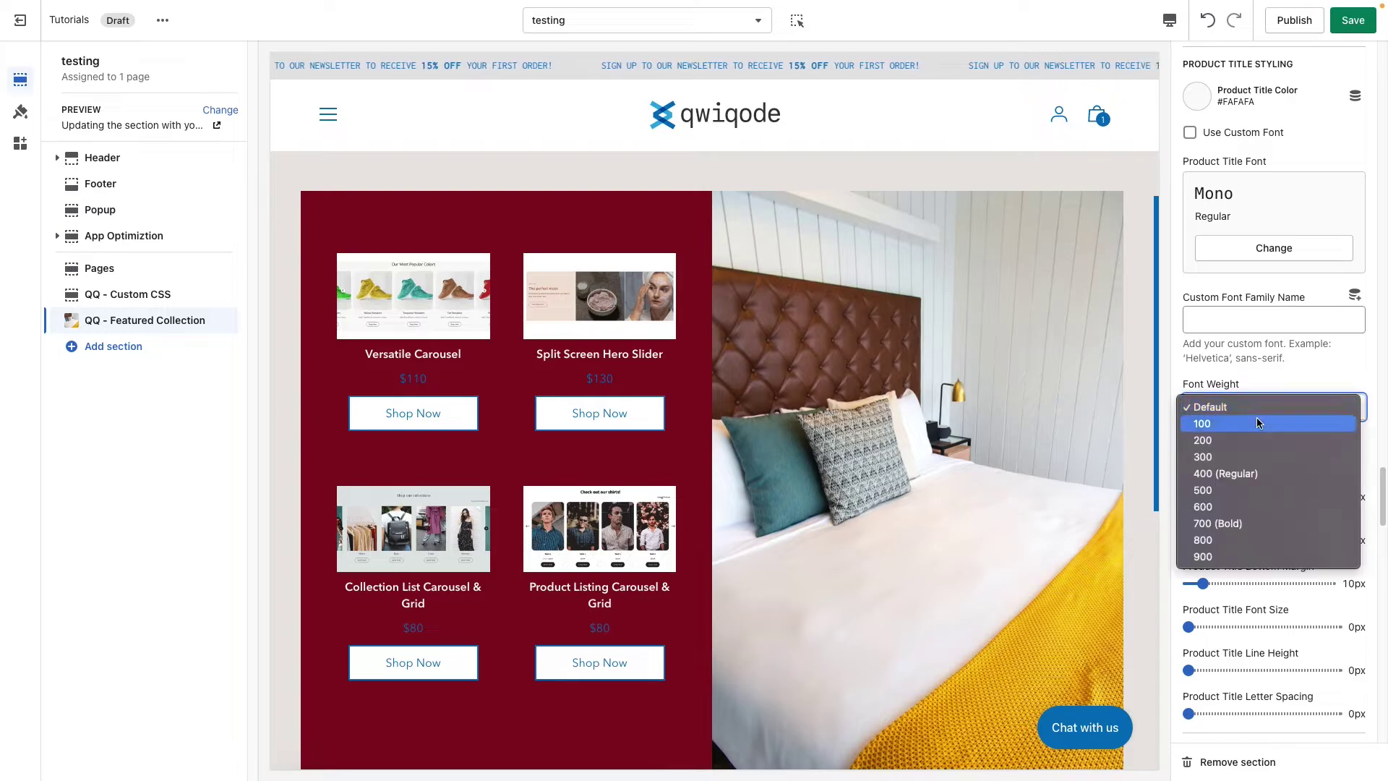
{"action": "left_click", "coordinate": [1259, 475]}
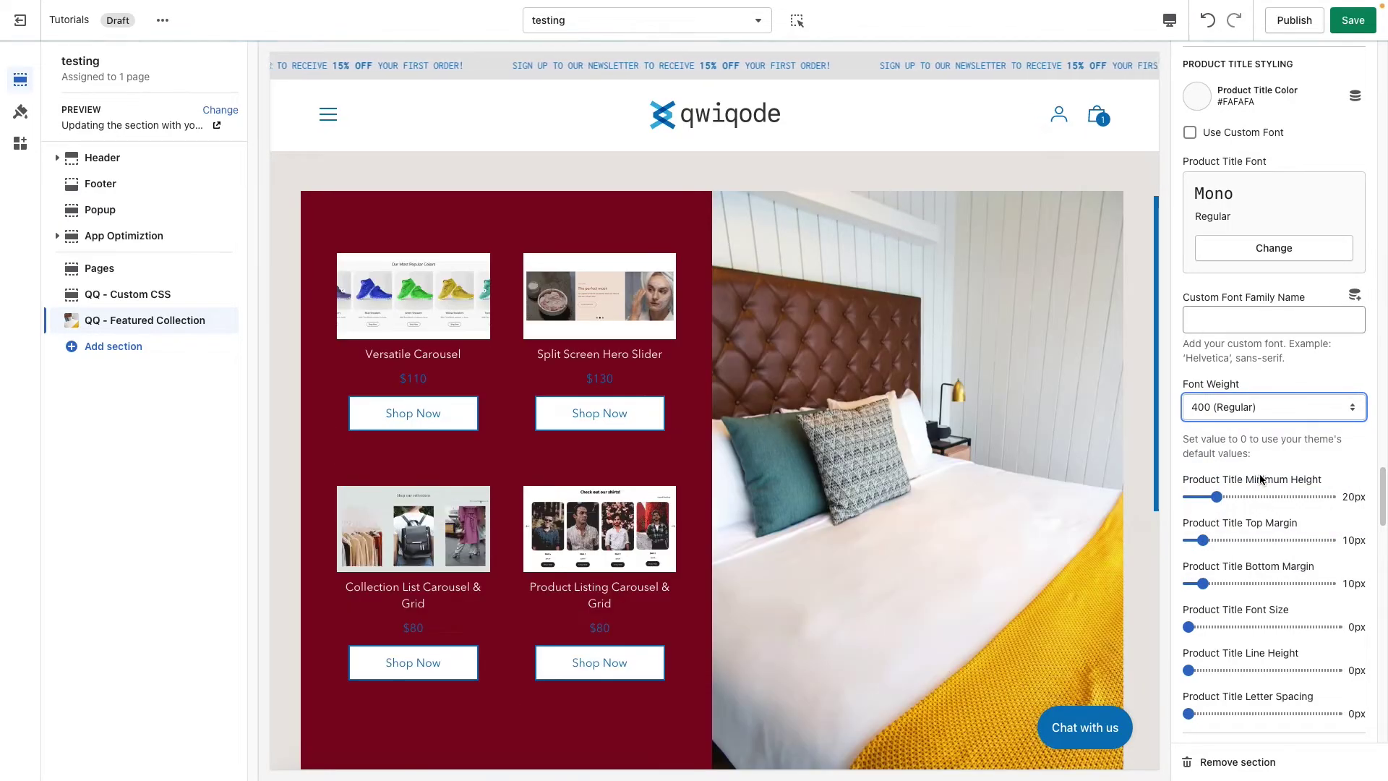
Set the desktop Product Title Font Size to 21px, Minimum Height to 60px, Top Margin to 16px and Bottom Margin to 22px
{"action": "scroll", "coordinate": [1262, 489], "scroll_direction": "down", "scroll_amount": 2}
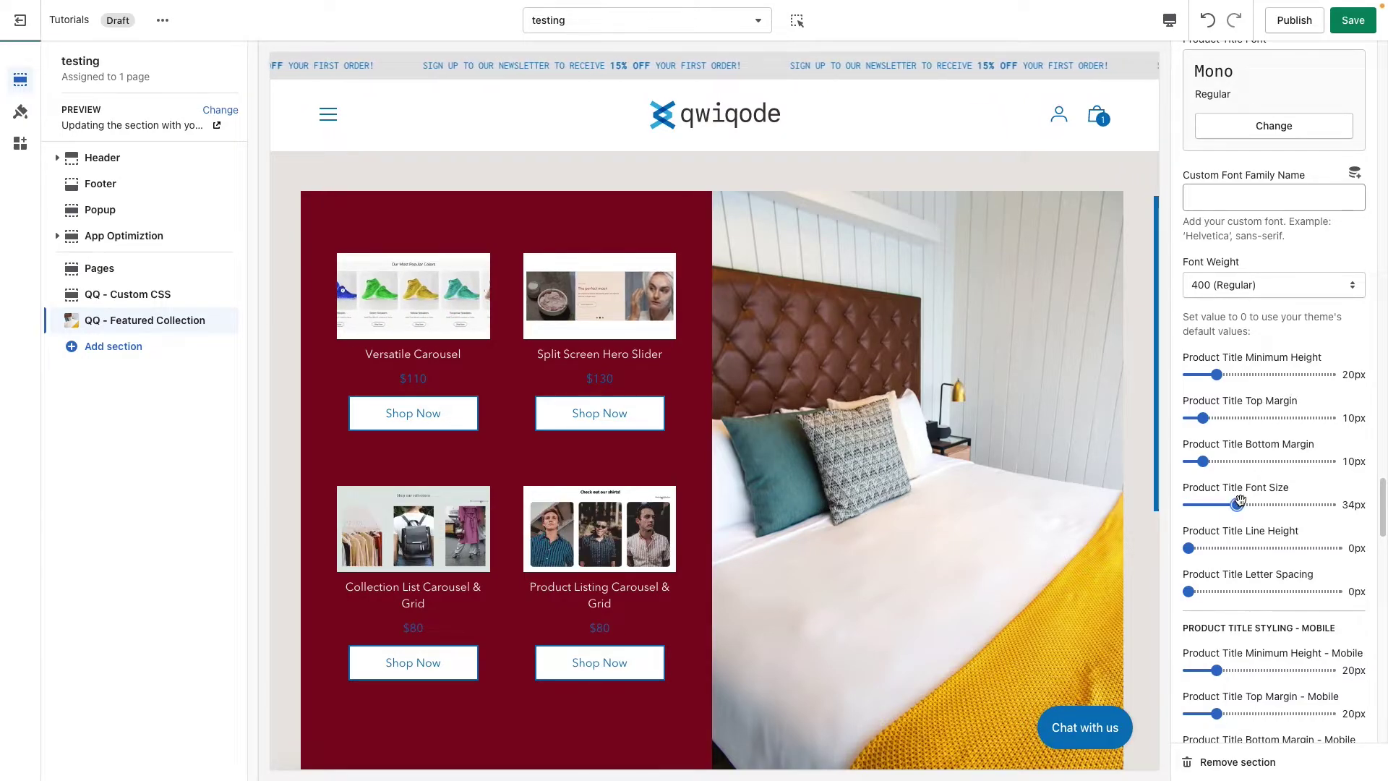
{"action": "left_click_drag", "start_coordinate": [1239, 502], "coordinate": [1221, 504]}
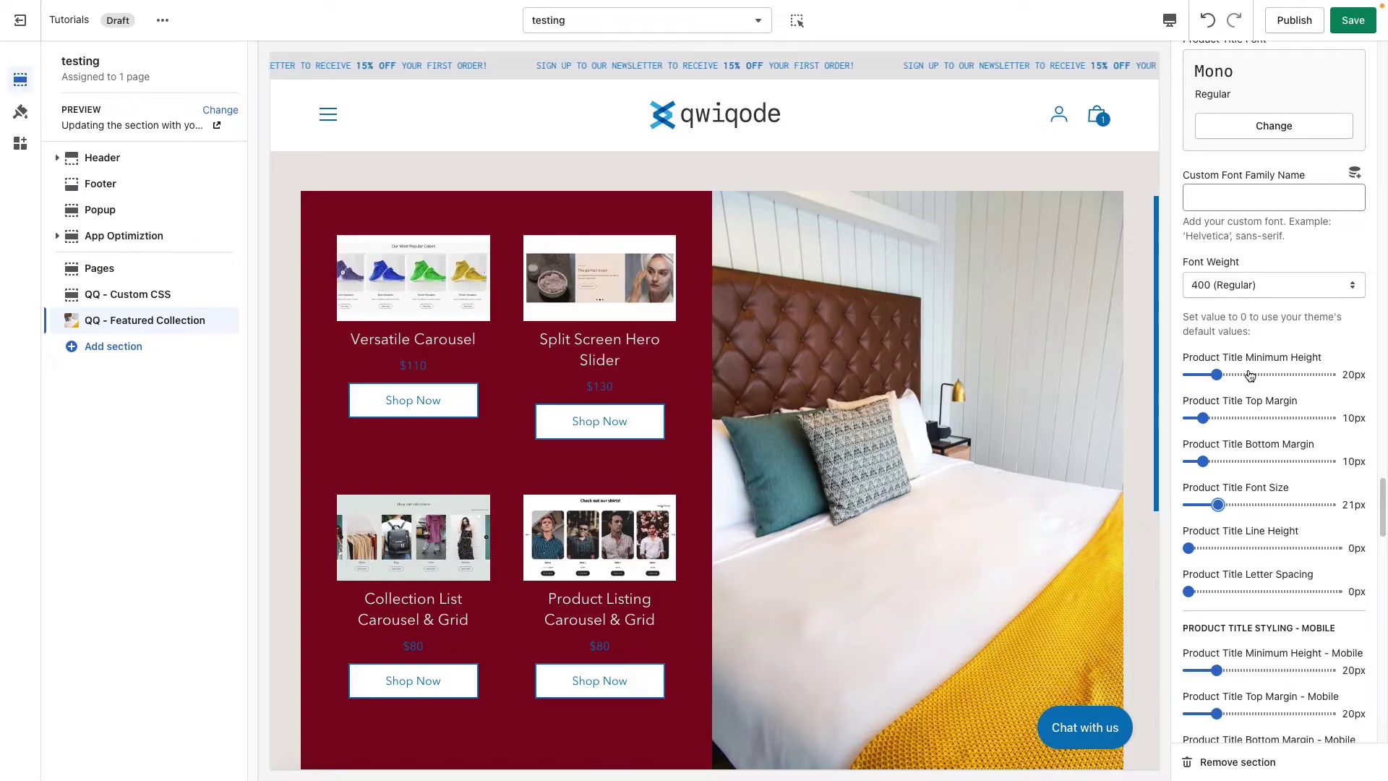
{"action": "left_click_drag", "start_coordinate": [1248, 371], "coordinate": [1269, 372]}
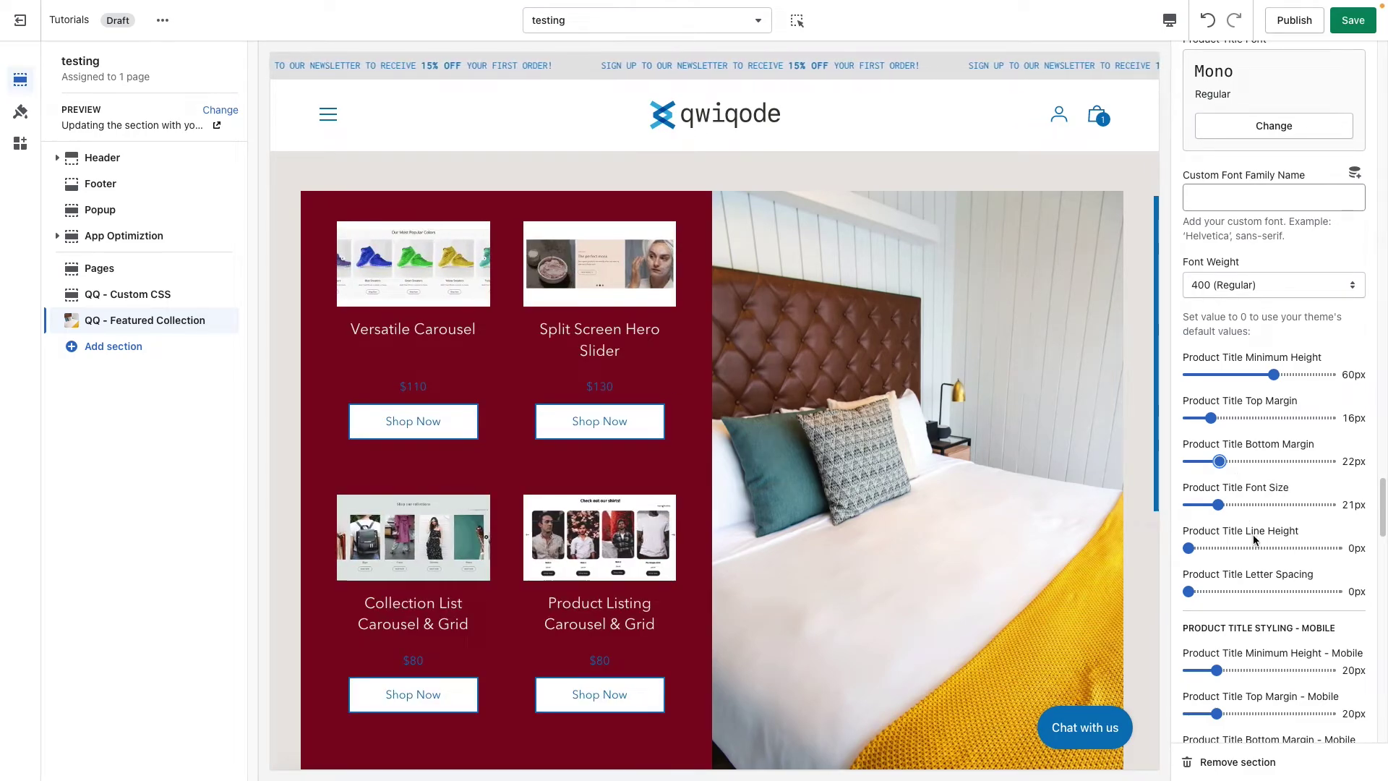
Try a desktop Product Title Letter Spacing of 1px, and return the setting to 0px
{"action": "scroll", "coordinate": [1237, 476], "scroll_direction": "down", "scroll_amount": 1}
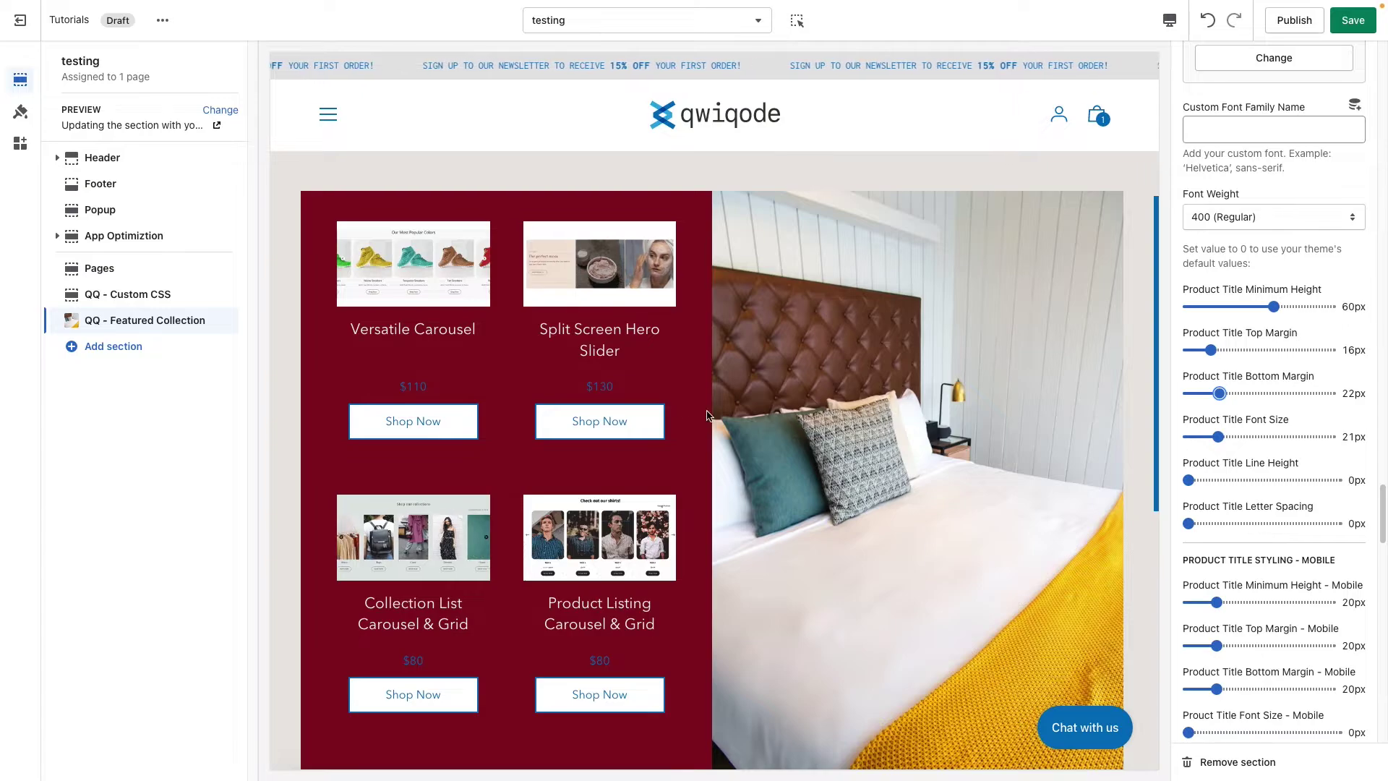
{"action": "left_click", "coordinate": [1202, 524]}
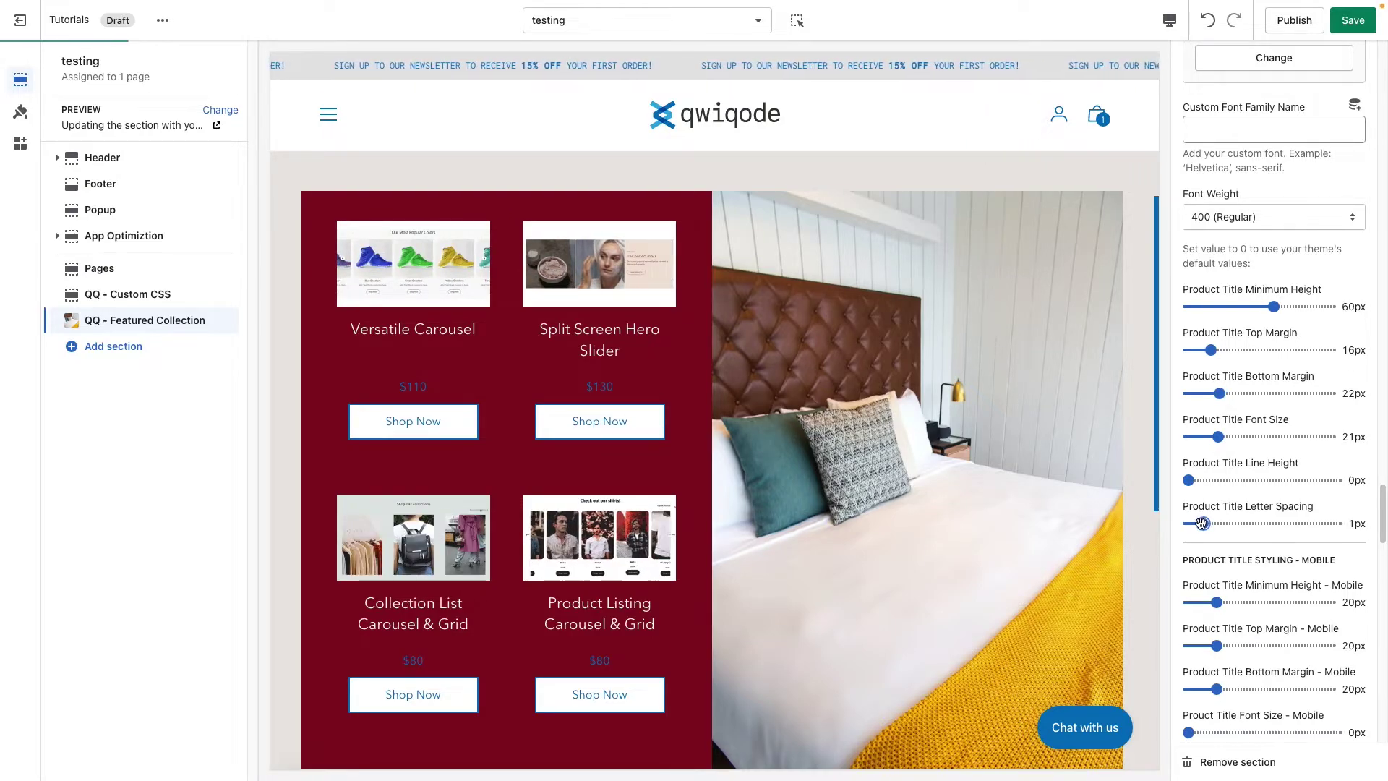
{"action": "left_click", "coordinate": [1190, 523]}
Set the Product Price Color to the recently selected off-white, #FAFAFA
{"action": "scroll", "coordinate": [1251, 541], "scroll_direction": "down", "scroll_amount": 2}
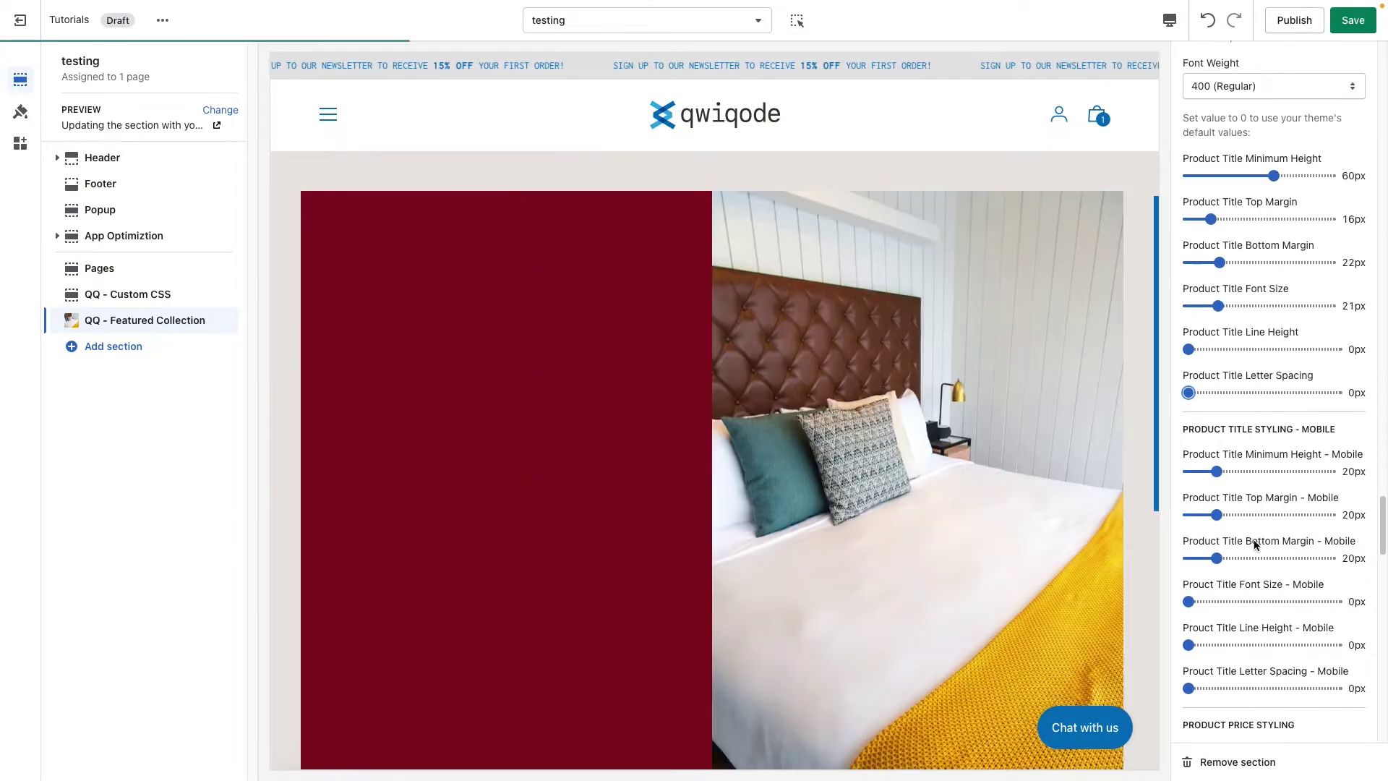
{"action": "scroll", "coordinate": [1256, 542], "scroll_direction": "down", "scroll_amount": 1}
{"action": "scroll", "coordinate": [1276, 578], "scroll_direction": "down", "scroll_amount": 2}
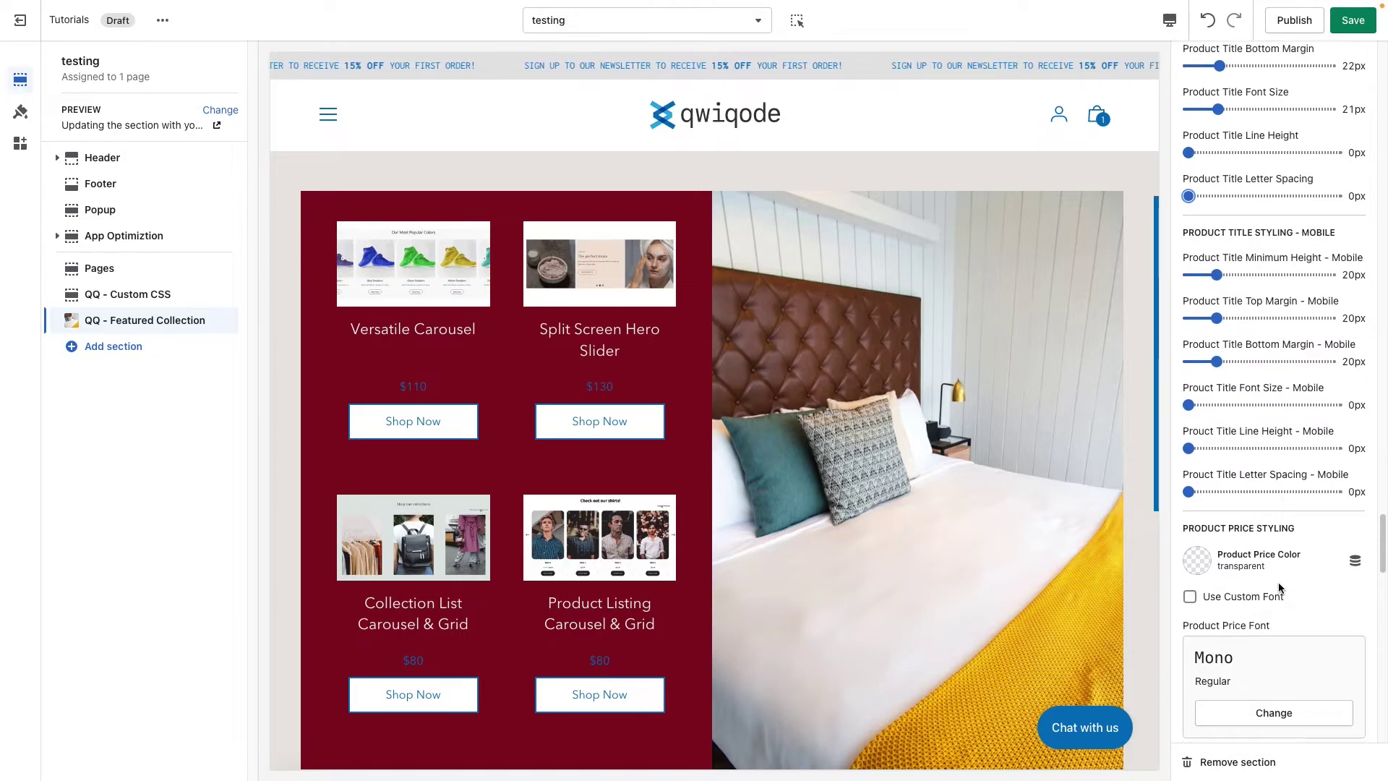
{"action": "scroll", "coordinate": [1276, 581], "scroll_direction": "down", "scroll_amount": 3}
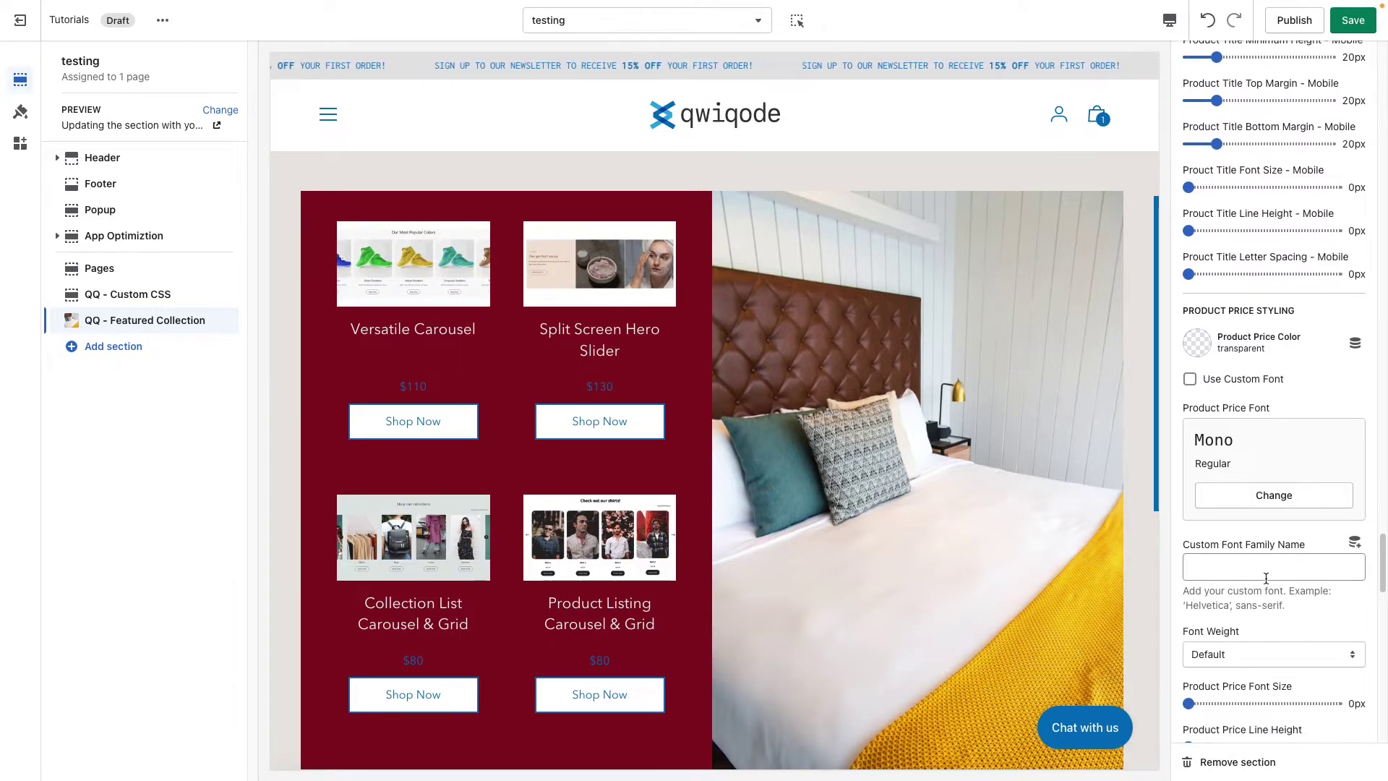
{"action": "left_click", "coordinate": [1198, 344]}
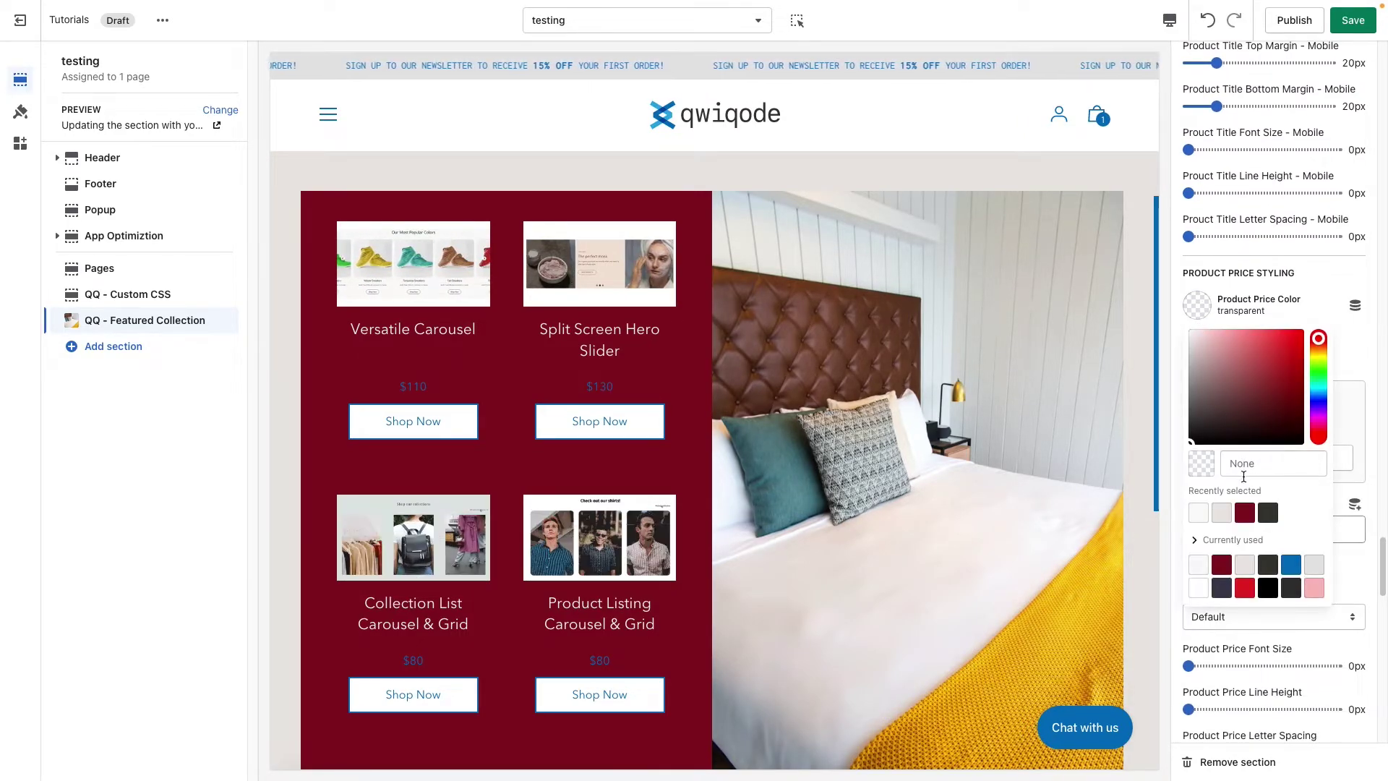
{"action": "left_click", "coordinate": [1197, 514]}
{"action": "left_click", "coordinate": [588, 352]}
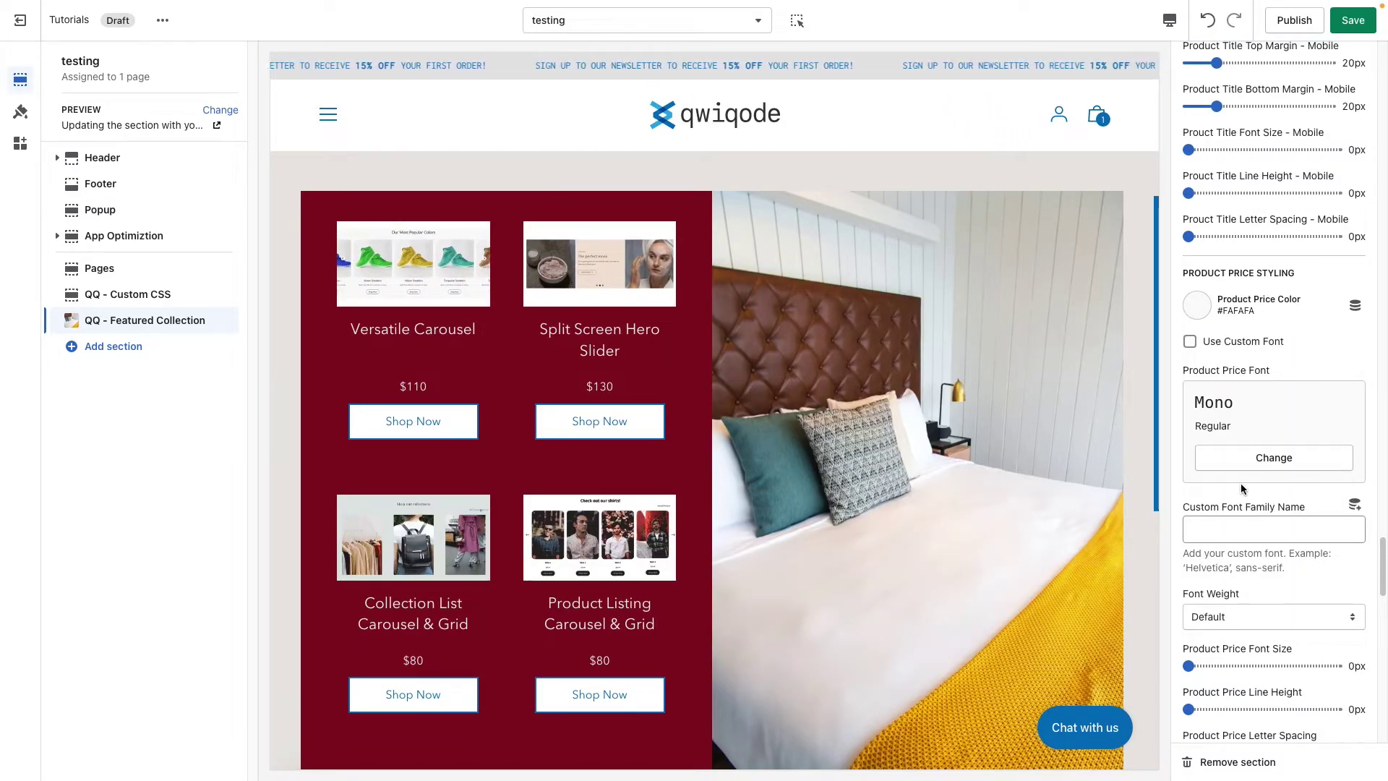
Set the desktop Product Price Font Size to 13px
{"action": "scroll", "coordinate": [1265, 551], "scroll_direction": "down", "scroll_amount": 1}
{"action": "scroll", "coordinate": [1265, 550], "scroll_direction": "down", "scroll_amount": 1}
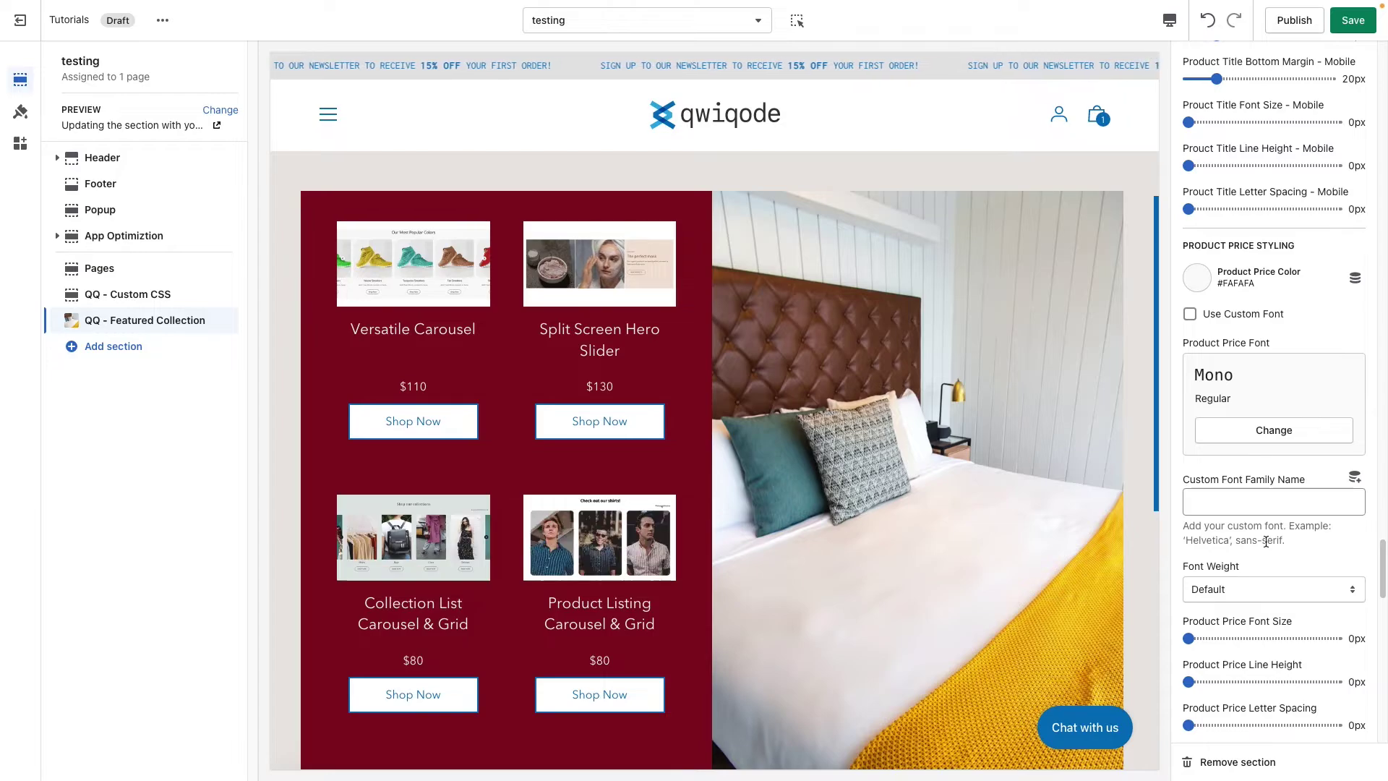
{"action": "scroll", "coordinate": [1242, 499], "scroll_direction": "down", "scroll_amount": 4}
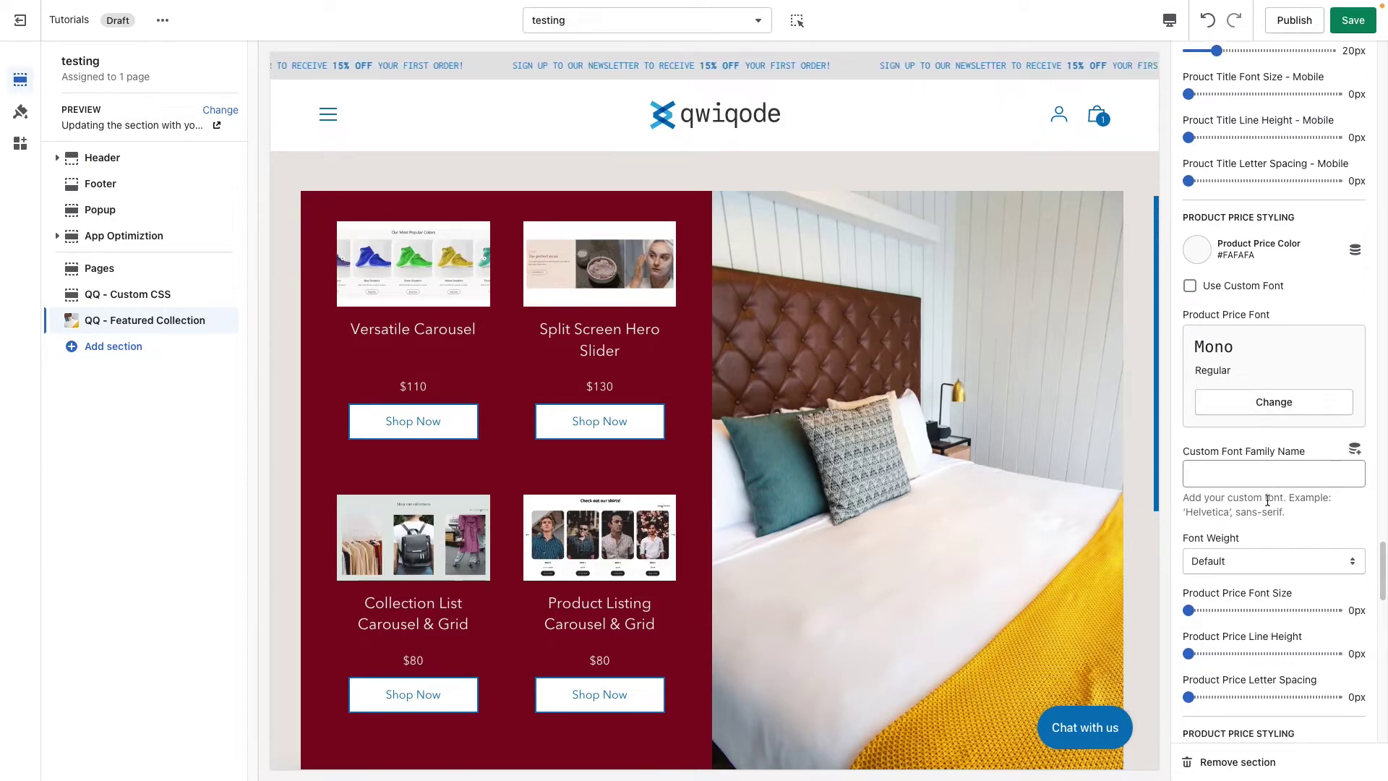
{"action": "scroll", "coordinate": [1258, 564], "scroll_direction": "down", "scroll_amount": 3}
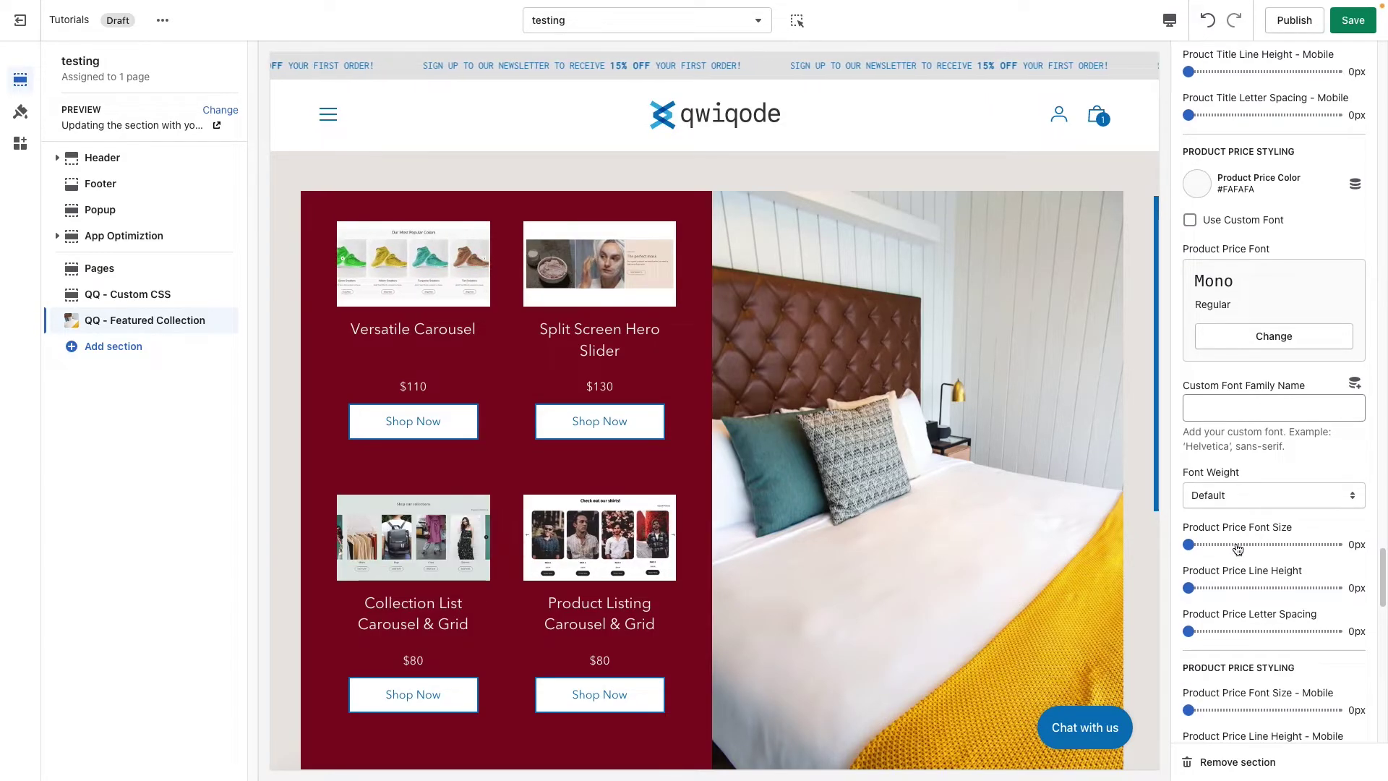
{"action": "left_click_drag", "start_coordinate": [1224, 545], "coordinate": [1206, 544]}
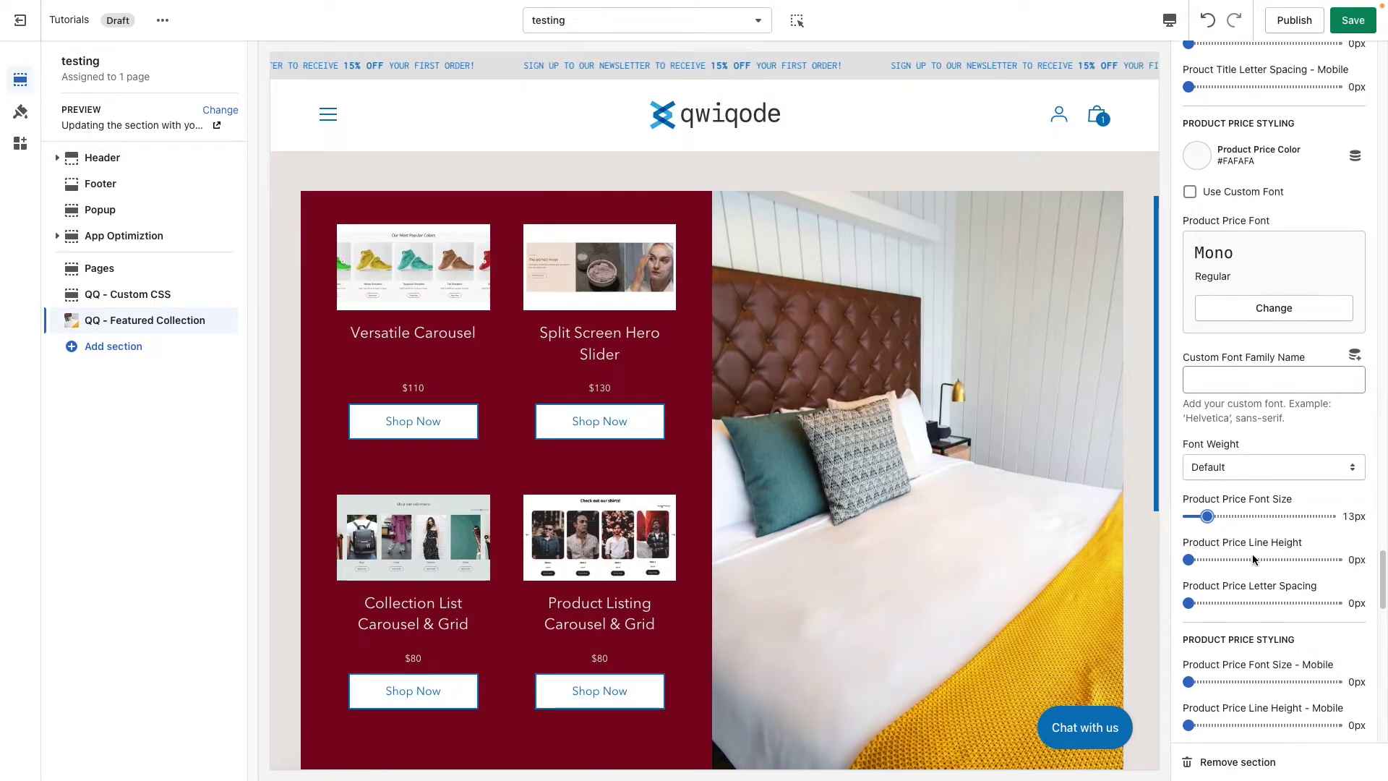
Set the Product Button Max Width Size to 120px, Horizontal Padding to 0px and Vertical Padding to 6px
{"action": "scroll", "coordinate": [1252, 554], "scroll_direction": "down", "scroll_amount": 2}
{"action": "scroll", "coordinate": [1254, 559], "scroll_direction": "down", "scroll_amount": 1}
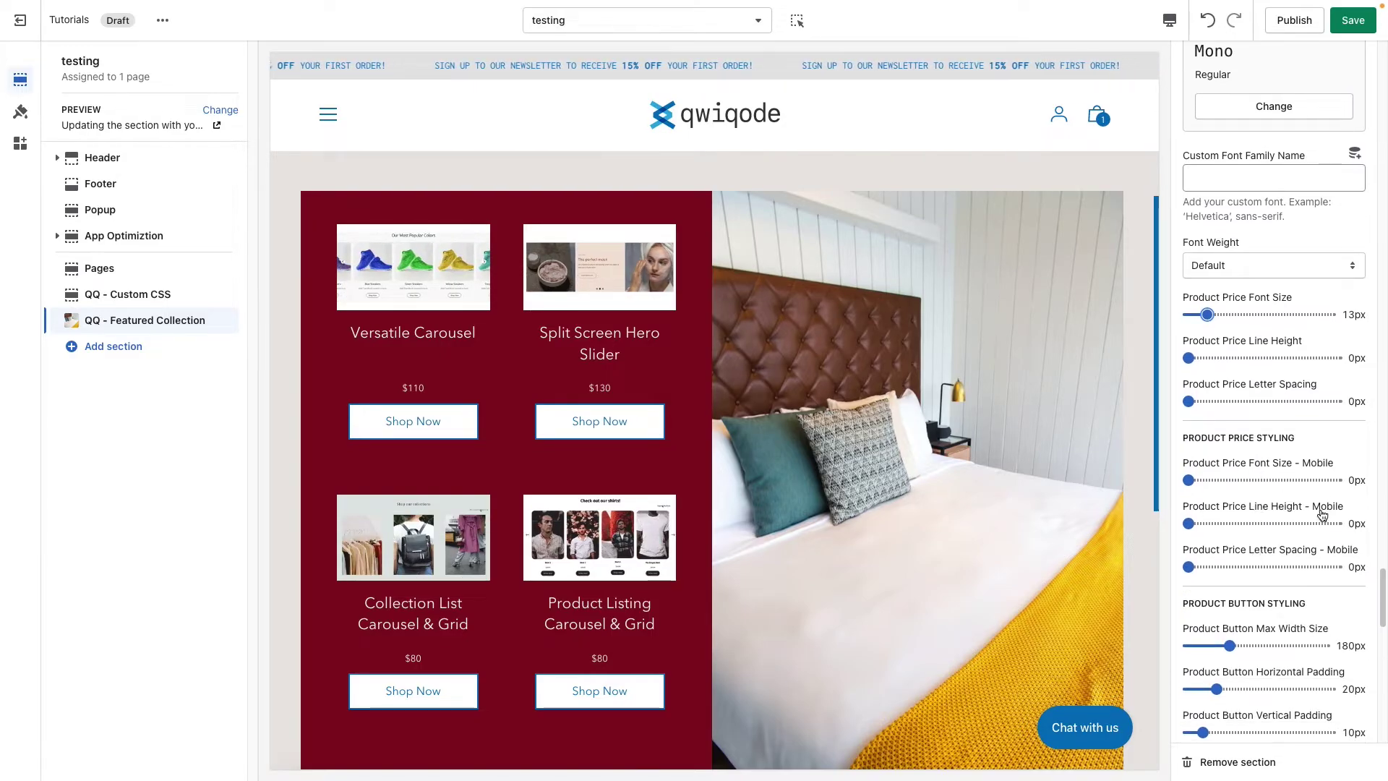
{"action": "scroll", "coordinate": [1266, 571], "scroll_direction": "down", "scroll_amount": 2}
{"action": "scroll", "coordinate": [1266, 571], "scroll_direction": "down", "scroll_amount": 3}
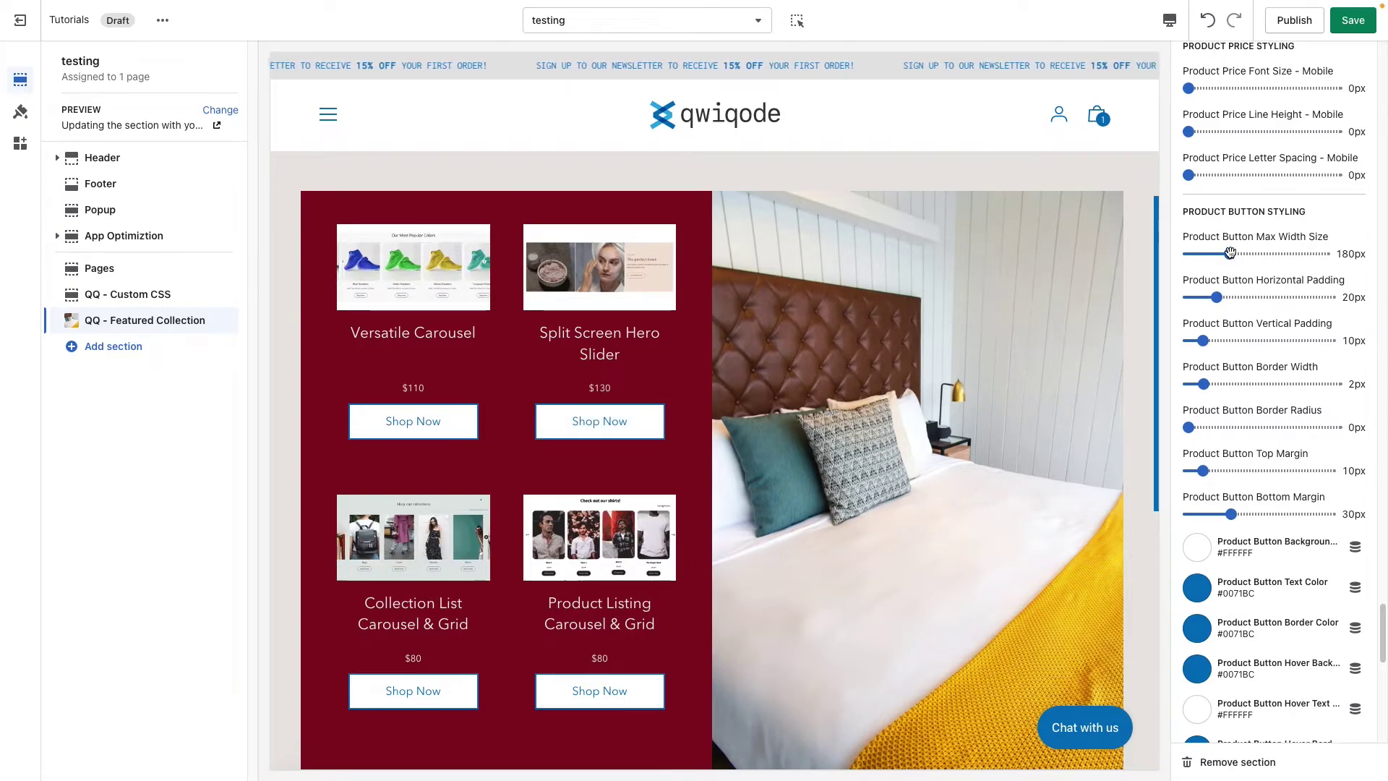
{"action": "mouse_move", "coordinate": [1231, 255]}
{"action": "left_mouse_down"}
{"action": "mouse_move", "coordinate": [1200, 253]}
{"action": "mouse_move", "coordinate": [1221, 255]}
{"action": "left_mouse_up"}
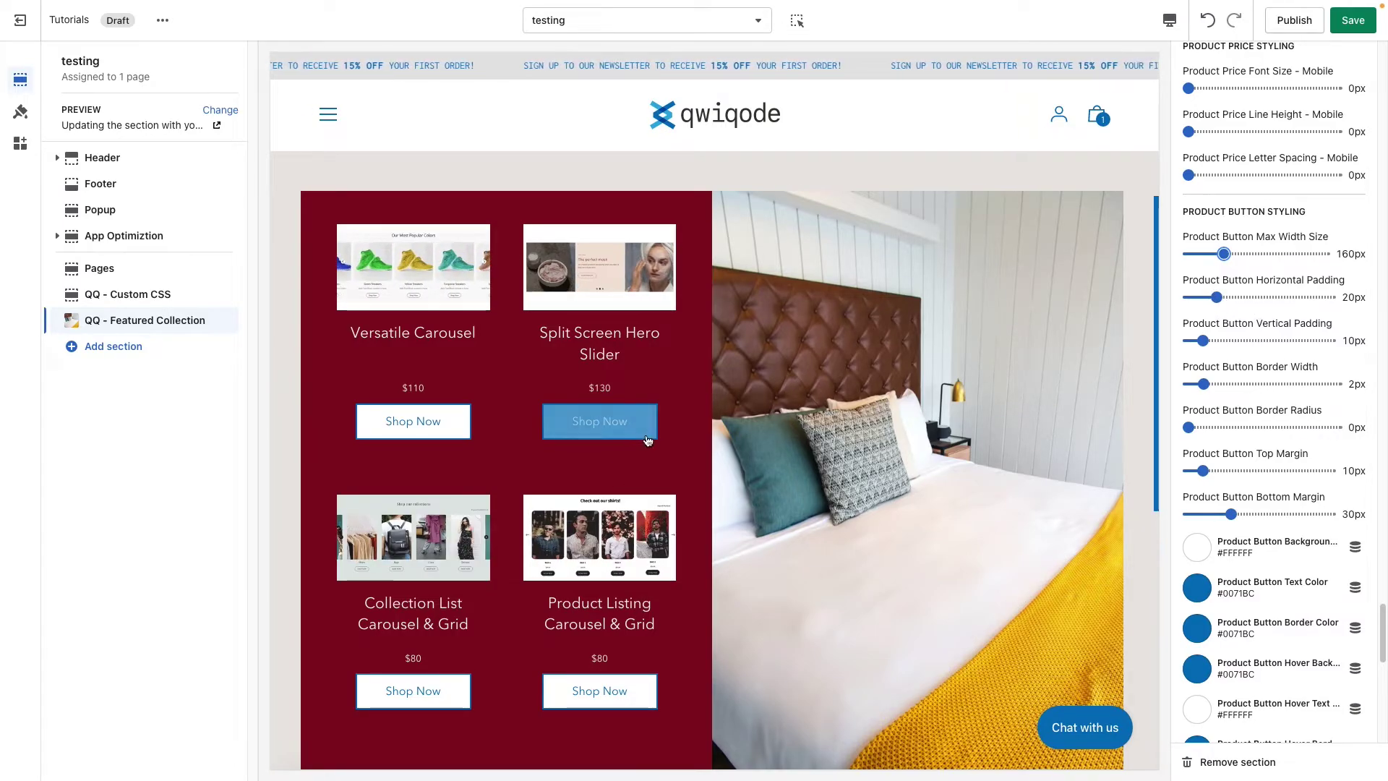
{"action": "left_click_drag", "start_coordinate": [1220, 251], "coordinate": [1215, 253]}
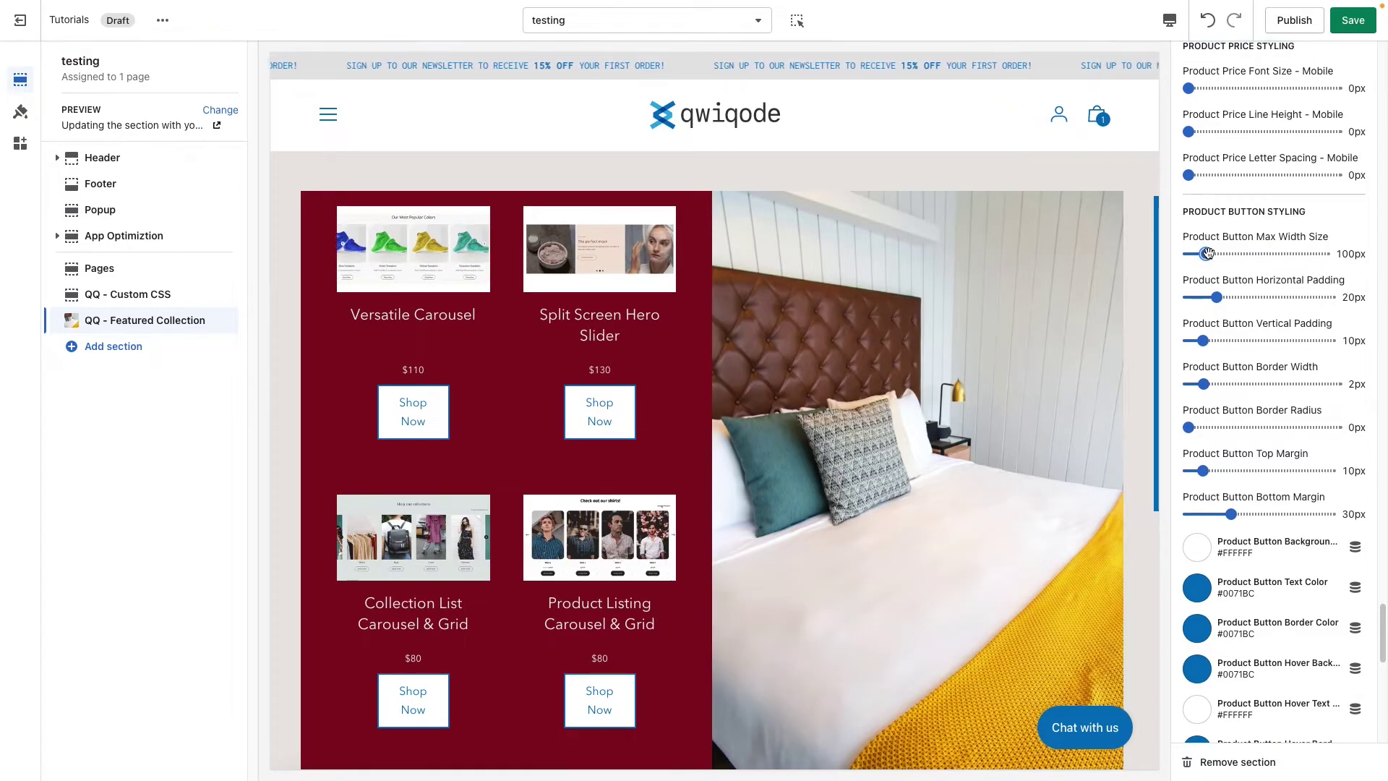
{"action": "left_click_drag", "start_coordinate": [1215, 295], "coordinate": [1202, 296]}
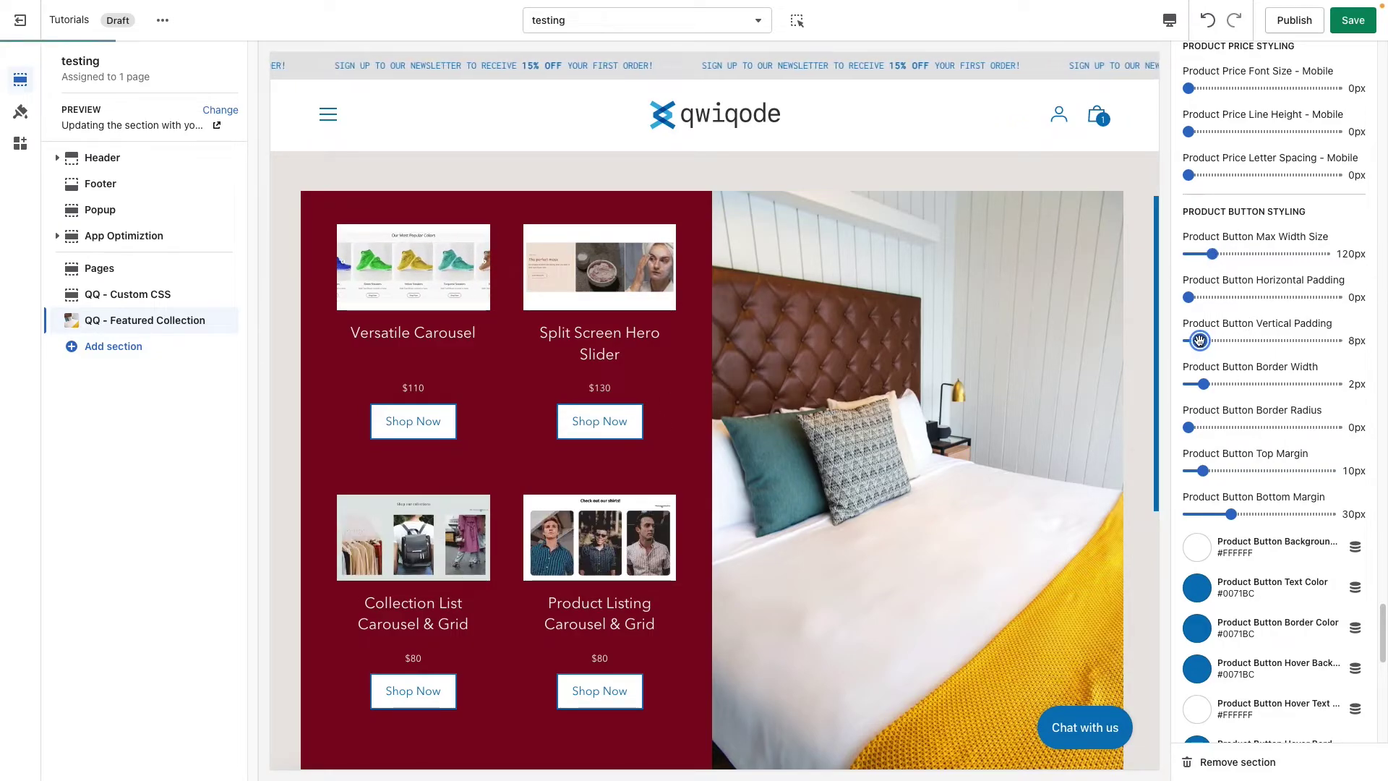
{"action": "left_click_drag", "start_coordinate": [1199, 340], "coordinate": [1195, 340]}
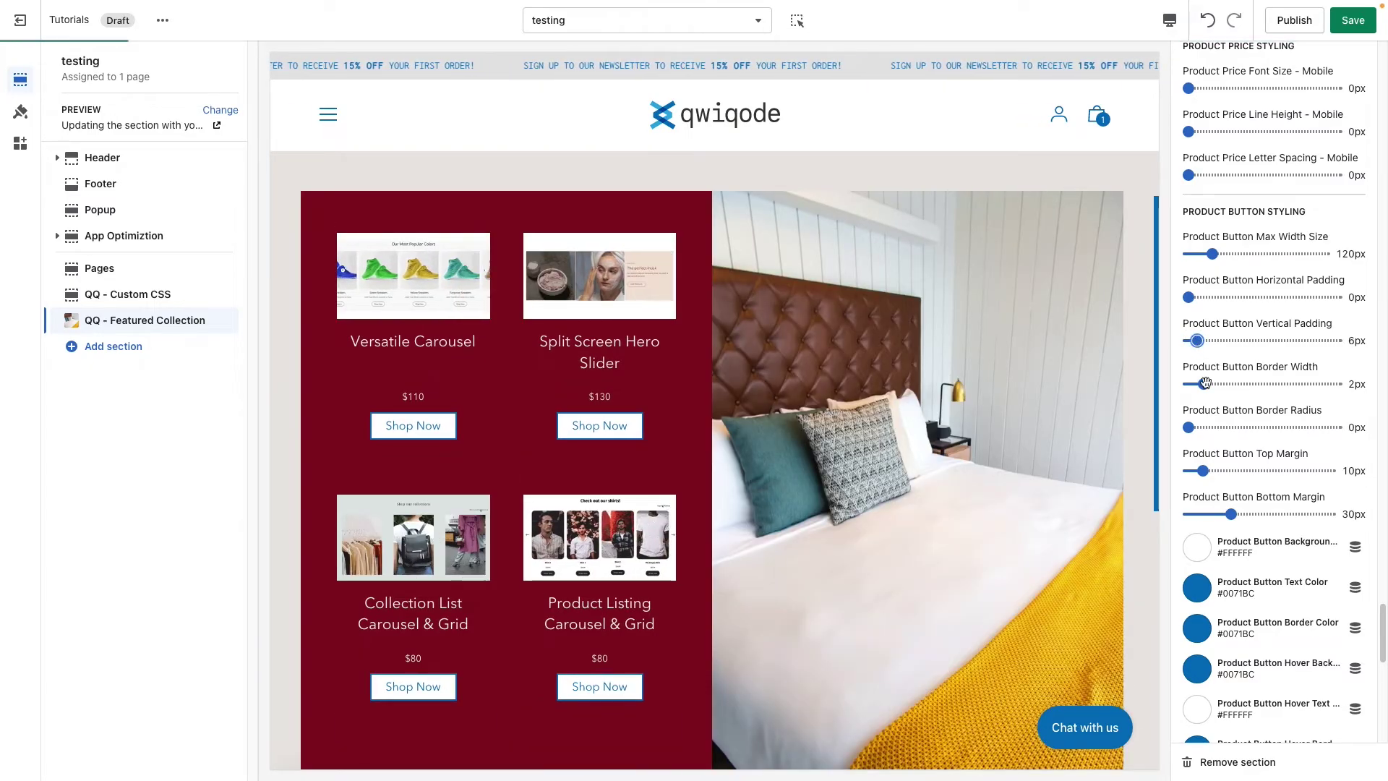
Set the desktop Product Button Border Width to 1px, Border Radius to 10px, Top Margin to 18px and Bottom Margin to 0px
{"action": "mouse_move", "coordinate": [1201, 384]}
{"action": "left_mouse_down"}
{"action": "mouse_move", "coordinate": [1183, 385]}
{"action": "mouse_move", "coordinate": [1195, 384]}
{"action": "left_mouse_up"}
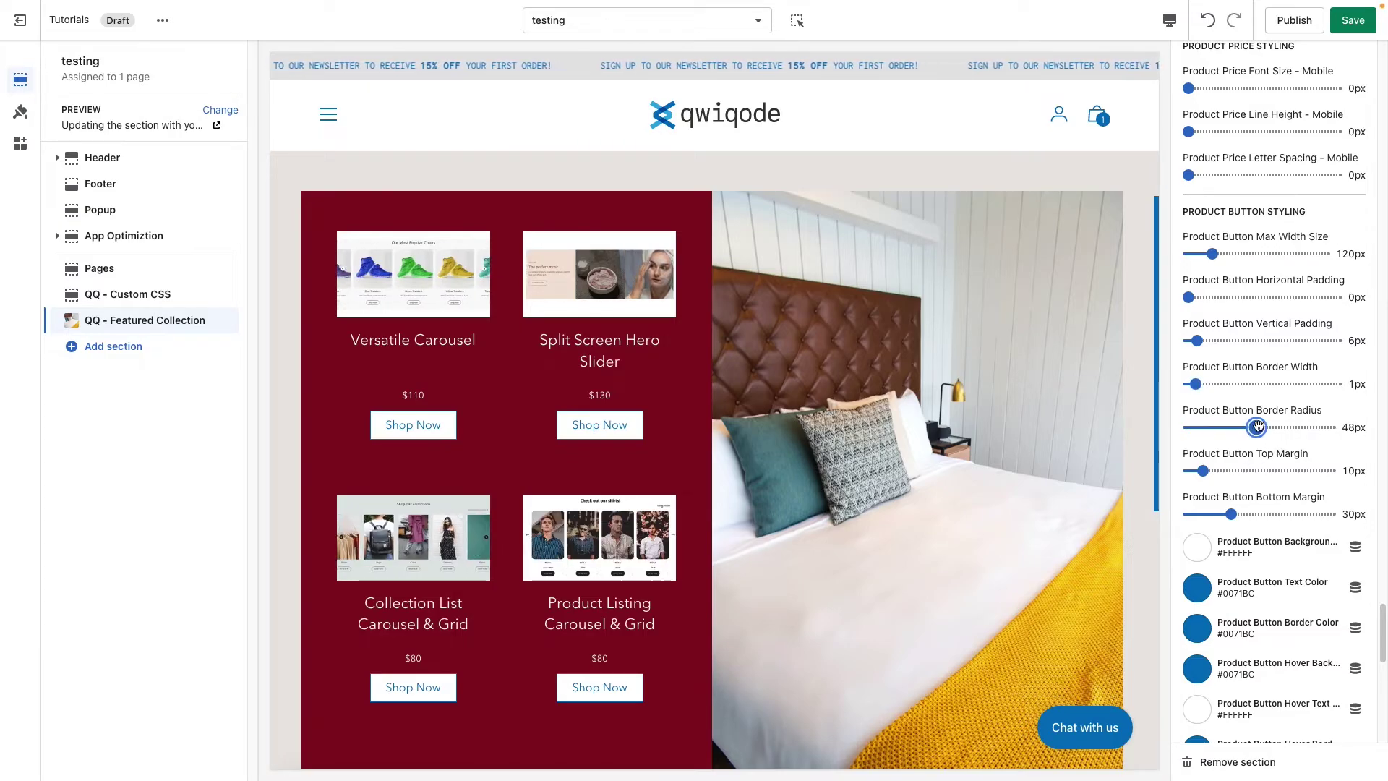
{"action": "left_click_drag", "start_coordinate": [1257, 426], "coordinate": [1203, 428]}
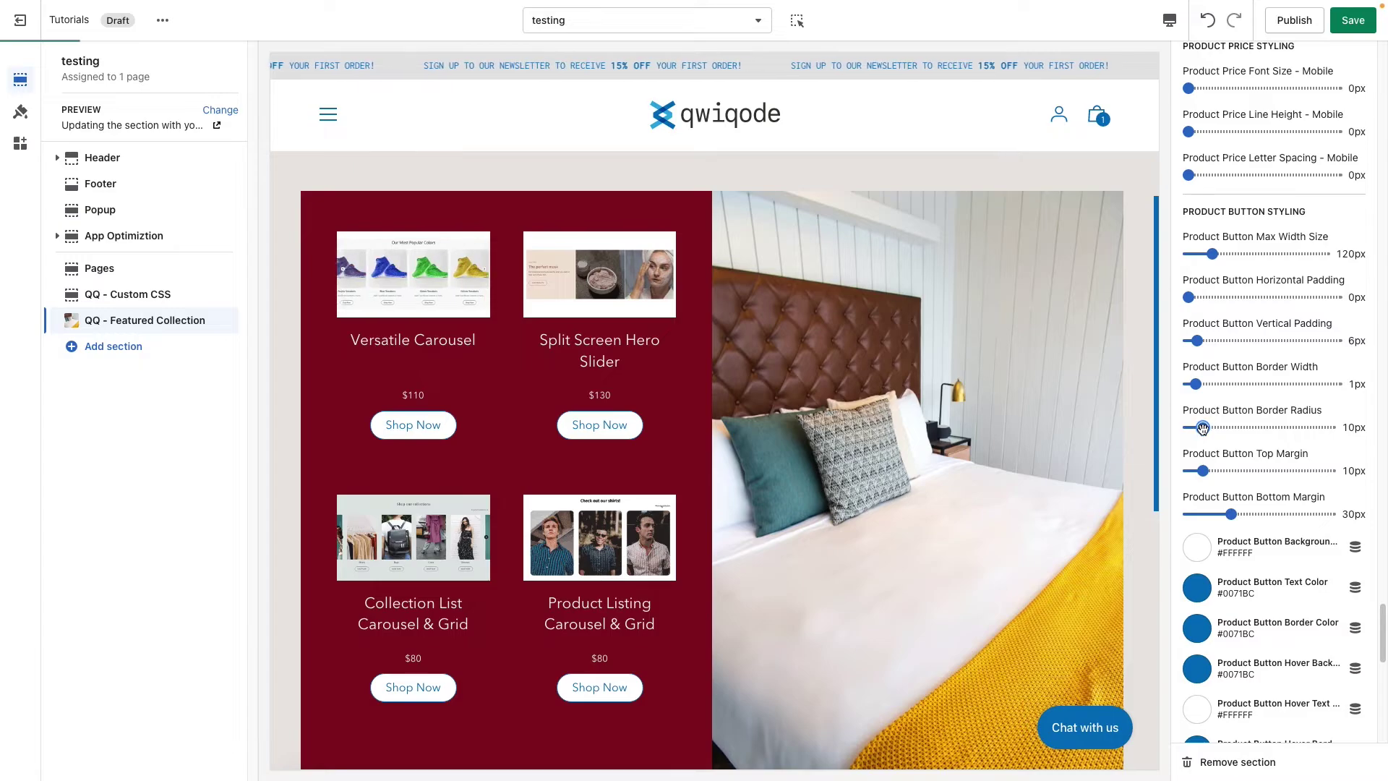
{"action": "scroll", "coordinate": [1208, 425], "scroll_direction": "down", "scroll_amount": 1}
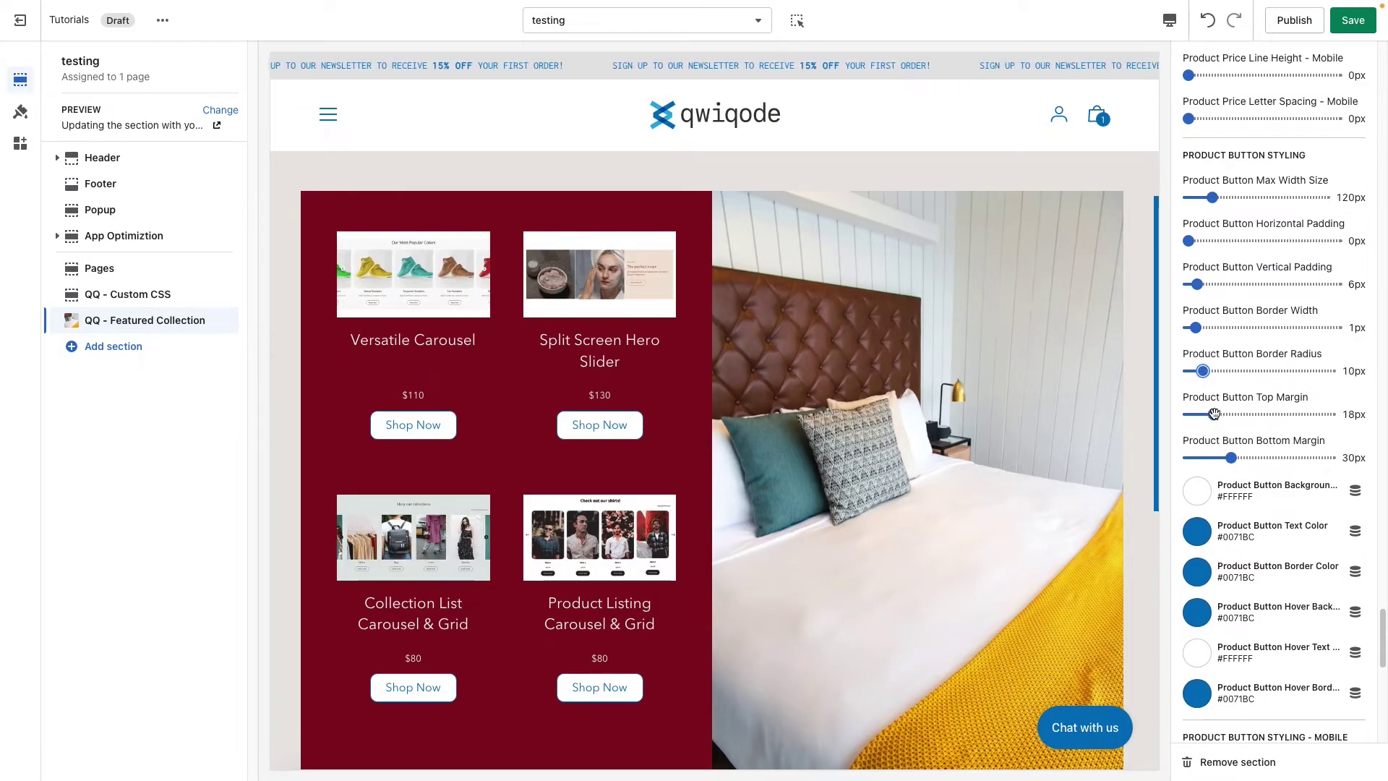
{"action": "left_click", "coordinate": [1214, 414]}
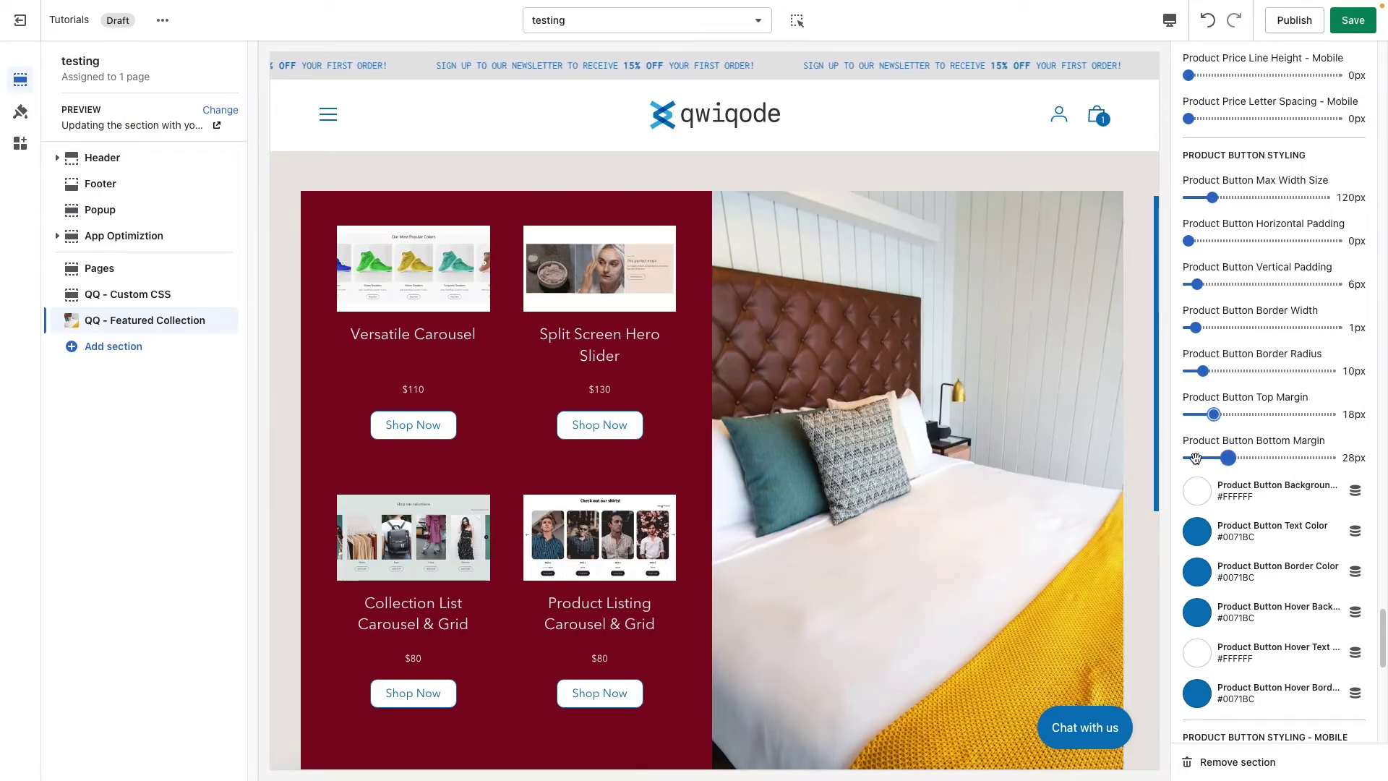
{"action": "scroll", "coordinate": [1224, 525], "scroll_direction": "down", "scroll_amount": 1}
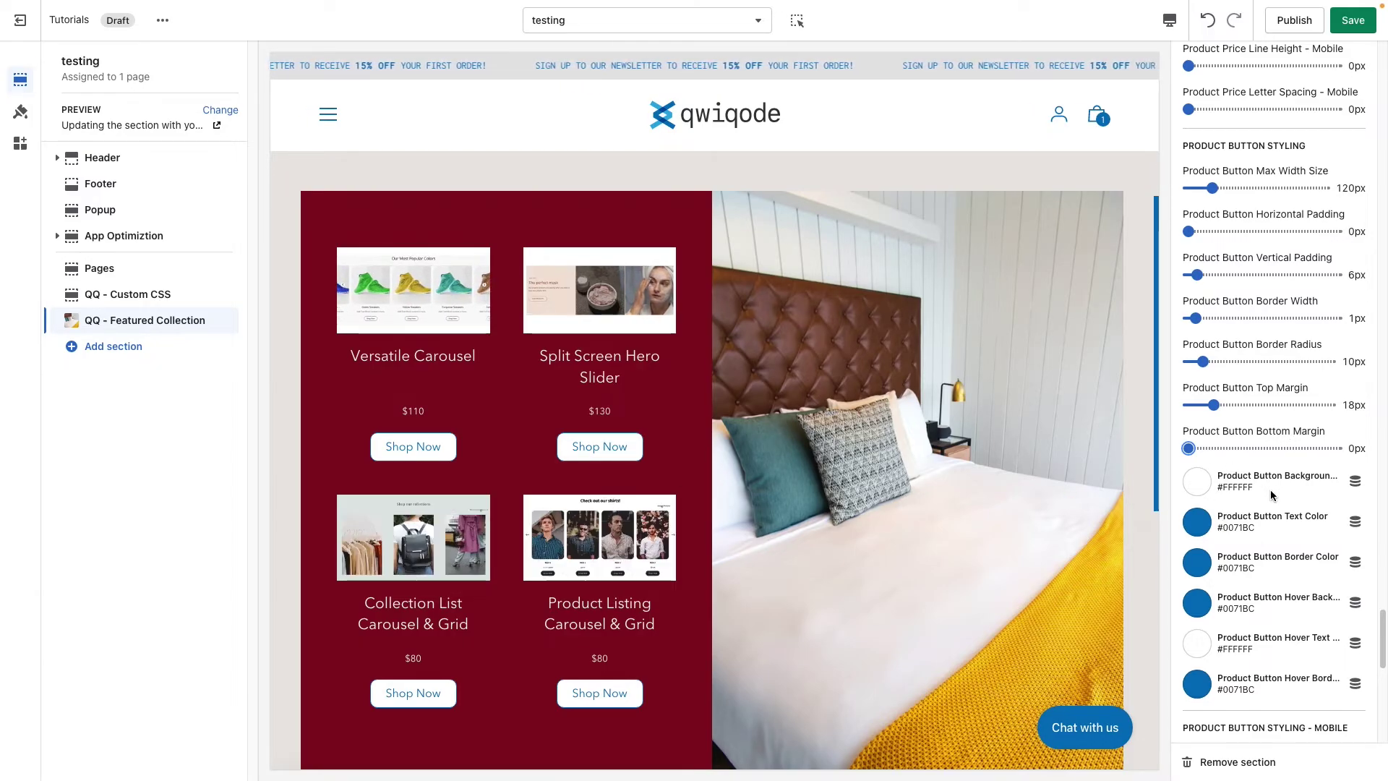
Clear the Product Button Background color value so the buttons use a transparent background
{"action": "scroll", "coordinate": [1270, 489], "scroll_direction": "down", "scroll_amount": 3}
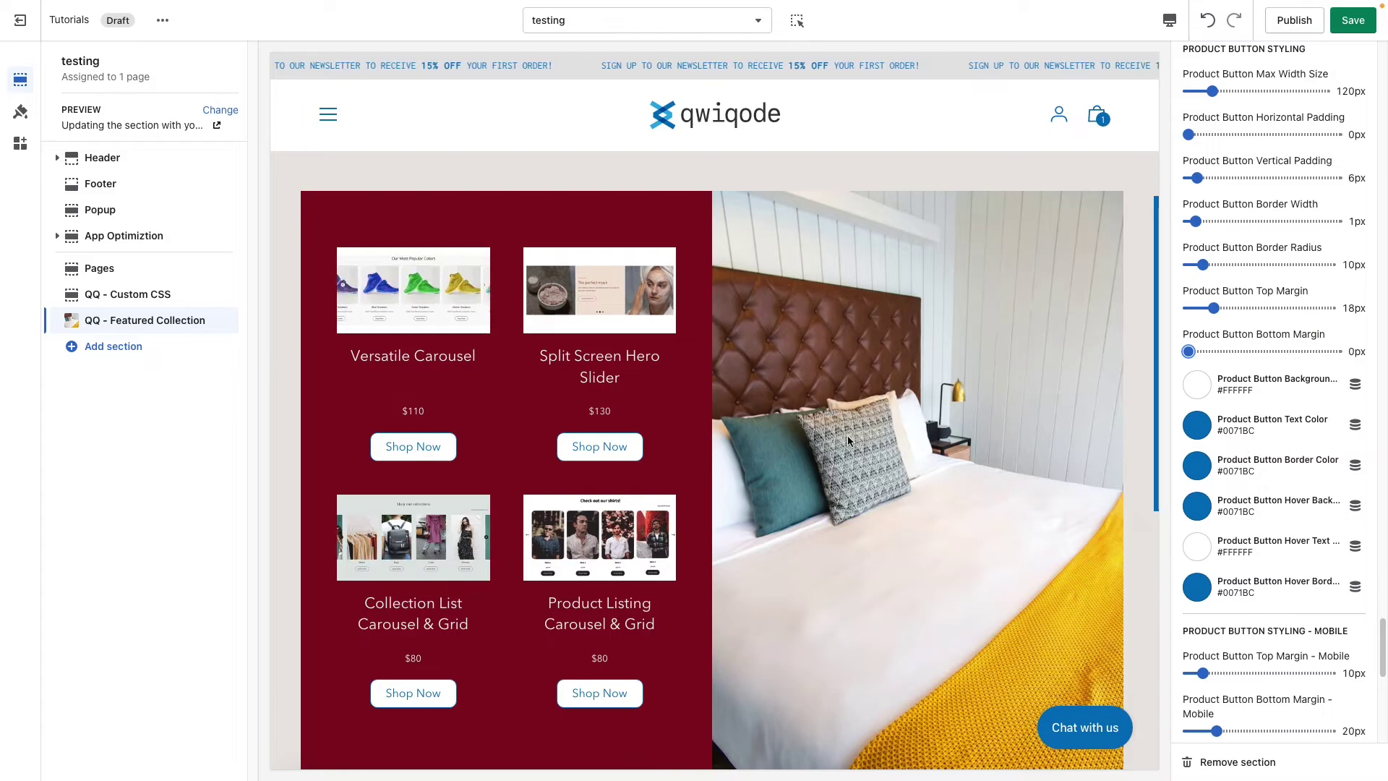
{"action": "left_click", "coordinate": [1198, 386]}
{"action": "left_click", "coordinate": [1272, 224]}
{"action": "key", "text": "BackSpace"}
{"action": "key", "text": "BackSpace"}
{"action": "key", "text": "BackSpace"}
{"action": "key", "text": "BackSpace"}
{"action": "key", "text": "BackSpace"}
{"action": "key", "text": "BackSpace"}
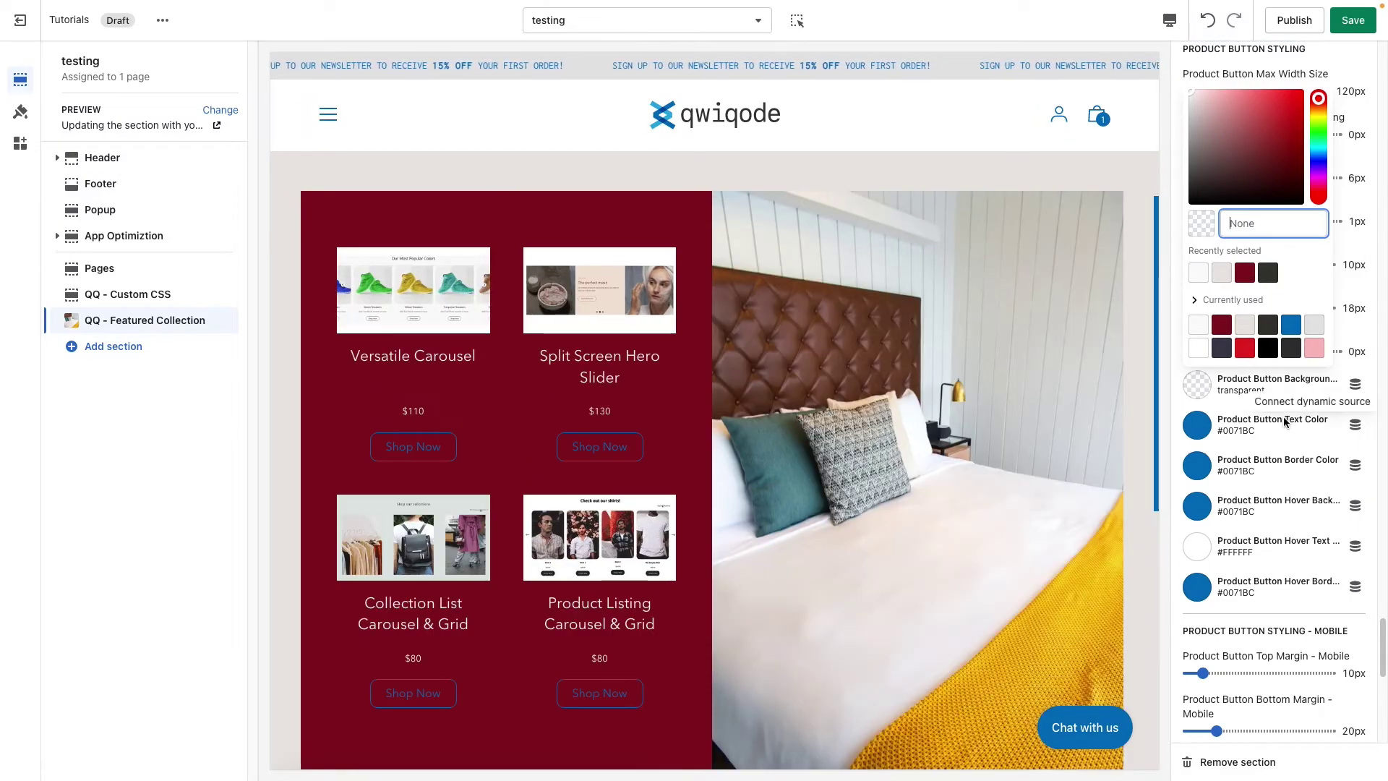
Set both the Product Button Text Color and the Product Button Border Color to off-white, #FAFAFA
{"action": "left_click", "coordinate": [1200, 428]}
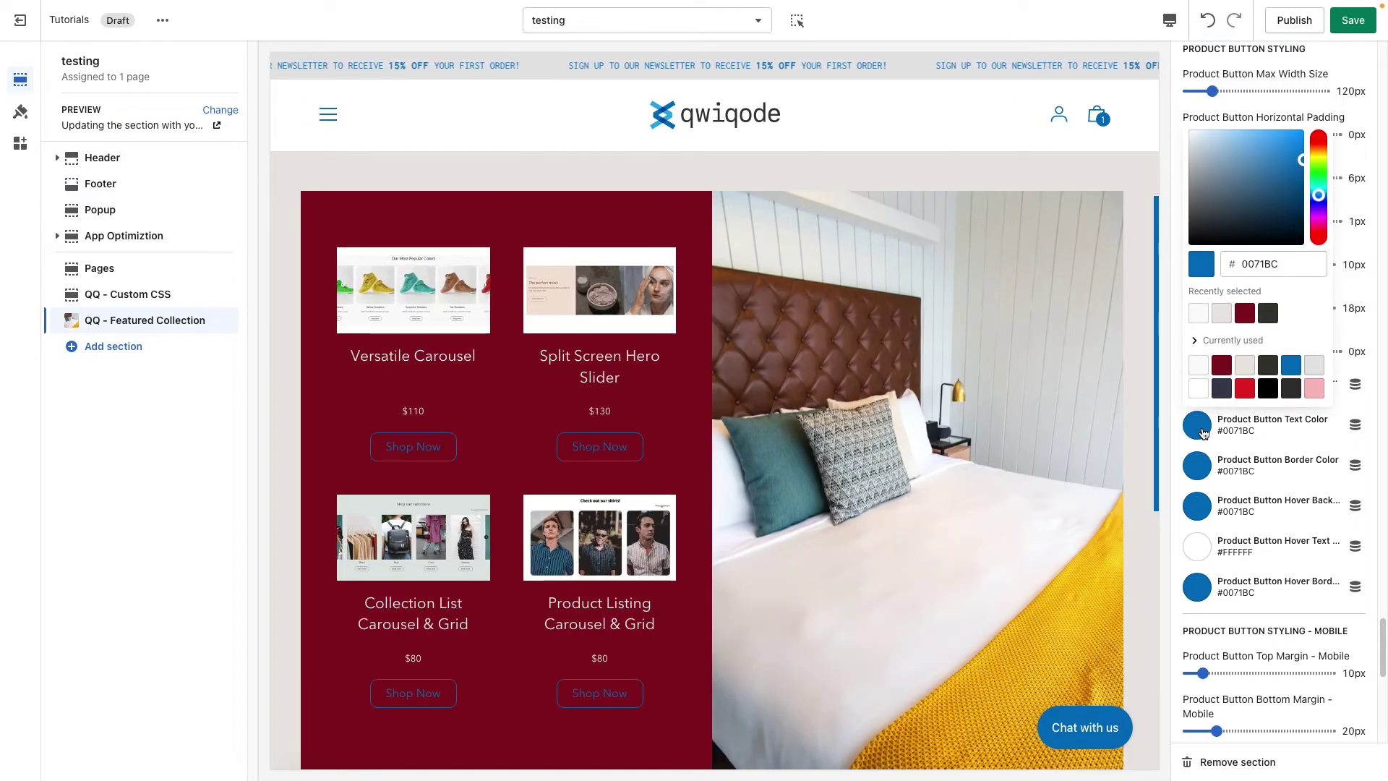
{"action": "left_click", "coordinate": [1201, 316]}
{"action": "left_click", "coordinate": [1197, 465]}
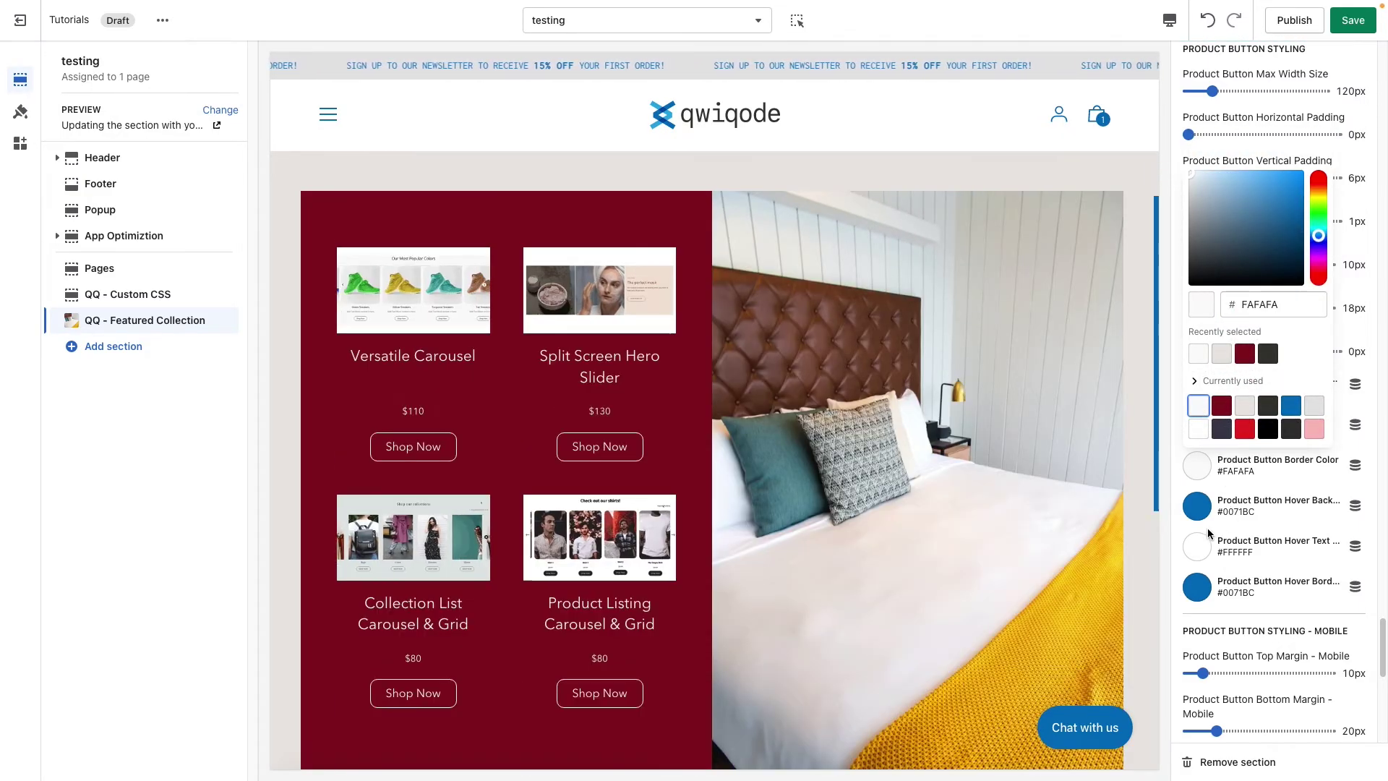
{"action": "left_click", "coordinate": [1179, 528]}
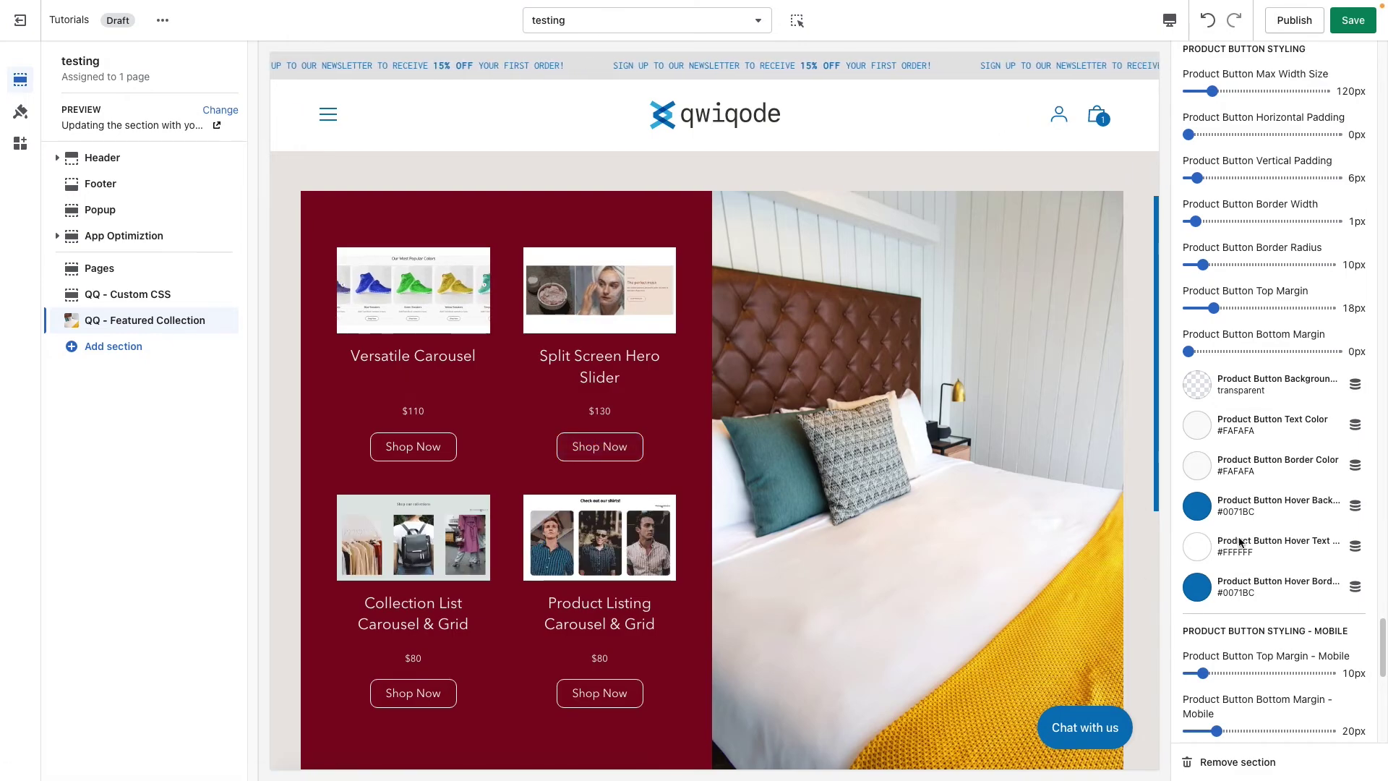
Set the desktop Product Button Font Size to 12px and the Product Button Letter Spacing to 1px
{"action": "scroll", "coordinate": [1239, 543], "scroll_direction": "down", "scroll_amount": 3}
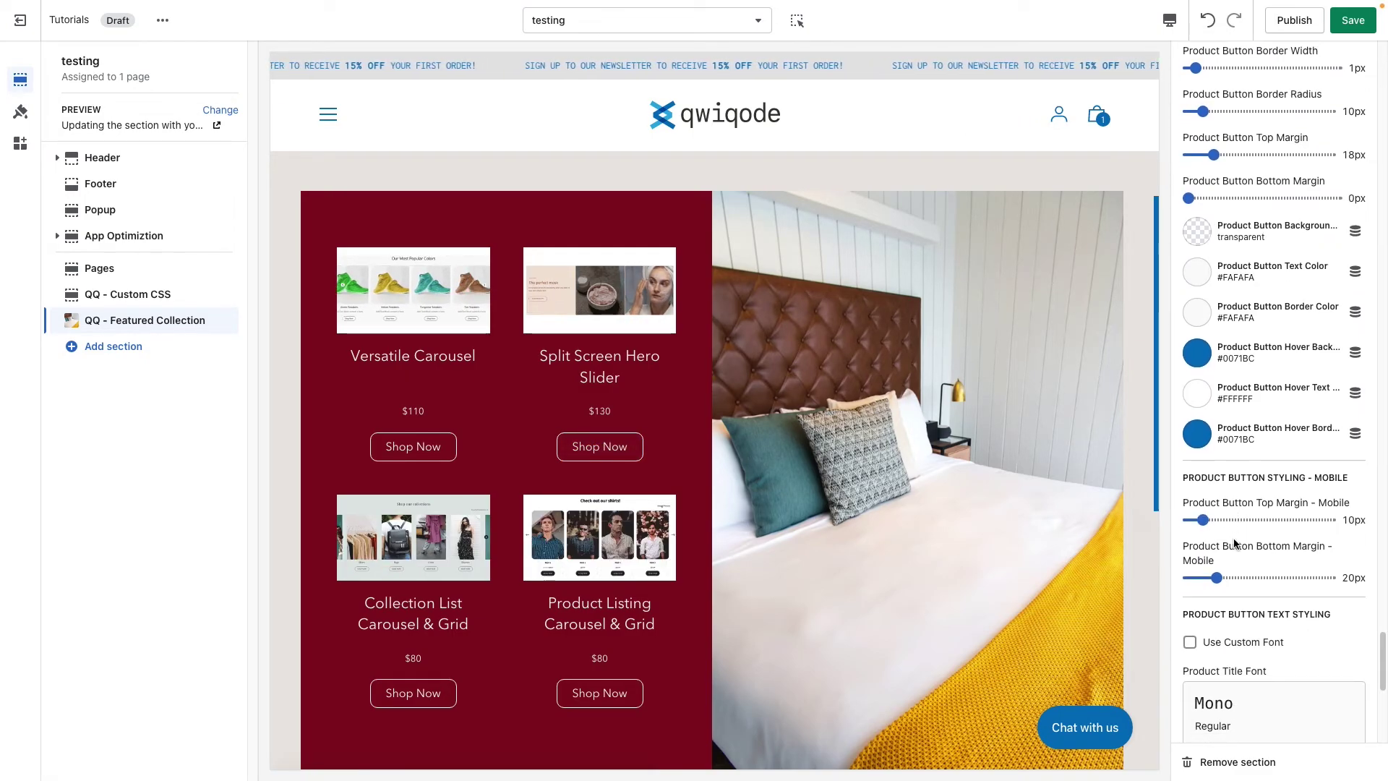
{"action": "scroll", "coordinate": [1233, 538], "scroll_direction": "down", "scroll_amount": 1}
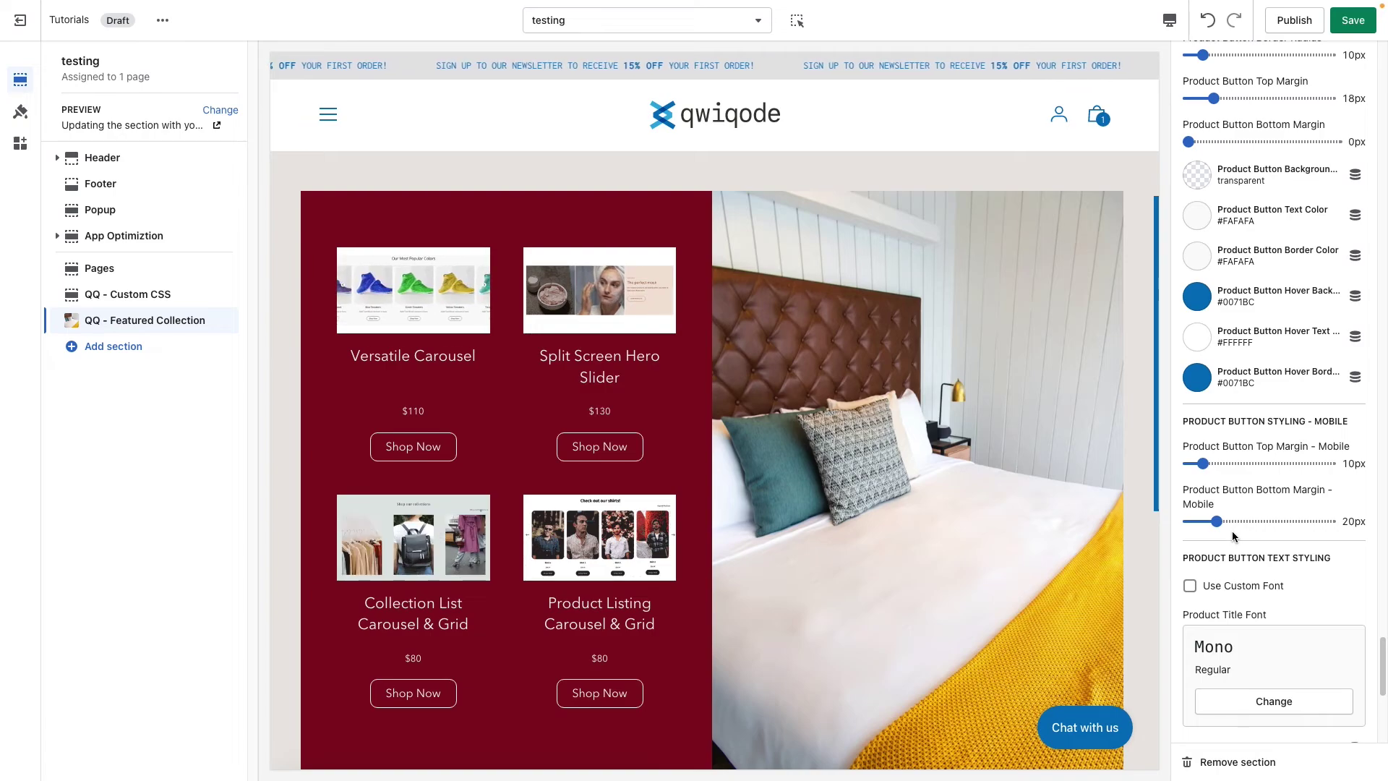
{"action": "scroll", "coordinate": [1239, 533], "scroll_direction": "down", "scroll_amount": 1}
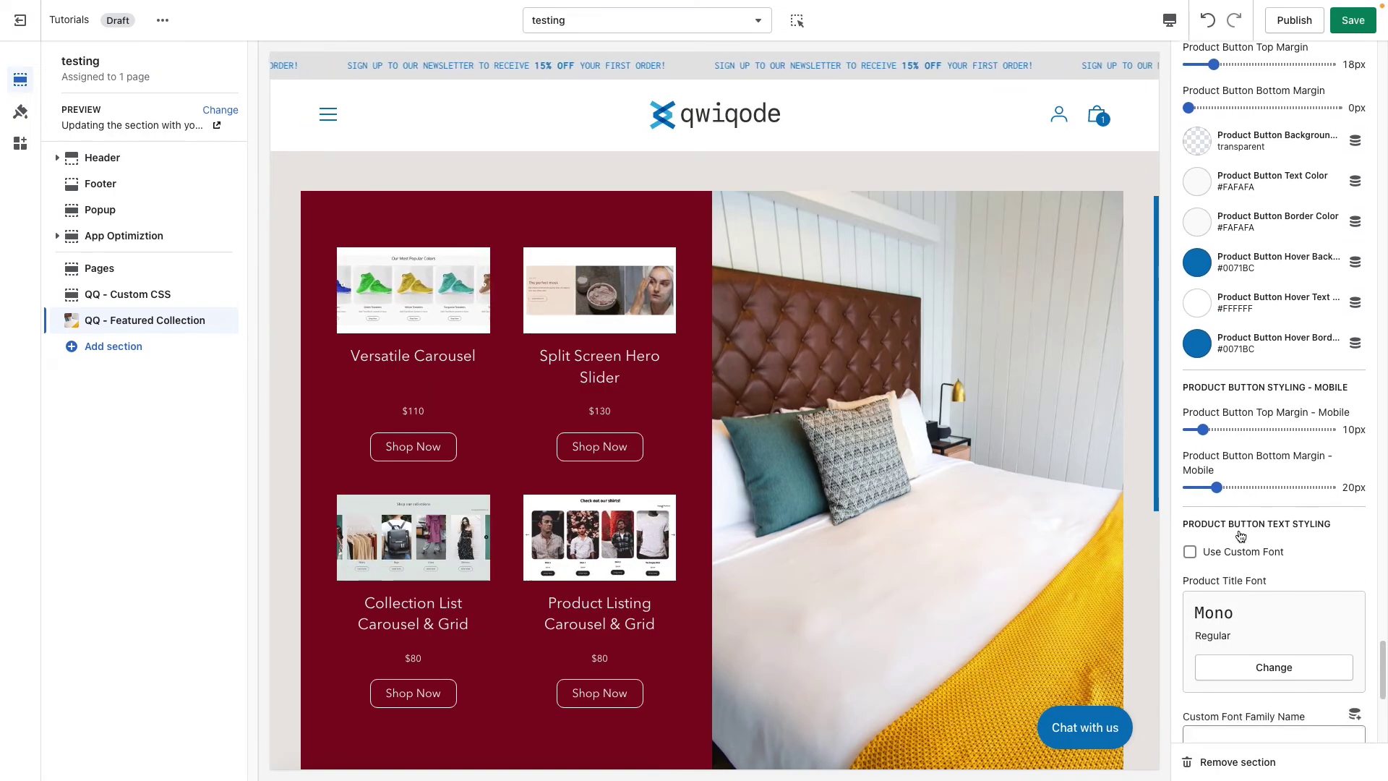
{"action": "scroll", "coordinate": [1239, 533], "scroll_direction": "down", "scroll_amount": 3}
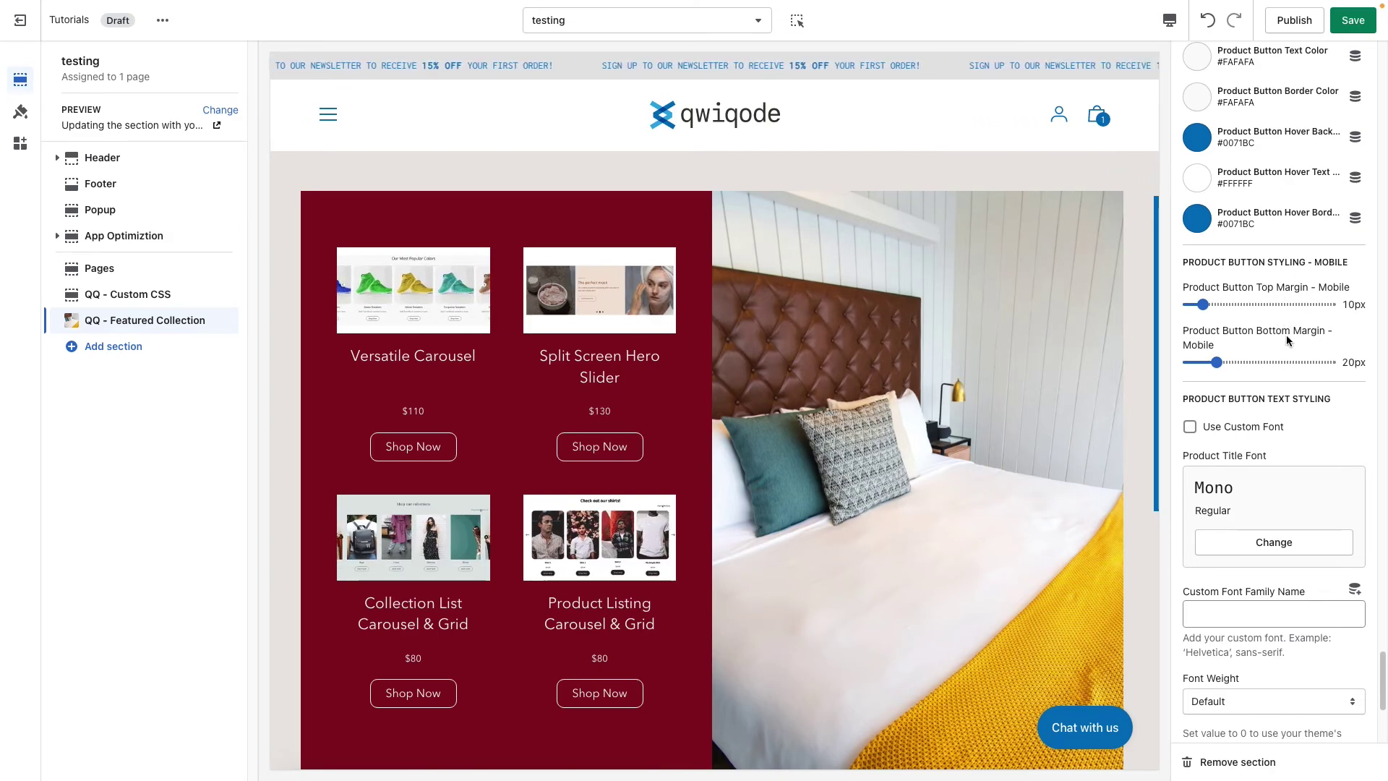
{"action": "scroll", "coordinate": [1266, 460], "scroll_direction": "down", "scroll_amount": 2}
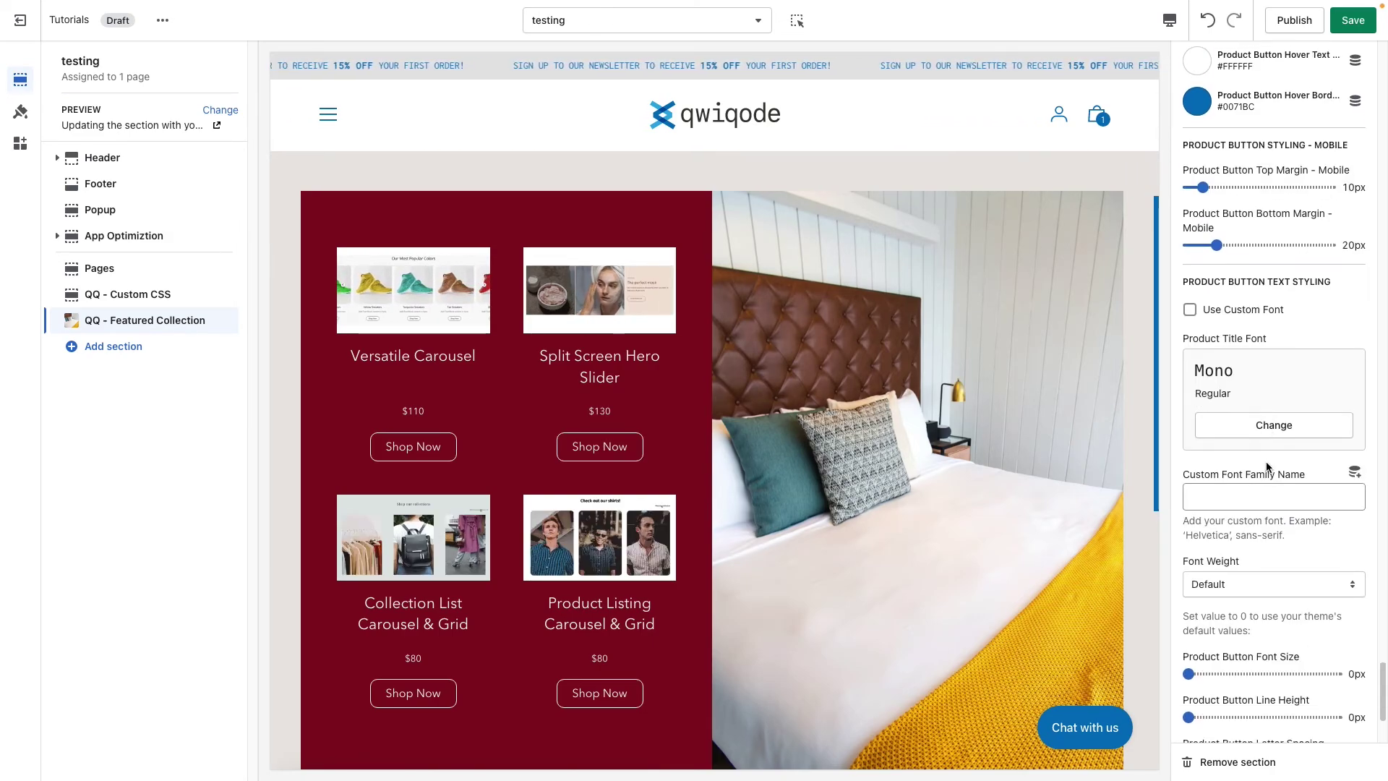
{"action": "scroll", "coordinate": [1267, 466], "scroll_direction": "down", "scroll_amount": 2}
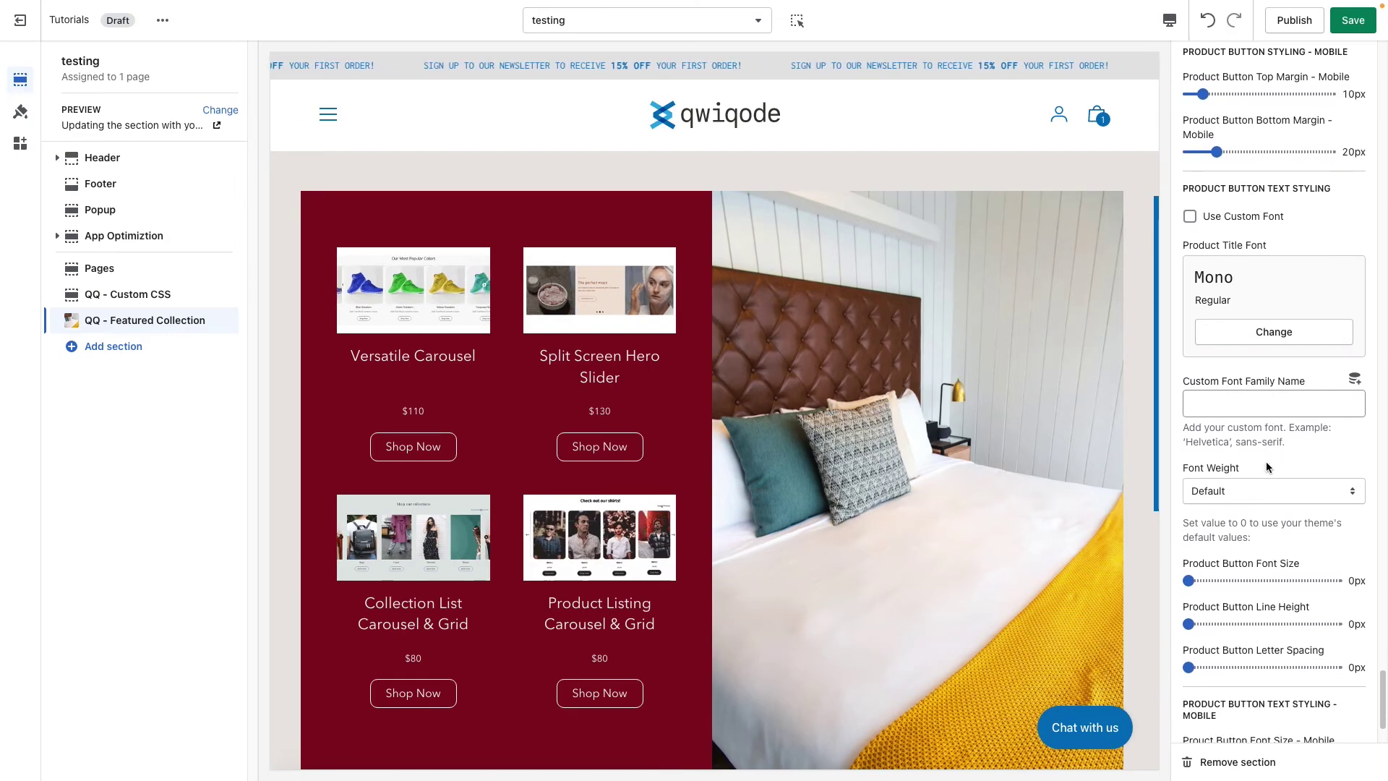
{"action": "scroll", "coordinate": [1266, 466], "scroll_direction": "down", "scroll_amount": 1}
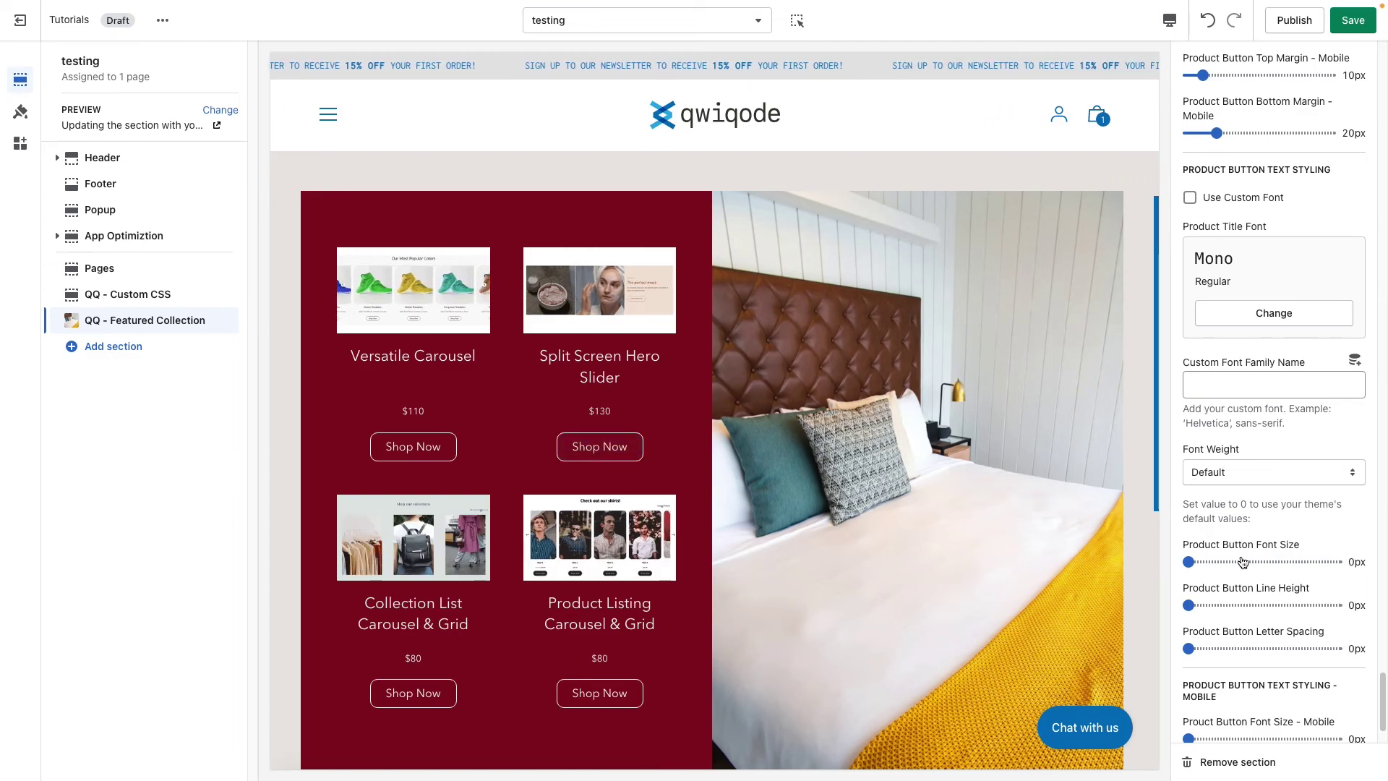
{"action": "scroll", "coordinate": [1242, 562], "scroll_direction": "down", "scroll_amount": 1}
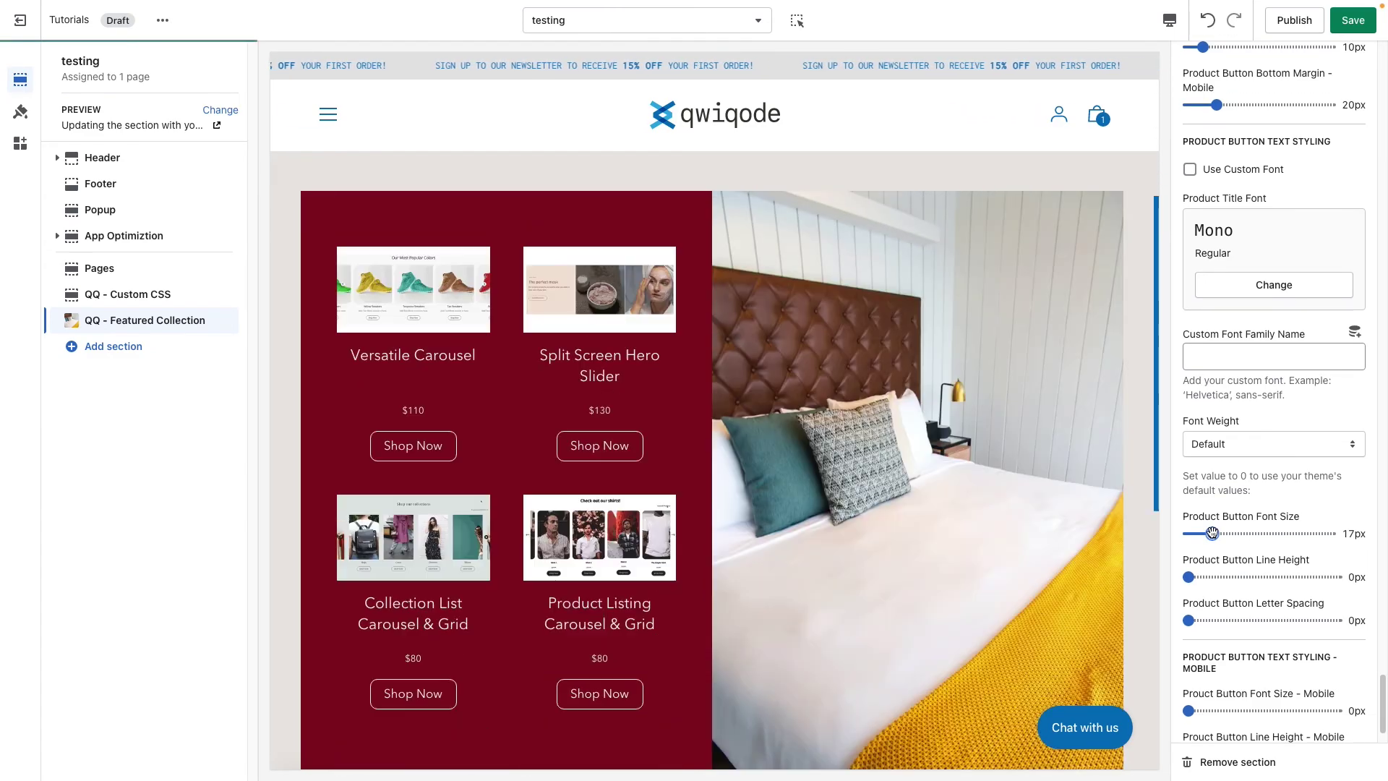
{"action": "left_click_drag", "start_coordinate": [1212, 533], "coordinate": [1206, 533]}
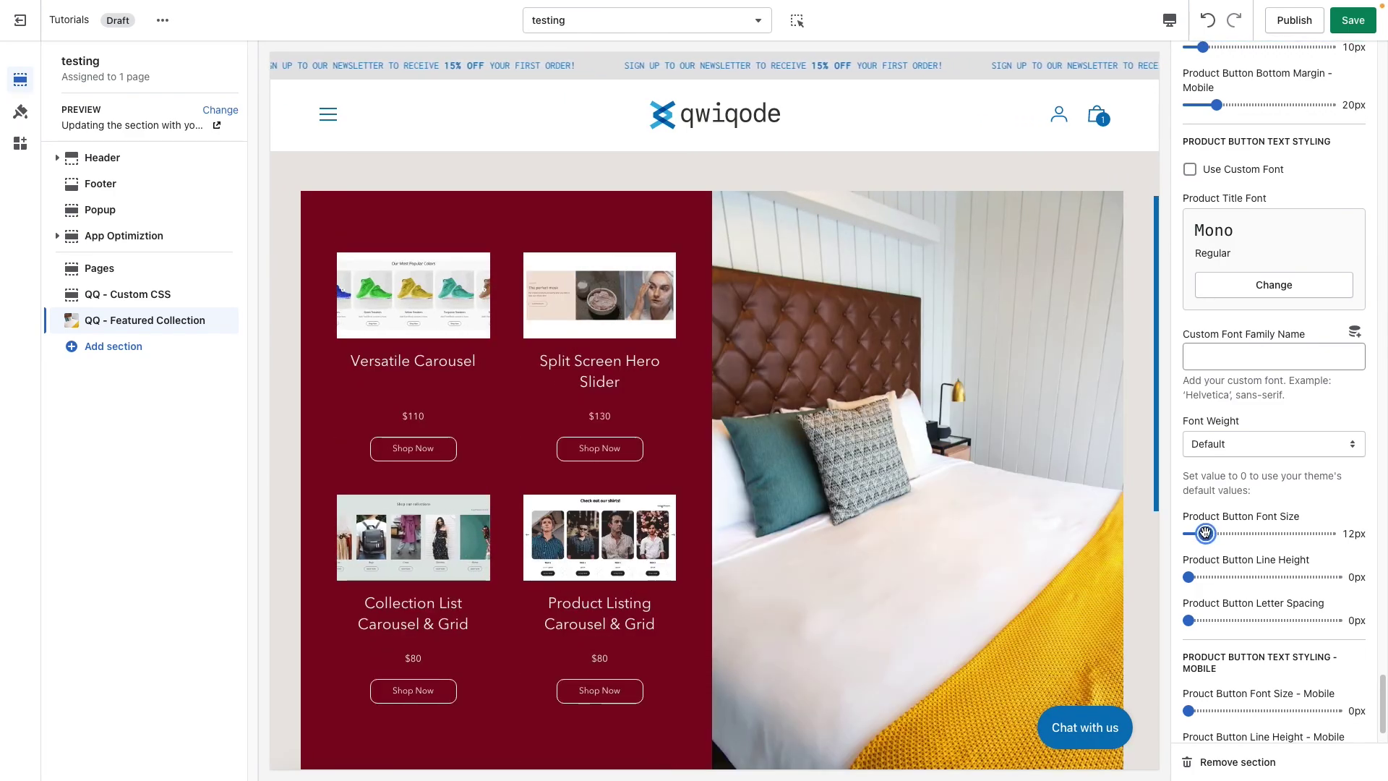
{"action": "left_click", "coordinate": [1204, 620]}
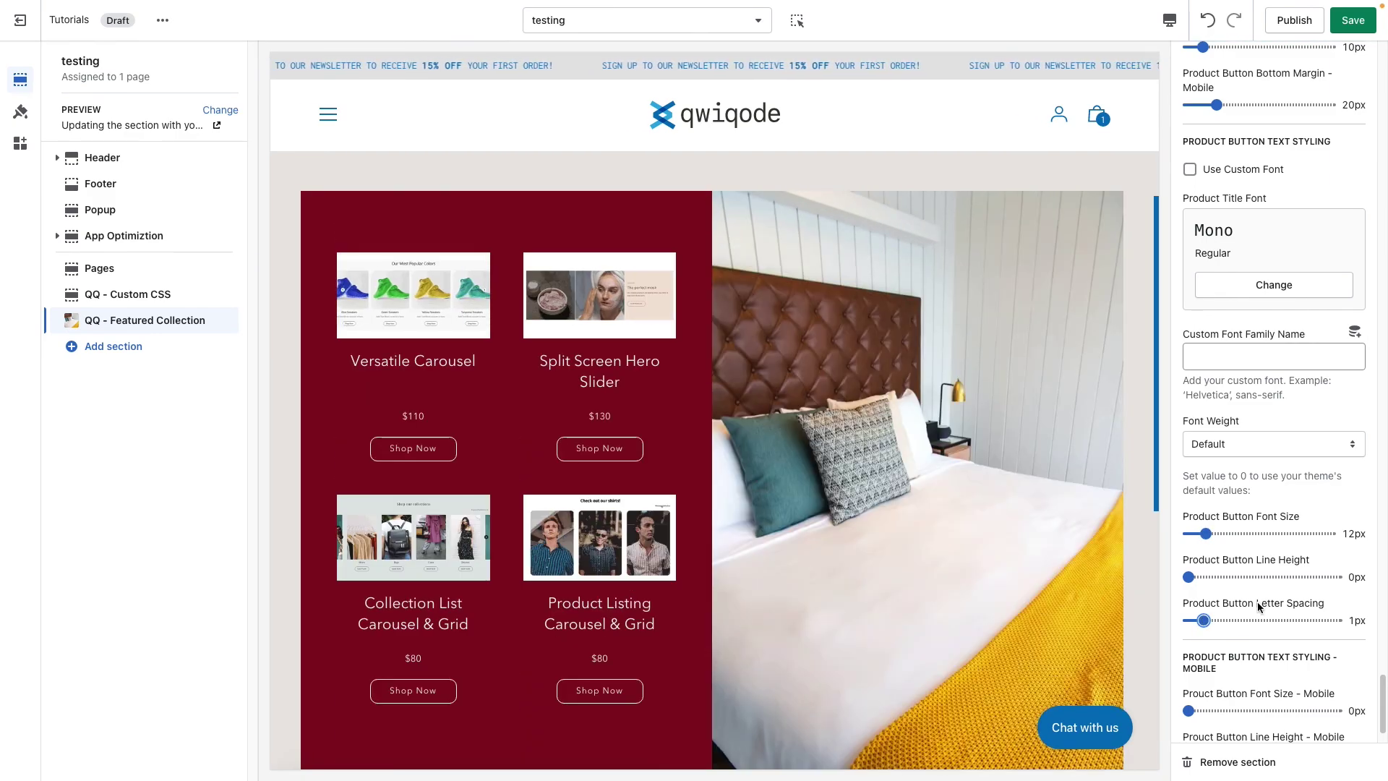
{"action": "scroll", "coordinate": [1257, 602], "scroll_direction": "up", "scroll_amount": 2}
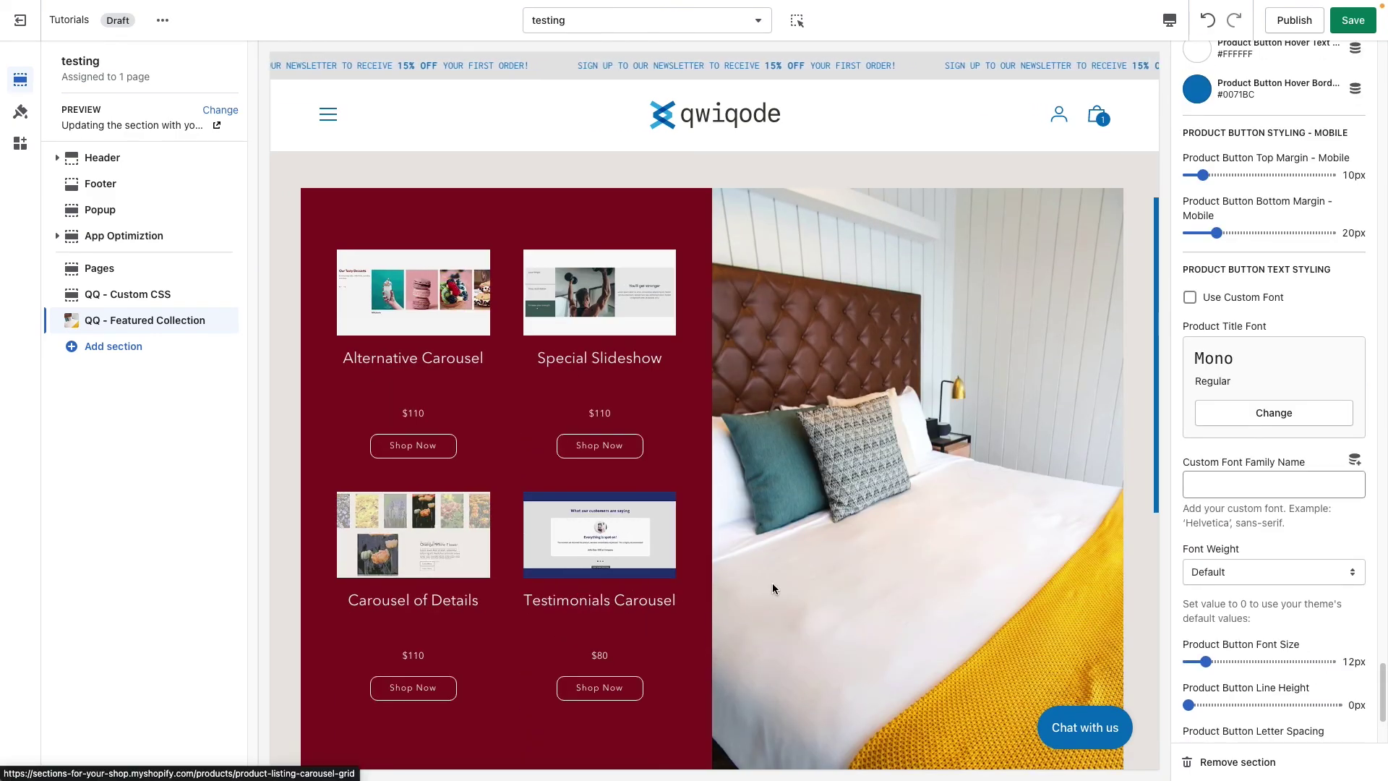